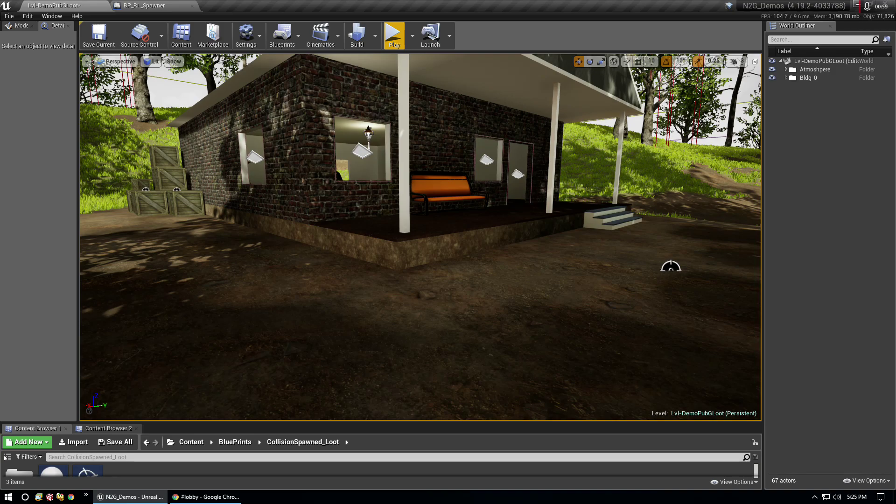
Select BP_RL_Spawner7 beside the stacked crates to show its T1, T2 and T3 item arrays
{"action": "left_click", "coordinate": [670, 266]}
{"action": "left_click", "coordinate": [177, 191]}
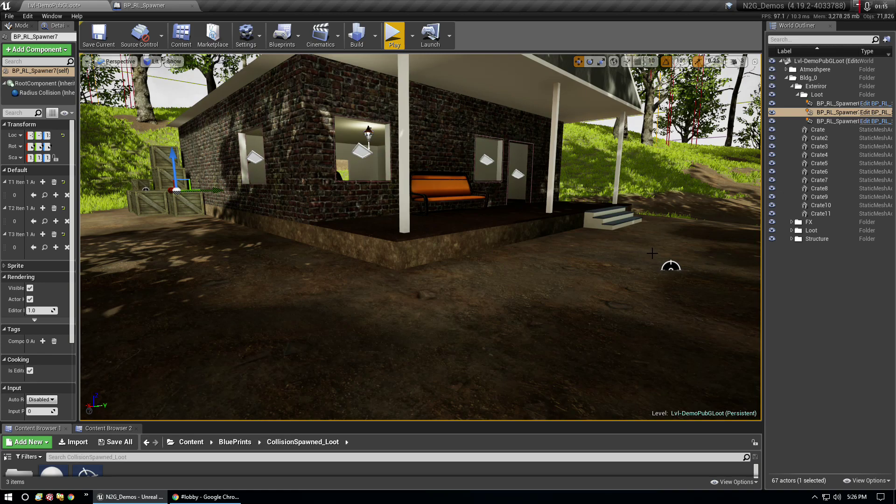
Select BP_RL_Spawner8 on the open dirt, with two T1 entries and one each in T2 and T3
{"action": "left_click", "coordinate": [670, 265]}
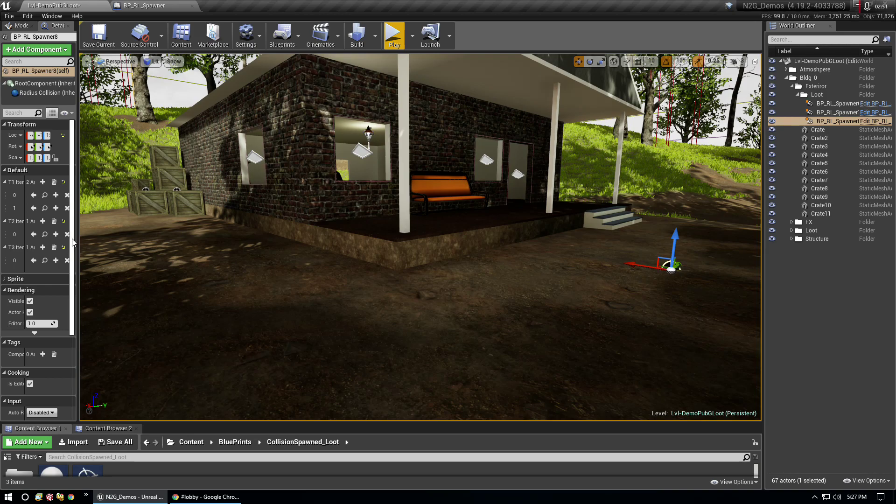
Widen the Details panel, delete Gun_Launcher from T1 leaving only Gun_M4A1, and play the level
{"action": "left_click_drag", "start_coordinate": [78, 246], "coordinate": [122, 245]}
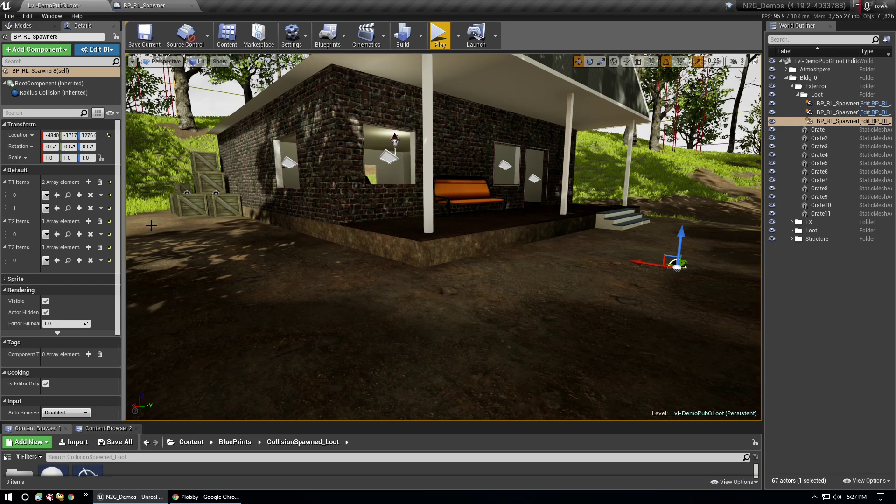
{"action": "left_click_drag", "start_coordinate": [123, 233], "coordinate": [201, 238]}
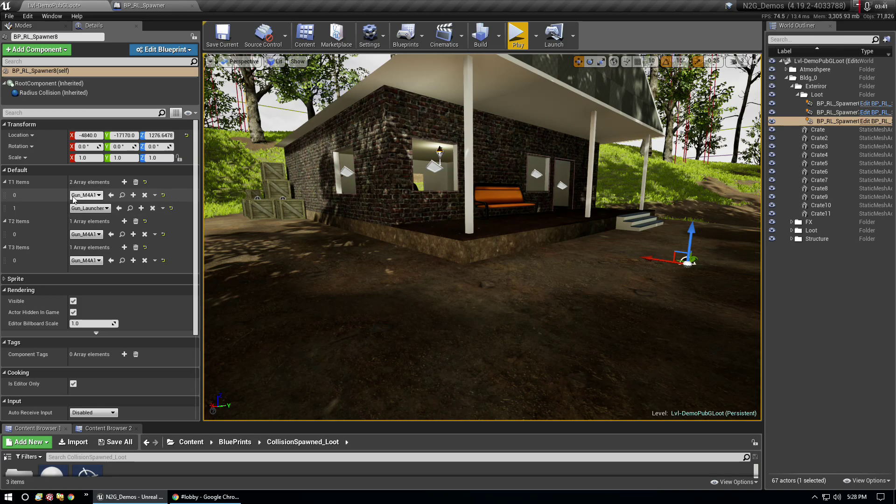
{"action": "left_click", "coordinate": [162, 208]}
{"action": "left_click", "coordinate": [170, 228]}
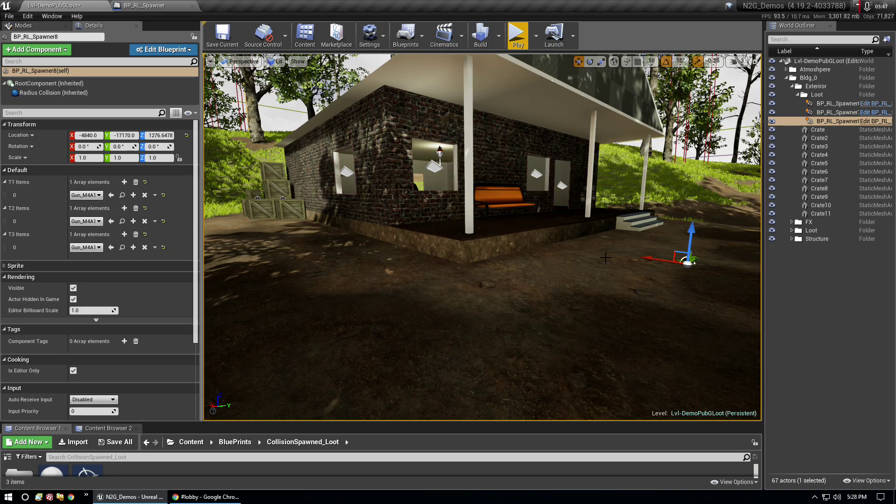
{"action": "left_click", "coordinate": [518, 40]}
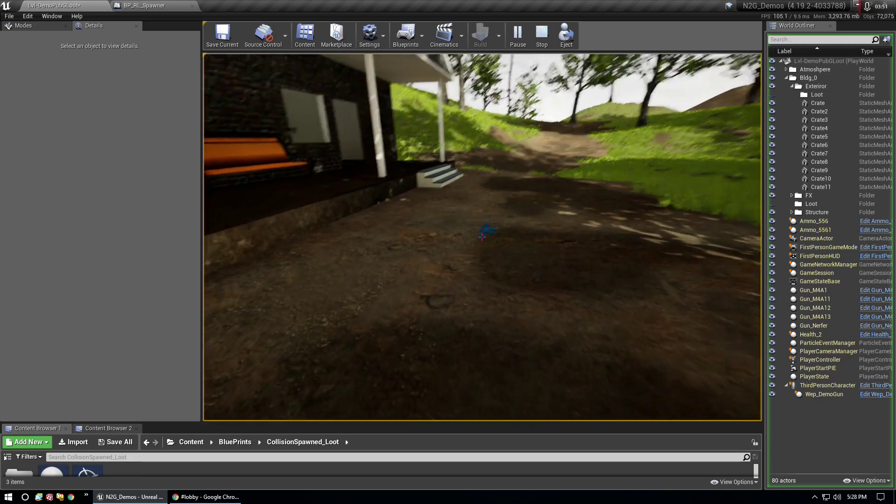
Walk to the spawned M4A1, stop play, and reselect BP_RL_Spawner8 in front of the porch
{"action": "key", "text": "w"}
{"action": "key", "text": "w"}
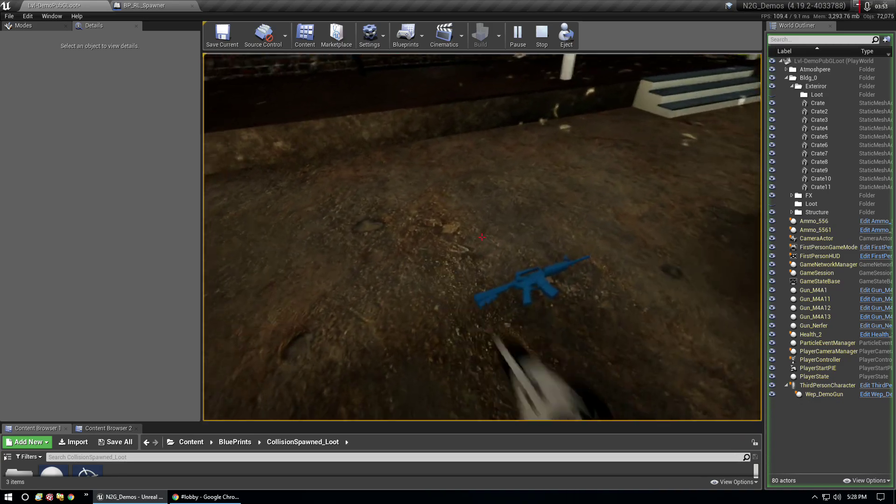
{"action": "key", "text": "Escape"}
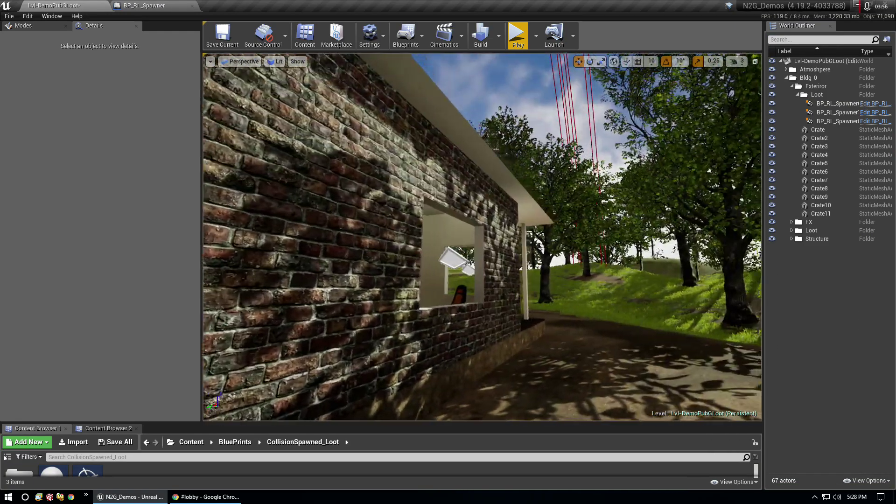
{"action": "mouse_move", "coordinate": [521, 269]}
{"action": "right_mouse_down"}
{"action": "mouse_move", "coordinate": [723, 387]}
{"action": "mouse_move", "coordinate": [522, 257]}
{"action": "right_mouse_up"}
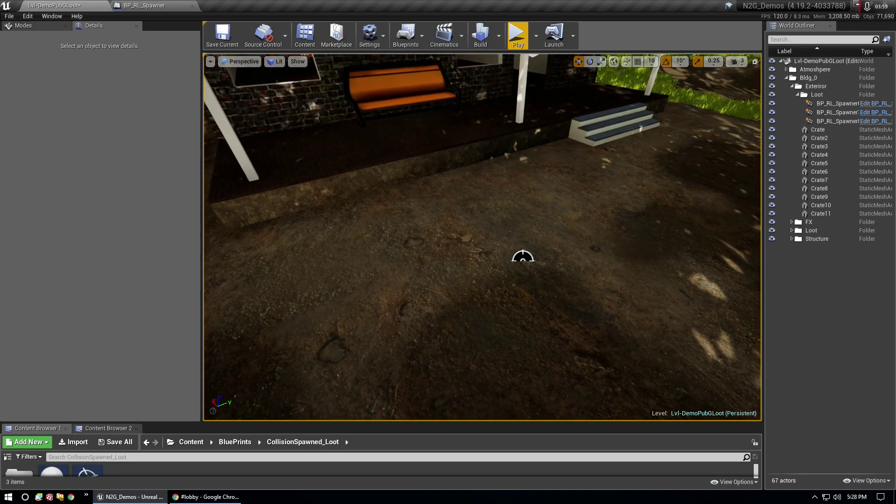
{"action": "left_click", "coordinate": [522, 257]}
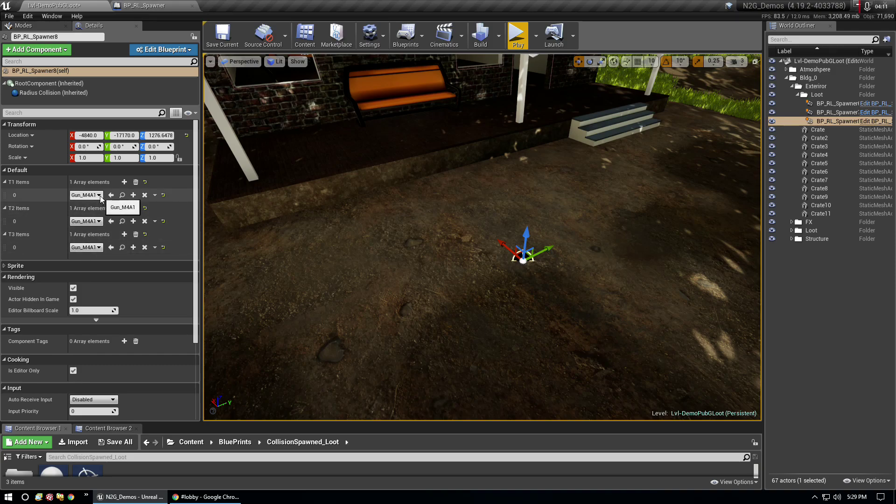
Add two T1 elements and set them to Gun_Nerfer and Gun_Rifle
{"action": "left_click", "coordinate": [123, 183]}
{"action": "left_click", "coordinate": [123, 183]}
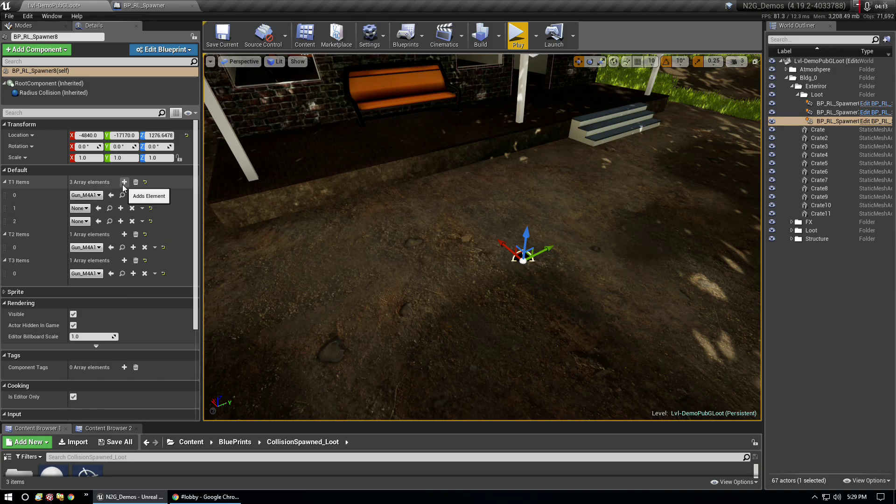
{"action": "left_click", "coordinate": [80, 208]}
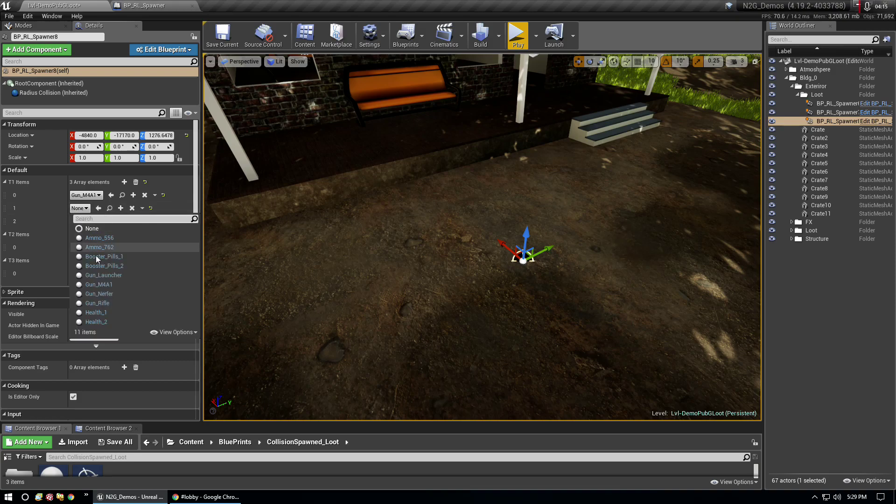
{"action": "left_click", "coordinate": [96, 292]}
{"action": "left_click", "coordinate": [80, 221]}
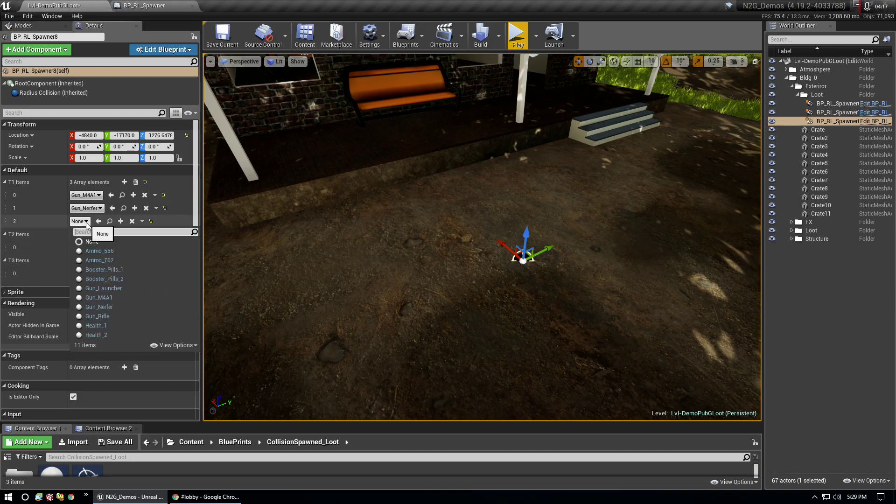
{"action": "left_click", "coordinate": [98, 316]}
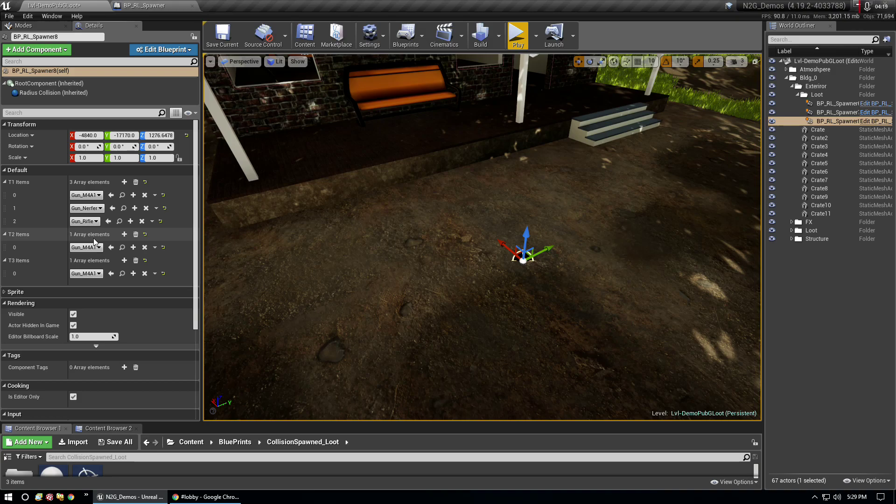
Add Gun_Rifle as a second T2 item and Gun_Launcher as a second T3 item, then play-test
{"action": "left_click", "coordinate": [124, 234]}
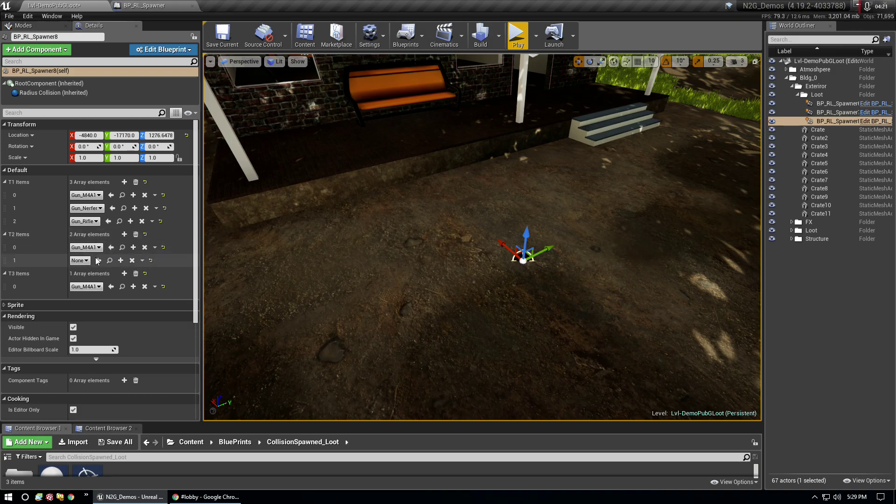
{"action": "left_click", "coordinate": [83, 260]}
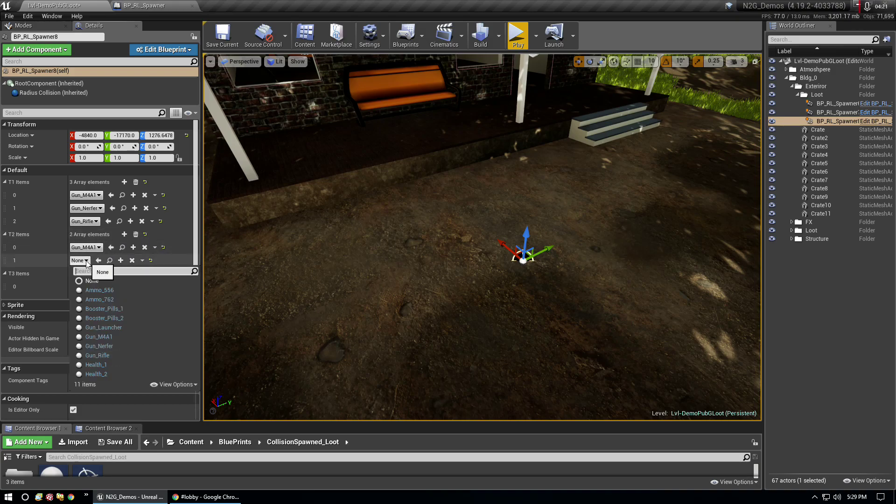
{"action": "left_click", "coordinate": [96, 355]}
{"action": "left_click", "coordinate": [99, 287]}
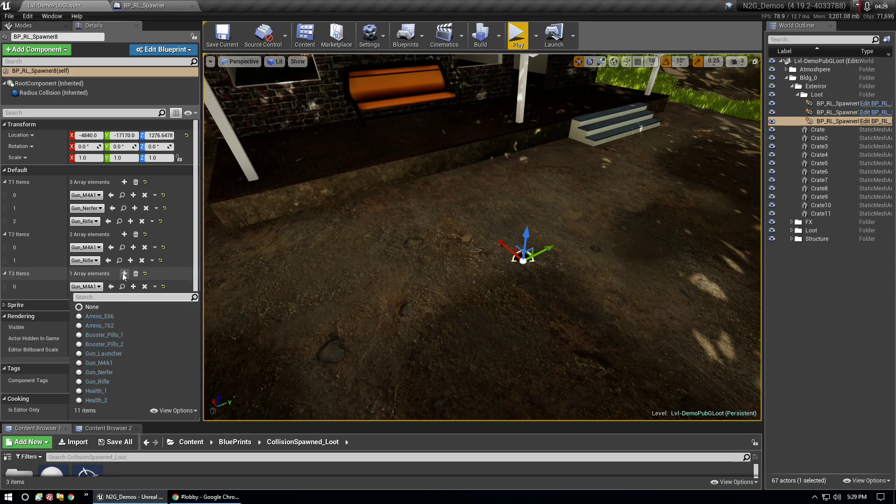
{"action": "left_click", "coordinate": [124, 275]}
{"action": "left_click", "coordinate": [124, 274]}
{"action": "left_click", "coordinate": [85, 300]}
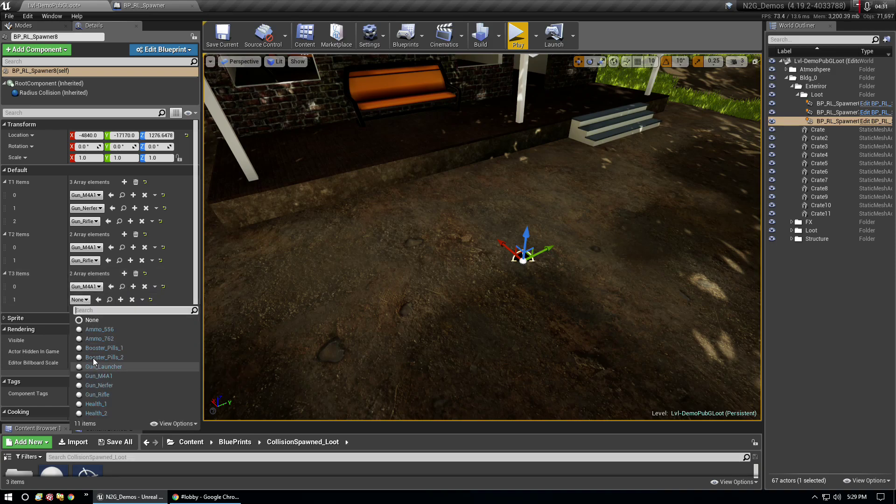
{"action": "left_click", "coordinate": [109, 363]}
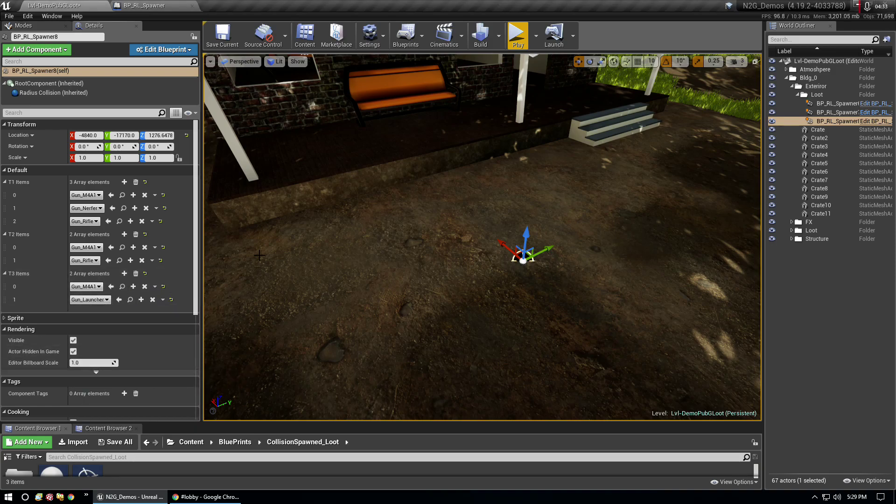
{"action": "right_click_drag", "start_coordinate": [467, 280], "coordinate": [481, 271]}
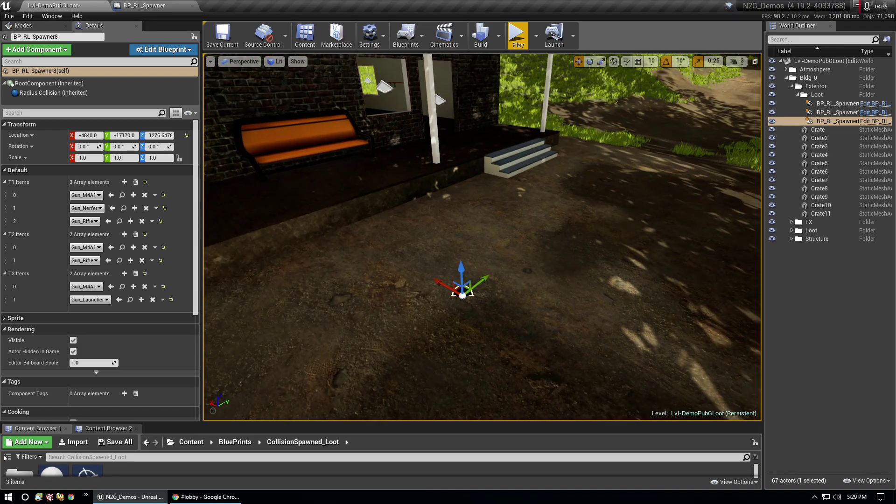
{"action": "left_click", "coordinate": [517, 35]}
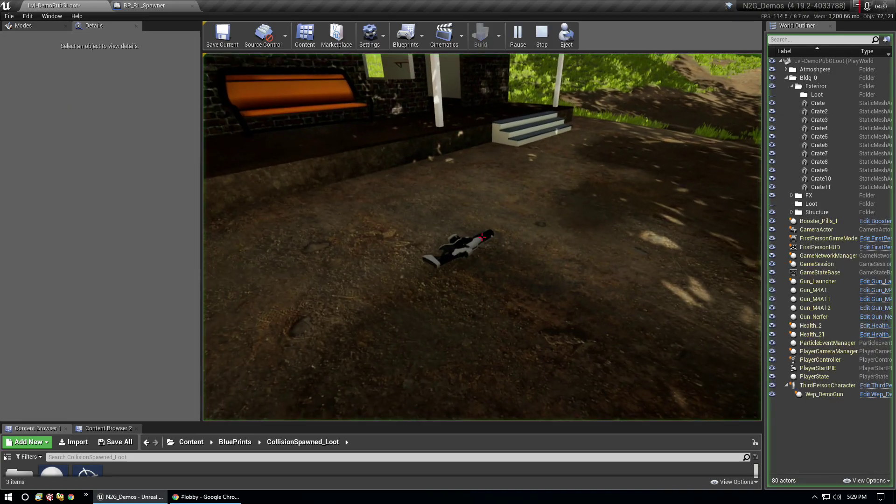
Restart play three more times to reroll the loot, then stop and reselect BP_RL_Spawner8
{"action": "key", "text": "Escape"}
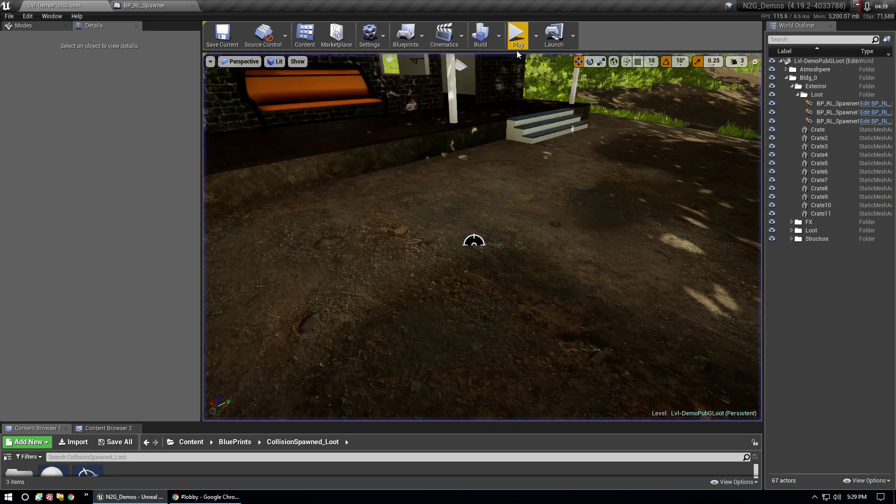
{"action": "left_click", "coordinate": [519, 45]}
{"action": "key", "text": "Escape"}
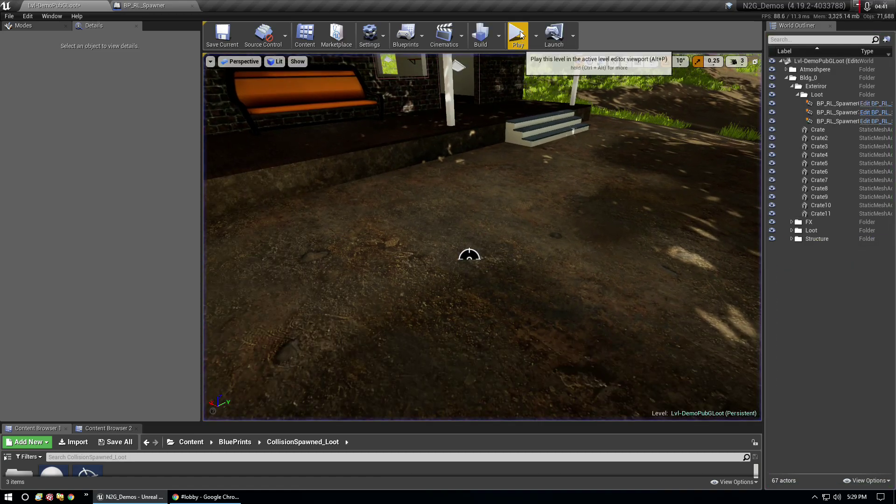
{"action": "left_click", "coordinate": [517, 35]}
{"action": "key", "text": "Escape"}
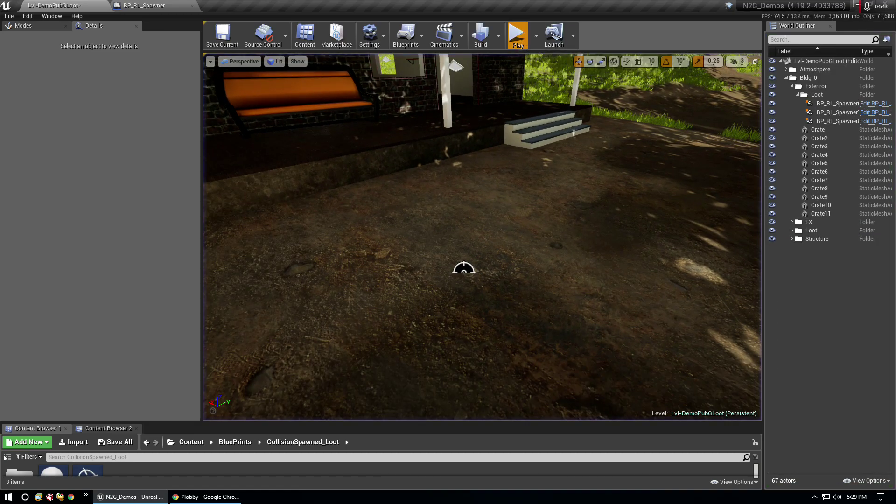
{"action": "left_click", "coordinate": [517, 35]}
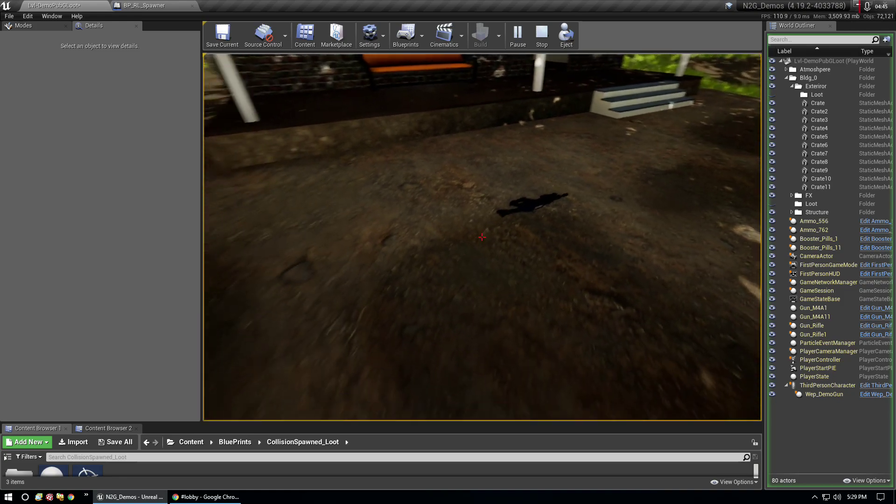
{"action": "mouse_move", "coordinate": [481, 237]}
{"action": "key", "text": "Escape"}
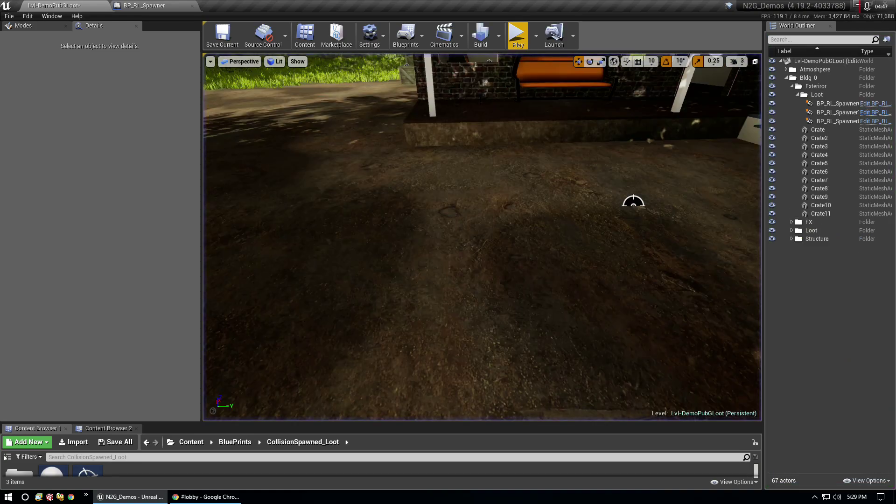
{"action": "left_click", "coordinate": [633, 202]}
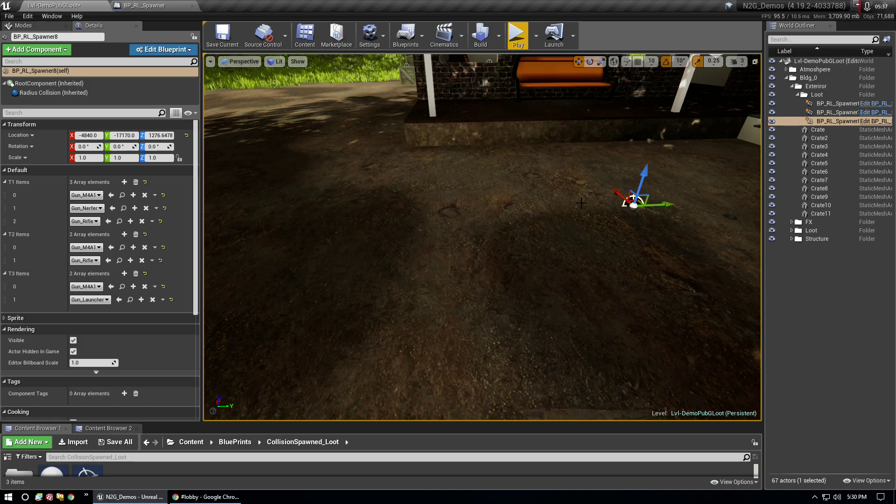
Delete Gun_Rifle and Gun_Nerfer from T1, Gun_Rifle from T2, and Gun_Launcher from T3
{"action": "left_click", "coordinate": [142, 222]}
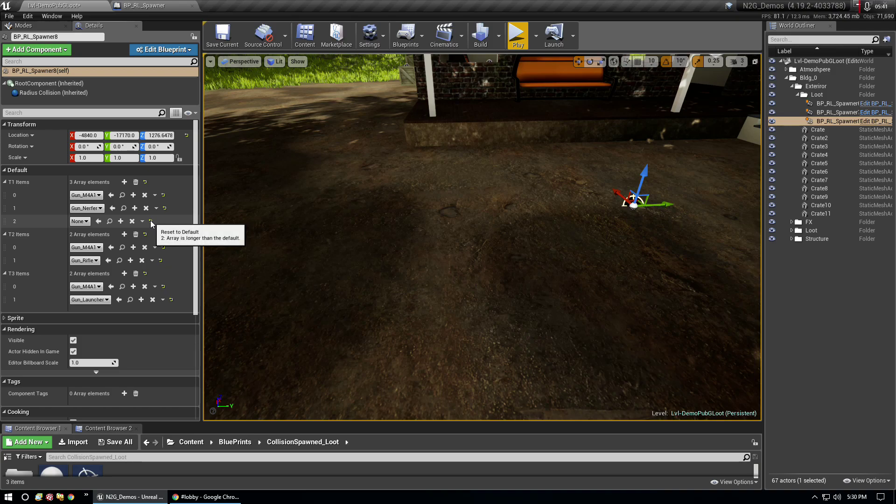
{"action": "left_click", "coordinate": [143, 222]}
{"action": "left_click", "coordinate": [147, 239]}
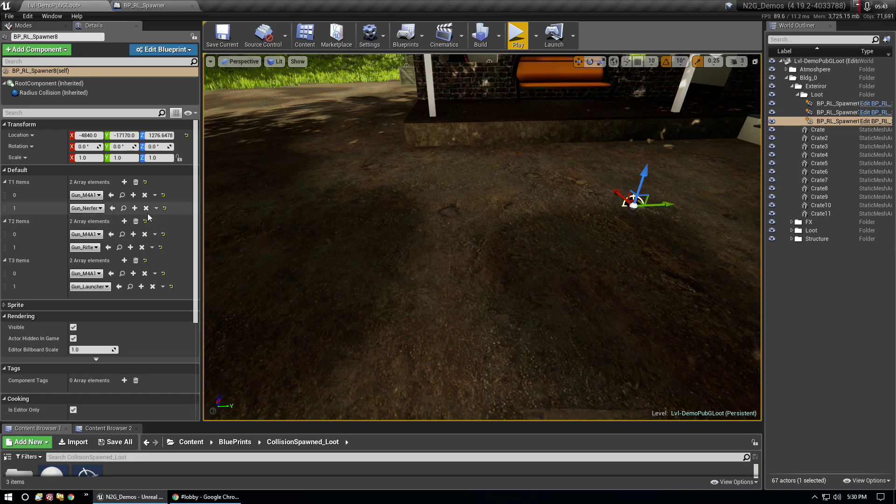
{"action": "left_click", "coordinate": [156, 209]}
{"action": "left_click", "coordinate": [159, 227]}
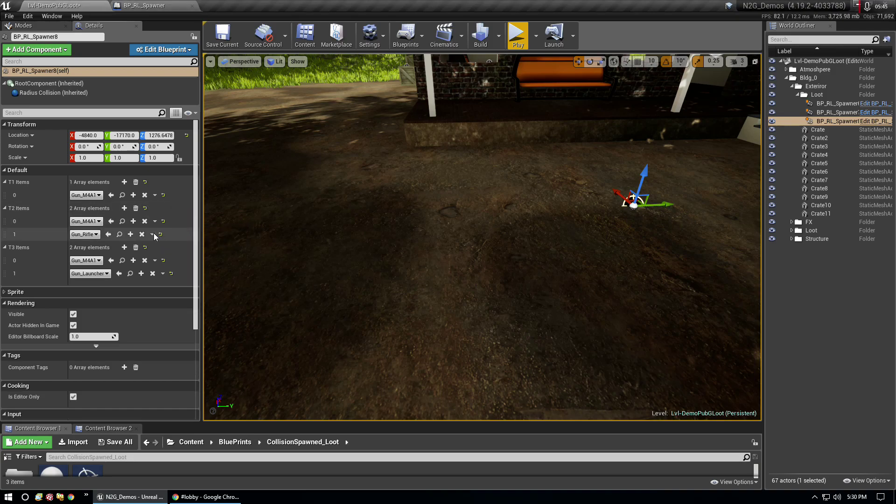
{"action": "left_click", "coordinate": [152, 234]}
{"action": "left_click", "coordinate": [157, 255]}
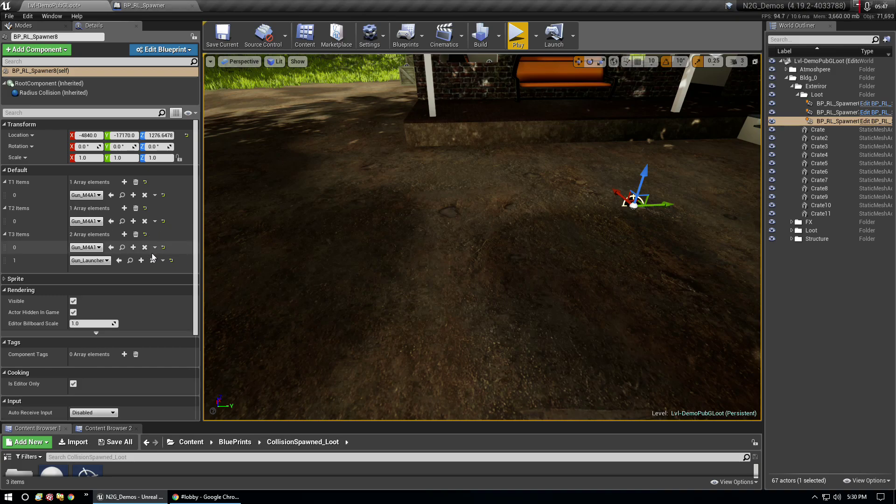
{"action": "left_click", "coordinate": [162, 260]}
{"action": "left_click", "coordinate": [169, 279]}
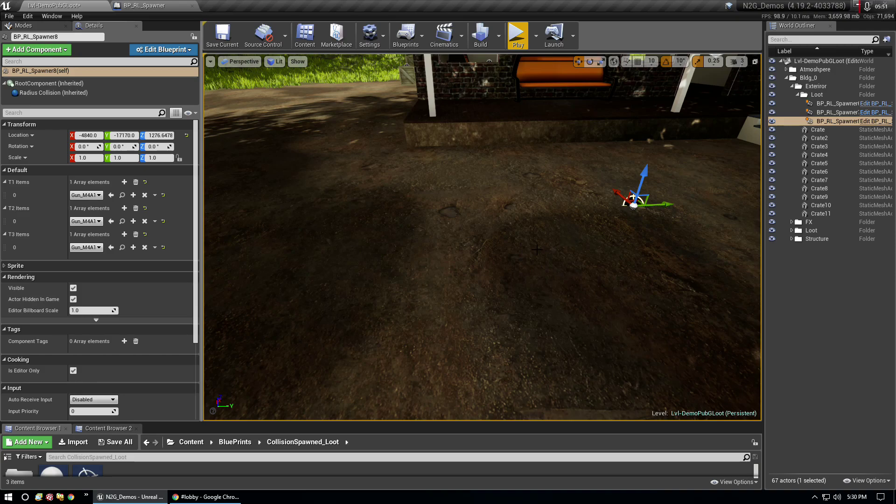
Resize the Details and Content Browser panels and drag BP_RL_Spawner onto the dirt as BP_RL_Spawner9
{"action": "right_click_drag", "start_coordinate": [537, 250], "coordinate": [534, 248]}
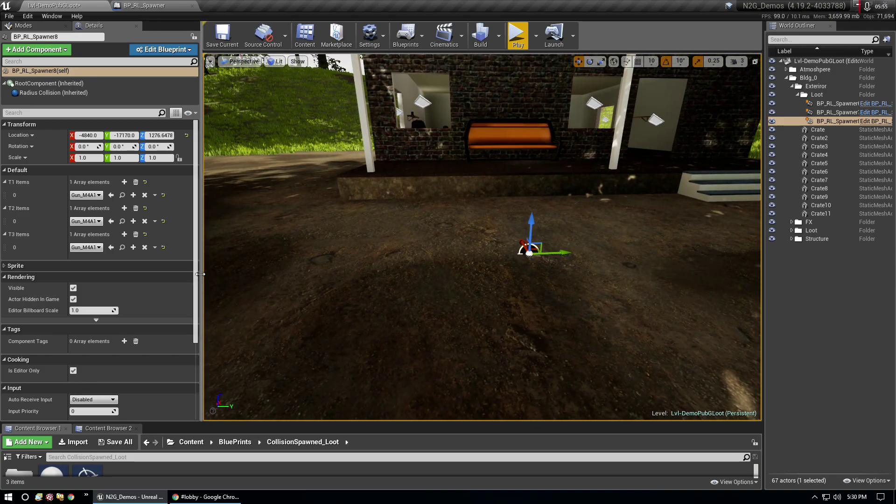
{"action": "left_click_drag", "start_coordinate": [203, 277], "coordinate": [145, 277]}
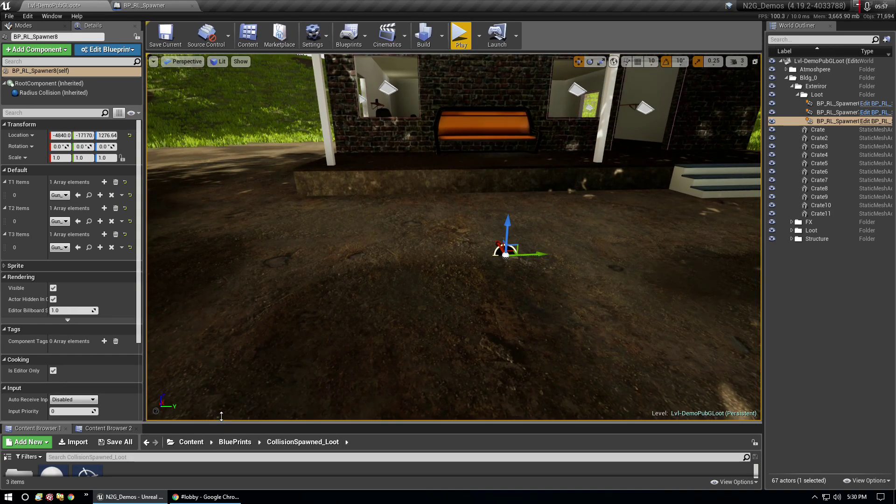
{"action": "left_click_drag", "start_coordinate": [222, 422], "coordinate": [221, 377]}
{"action": "mouse_move", "coordinate": [103, 432]}
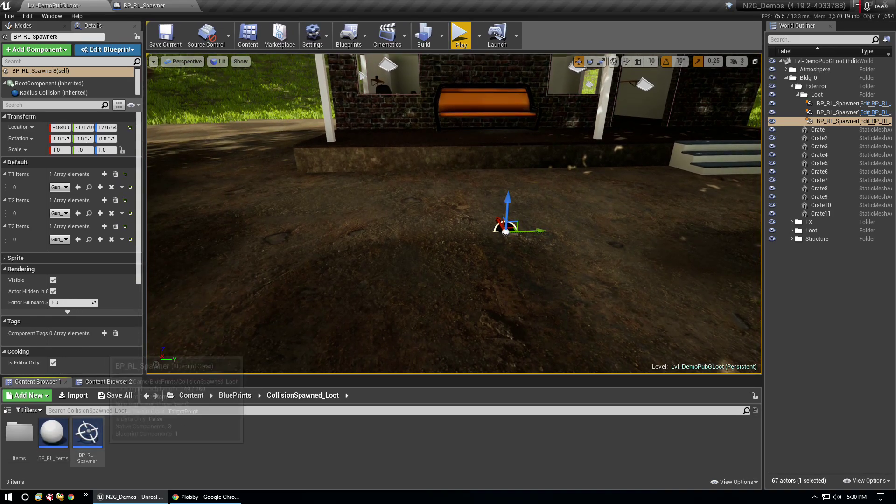
{"action": "left_click_drag", "start_coordinate": [87, 434], "coordinate": [365, 226]}
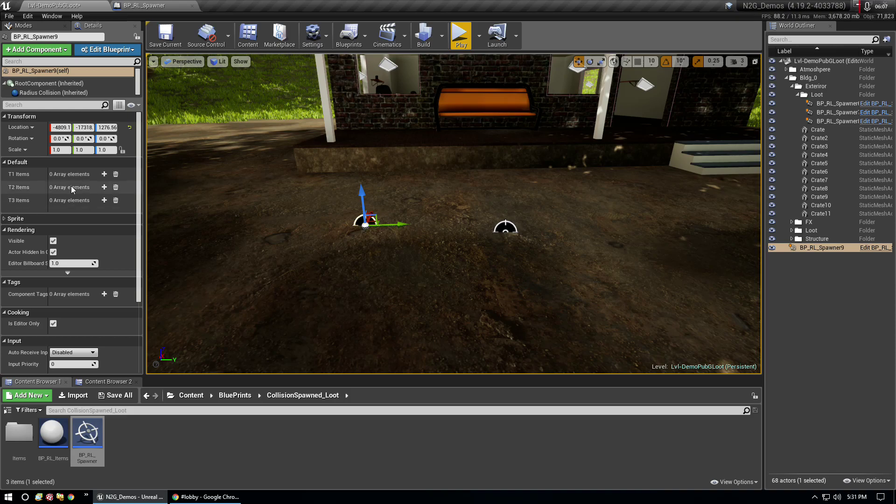
{"action": "key", "text": "Delete"}
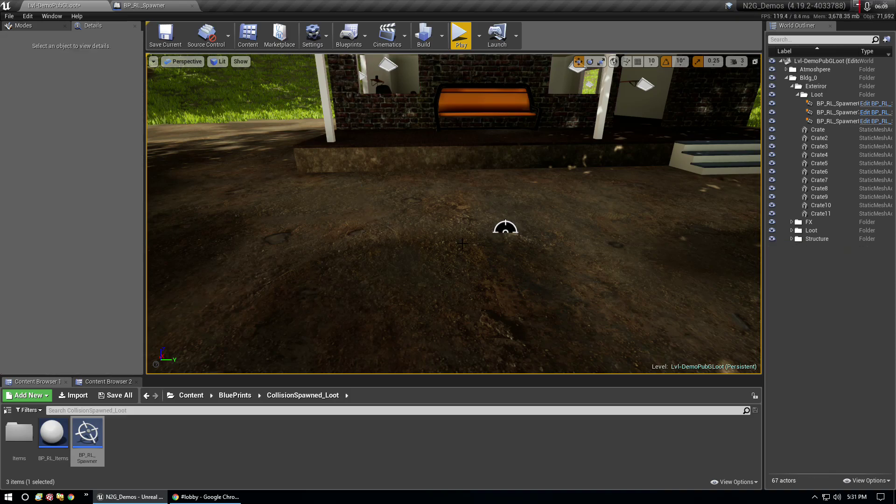
{"action": "left_click", "coordinate": [506, 229]}
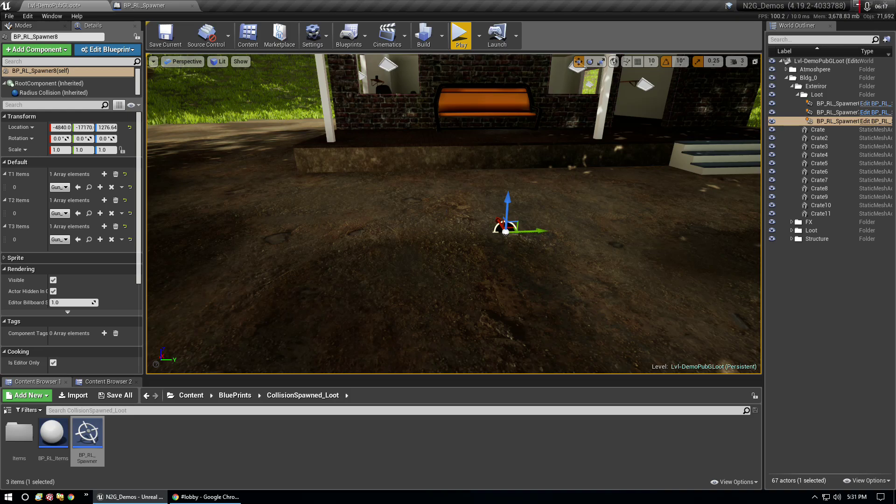
{"action": "right_click_drag", "start_coordinate": [505, 229], "coordinate": [638, 64]}
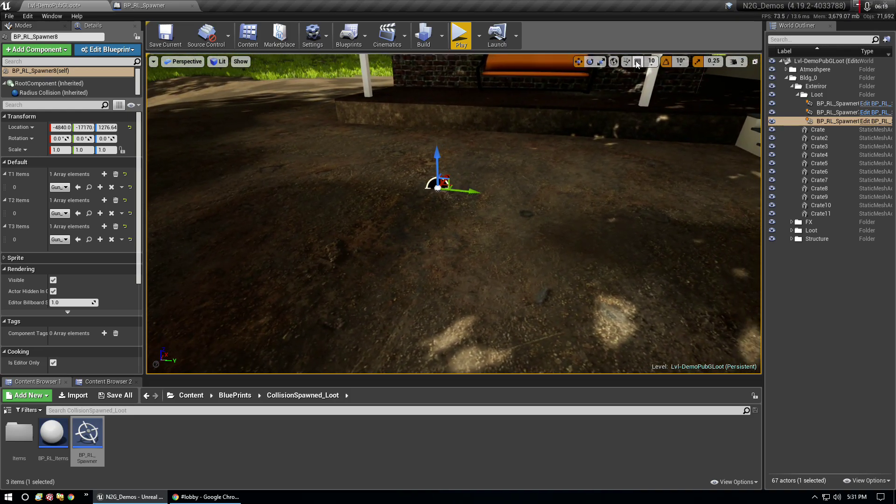
{"action": "left_click", "coordinate": [638, 62]}
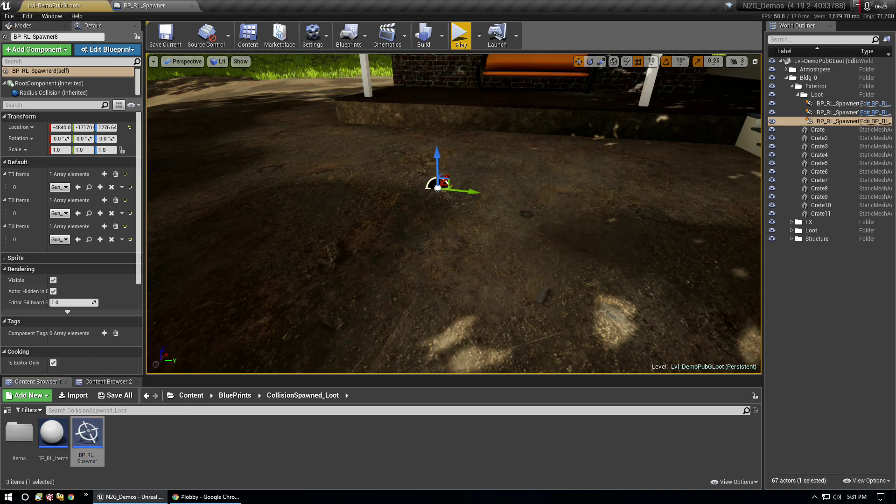
{"action": "left_click_drag", "start_coordinate": [87, 431], "coordinate": [312, 174]}
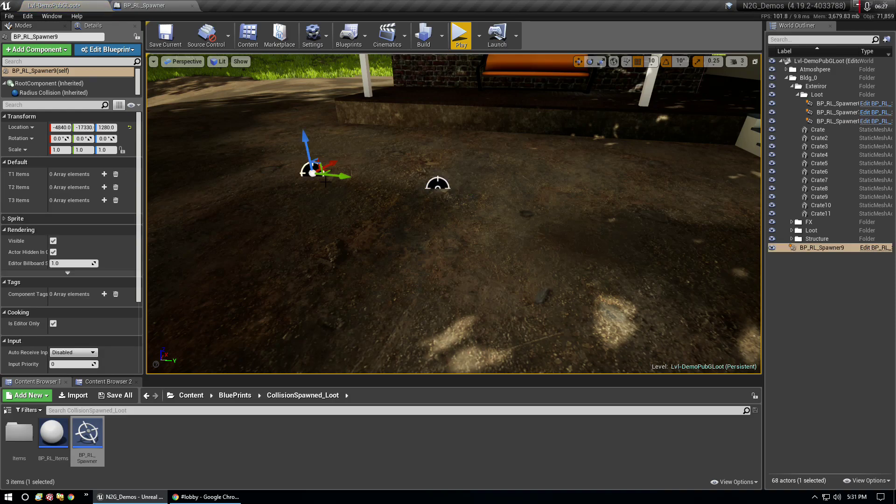
{"action": "mouse_move", "coordinate": [306, 181]}
{"action": "right_mouse_down"}
{"action": "mouse_move", "coordinate": [196, 179]}
{"action": "mouse_move", "coordinate": [215, 179]}
{"action": "right_mouse_up"}
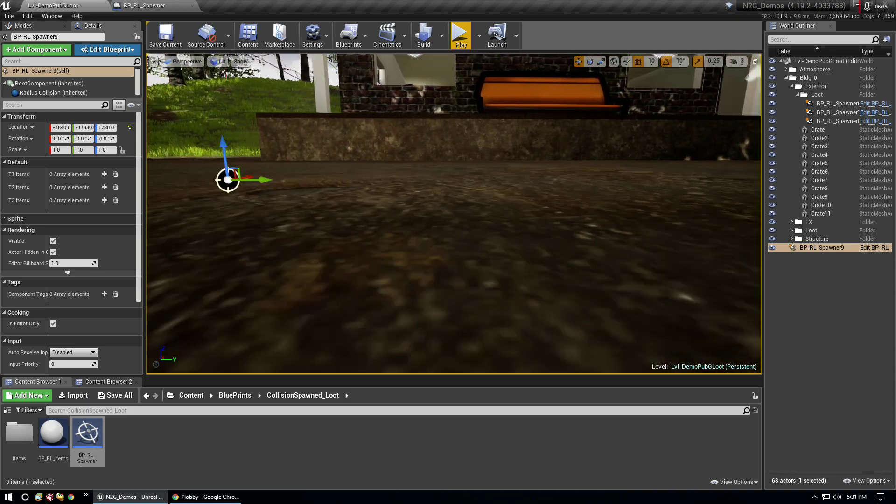
{"action": "right_click_drag", "start_coordinate": [329, 189], "coordinate": [330, 189]}
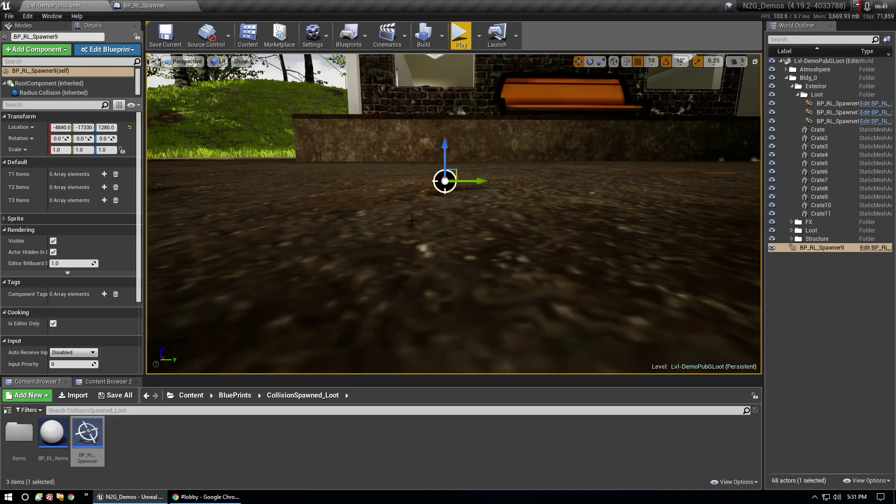
{"action": "left_click", "coordinate": [184, 61]}
{"action": "left_click", "coordinate": [191, 112]}
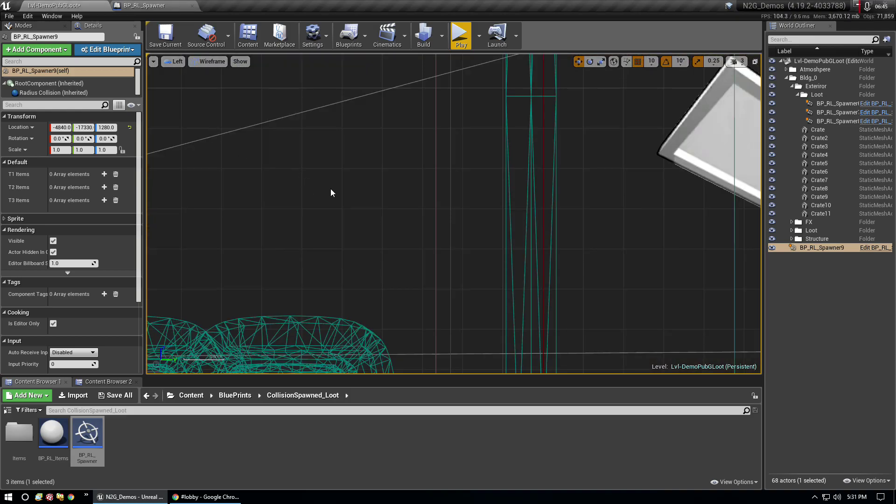
{"action": "scroll", "coordinate": [335, 192], "scroll_direction": "down", "scroll_amount": 4}
{"action": "scroll", "coordinate": [335, 191], "scroll_direction": "down", "scroll_amount": 3}
{"action": "scroll", "coordinate": [336, 191], "scroll_direction": "down", "scroll_amount": 2}
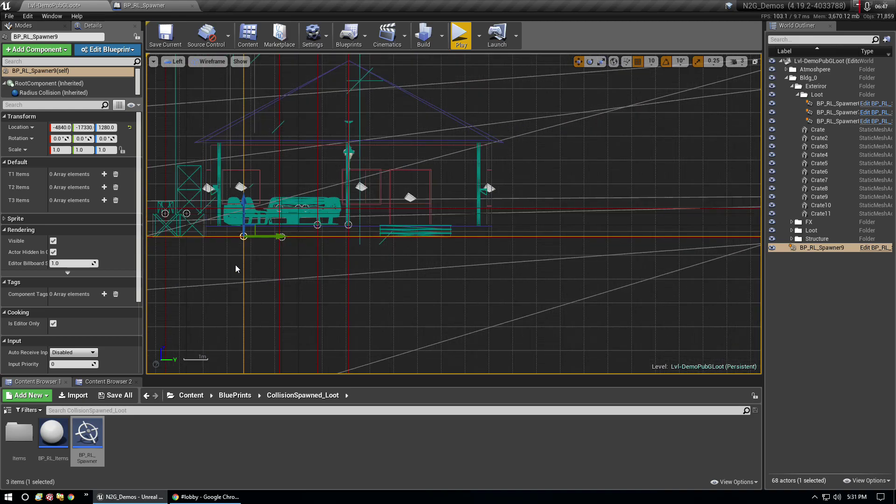
{"action": "key", "text": "f"}
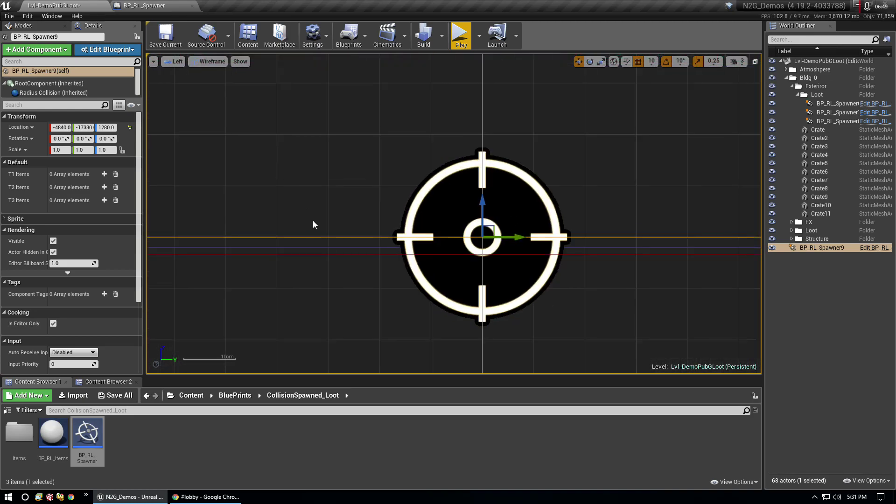
{"action": "scroll", "coordinate": [316, 225], "scroll_direction": "up", "scroll_amount": 3}
{"action": "scroll", "coordinate": [330, 227], "scroll_direction": "up", "scroll_amount": 2}
{"action": "scroll", "coordinate": [335, 228], "scroll_direction": "up", "scroll_amount": 1}
{"action": "scroll", "coordinate": [334, 228], "scroll_direction": "down", "scroll_amount": 4}
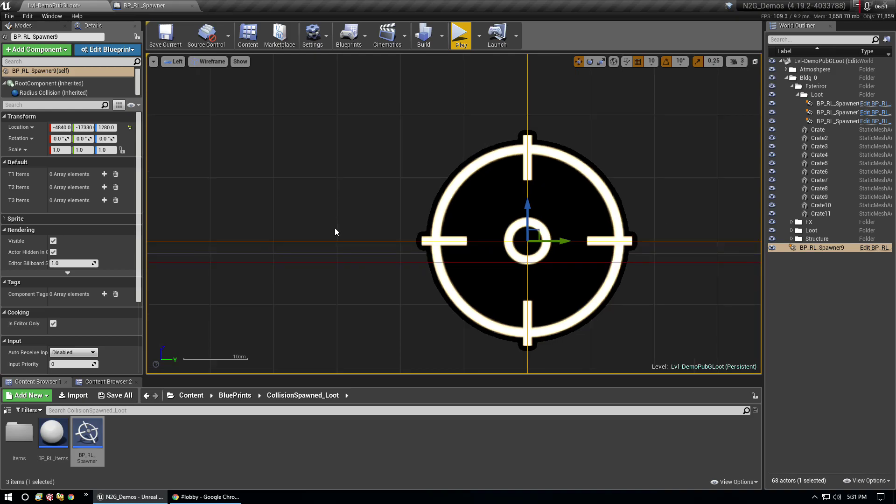
{"action": "scroll", "coordinate": [335, 228], "scroll_direction": "down", "scroll_amount": 2}
{"action": "scroll", "coordinate": [364, 266], "scroll_direction": "down", "scroll_amount": 1}
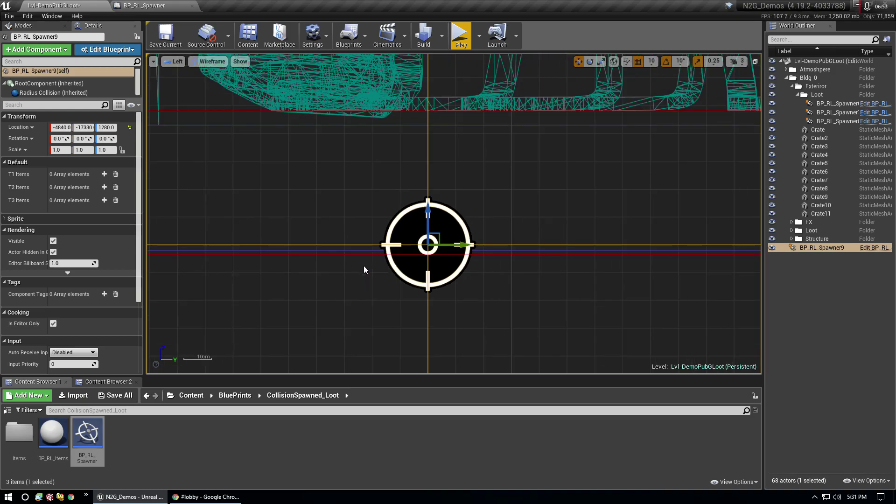
{"action": "scroll", "coordinate": [498, 291], "scroll_direction": "down", "scroll_amount": 2}
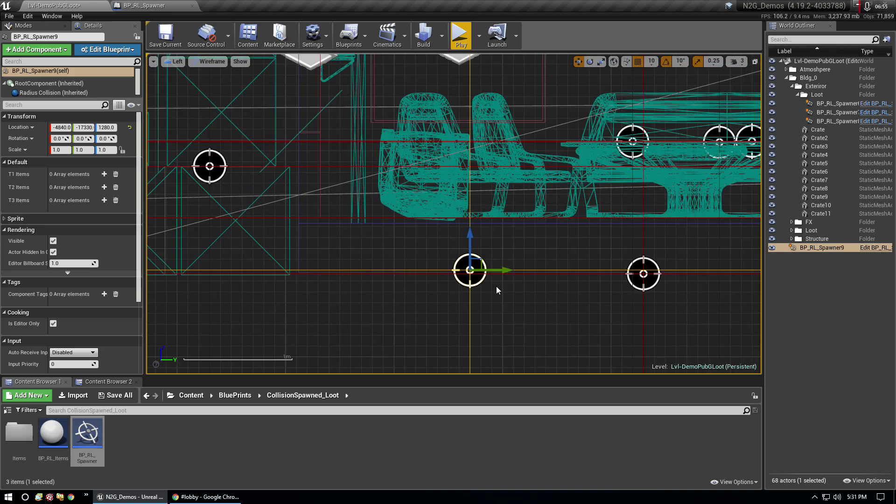
{"action": "scroll", "coordinate": [637, 277], "scroll_direction": "up", "scroll_amount": 2}
{"action": "scroll", "coordinate": [637, 277], "scroll_direction": "up", "scroll_amount": 2}
{"action": "scroll", "coordinate": [616, 238], "scroll_direction": "up", "scroll_amount": 2}
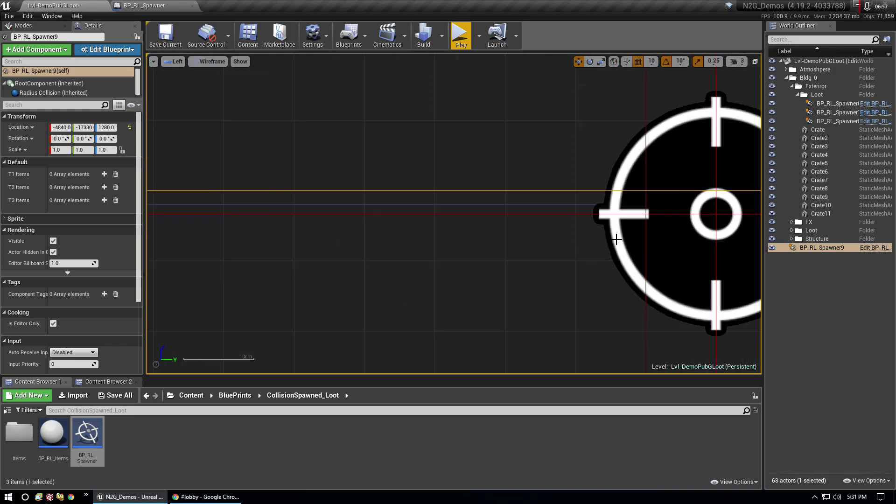
{"action": "scroll", "coordinate": [442, 249], "scroll_direction": "down", "scroll_amount": 2}
{"action": "scroll", "coordinate": [335, 258], "scroll_direction": "down", "scroll_amount": 2}
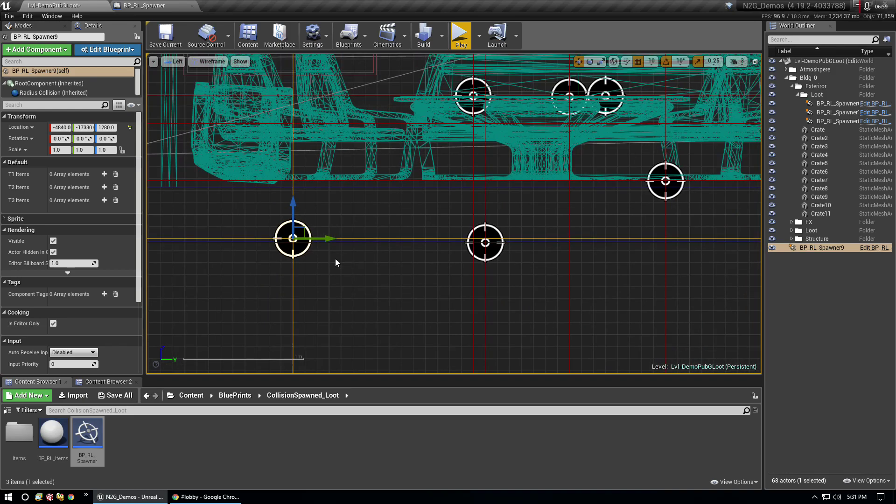
{"action": "scroll", "coordinate": [333, 259], "scroll_direction": "down", "scroll_amount": 2}
{"action": "right_click_drag", "start_coordinate": [286, 283], "coordinate": [429, 258]}
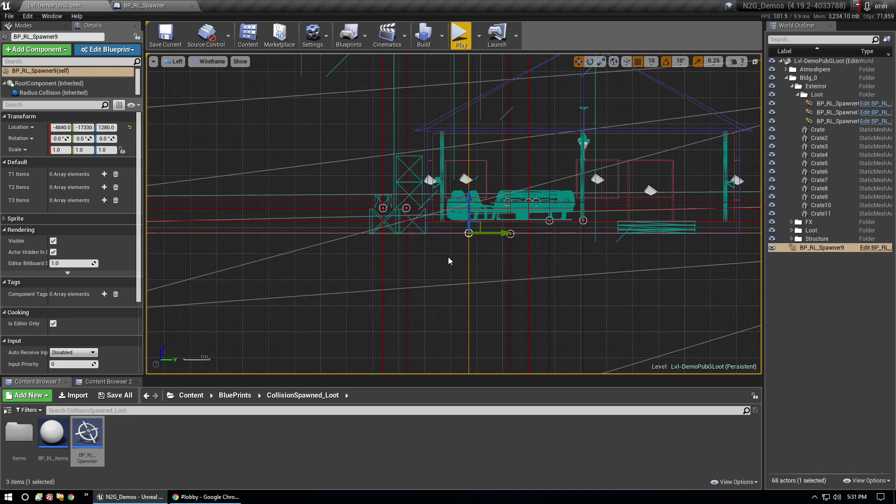
{"action": "scroll", "coordinate": [448, 254], "scroll_direction": "up", "scroll_amount": 2}
{"action": "scroll", "coordinate": [452, 218], "scroll_direction": "up", "scroll_amount": 2}
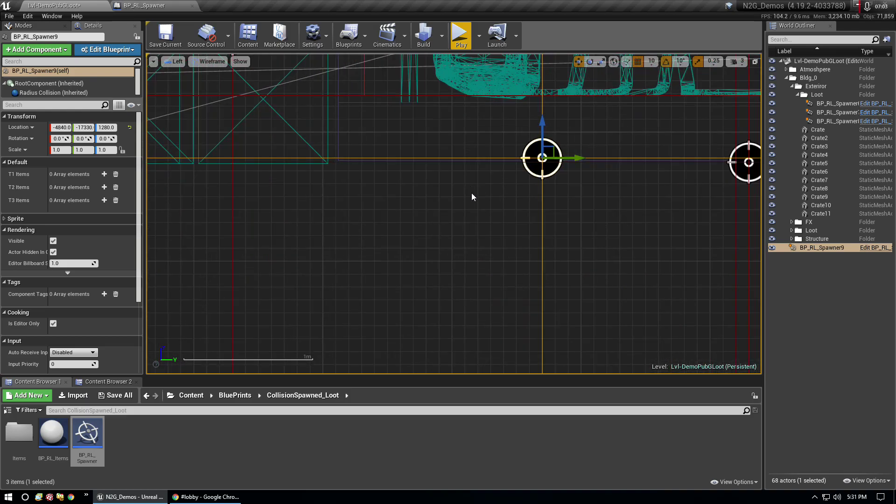
{"action": "scroll", "coordinate": [519, 166], "scroll_direction": "up", "scroll_amount": 2}
{"action": "scroll", "coordinate": [509, 177], "scroll_direction": "up", "scroll_amount": 3}
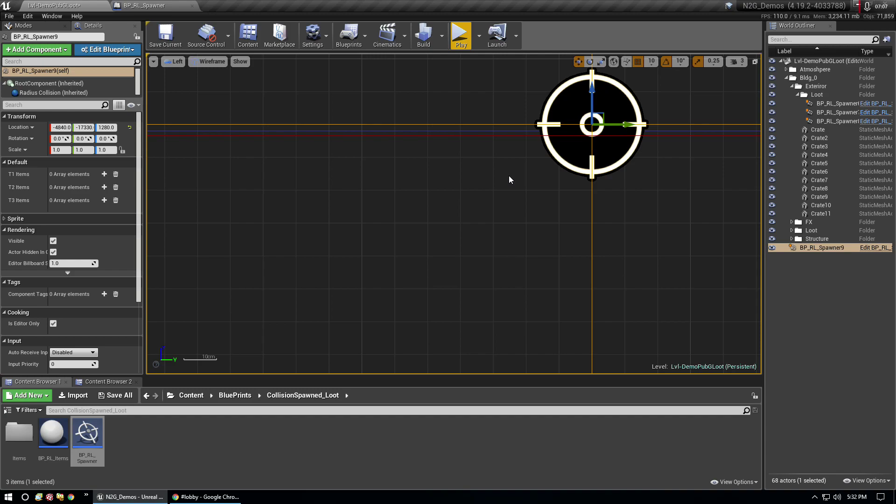
{"action": "right_click_drag", "start_coordinate": [531, 199], "coordinate": [474, 257]}
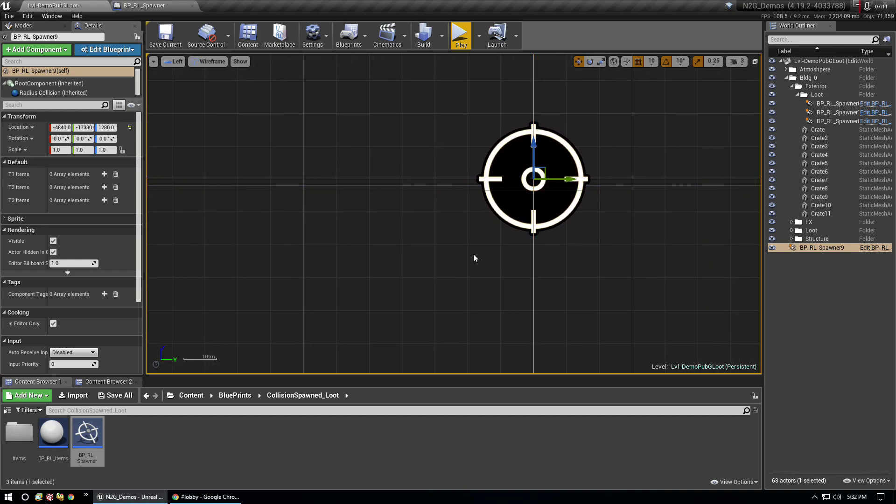
{"action": "scroll", "coordinate": [464, 144], "scroll_direction": "down", "scroll_amount": 2}
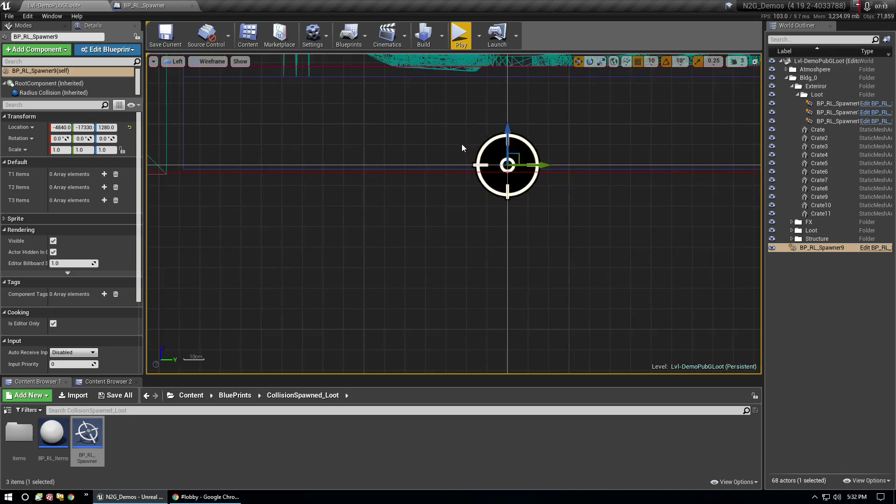
{"action": "scroll", "coordinate": [468, 180], "scroll_direction": "down", "scroll_amount": 2}
{"action": "scroll", "coordinate": [452, 154], "scroll_direction": "down", "scroll_amount": 1}
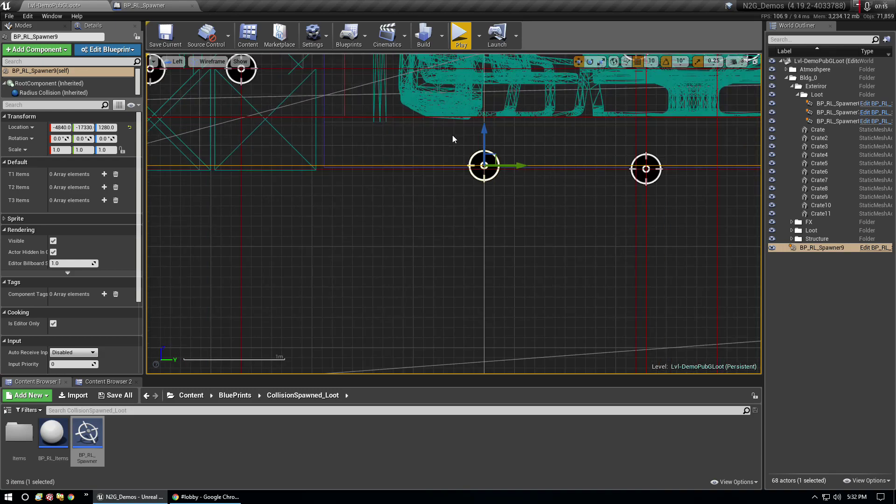
{"action": "scroll", "coordinate": [434, 177], "scroll_direction": "up", "scroll_amount": 2}
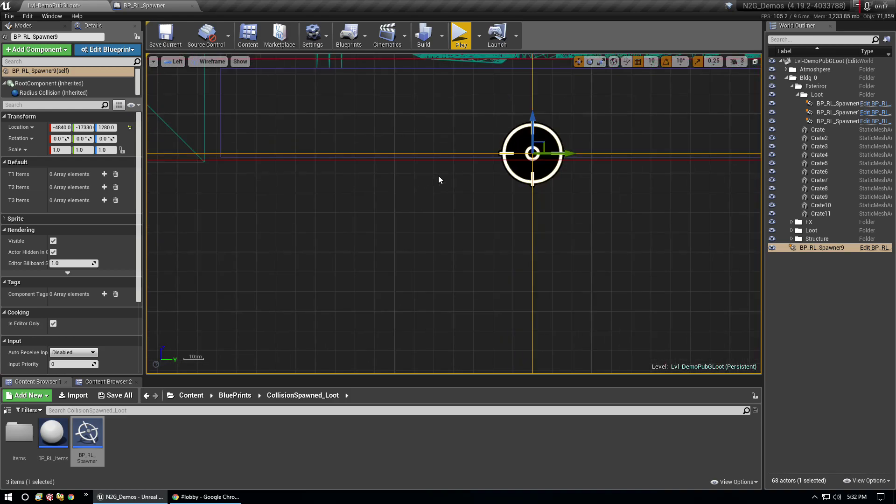
{"action": "scroll", "coordinate": [436, 177], "scroll_direction": "up", "scroll_amount": 1}
{"action": "right_click_drag", "start_coordinate": [435, 179], "coordinate": [657, 216]}
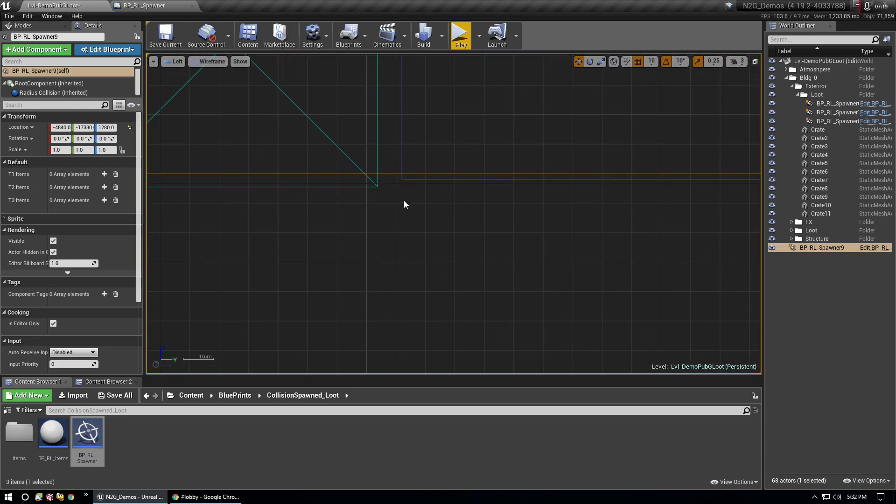
{"action": "scroll", "coordinate": [351, 140], "scroll_direction": "down", "scroll_amount": 1}
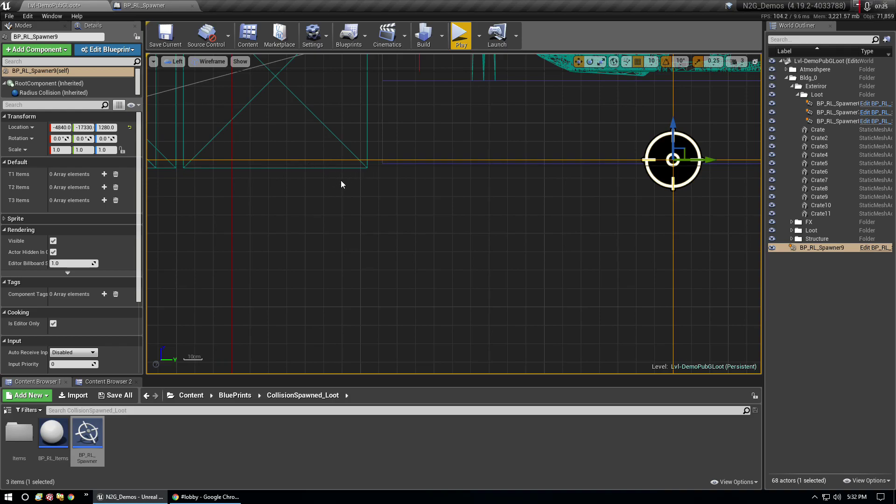
{"action": "scroll", "coordinate": [340, 184], "scroll_direction": "down", "scroll_amount": 3}
{"action": "scroll", "coordinate": [377, 186], "scroll_direction": "down", "scroll_amount": 3}
{"action": "scroll", "coordinate": [357, 191], "scroll_direction": "down", "scroll_amount": 2}
{"action": "scroll", "coordinate": [323, 195], "scroll_direction": "down", "scroll_amount": 2}
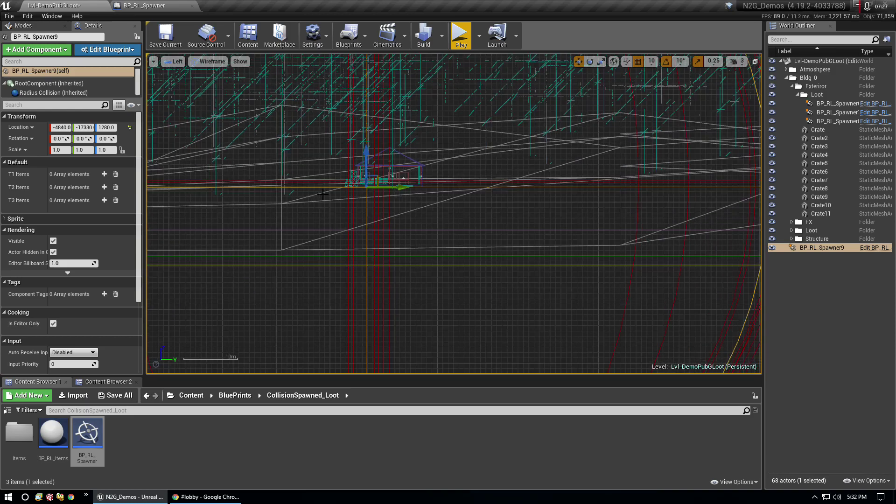
{"action": "scroll", "coordinate": [323, 194], "scroll_direction": "up", "scroll_amount": 3}
{"action": "scroll", "coordinate": [322, 194], "scroll_direction": "down", "scroll_amount": 3}
{"action": "scroll", "coordinate": [703, 180], "scroll_direction": "up", "scroll_amount": 3}
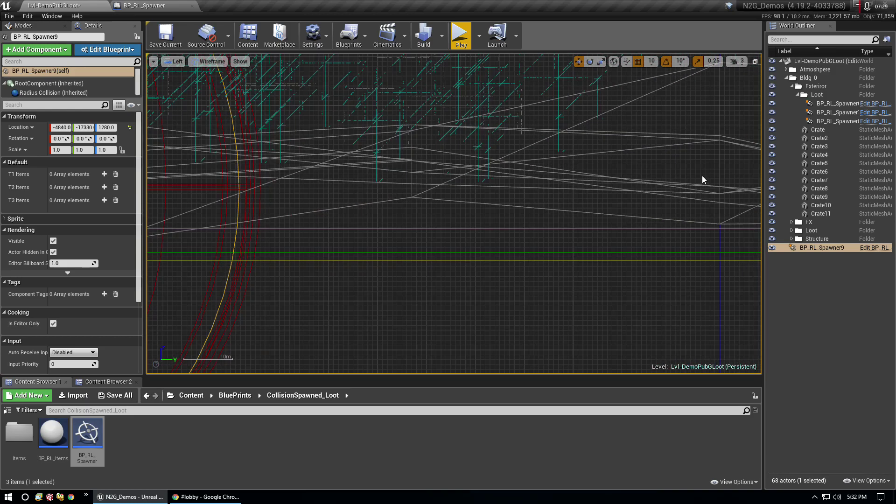
{"action": "scroll", "coordinate": [702, 177], "scroll_direction": "up", "scroll_amount": 2}
{"action": "scroll", "coordinate": [656, 184], "scroll_direction": "up", "scroll_amount": 2}
{"action": "scroll", "coordinate": [583, 200], "scroll_direction": "up", "scroll_amount": 2}
{"action": "scroll", "coordinate": [543, 213], "scroll_direction": "up", "scroll_amount": 1}
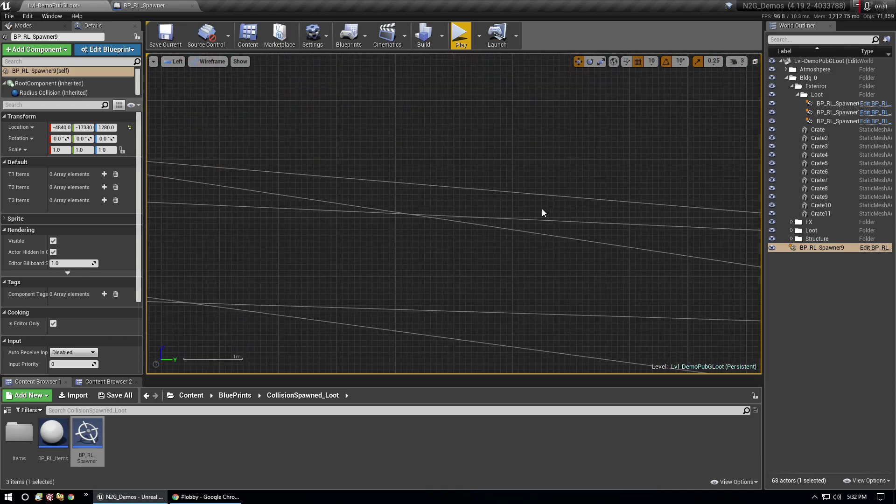
{"action": "scroll", "coordinate": [536, 210], "scroll_direction": "down", "scroll_amount": 2}
Switch the viewport to Perspective, try Wireframe shading, then return to Lit mode
{"action": "scroll", "coordinate": [530, 208], "scroll_direction": "down", "scroll_amount": 1}
{"action": "left_click", "coordinate": [196, 61]}
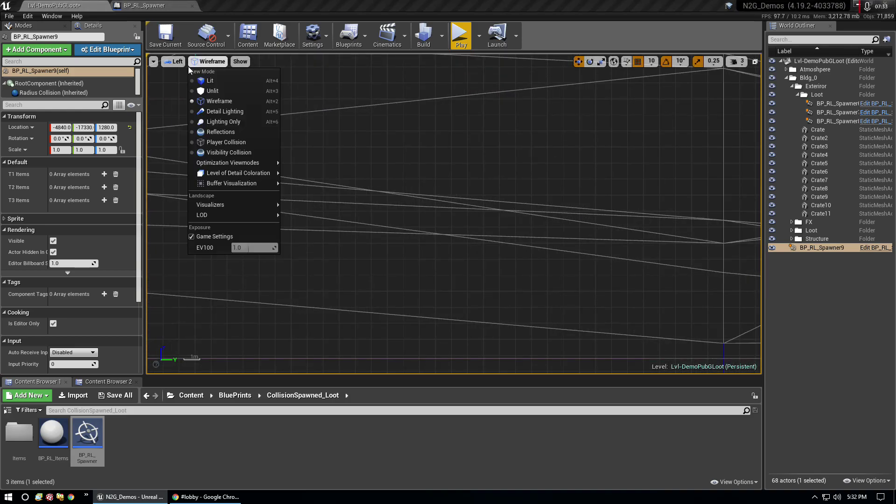
{"action": "left_click", "coordinate": [173, 61]}
{"action": "left_click", "coordinate": [184, 80]}
{"action": "left_click", "coordinate": [222, 61]}
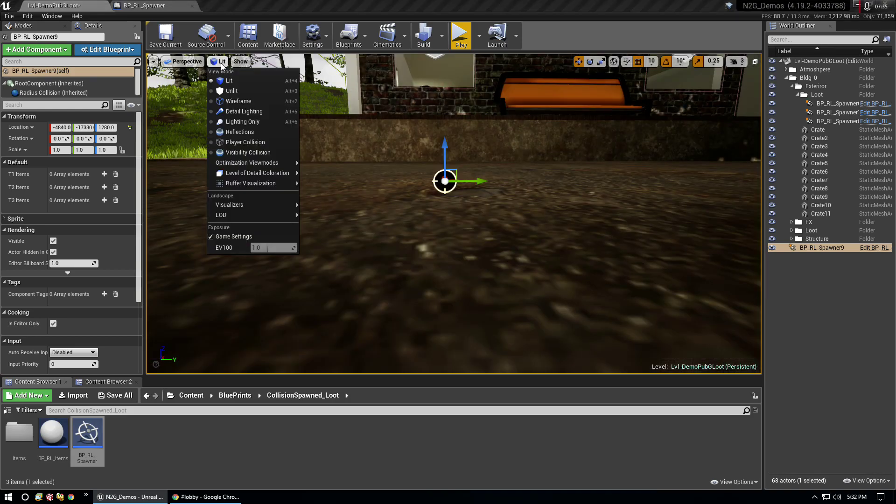
{"action": "left_click", "coordinate": [235, 101]}
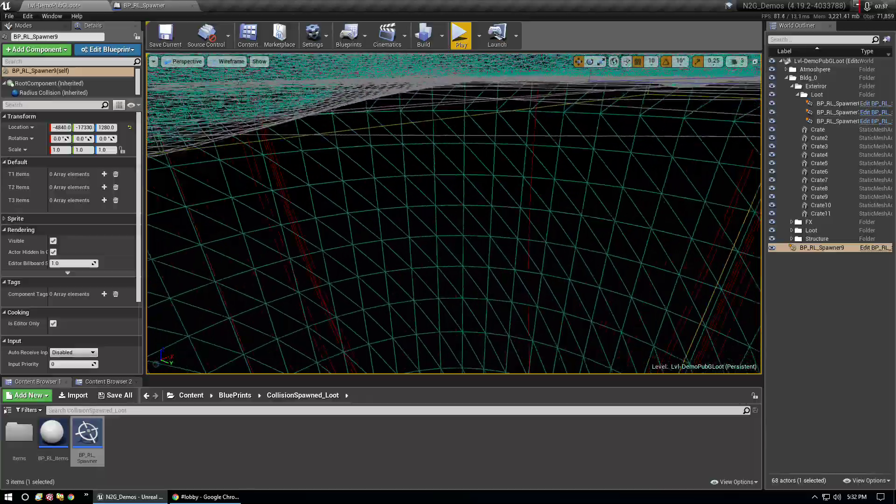
{"action": "mouse_move", "coordinate": [454, 233]}
{"action": "right_mouse_down"}
{"action": "mouse_move", "coordinate": [454, 140]}
{"action": "mouse_move", "coordinate": [438, 140]}
{"action": "mouse_move", "coordinate": [420, 177]}
{"action": "right_mouse_up"}
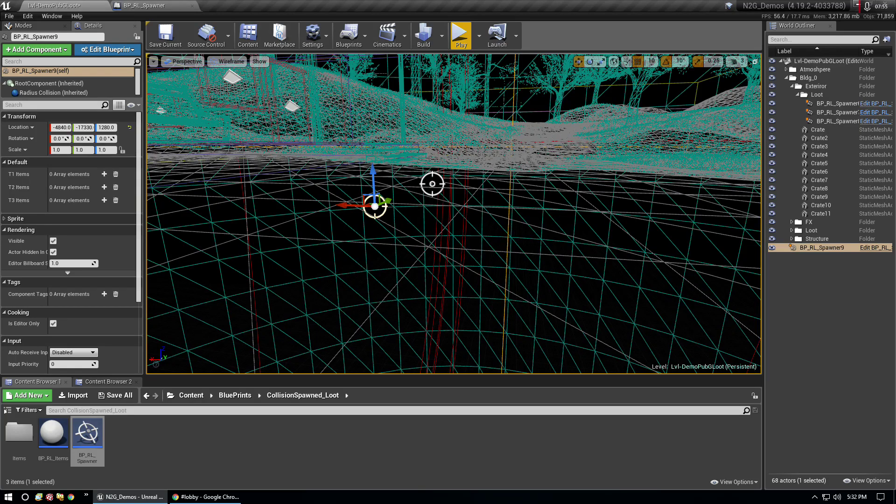
{"action": "left_click", "coordinate": [217, 62]}
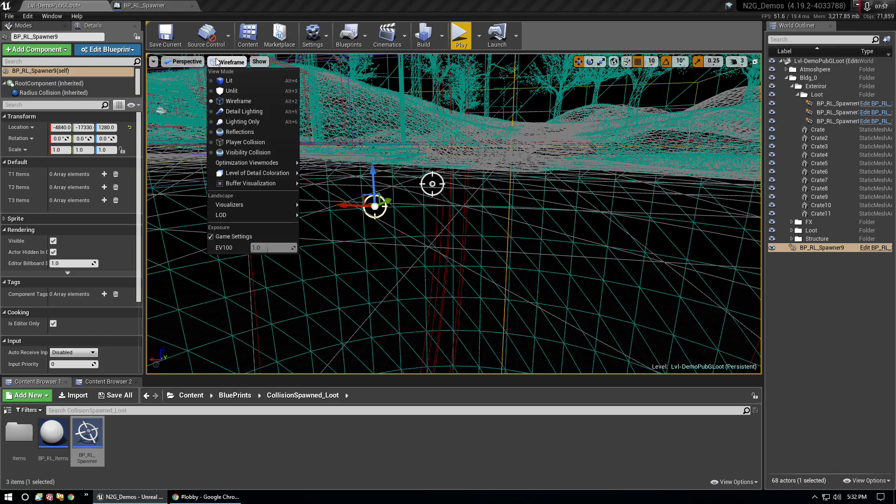
{"action": "left_click", "coordinate": [230, 80]}
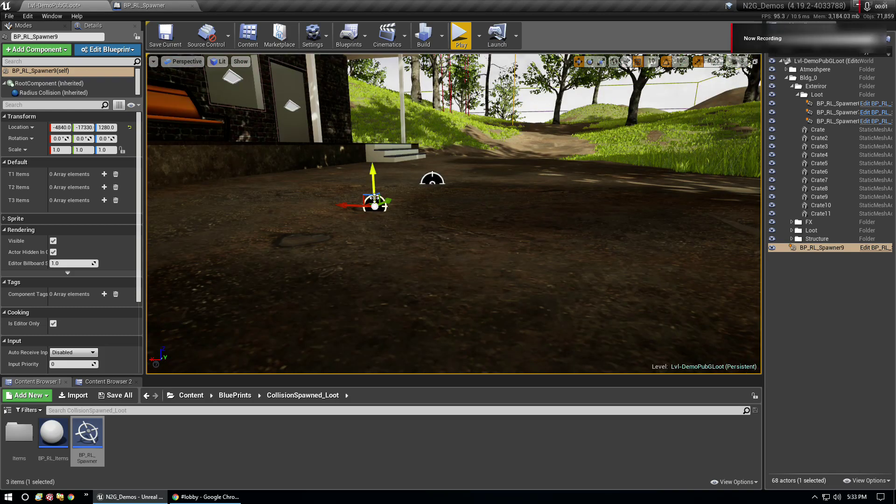
Delete BP_RL_Spawner9, then raise BP_RL_Spawner8 by the bench to Z 1384.21
{"action": "key", "text": "Delete"}
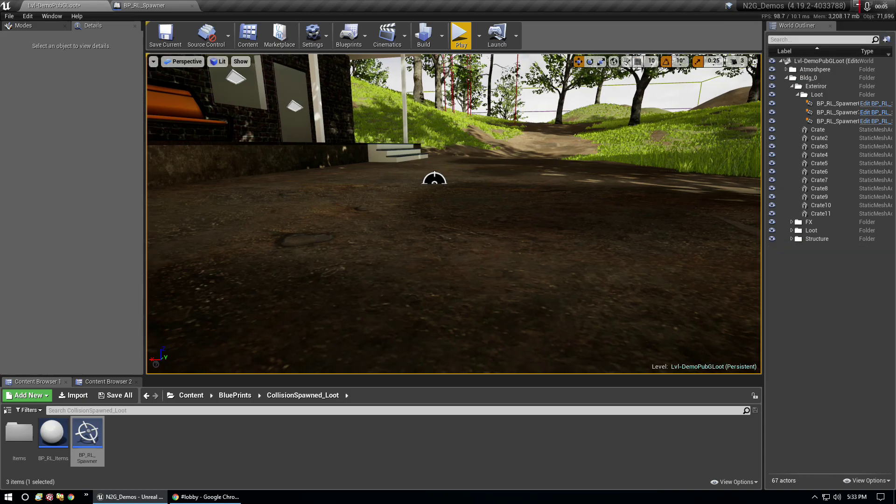
{"action": "mouse_move", "coordinate": [432, 179]}
{"action": "right_mouse_down"}
{"action": "mouse_move", "coordinate": [659, 228]}
{"action": "mouse_move", "coordinate": [550, 242]}
{"action": "right_mouse_up"}
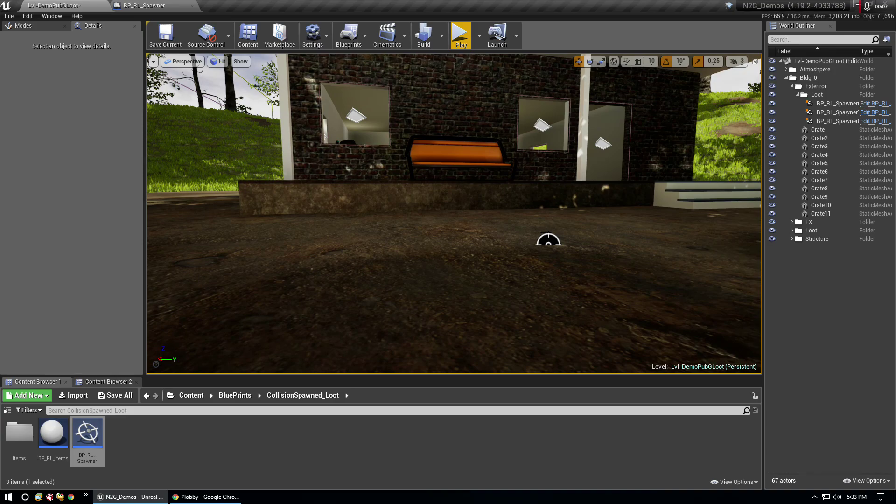
{"action": "left_click", "coordinate": [550, 242]}
{"action": "left_click_drag", "start_coordinate": [548, 221], "coordinate": [555, 72]}
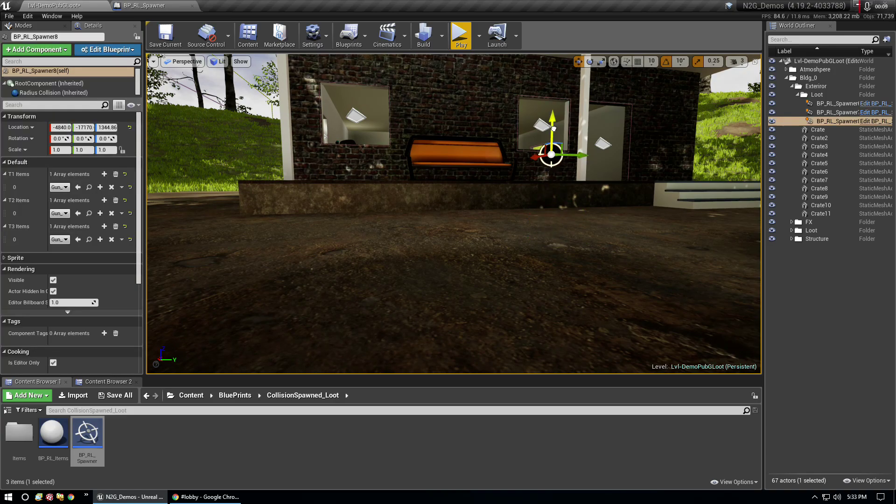
{"action": "mouse_move", "coordinate": [554, 72]}
{"action": "right_mouse_down"}
{"action": "mouse_move", "coordinate": [564, 200]}
{"action": "mouse_move", "coordinate": [602, 200]}
{"action": "right_mouse_up"}
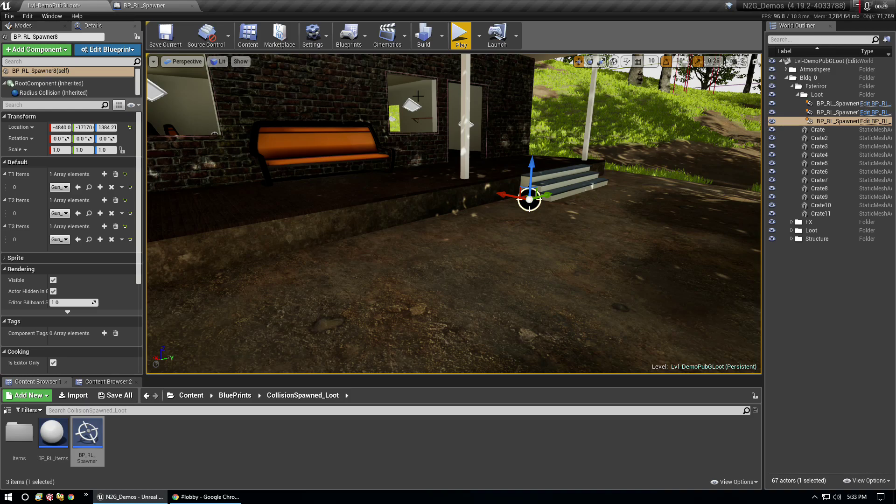
{"action": "left_click", "coordinate": [460, 36]}
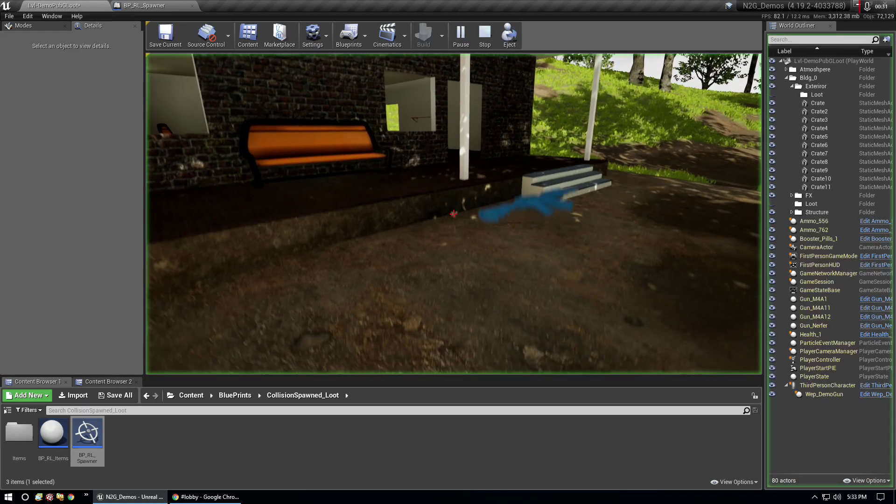
{"action": "key", "text": "w"}
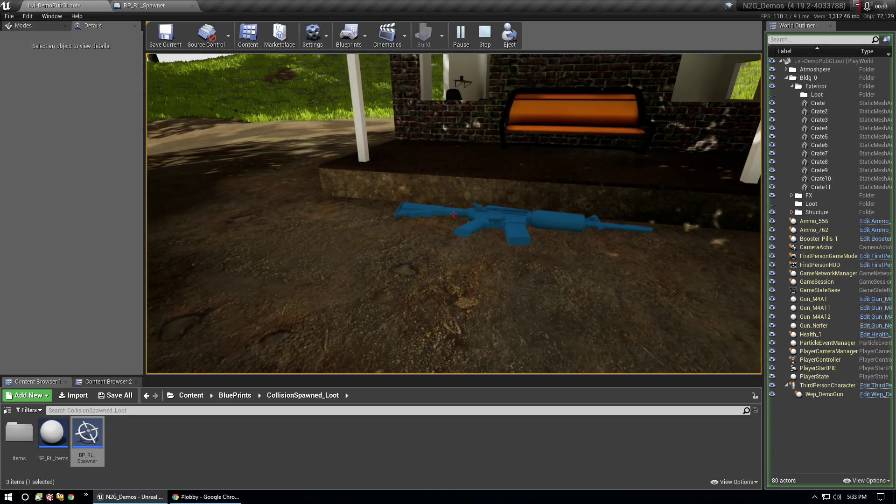
{"action": "key", "text": "w"}
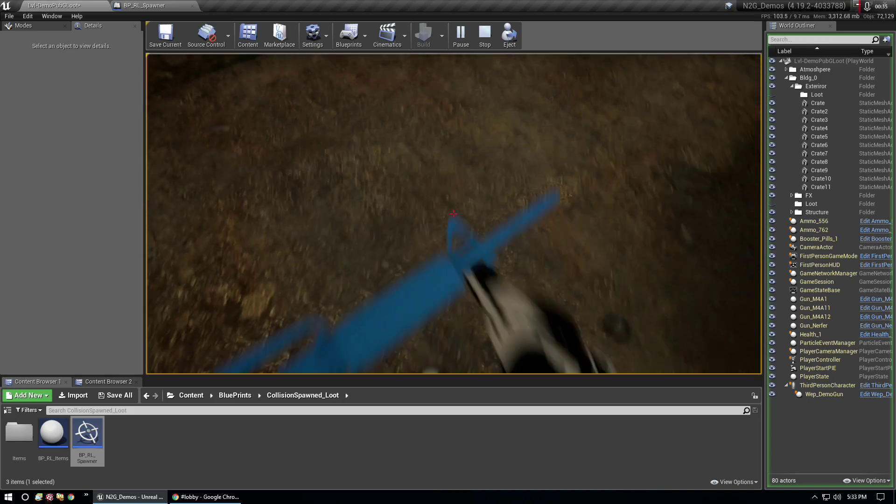
{"action": "key", "text": "s"}
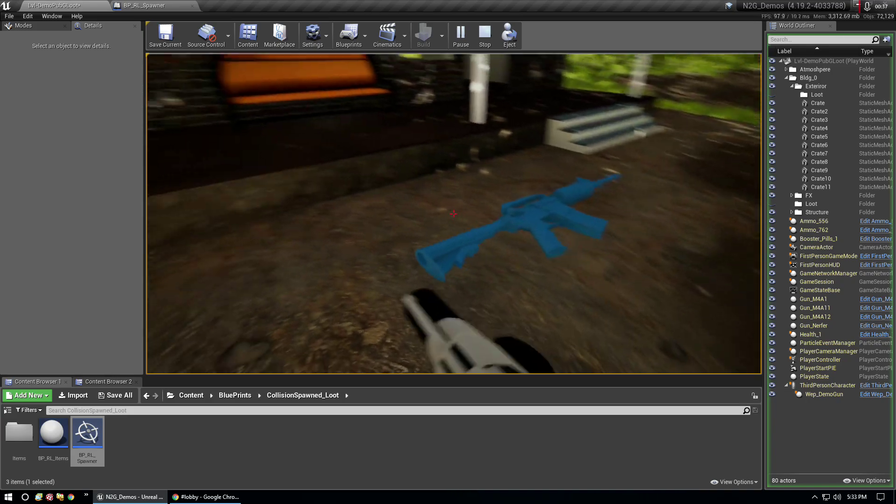
{"action": "key", "text": "a"}
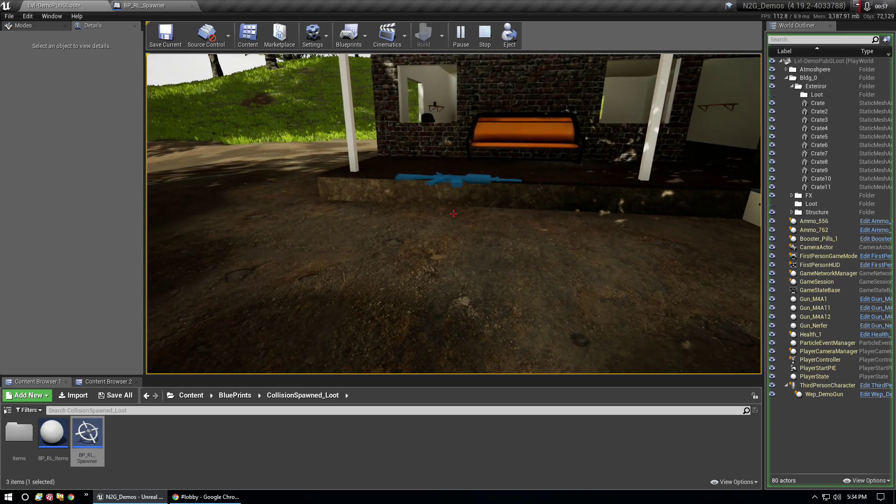
{"action": "key", "text": "w"}
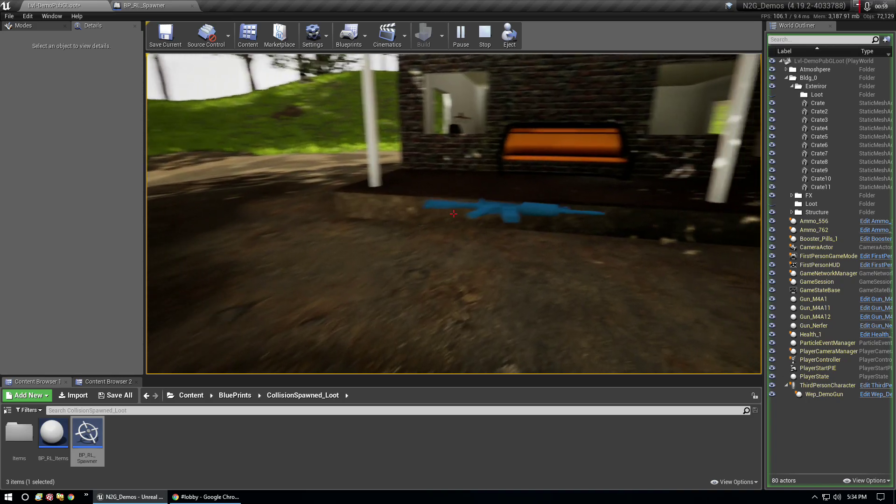
{"action": "key", "text": "s"}
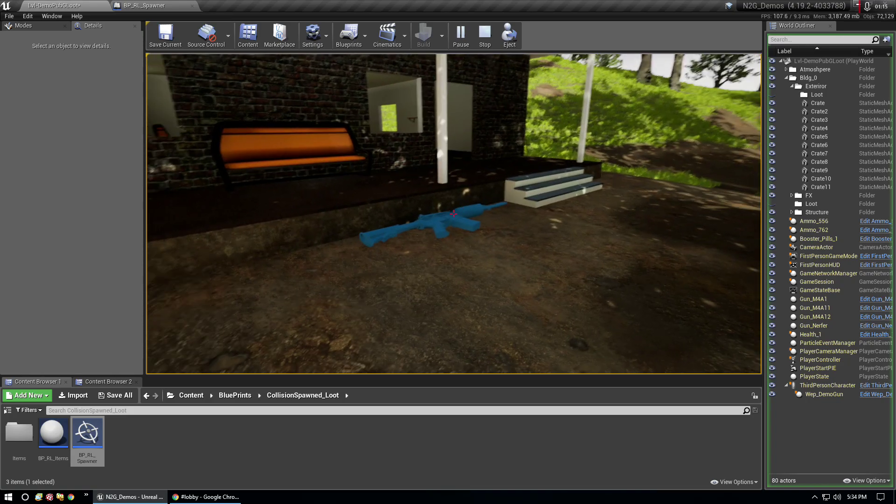
{"action": "key", "text": "Escape"}
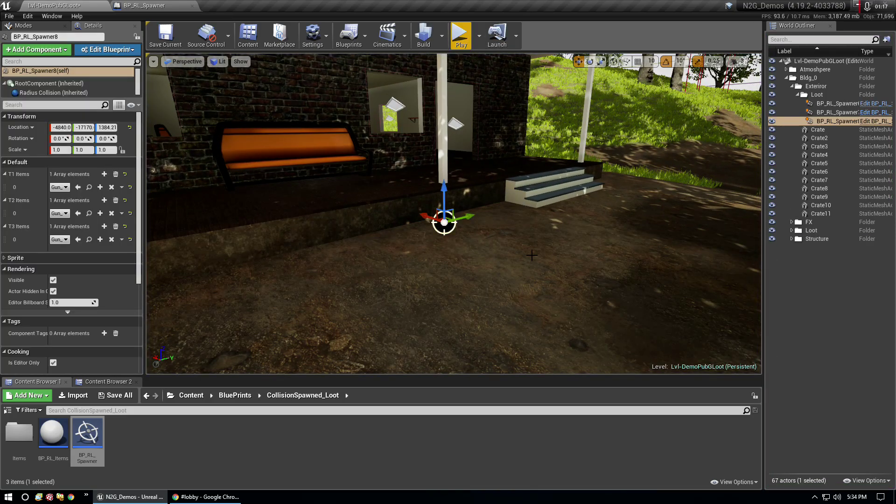
Lower BP_RL_Spawner8 to about Z 1277.44, just above the dirt ground
{"action": "mouse_move", "coordinate": [532, 255]}
{"action": "left_mouse_down"}
{"action": "mouse_move", "coordinate": [463, 166]}
{"action": "mouse_move", "coordinate": [441, 252]}
{"action": "left_mouse_up"}
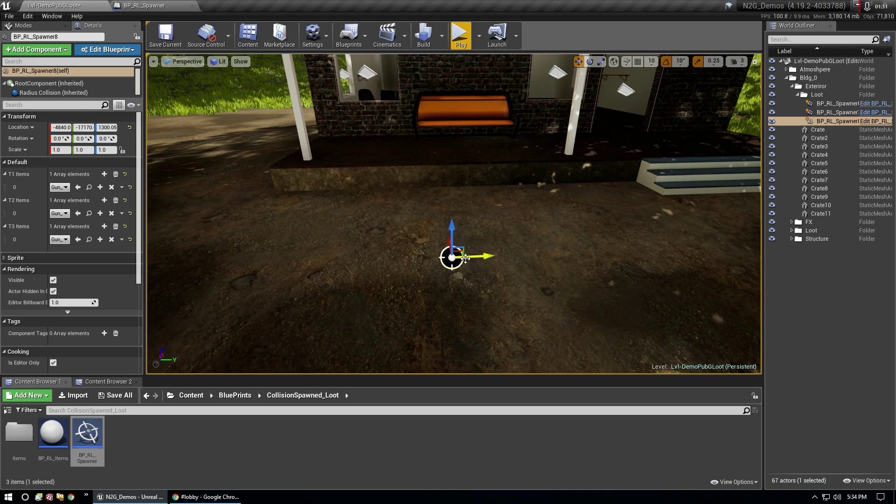
{"action": "left_click_drag", "start_coordinate": [450, 245], "coordinate": [449, 245]}
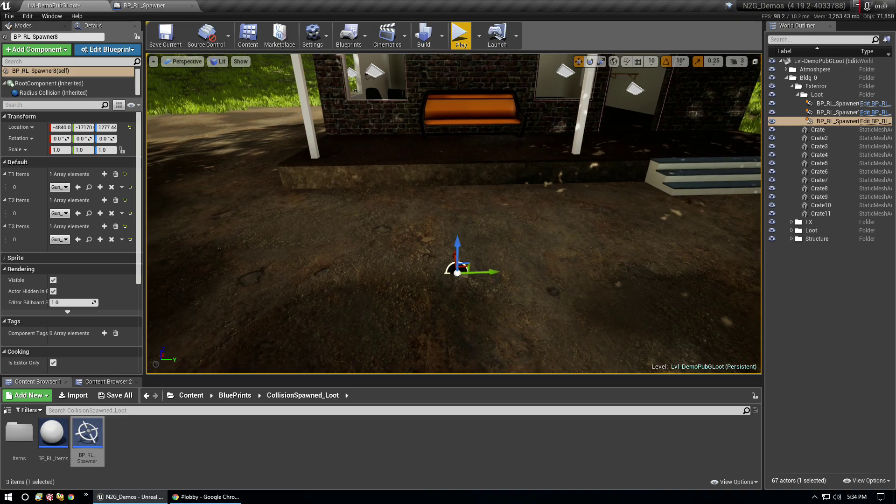
{"action": "right_click_drag", "start_coordinate": [557, 249], "coordinate": [513, 271]}
Play-test the level, eject to fly down to the blue rifle and into the building, then re-possess the player
{"action": "left_click", "coordinate": [460, 44]}
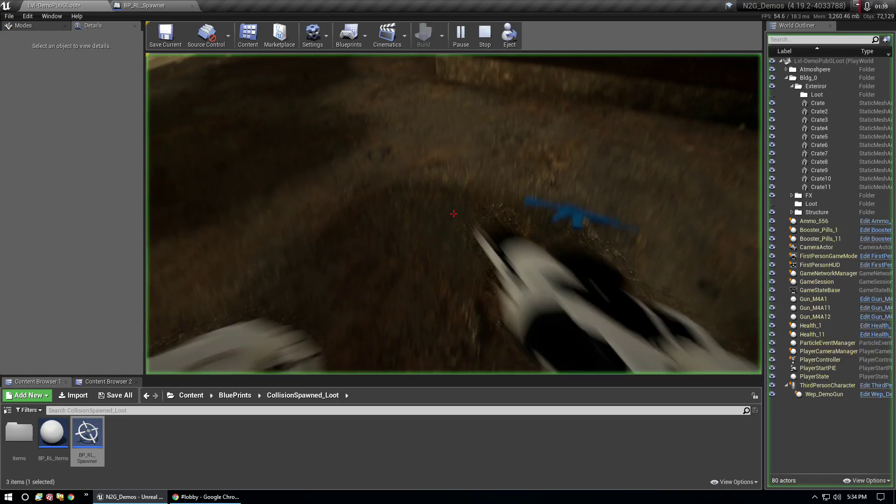
{"action": "left_click", "coordinate": [460, 37]}
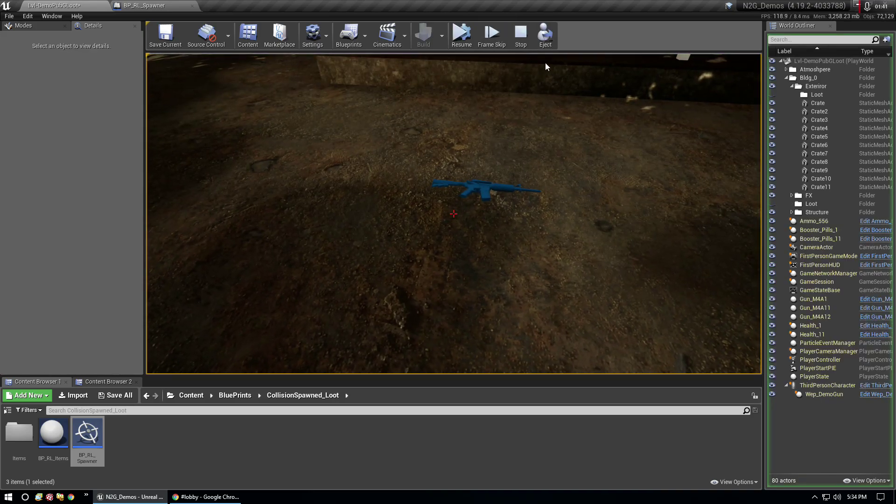
{"action": "left_click", "coordinate": [545, 35]}
{"action": "mouse_move", "coordinate": [453, 214]}
{"action": "right_mouse_down"}
{"action": "mouse_move", "coordinate": [448, 177]}
{"action": "mouse_move", "coordinate": [434, 179]}
{"action": "mouse_move", "coordinate": [467, 182]}
{"action": "mouse_move", "coordinate": [605, 66]}
{"action": "mouse_move", "coordinate": [559, 151]}
{"action": "right_mouse_up"}
{"action": "key", "text": "w"}
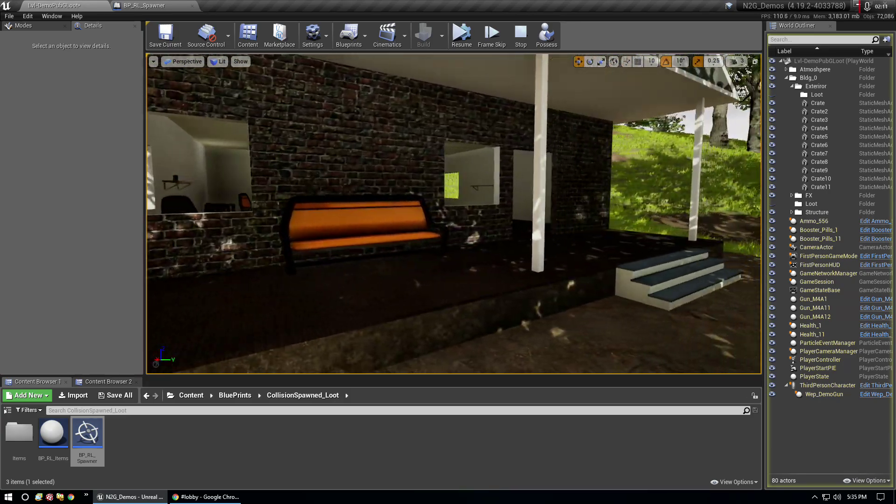
{"action": "left_click", "coordinate": [545, 30]}
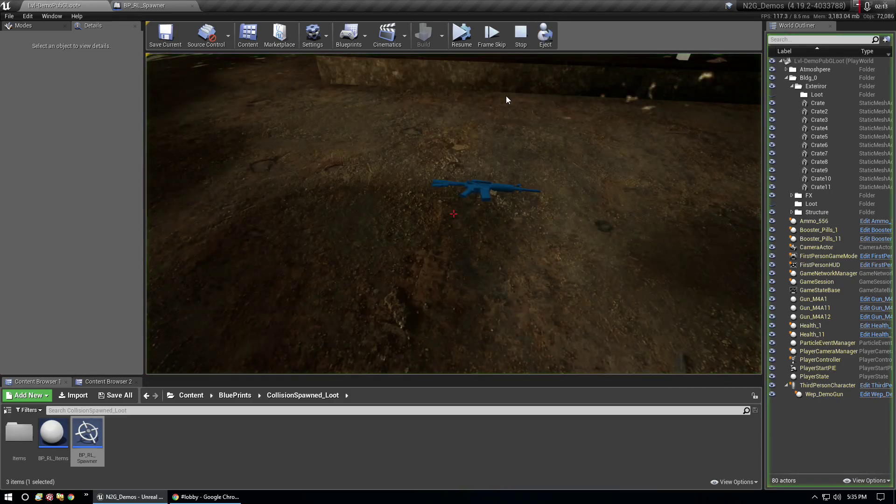
Stop the play test and show the loot Items folder in Content Browser 2
{"action": "left_click", "coordinate": [521, 33]}
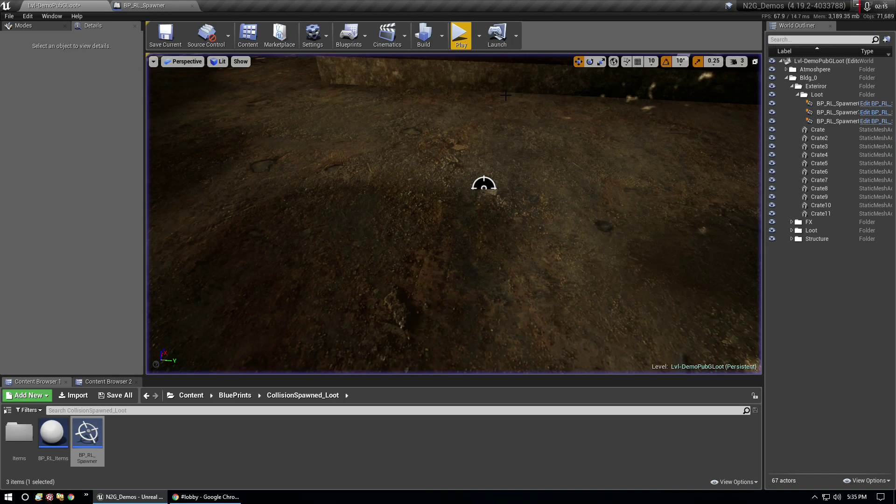
{"action": "right_click_drag", "start_coordinate": [348, 159], "coordinate": [348, 158]}
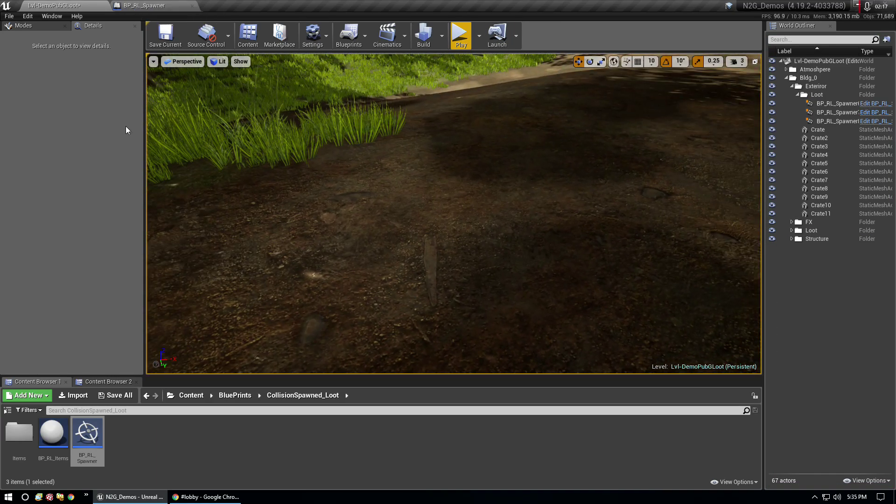
{"action": "left_click", "coordinate": [105, 382]}
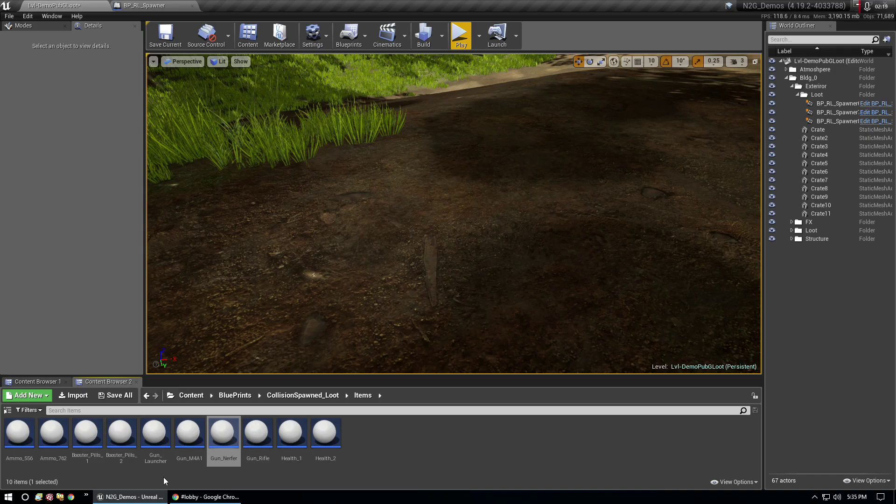
{"action": "mouse_move", "coordinate": [413, 210]}
{"action": "right_mouse_down"}
{"action": "mouse_move", "coordinate": [599, 192]}
{"action": "mouse_move", "coordinate": [471, 204]}
{"action": "right_mouse_up"}
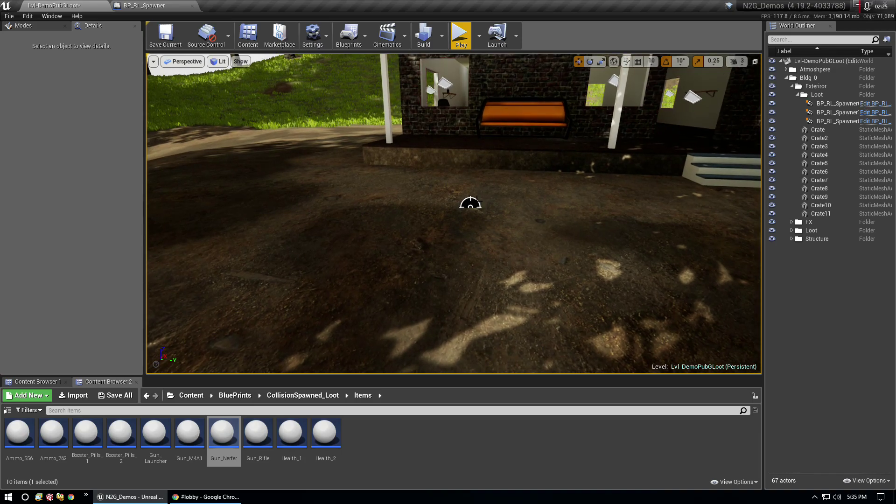
Select BP_RL_Spawner8, check its Gun_M4A1 tiers, and settle it at Z 1277.93 near the ground
{"action": "left_click", "coordinate": [470, 204]}
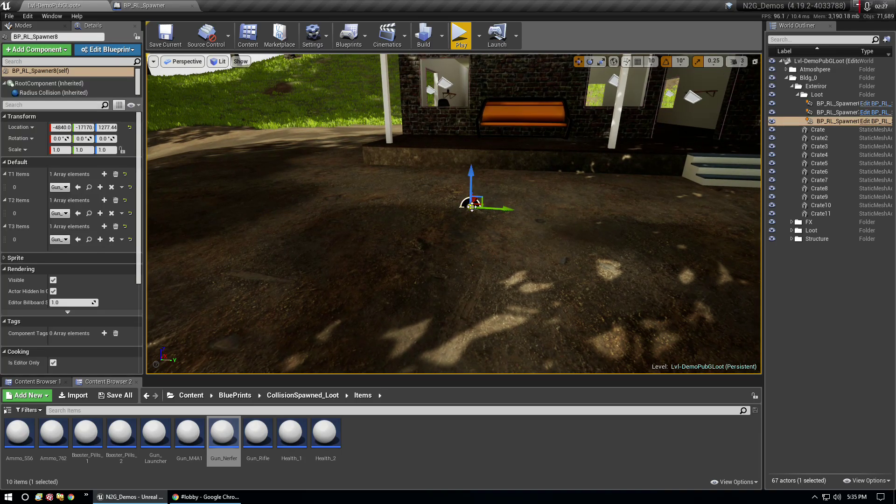
{"action": "left_click_drag", "start_coordinate": [471, 187], "coordinate": [467, 162]}
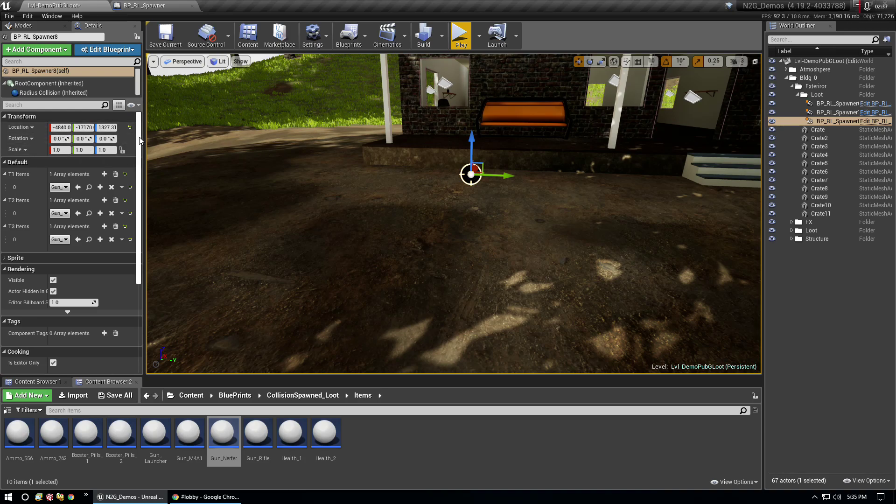
{"action": "left_click_drag", "start_coordinate": [144, 140], "coordinate": [189, 140]}
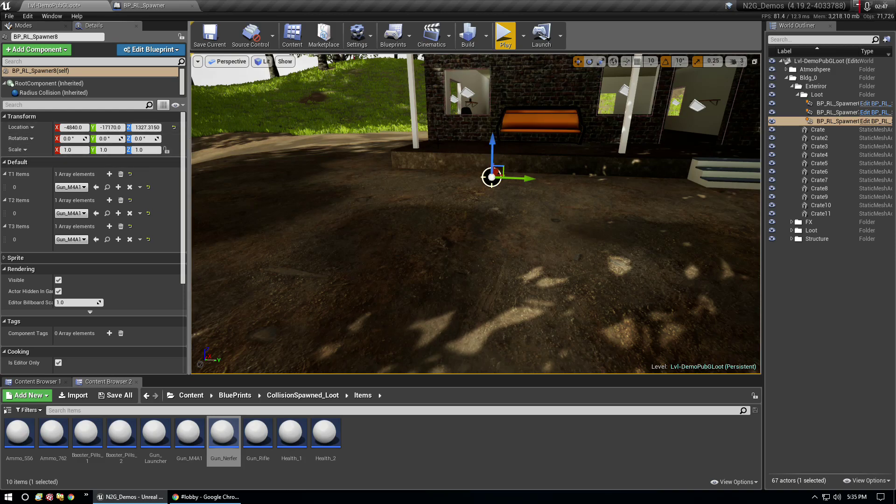
{"action": "left_click_drag", "start_coordinate": [493, 140], "coordinate": [486, 173]}
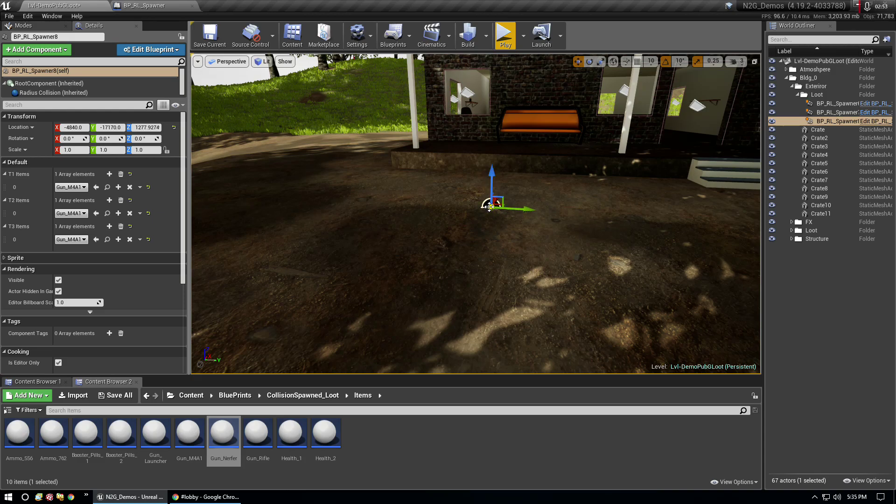
{"action": "left_click", "coordinate": [251, 475]}
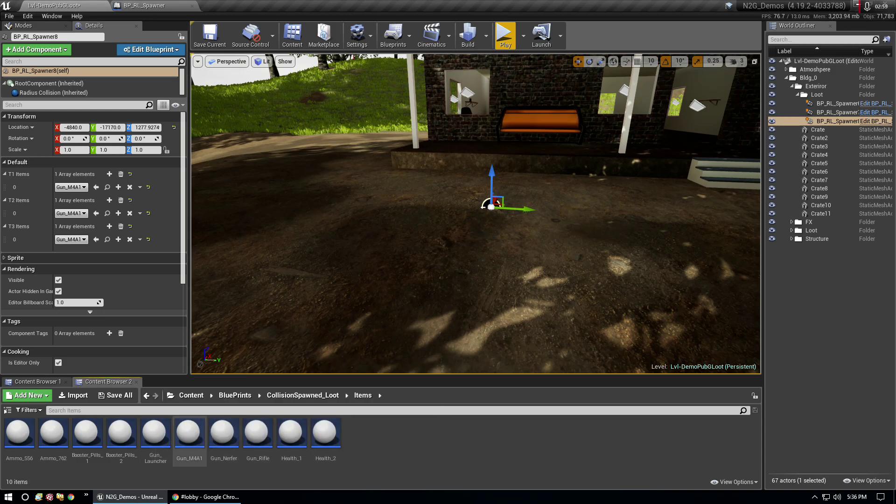
Open the Gun_M4A1 blueprint and frame its M4A1 static mesh in the Viewport
{"action": "double_click", "coordinate": [194, 439]}
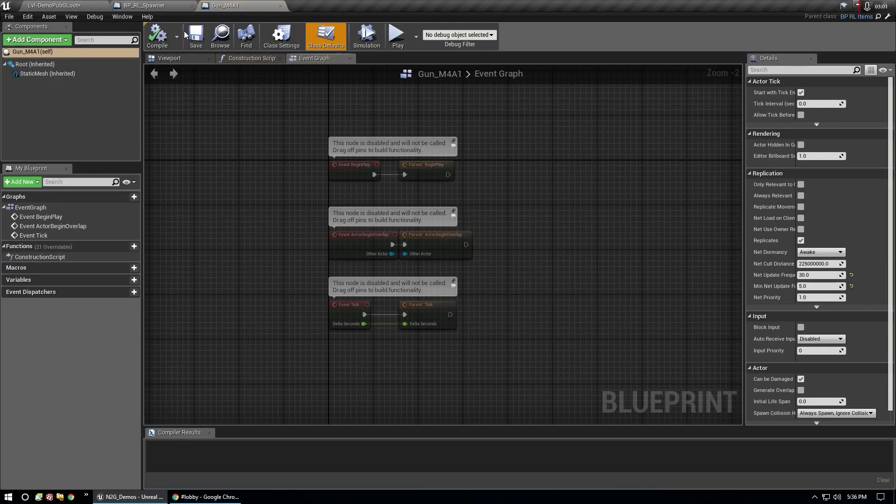
{"action": "left_click", "coordinate": [133, 74]}
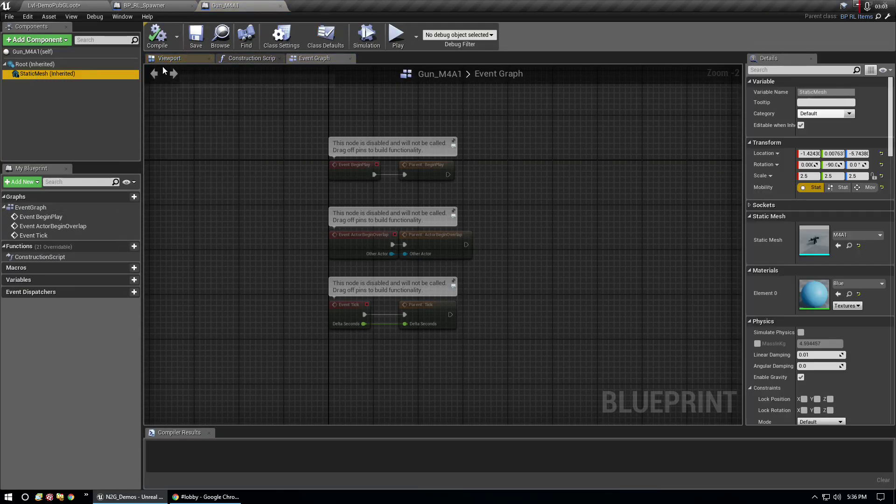
{"action": "left_click", "coordinate": [172, 58]}
{"action": "right_click_drag", "start_coordinate": [328, 218], "coordinate": [329, 218]}
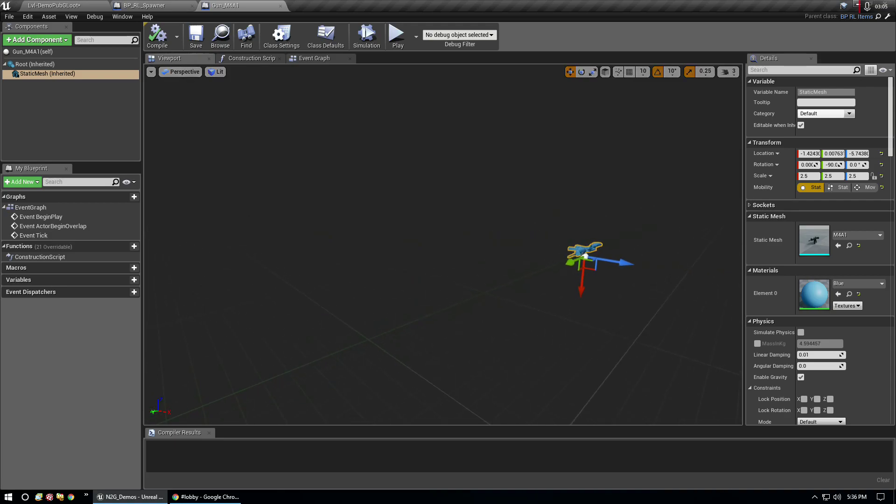
{"action": "key", "text": "f"}
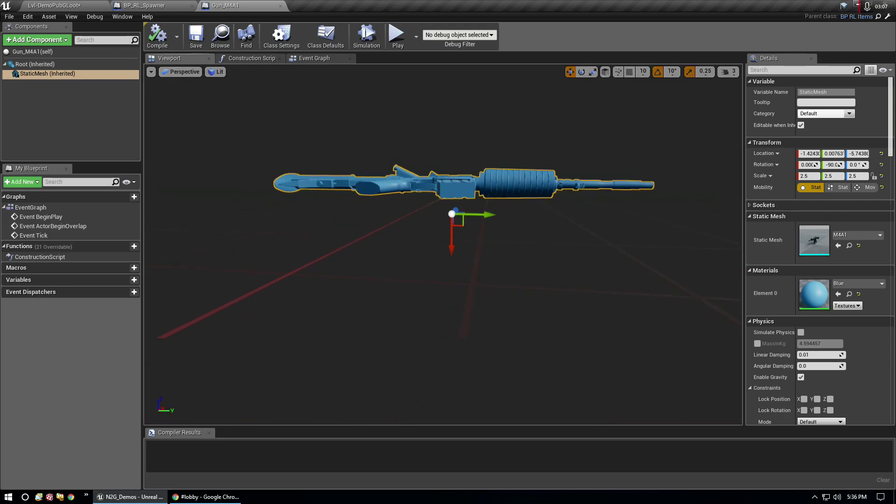
View the M4A1 mesh from the Left side, zoomed in, then return to the level
{"action": "left_click", "coordinate": [182, 71]}
{"action": "left_click", "coordinate": [187, 126]}
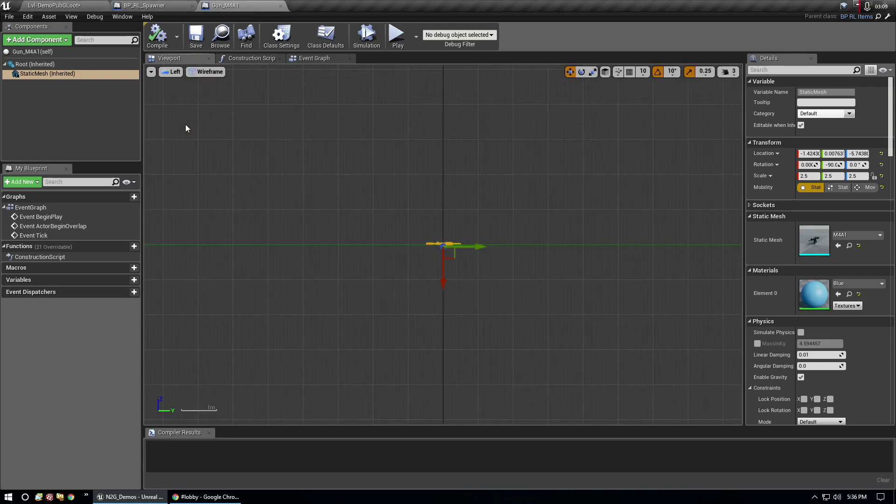
{"action": "scroll", "coordinate": [350, 190], "scroll_direction": "up", "scroll_amount": 2}
{"action": "right_click_drag", "start_coordinate": [350, 190], "coordinate": [342, 140]}
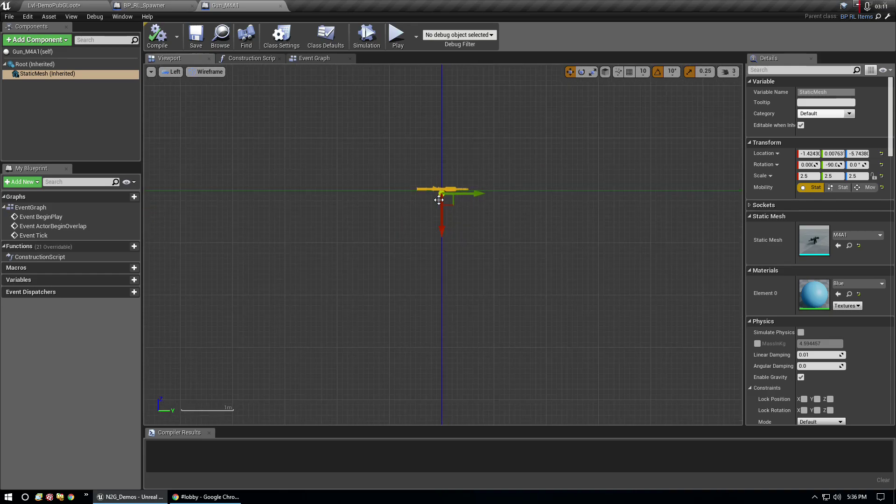
{"action": "scroll", "coordinate": [439, 200], "scroll_direction": "up", "scroll_amount": 3}
{"action": "scroll", "coordinate": [473, 154], "scroll_direction": "up", "scroll_amount": 3}
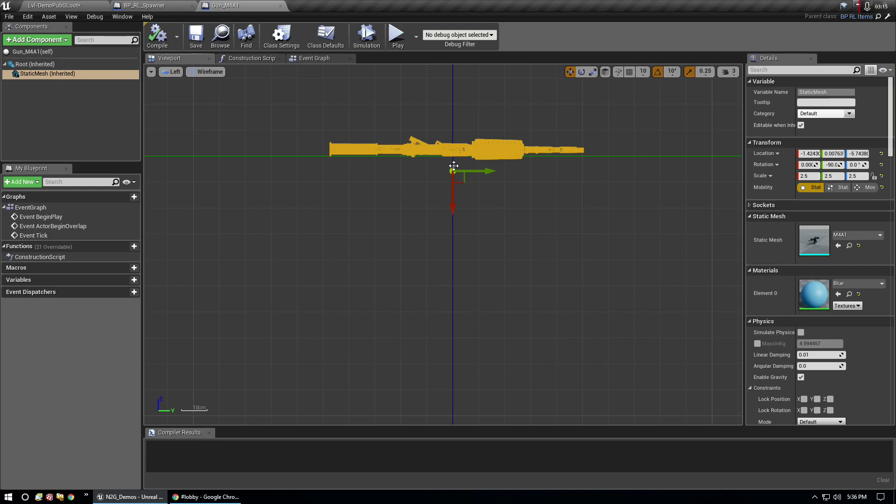
{"action": "left_click", "coordinate": [55, 5]}
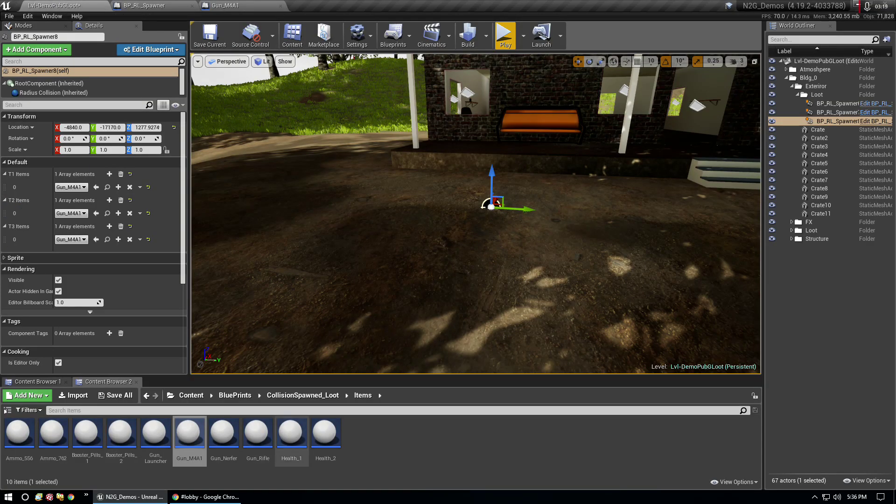
Open the Gun_Rifle blueprint and frame its SM_Rifle static mesh in the Viewport
{"action": "double_click", "coordinate": [258, 436]}
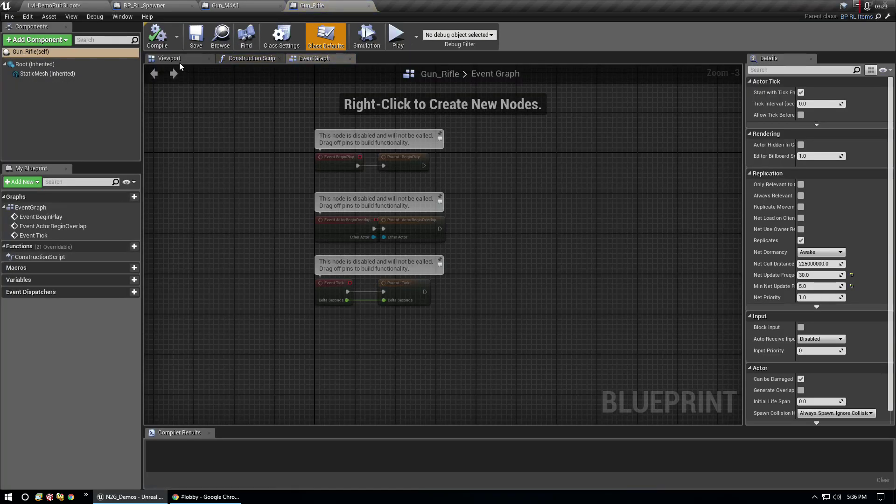
{"action": "left_click", "coordinate": [177, 57]}
{"action": "left_click", "coordinate": [39, 73]}
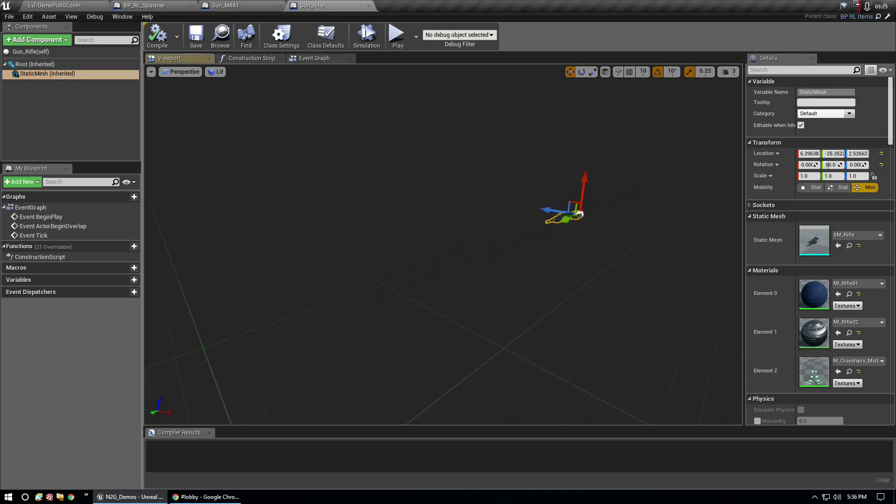
{"action": "key", "text": "f"}
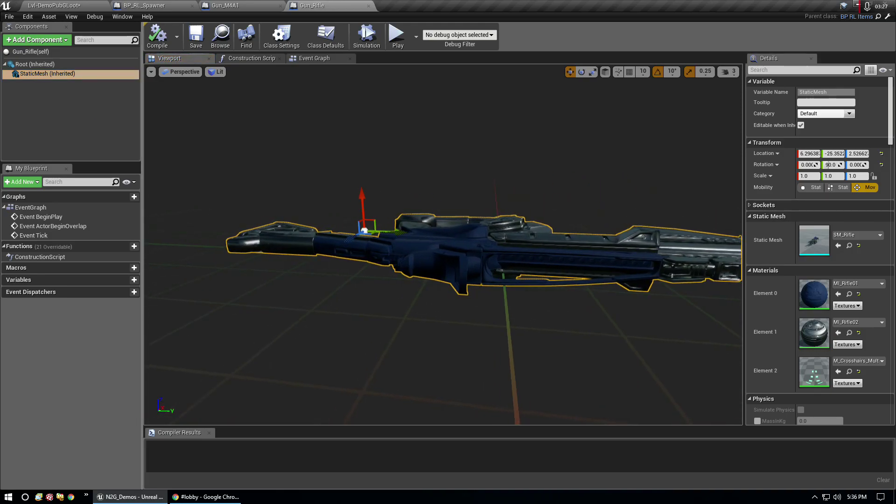
{"action": "left_click_drag", "start_coordinate": [238, 116], "coordinate": [238, 116]}
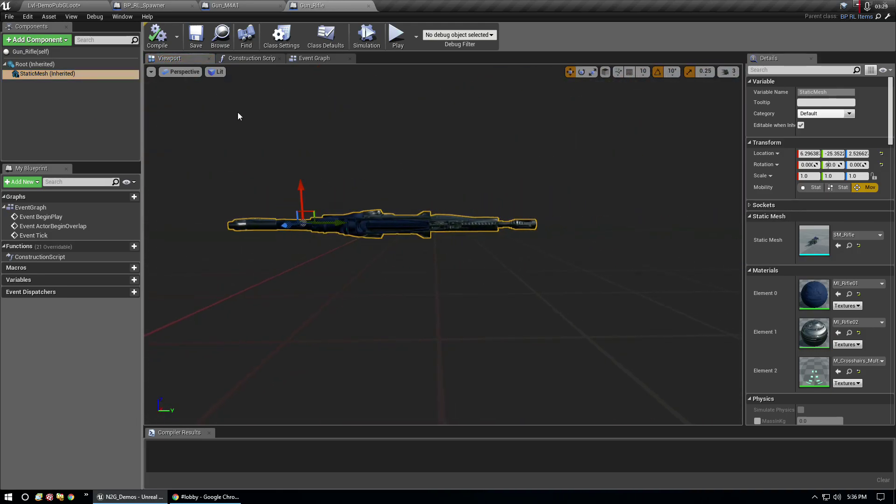
Switch to the Left orthographic view and zoom to see the rifle side-on
{"action": "left_click", "coordinate": [181, 72]}
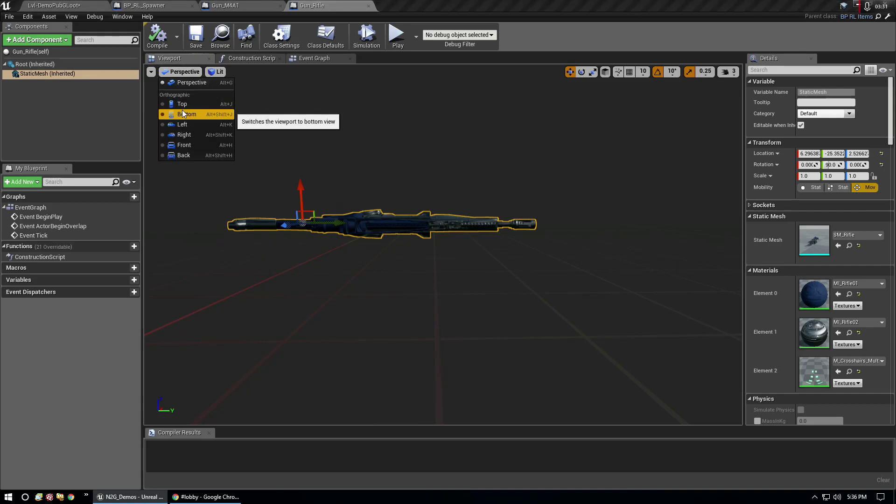
{"action": "left_click", "coordinate": [181, 125]}
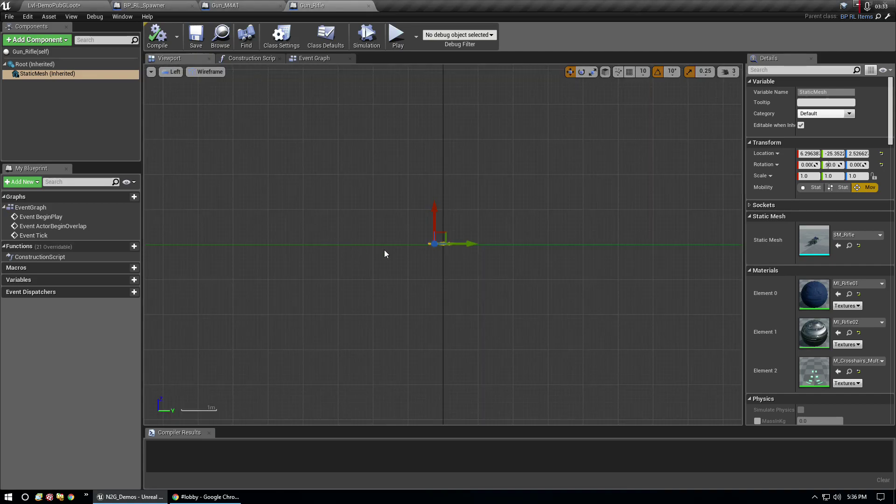
{"action": "scroll", "coordinate": [426, 236], "scroll_direction": "up", "scroll_amount": 2}
{"action": "scroll", "coordinate": [426, 236], "scroll_direction": "up", "scroll_amount": 3}
{"action": "scroll", "coordinate": [422, 234], "scroll_direction": "up", "scroll_amount": 3}
{"action": "scroll", "coordinate": [405, 223], "scroll_direction": "up", "scroll_amount": 3}
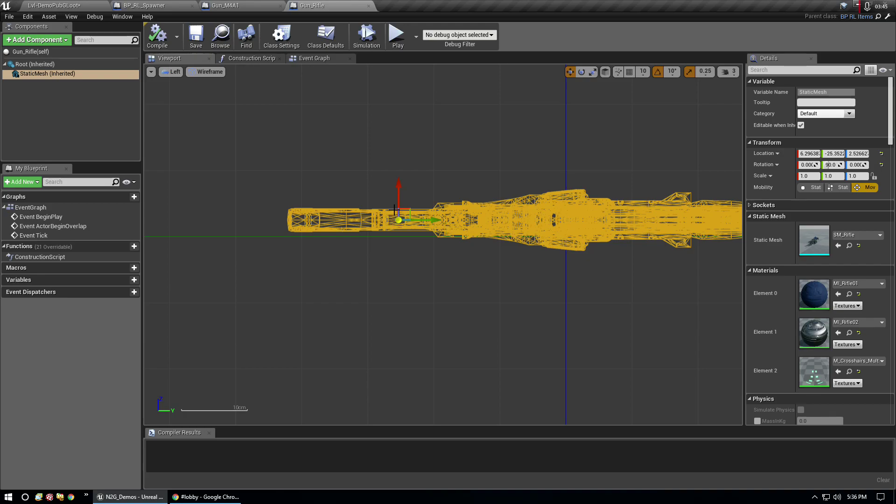
{"action": "scroll", "coordinate": [406, 208], "scroll_direction": "down", "scroll_amount": 2}
{"action": "scroll", "coordinate": [409, 211], "scroll_direction": "down", "scroll_amount": 2}
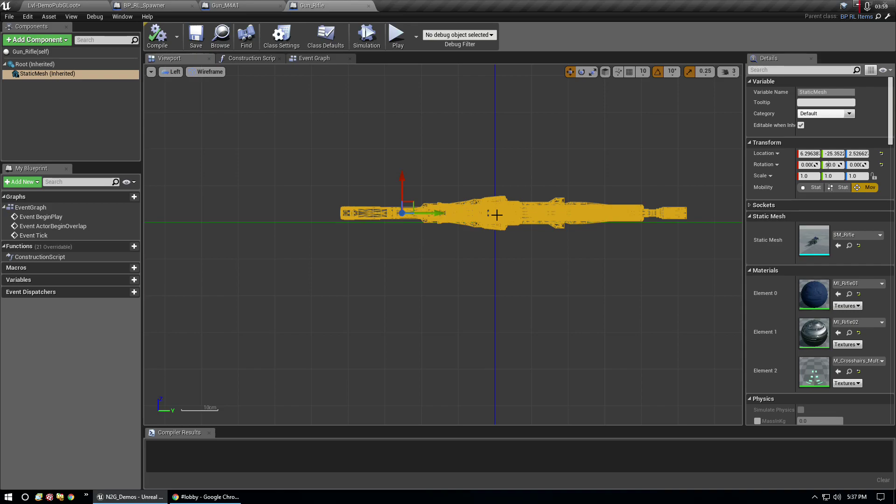
In Gun_M4A1, drag the M4A1 mesh along Z until Location Z is about 0.135
{"action": "left_click", "coordinate": [233, 6]}
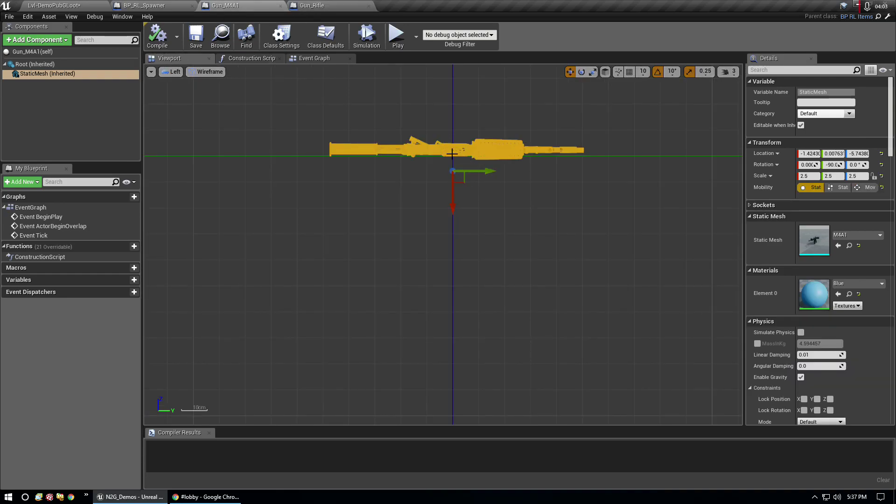
{"action": "left_click_drag", "start_coordinate": [451, 199], "coordinate": [451, 201]}
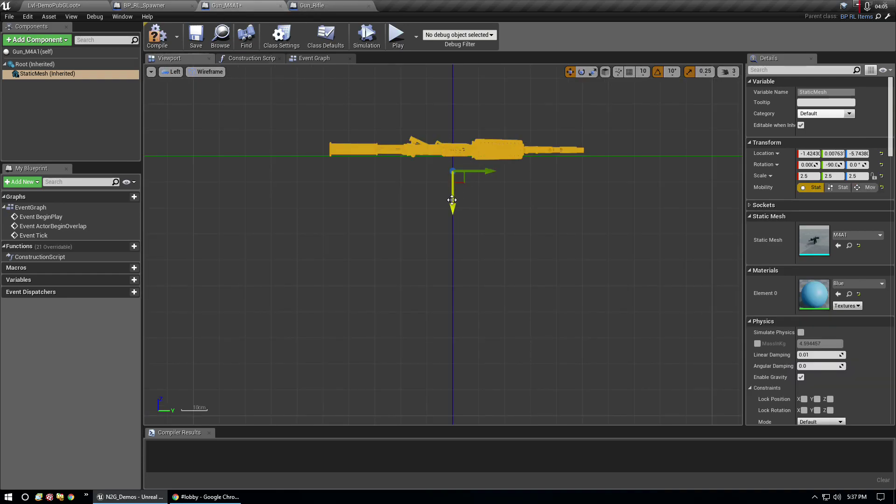
{"action": "scroll", "coordinate": [514, 162], "scroll_direction": "up", "scroll_amount": 2}
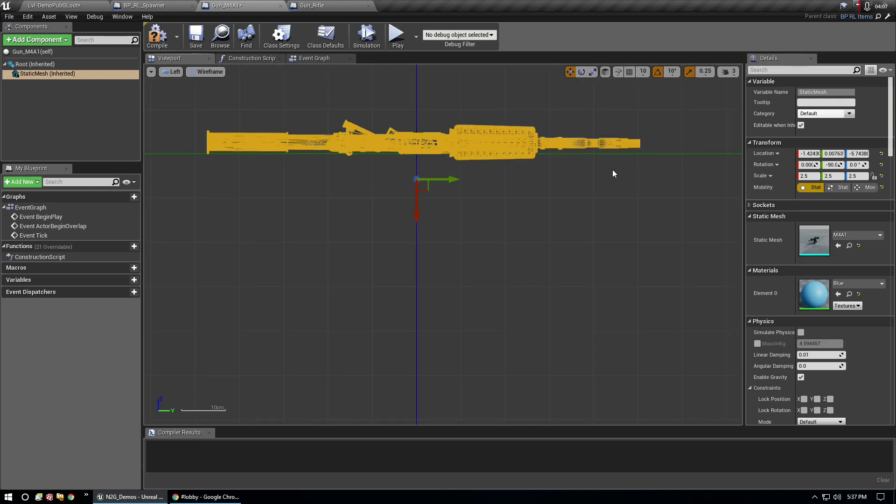
{"action": "scroll", "coordinate": [540, 186], "scroll_direction": "down", "scroll_amount": 1}
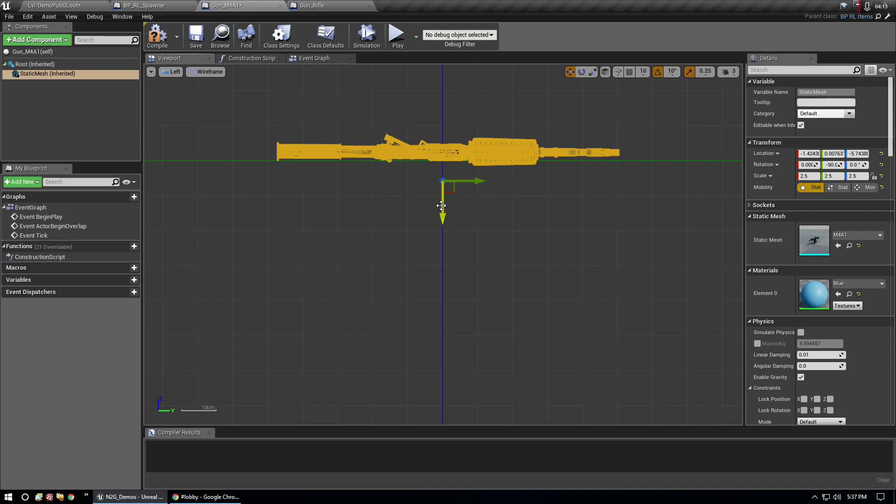
{"action": "left_click_drag", "start_coordinate": [441, 205], "coordinate": [426, 107]}
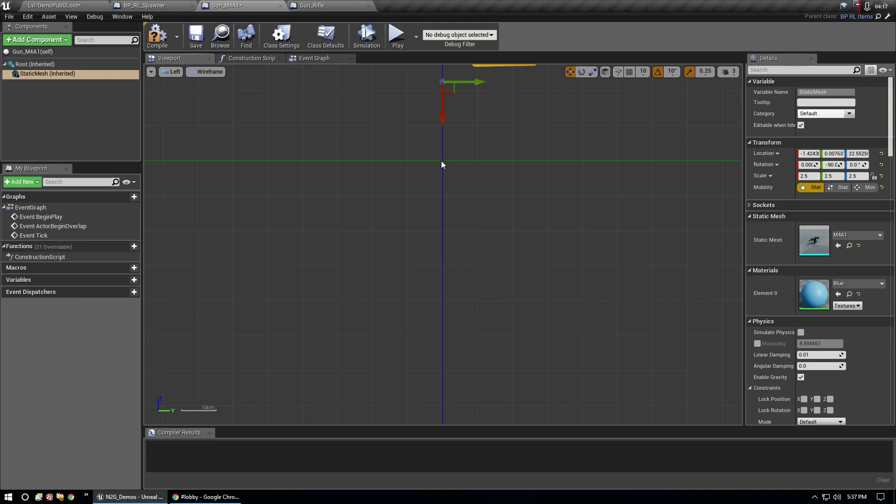
{"action": "left_click_drag", "start_coordinate": [441, 116], "coordinate": [439, 215]}
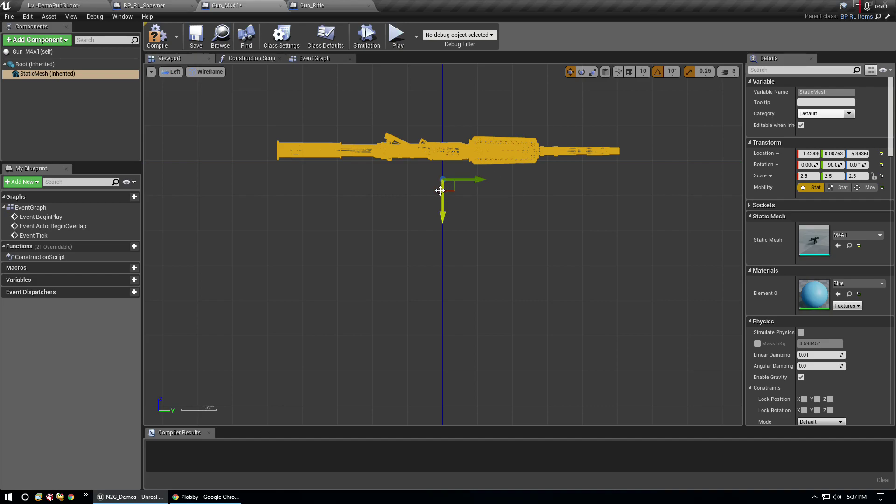
{"action": "scroll", "coordinate": [445, 176], "scroll_direction": "up", "scroll_amount": 1}
{"action": "scroll", "coordinate": [447, 175], "scroll_direction": "up", "scroll_amount": 1}
{"action": "scroll", "coordinate": [448, 173], "scroll_direction": "down", "scroll_amount": 1}
{"action": "scroll", "coordinate": [448, 173], "scroll_direction": "down", "scroll_amount": 1}
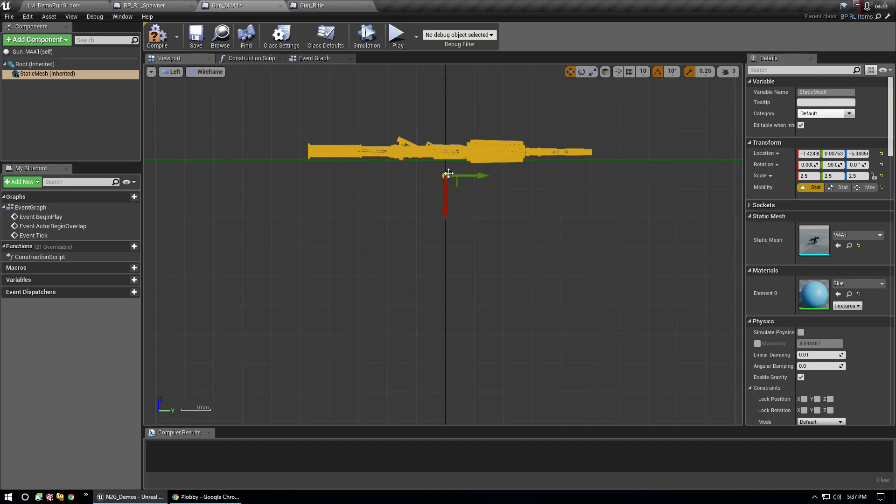
{"action": "left_click_drag", "start_coordinate": [445, 209], "coordinate": [446, 193]}
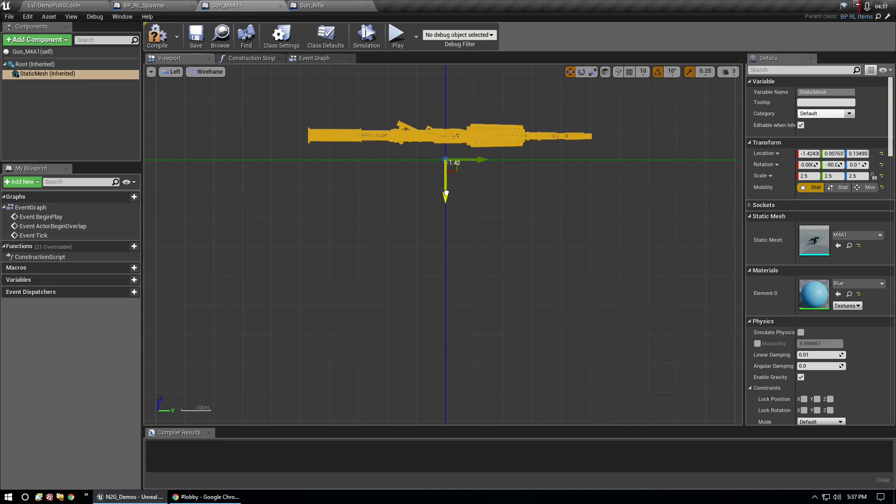
Compile Gun_M4A1, return to the level, and select the landscape instead of the spawner
{"action": "left_click", "coordinate": [157, 37]}
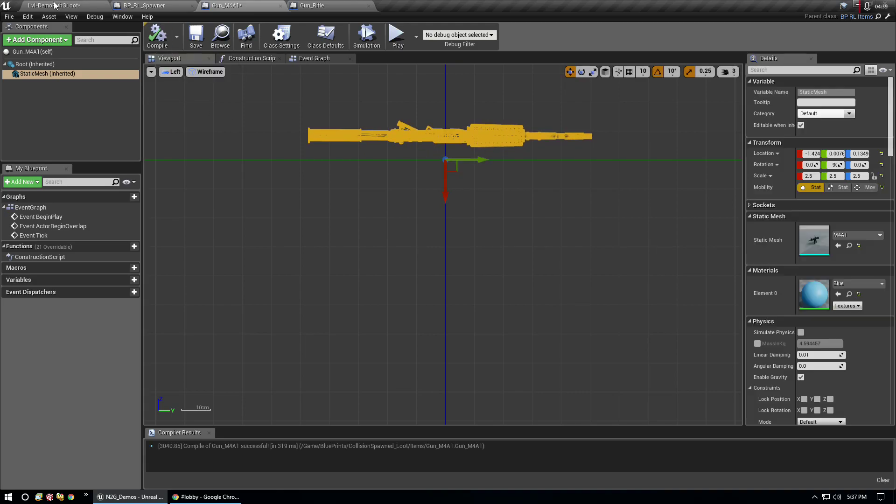
{"action": "left_click", "coordinate": [54, 5]}
{"action": "right_click_drag", "start_coordinate": [322, 157], "coordinate": [390, 212]}
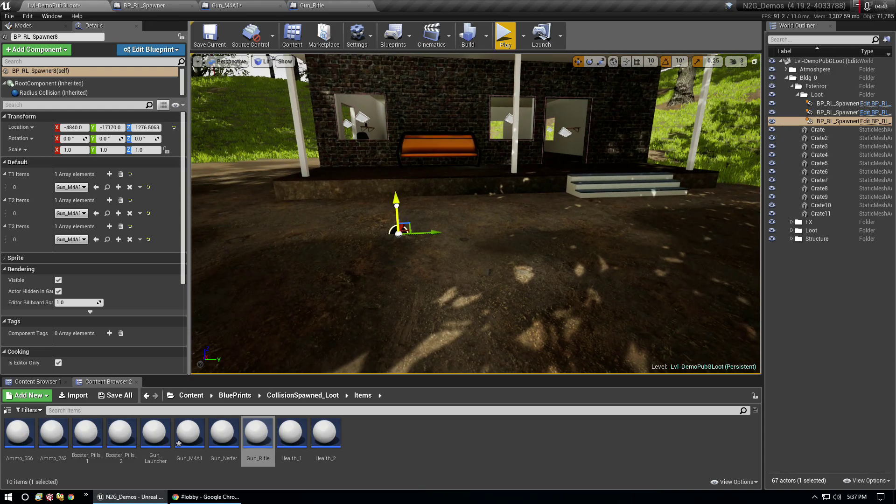
{"action": "left_click", "coordinate": [406, 185]}
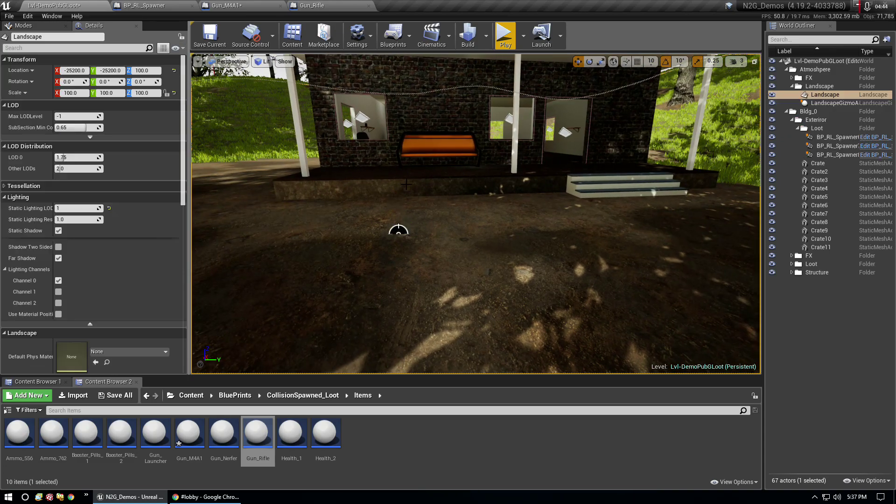
Play-test the level, eject to inspect the raised M4A1 on the dirt, then stop
{"action": "left_click", "coordinate": [505, 35]}
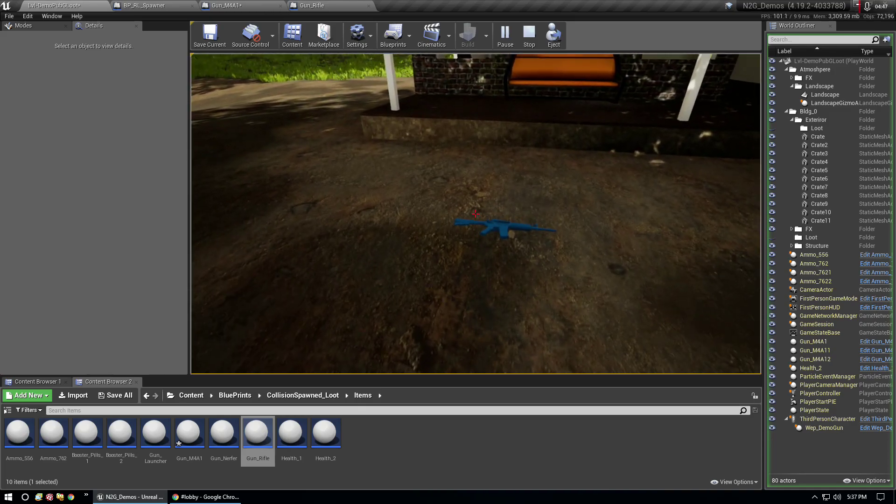
{"action": "key", "text": "Pause"}
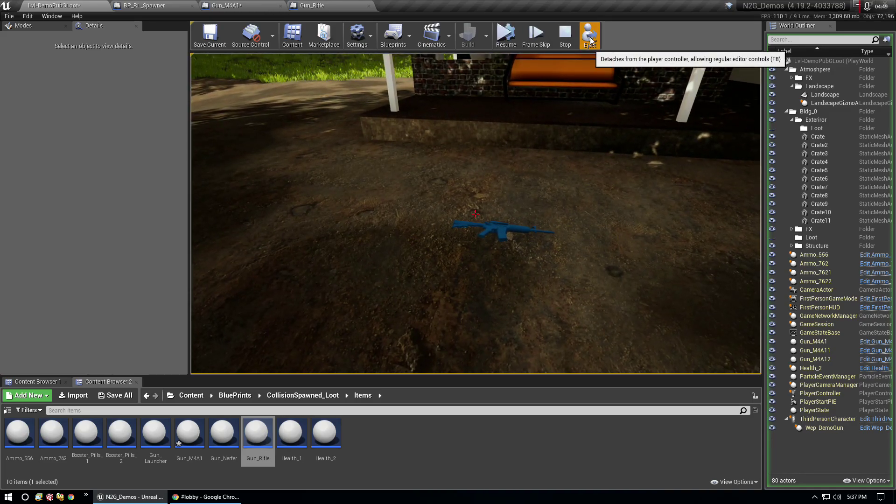
{"action": "left_click", "coordinate": [583, 44]}
{"action": "right_click_drag", "start_coordinate": [476, 214], "coordinate": [475, 213]}
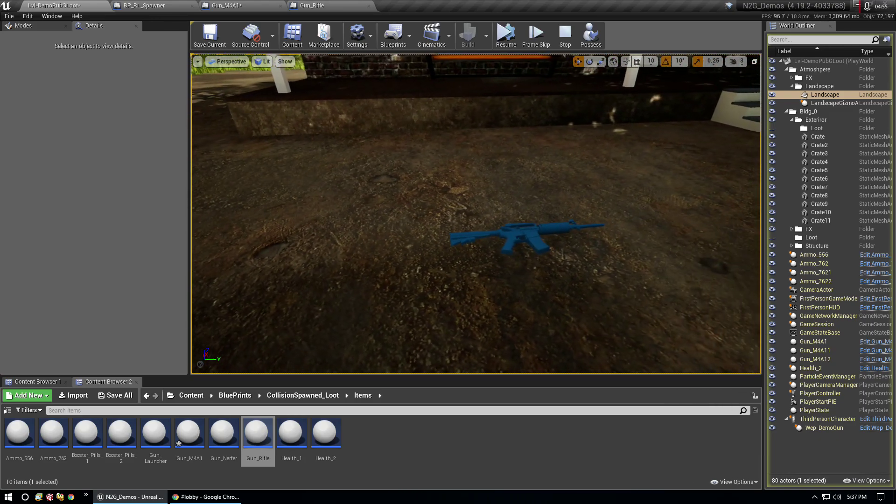
{"action": "left_click", "coordinate": [565, 35]}
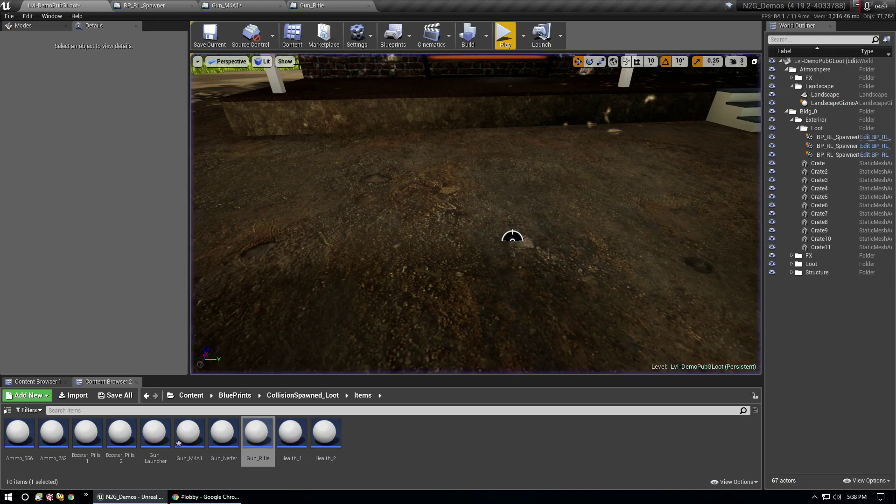
Lower the M4A1 mesh to Location Z about -5.788, then compile and save Gun_M4A1
{"action": "left_click", "coordinate": [228, 5]}
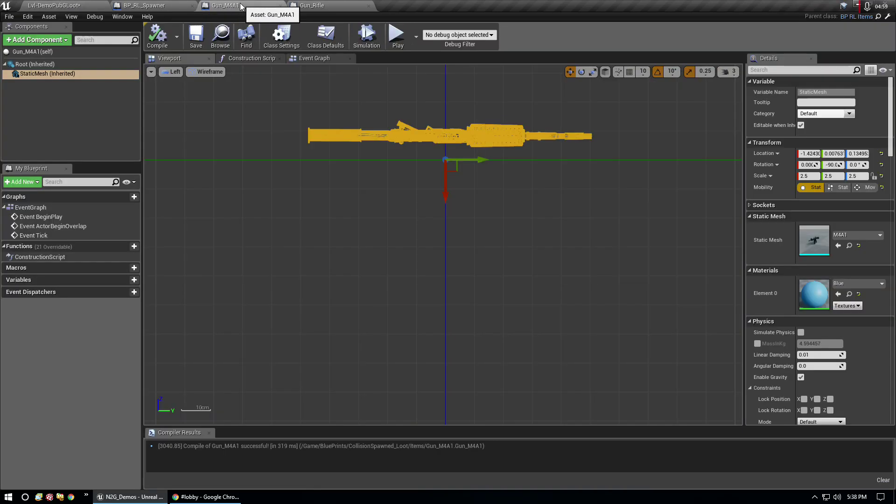
{"action": "left_click_drag", "start_coordinate": [446, 177], "coordinate": [445, 195]}
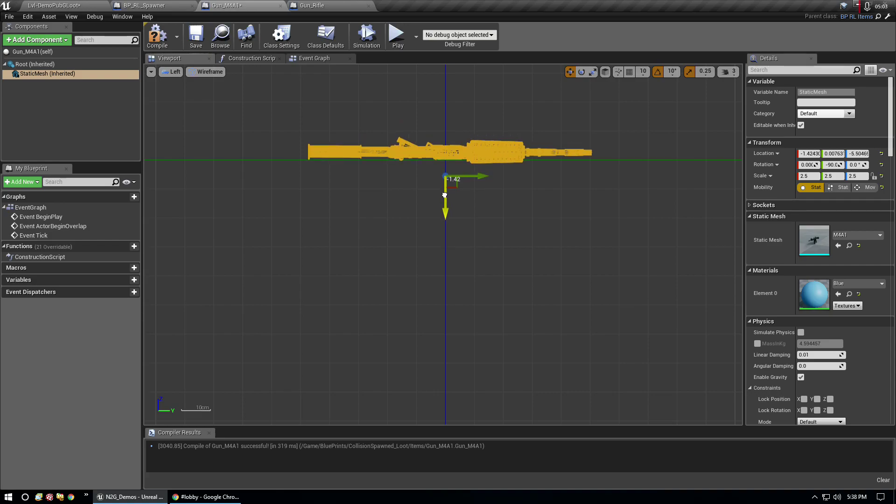
{"action": "scroll", "coordinate": [296, 163], "scroll_direction": "up", "scroll_amount": 3}
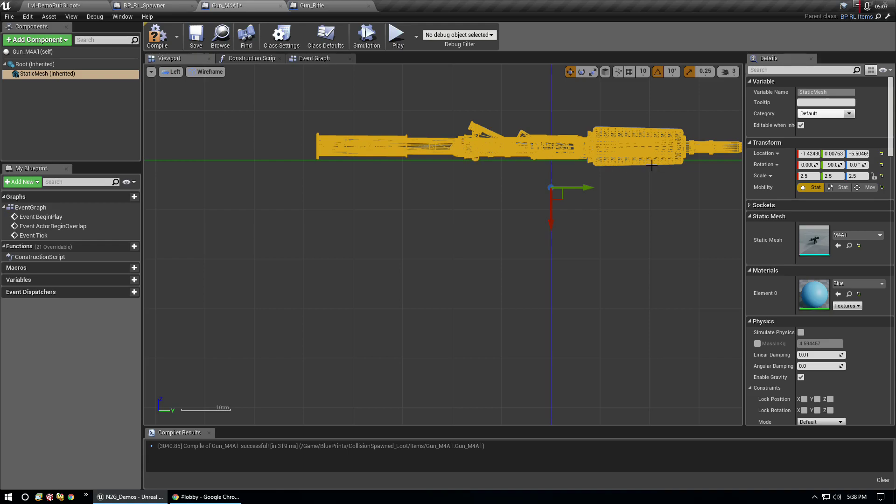
{"action": "right_click_drag", "start_coordinate": [692, 167], "coordinate": [501, 174]}
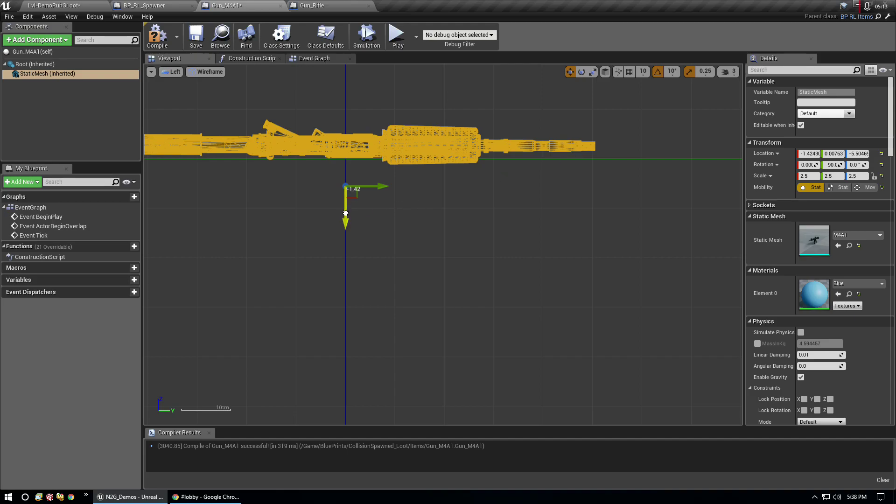
{"action": "left_click_drag", "start_coordinate": [345, 214], "coordinate": [345, 215]}
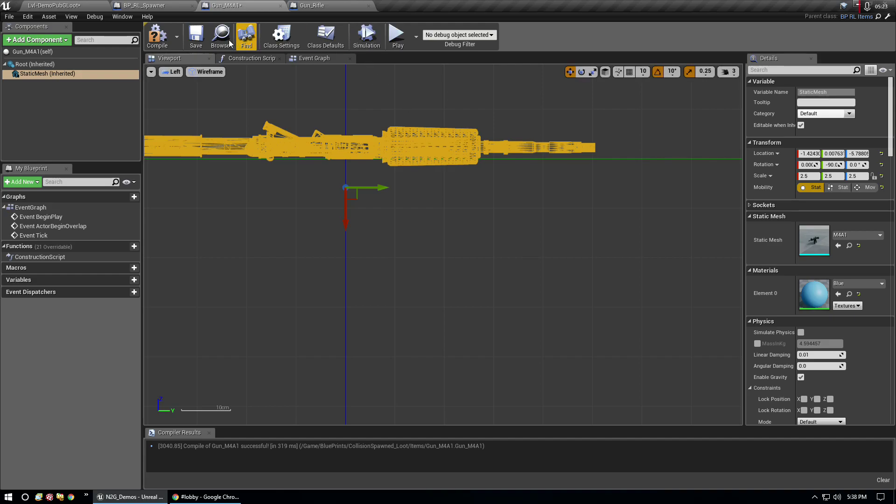
{"action": "left_click", "coordinate": [164, 43]}
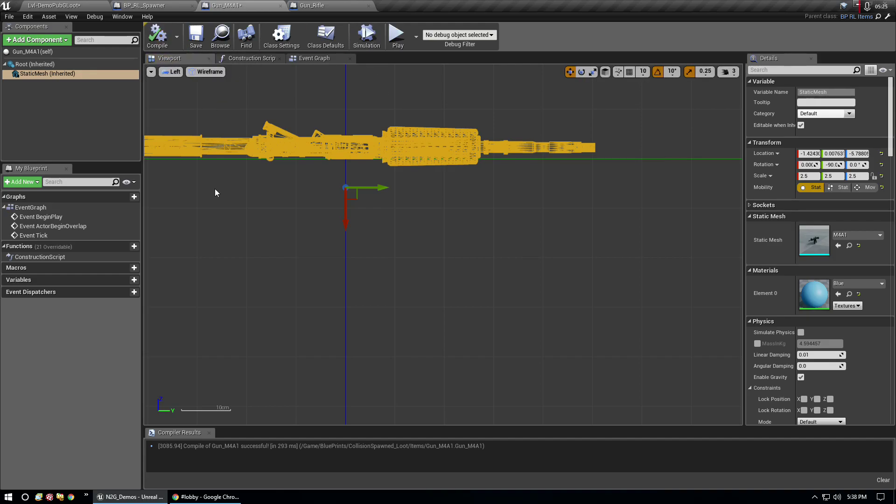
{"action": "left_click", "coordinate": [196, 37]}
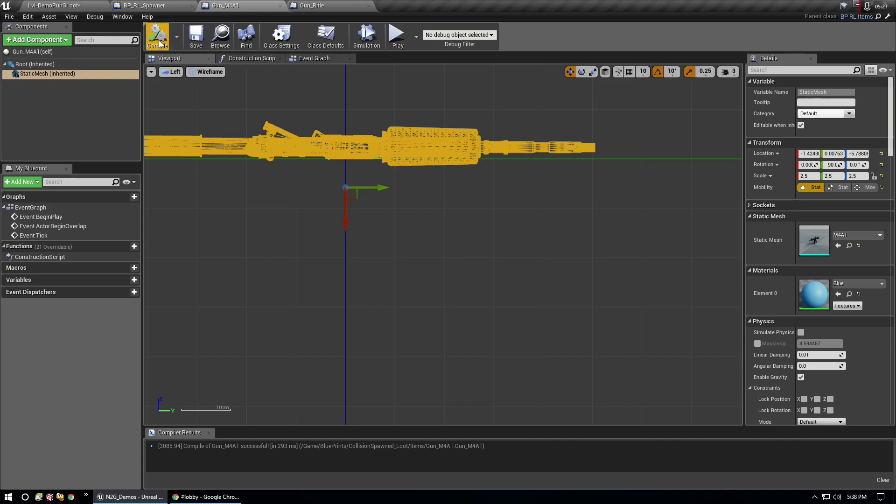
Start a new play test of the level and eject to view the rifle from ground level
{"action": "left_click", "coordinate": [53, 7]}
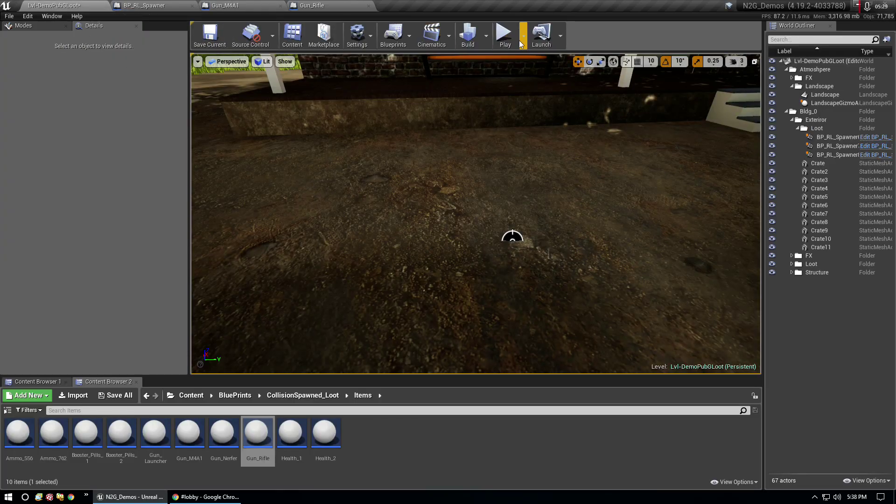
{"action": "left_click", "coordinate": [504, 42]}
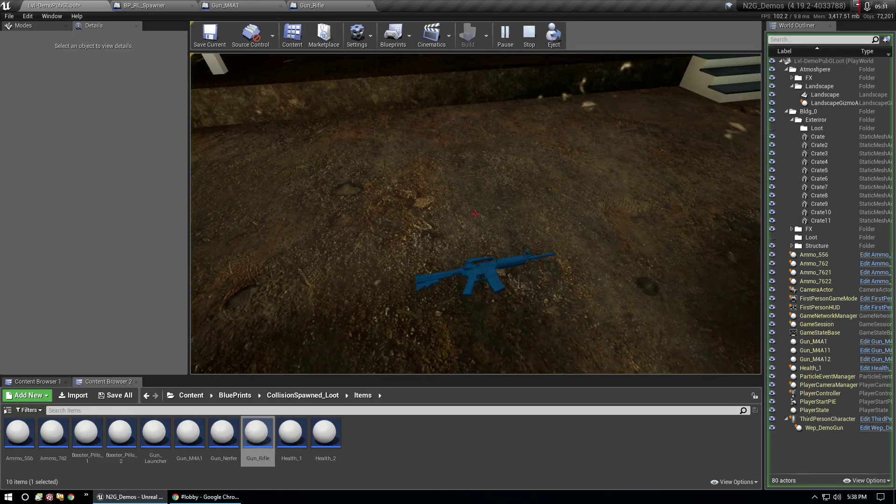
{"action": "left_click", "coordinate": [505, 37]}
{"action": "left_click", "coordinate": [589, 38]}
{"action": "right_click_drag", "start_coordinate": [476, 215], "coordinate": [476, 94]}
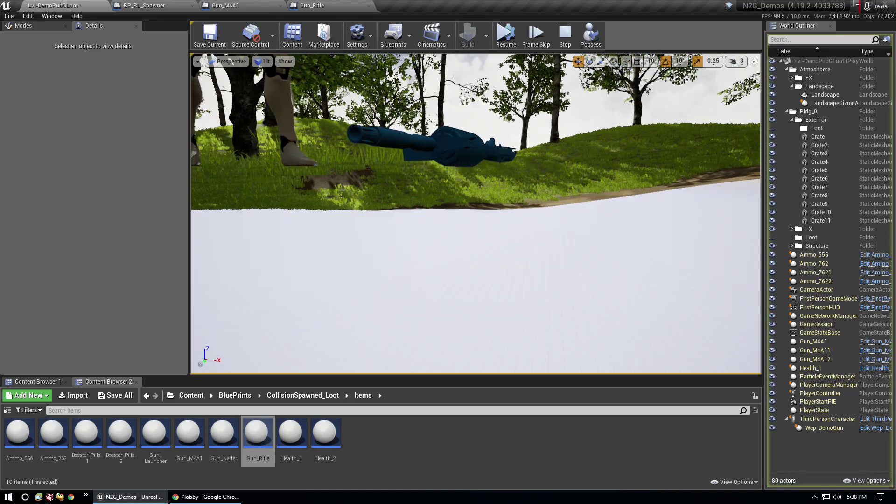
{"action": "mouse_move", "coordinate": [475, 186]}
{"action": "right_mouse_down"}
{"action": "mouse_move", "coordinate": [513, 187]}
{"action": "mouse_move", "coordinate": [448, 187]}
{"action": "mouse_move", "coordinate": [476, 234]}
{"action": "right_mouse_up"}
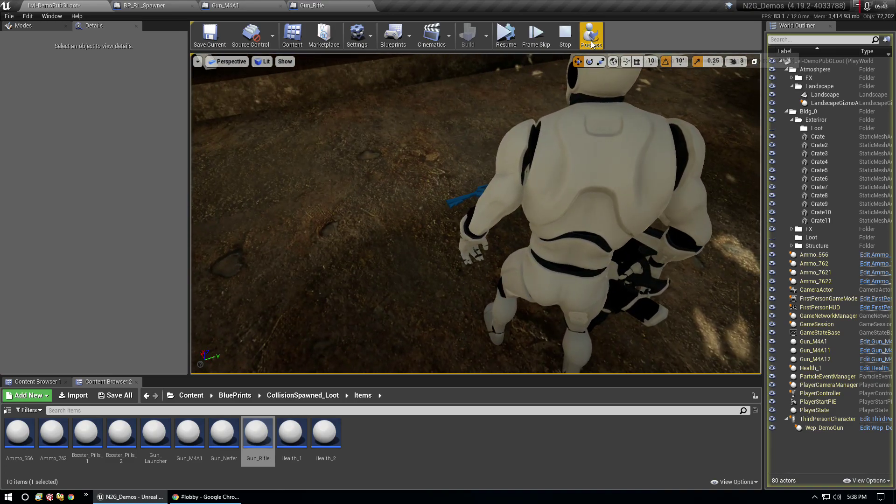
Possess the player, walk and crouch around the blue rifle, then end the test with Esc
{"action": "left_click", "coordinate": [590, 36]}
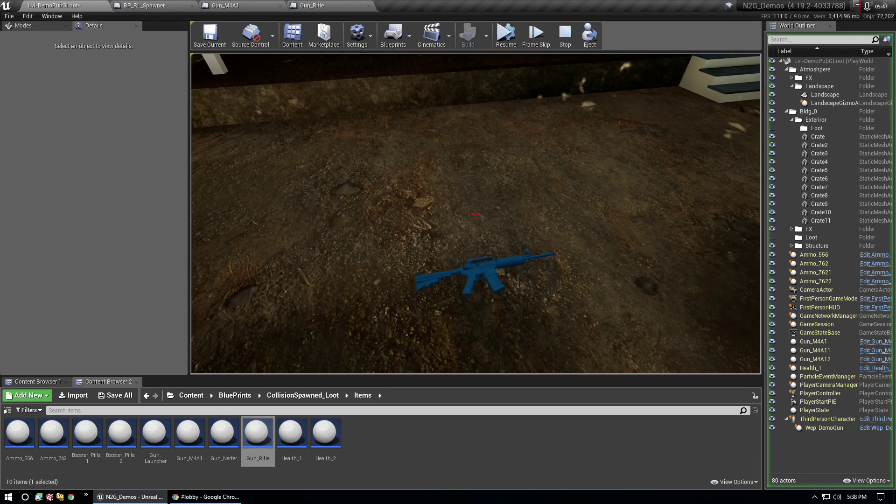
{"action": "key", "text": "Pause"}
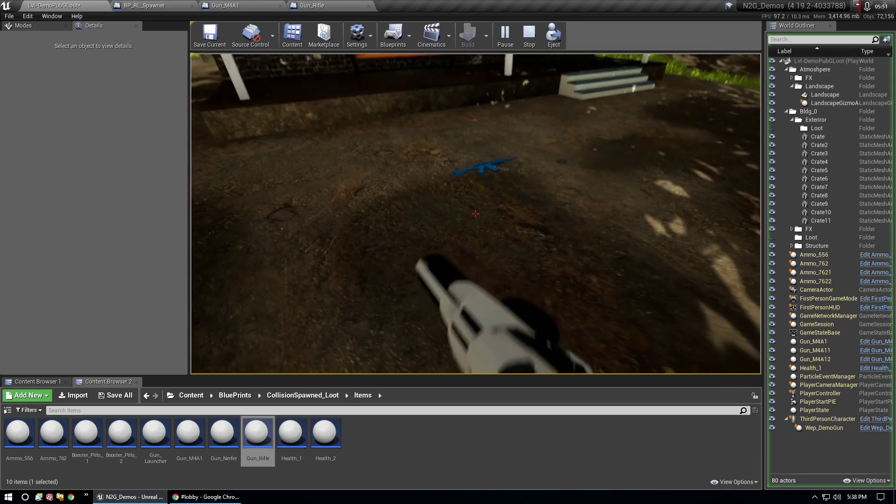
{"action": "key", "text": "w"}
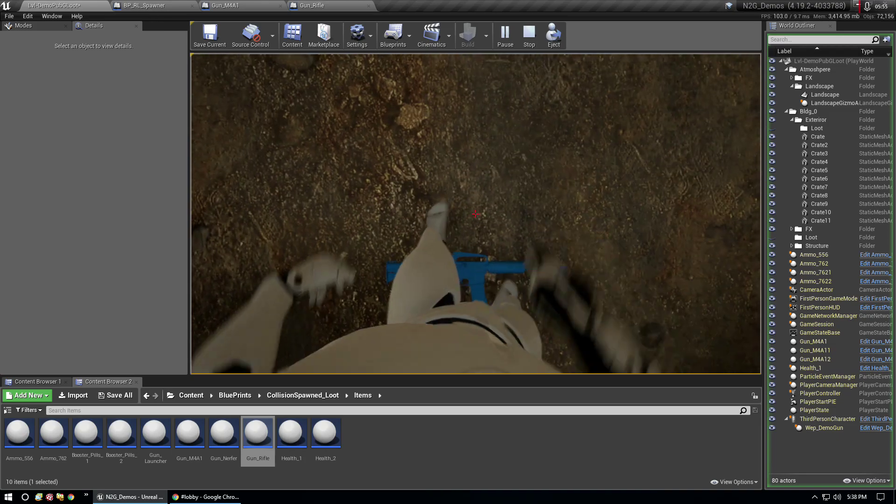
{"action": "key", "text": "s"}
{"action": "key", "text": "w"}
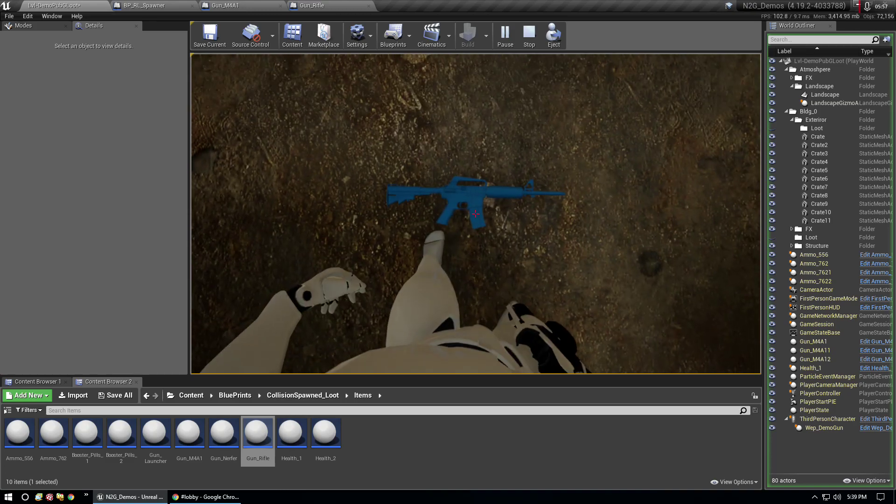
{"action": "key", "text": "w"}
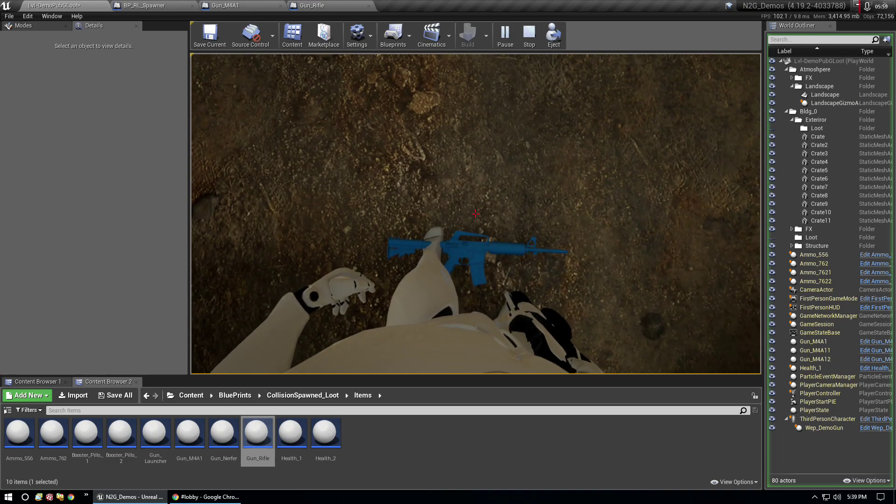
{"action": "key", "text": "s"}
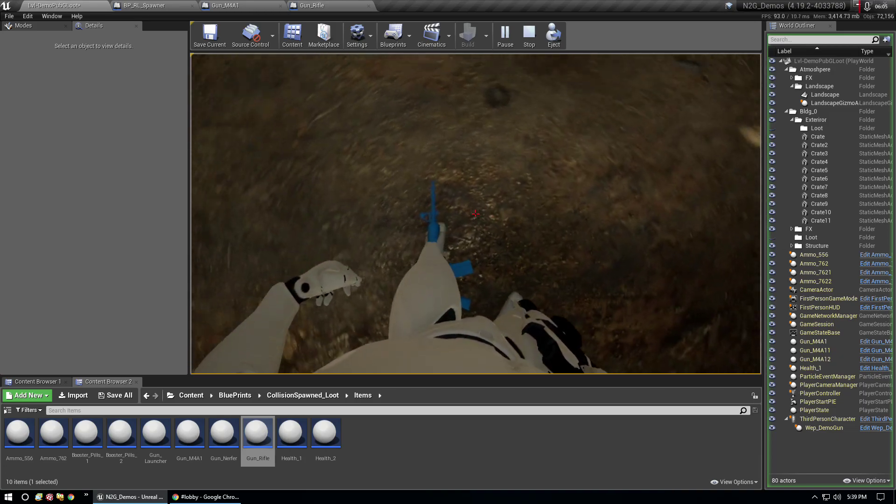
{"action": "key", "text": "c"}
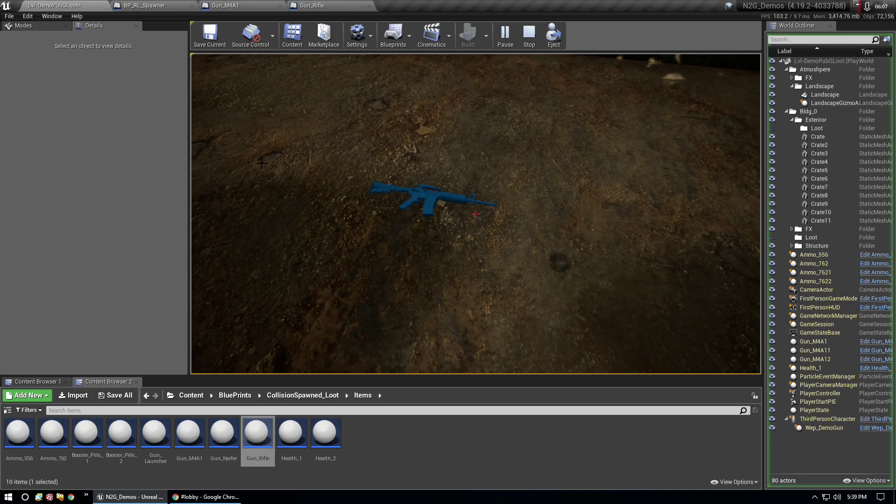
{"action": "key", "text": "Escape"}
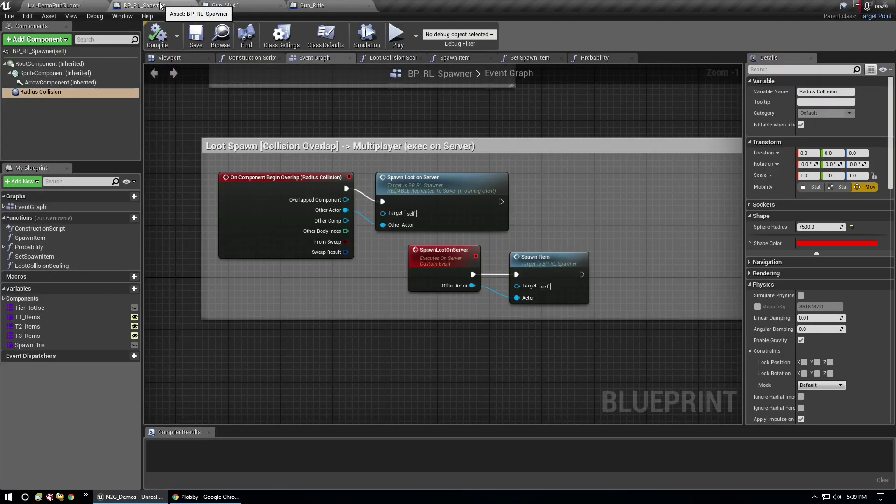
In BP_RL_Spawner's Viewport, select SpriteComponent and orbit the preview camera around it
{"action": "left_click", "coordinate": [180, 6]}
{"action": "left_click", "coordinate": [173, 57]}
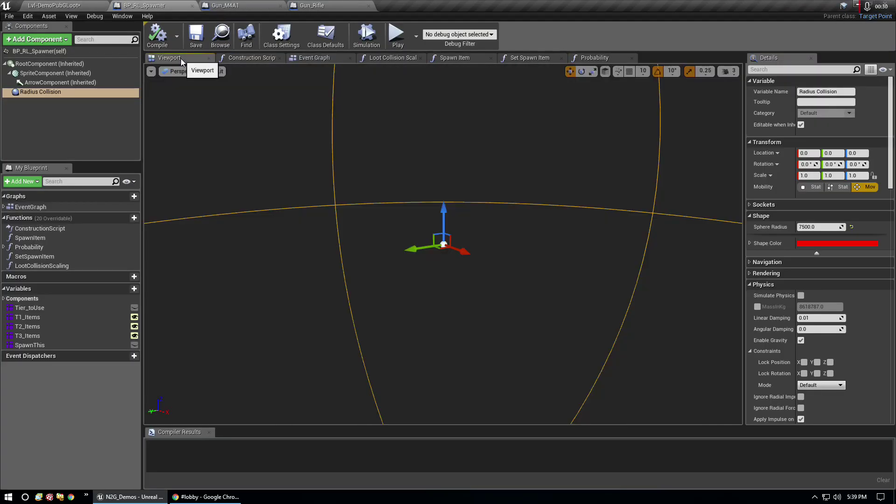
{"action": "left_click", "coordinate": [43, 74]}
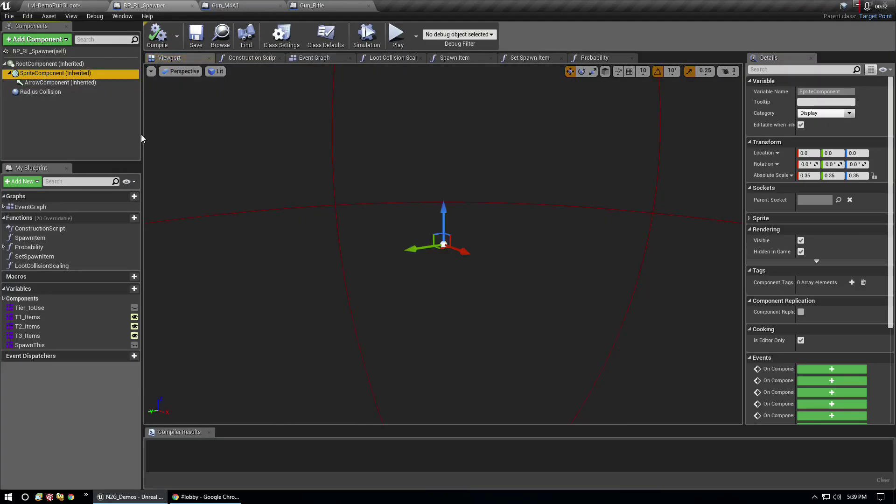
{"action": "right_click_drag", "start_coordinate": [444, 259], "coordinate": [444, 255]}
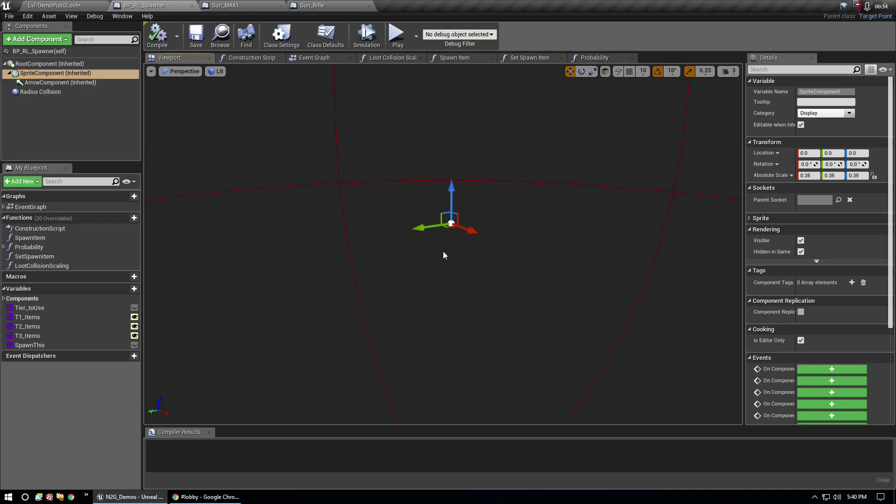
{"action": "left_click", "coordinate": [727, 71]}
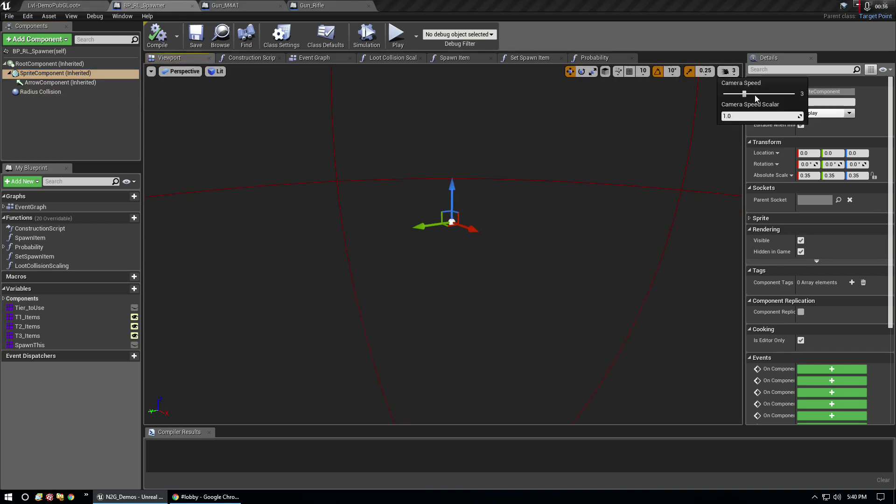
{"action": "scroll", "coordinate": [466, 198], "scroll_direction": "up", "scroll_amount": 5}
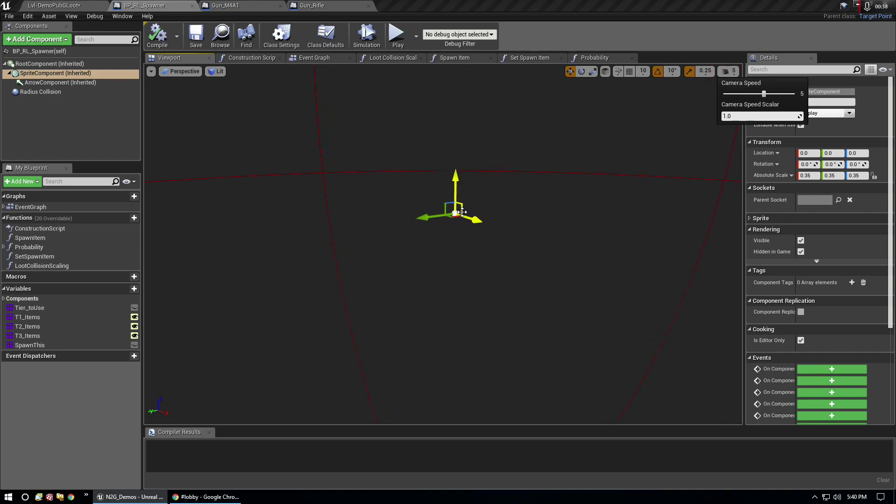
{"action": "scroll", "coordinate": [466, 198], "scroll_direction": "up", "scroll_amount": 3}
{"action": "scroll", "coordinate": [466, 194], "scroll_direction": "up", "scroll_amount": 2}
{"action": "right_click_drag", "start_coordinate": [466, 194], "coordinate": [466, 198]}
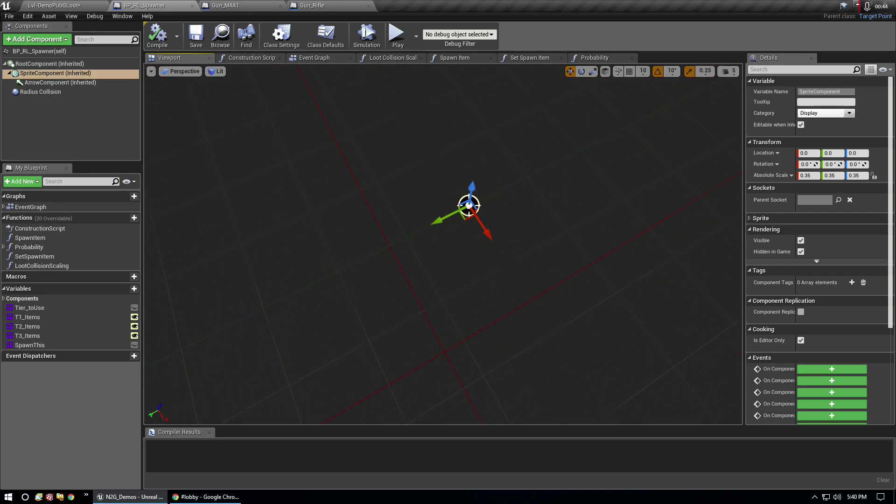
{"action": "right_click_drag", "start_coordinate": [466, 198], "coordinate": [466, 198]}
{"action": "left_click", "coordinate": [727, 71]}
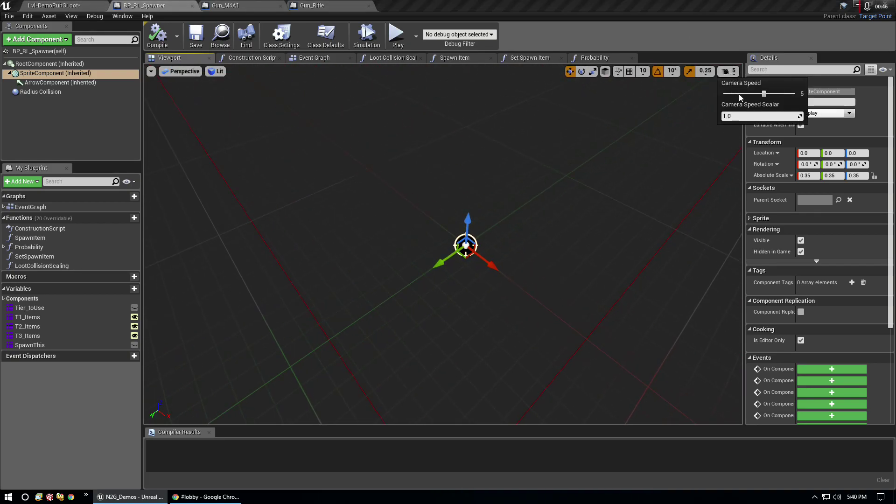
{"action": "right_click_drag", "start_coordinate": [550, 220], "coordinate": [549, 220]}
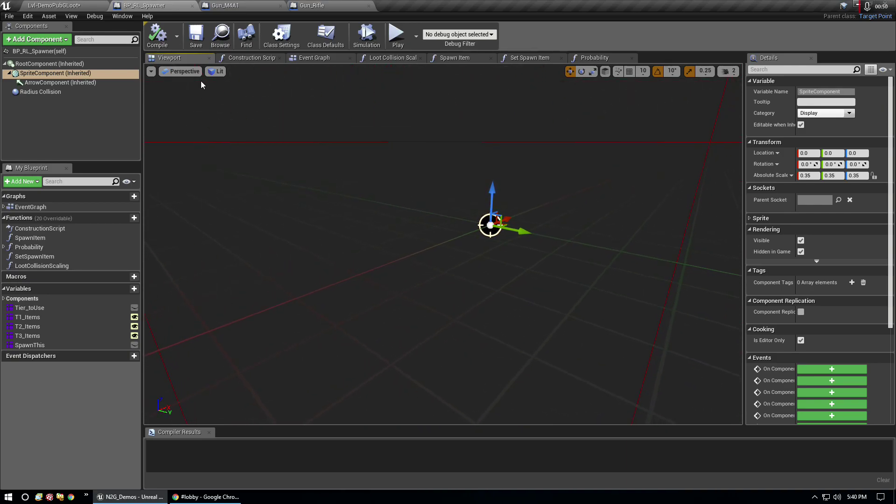
Switch the spawner preview to the Left view and centre the spawner
{"action": "left_click", "coordinate": [171, 74]}
{"action": "left_click", "coordinate": [177, 126]}
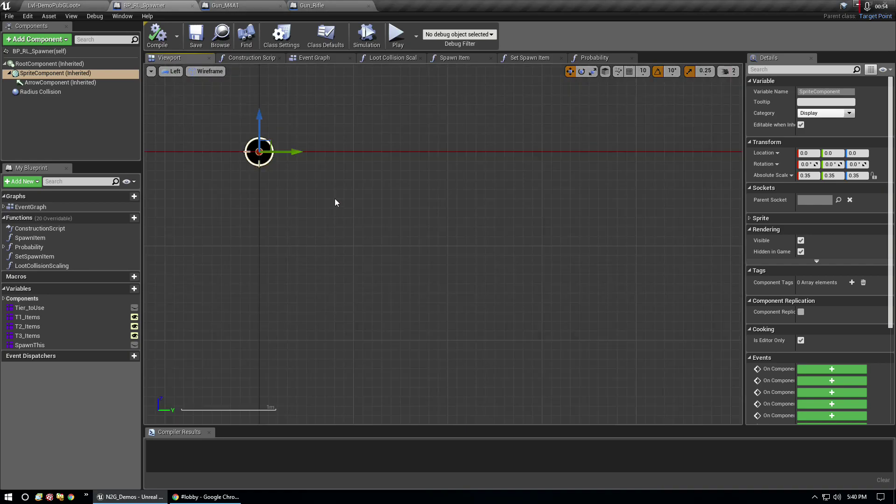
{"action": "scroll", "coordinate": [247, 153], "scroll_direction": "up", "scroll_amount": 2}
{"action": "right_click_drag", "start_coordinate": [346, 211], "coordinate": [534, 234]}
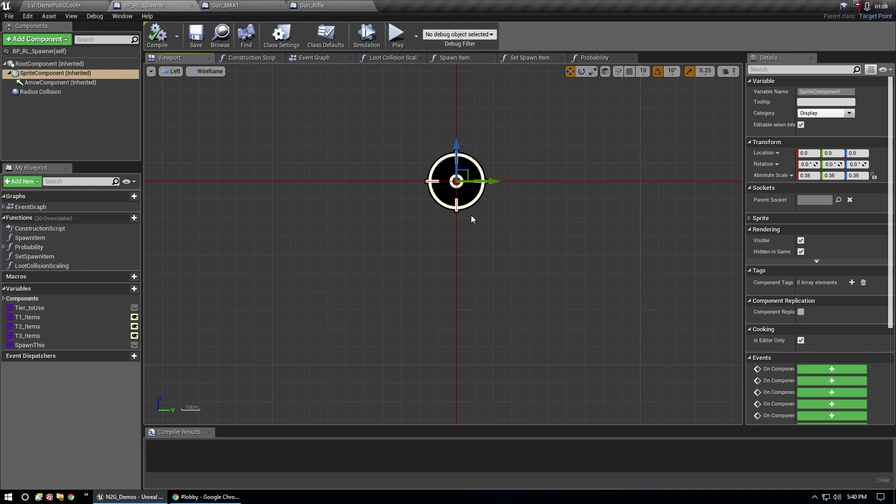
Return to the level and browse up to the CollisionSpawned_Loot folder
{"action": "left_click", "coordinate": [52, 5]}
{"action": "mouse_move", "coordinate": [476, 210]}
{"action": "right_mouse_down"}
{"action": "mouse_move", "coordinate": [476, 242]}
{"action": "mouse_move", "coordinate": [467, 243]}
{"action": "right_mouse_up"}
{"action": "left_click", "coordinate": [146, 395]}
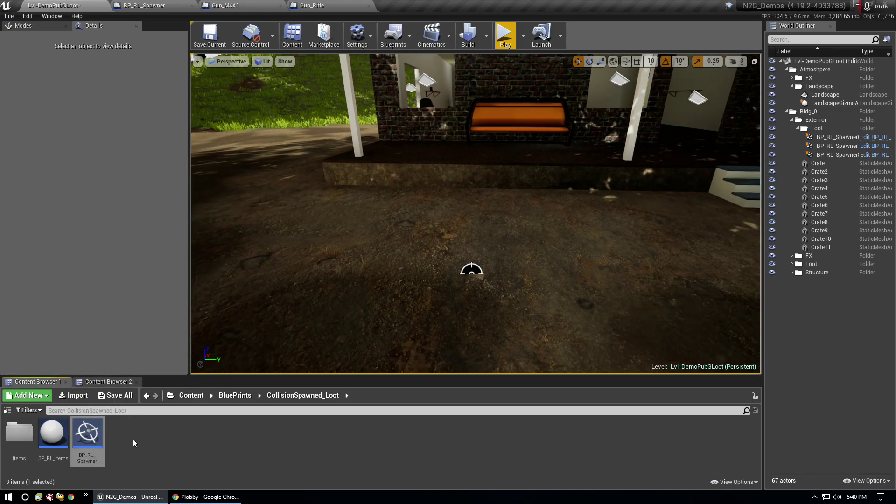
Place two BP_RL_Spawner actors, one on the ground before the porch and one on the porch ledge
{"action": "mouse_move", "coordinate": [99, 441]}
{"action": "left_click_drag", "start_coordinate": [87, 434], "coordinate": [327, 257]}
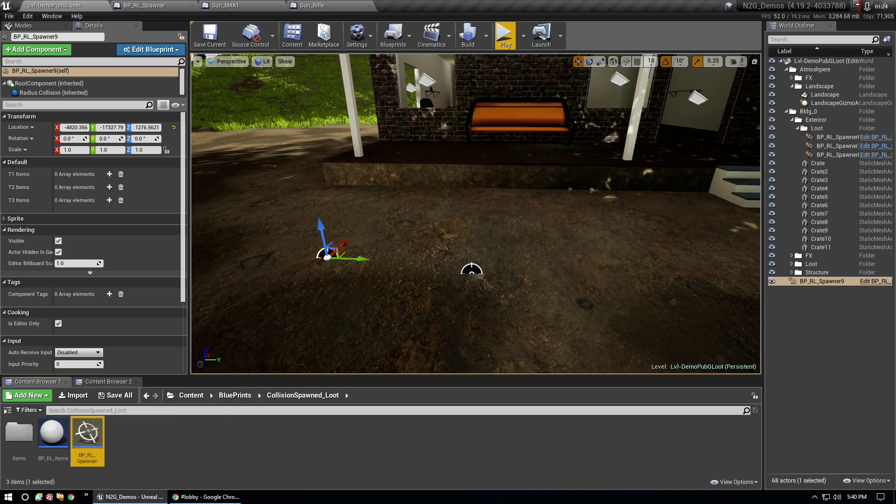
{"action": "left_click_drag", "start_coordinate": [87, 433], "coordinate": [431, 149]}
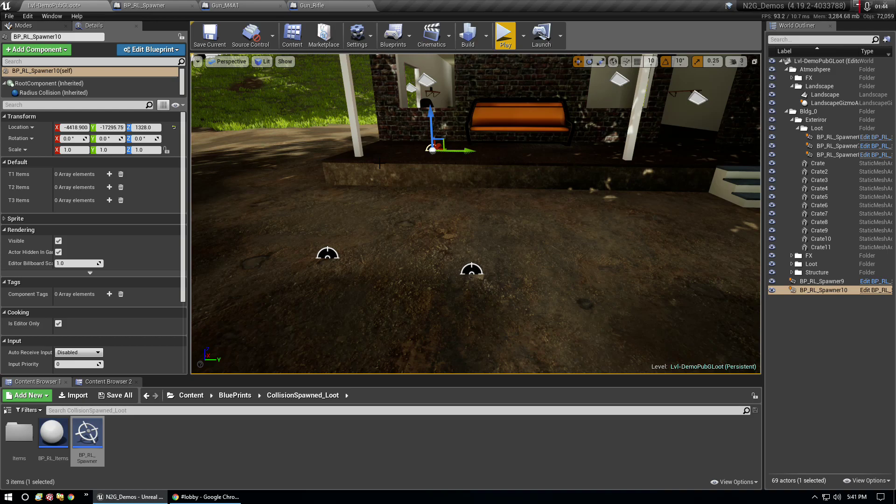
Turn on grid snapping and add two more spawners, on the ground and the ledge by the bench
{"action": "left_click", "coordinate": [652, 68]}
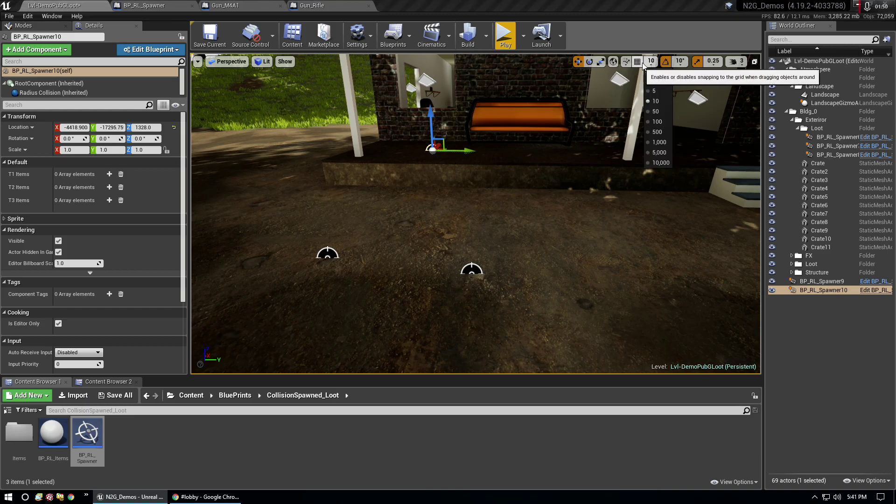
{"action": "left_click", "coordinate": [637, 67]}
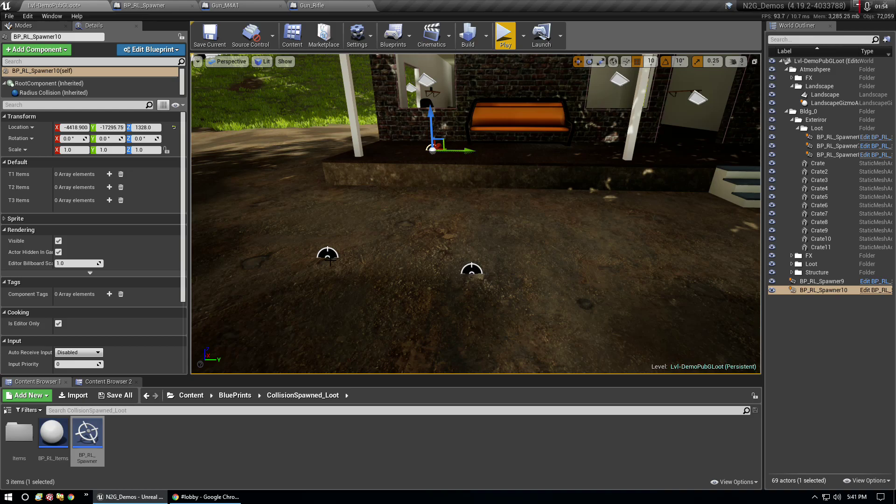
{"action": "left_click", "coordinate": [93, 439]}
{"action": "left_click_drag", "start_coordinate": [87, 433], "coordinate": [387, 227]}
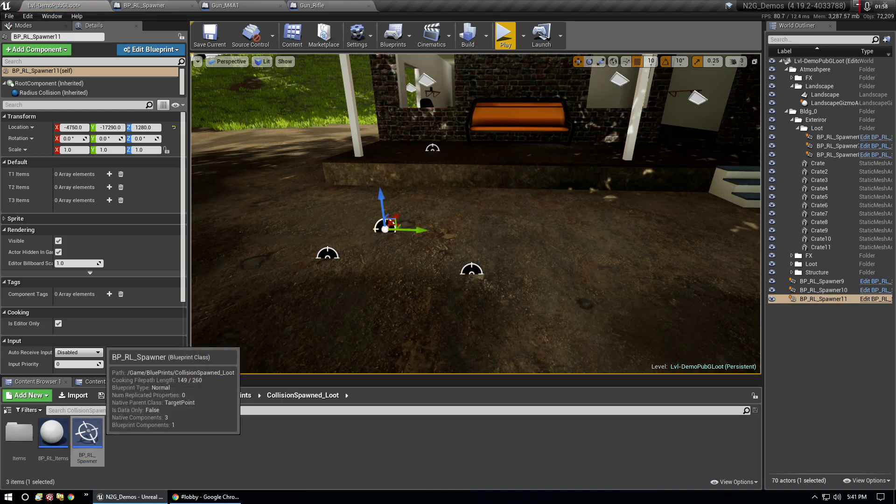
{"action": "left_click_drag", "start_coordinate": [475, 147], "coordinate": [474, 146]}
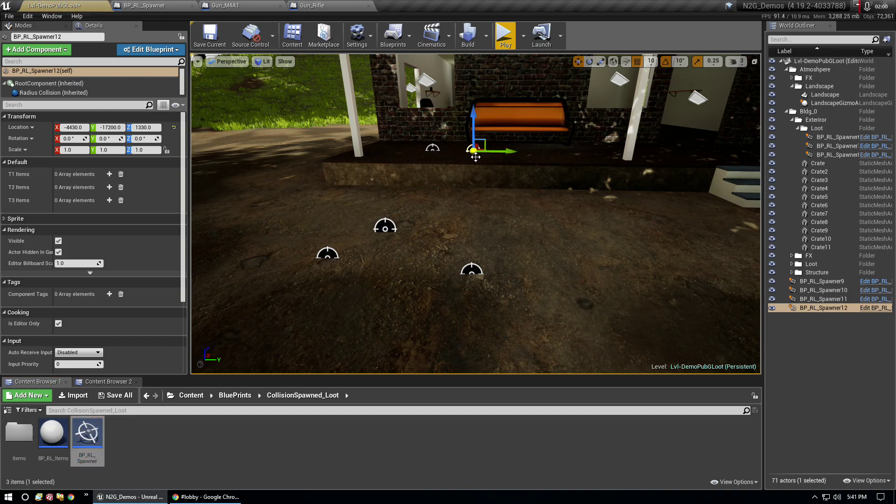
Deselect the new spawner, then select BP_RL_Spawner10 and BP_RL_Spawner12
{"action": "scroll", "coordinate": [459, 152], "scroll_direction": "up", "scroll_amount": 5}
{"action": "scroll", "coordinate": [475, 214], "scroll_direction": "down", "scroll_amount": 5}
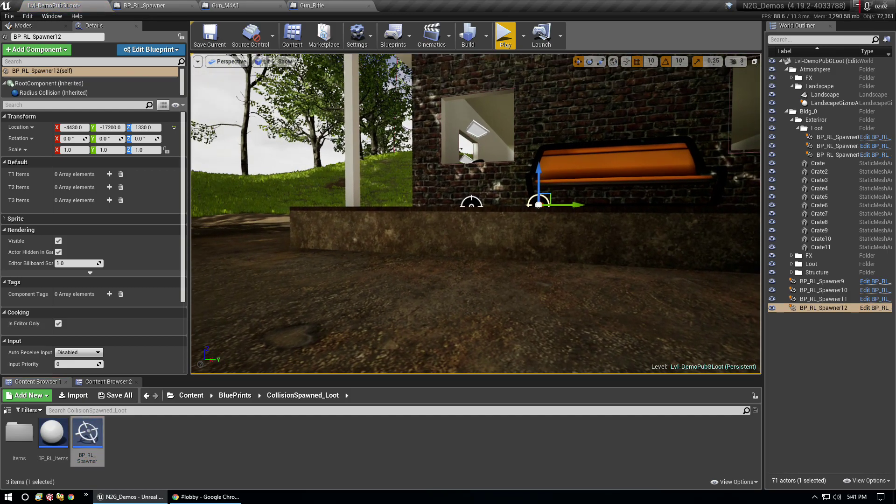
{"action": "scroll", "coordinate": [475, 213], "scroll_direction": "up", "scroll_amount": 2}
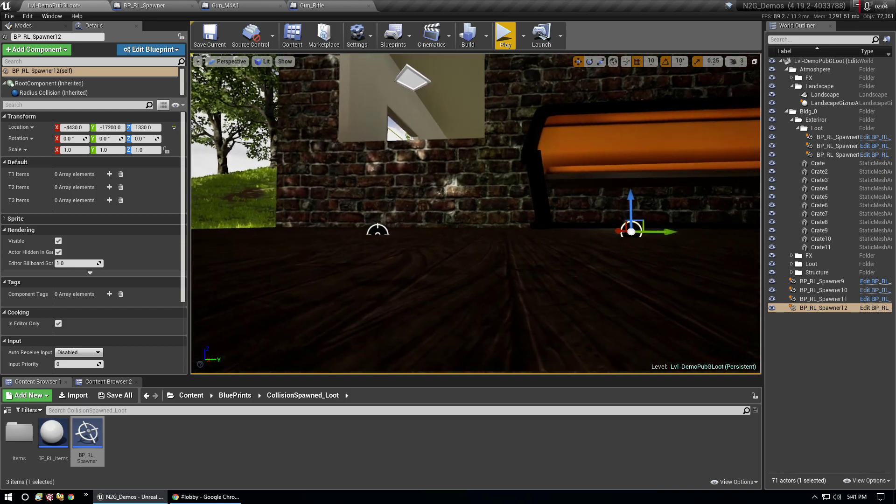
{"action": "scroll", "coordinate": [475, 213], "scroll_direction": "up", "scroll_amount": 2}
{"action": "scroll", "coordinate": [475, 213], "scroll_direction": "up", "scroll_amount": 2}
{"action": "left_click", "coordinate": [807, 365]}
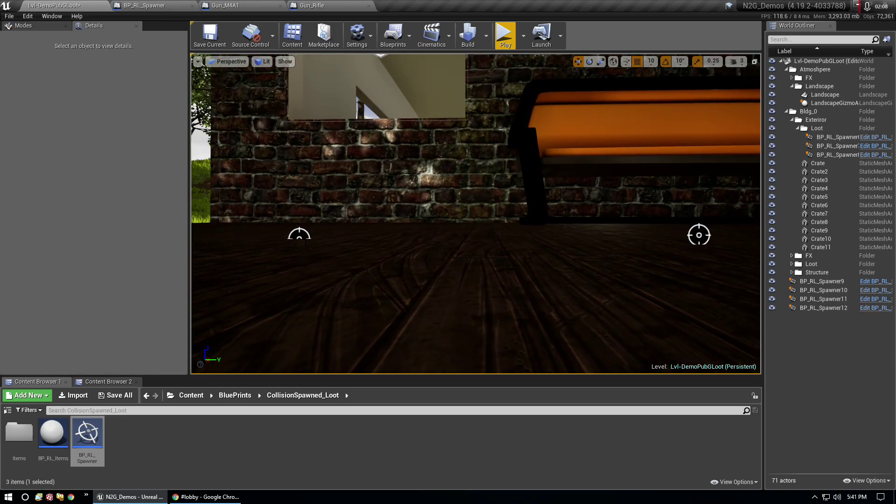
{"action": "scroll", "coordinate": [475, 214], "scroll_direction": "down", "scroll_amount": 3}
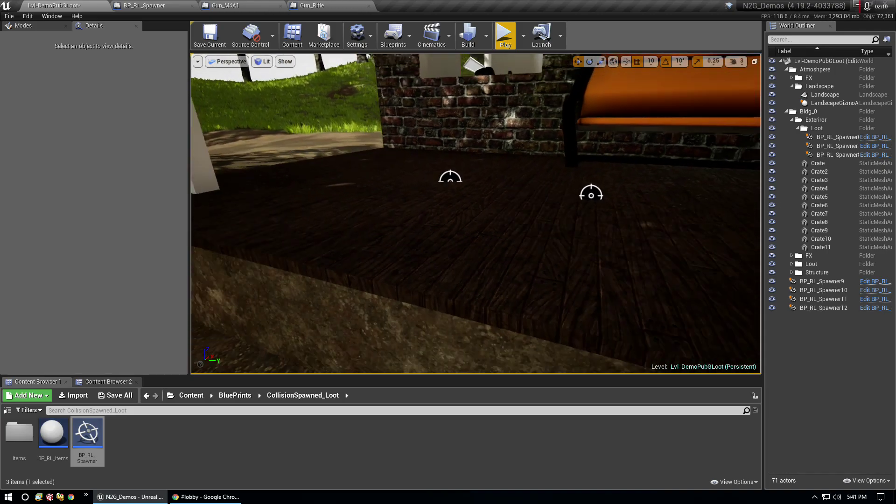
{"action": "scroll", "coordinate": [475, 214], "scroll_direction": "down", "scroll_amount": 3}
{"action": "scroll", "coordinate": [475, 213], "scroll_direction": "down", "scroll_amount": 2}
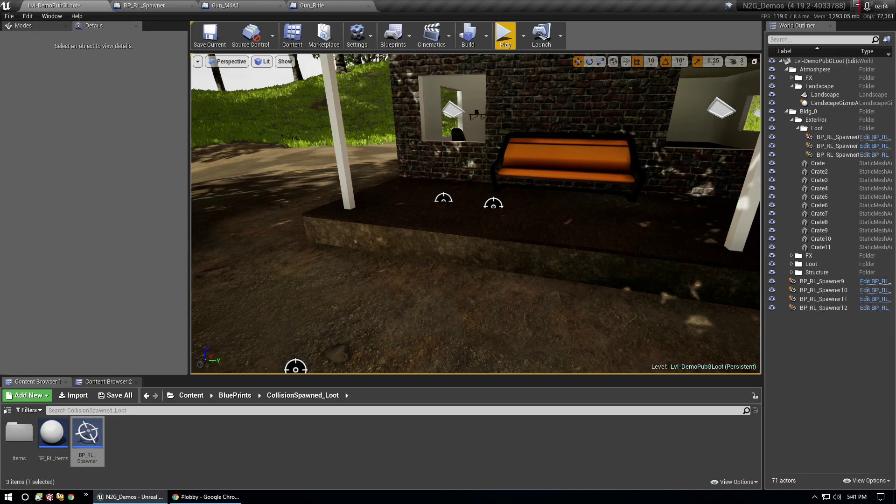
{"action": "left_click", "coordinate": [443, 198]}
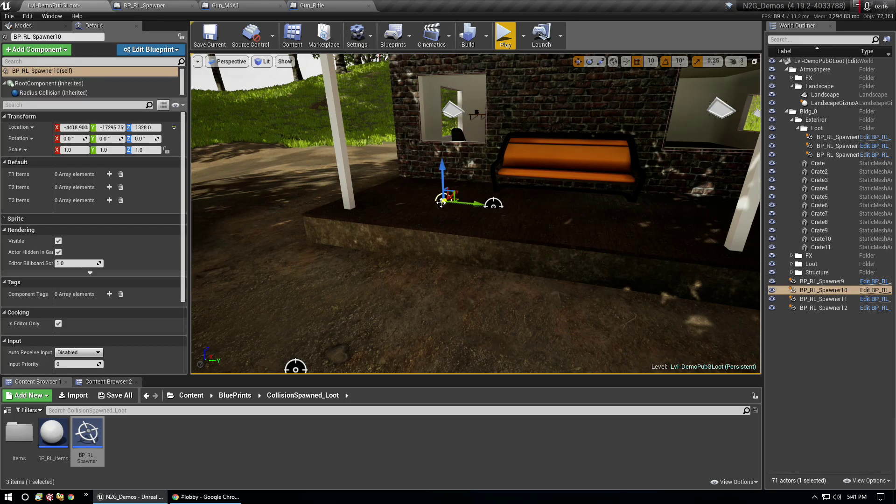
{"action": "left_click", "coordinate": [493, 204]}
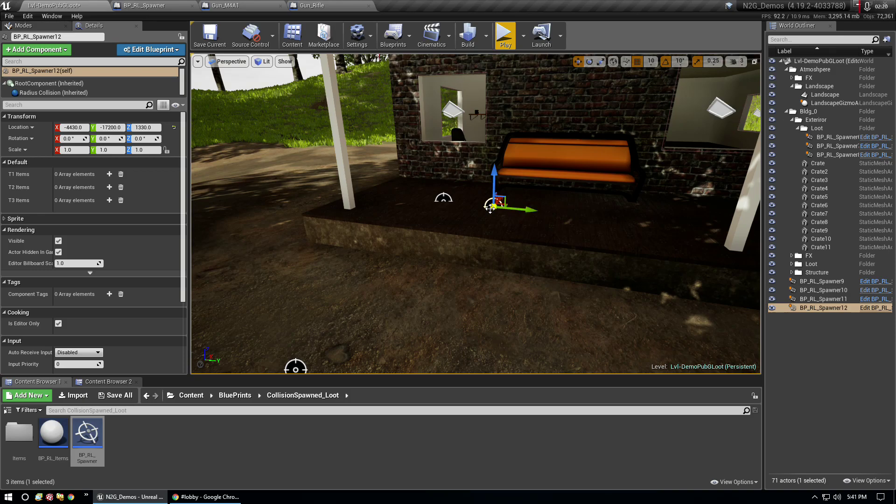
Delete BP_RL_Spawner12, BP_RL_Spawner10 and another new spawner on the ground
{"action": "key", "text": "Delete"}
{"action": "left_click", "coordinate": [443, 198]}
{"action": "key", "text": "Delete"}
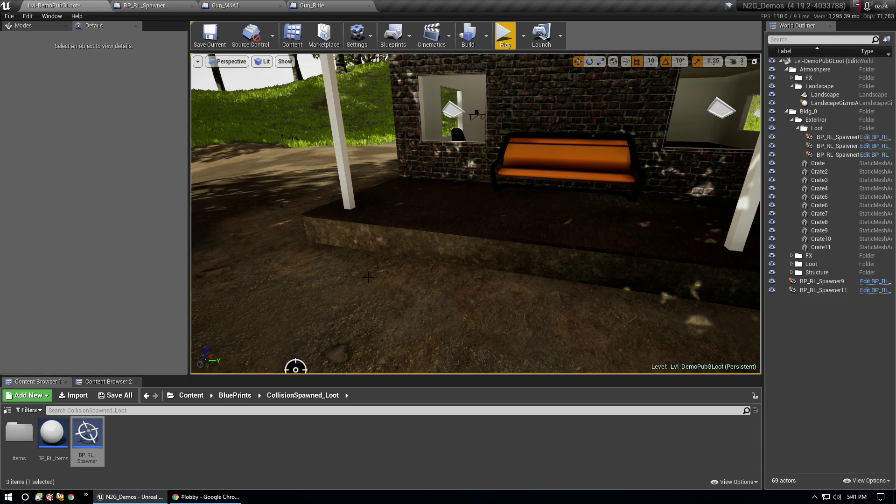
{"action": "right_click_drag", "start_coordinate": [367, 277], "coordinate": [367, 277]}
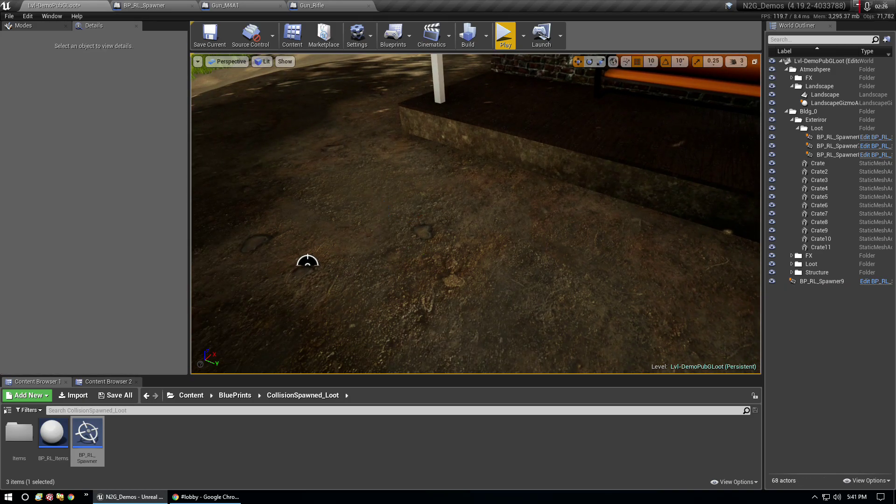
{"action": "left_click", "coordinate": [308, 262]}
{"action": "key", "text": "Delete"}
Clear the spawner selection and collapse the Loot and Exterior folders in the World Outliner
{"action": "scroll", "coordinate": [457, 267], "scroll_direction": "down", "scroll_amount": 5}
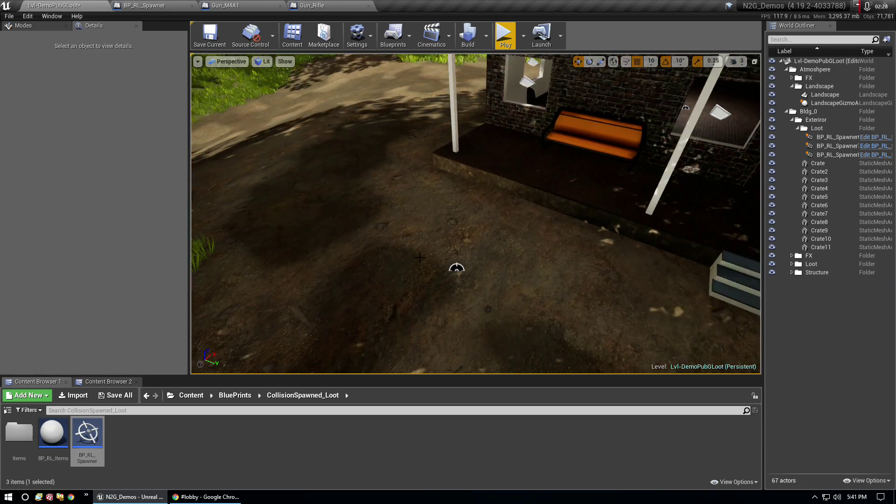
{"action": "scroll", "coordinate": [456, 270], "scroll_direction": "up", "scroll_amount": 3}
{"action": "left_click", "coordinate": [452, 280]}
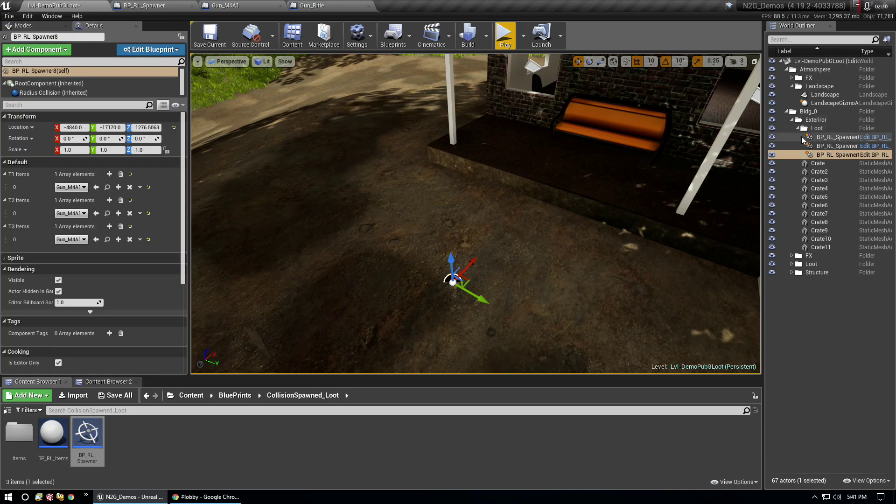
{"action": "left_click", "coordinate": [822, 309]}
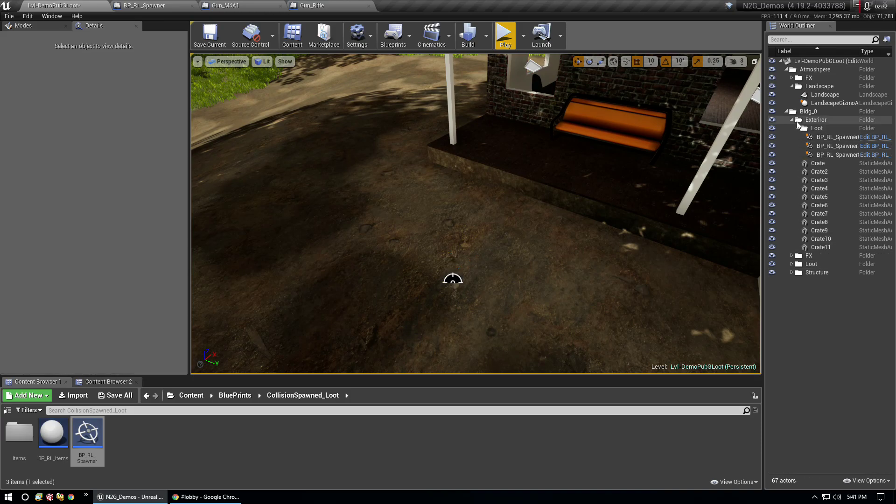
{"action": "left_click", "coordinate": [797, 128]}
{"action": "left_click", "coordinate": [792, 120]}
Collapse the Bldg_0, Landscape and Atmoshpere folders in the World Outliner
{"action": "left_click", "coordinate": [786, 111]}
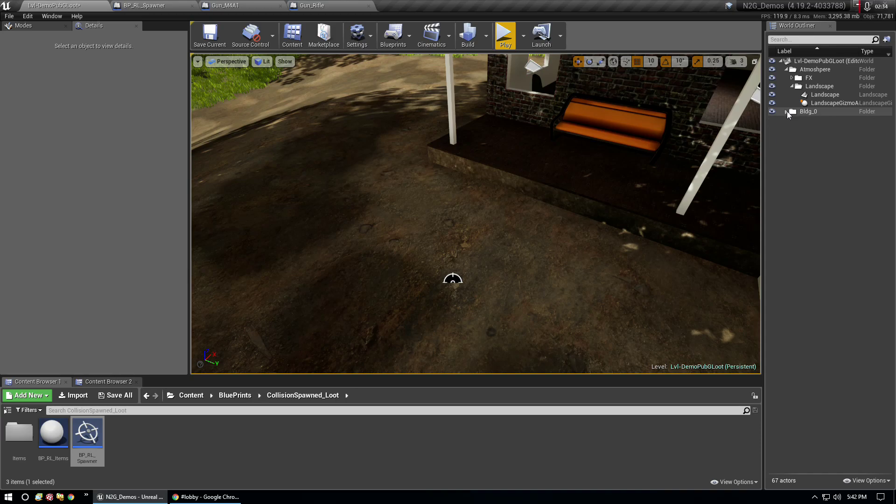
{"action": "left_click", "coordinate": [792, 85]}
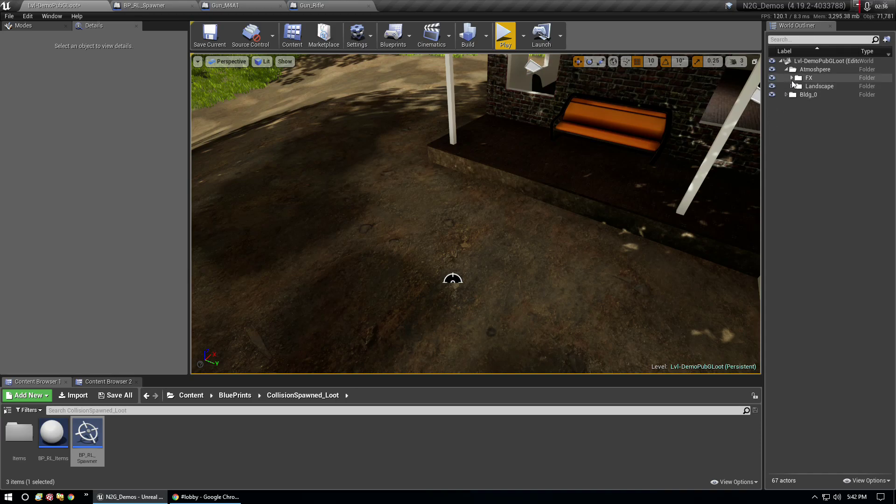
{"action": "left_click", "coordinate": [786, 69]}
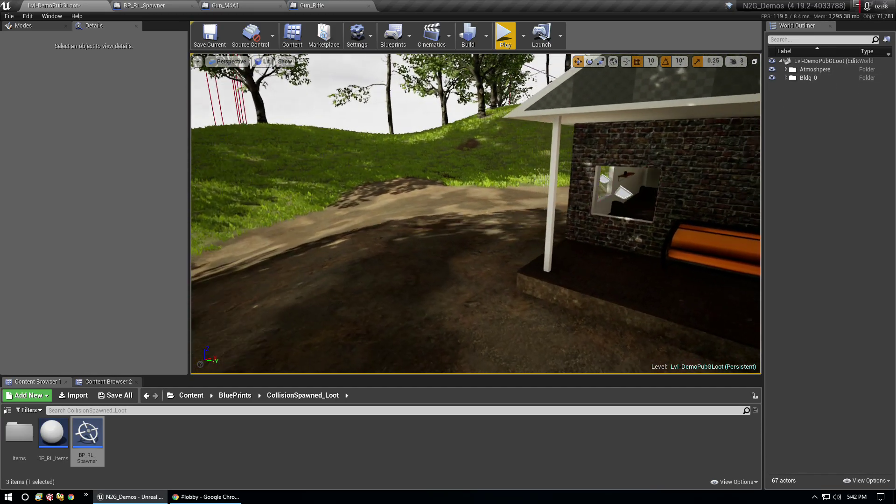
Fly the viewport around to look over the brick house, its roof and the wooded hillside
{"action": "left_click_drag", "start_coordinate": [542, 334], "coordinate": [629, 332]}
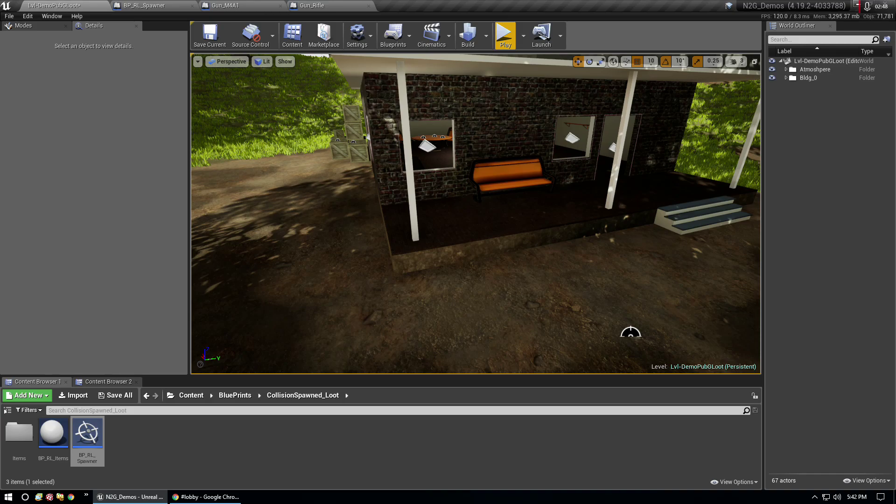
{"action": "key", "text": "Right"}
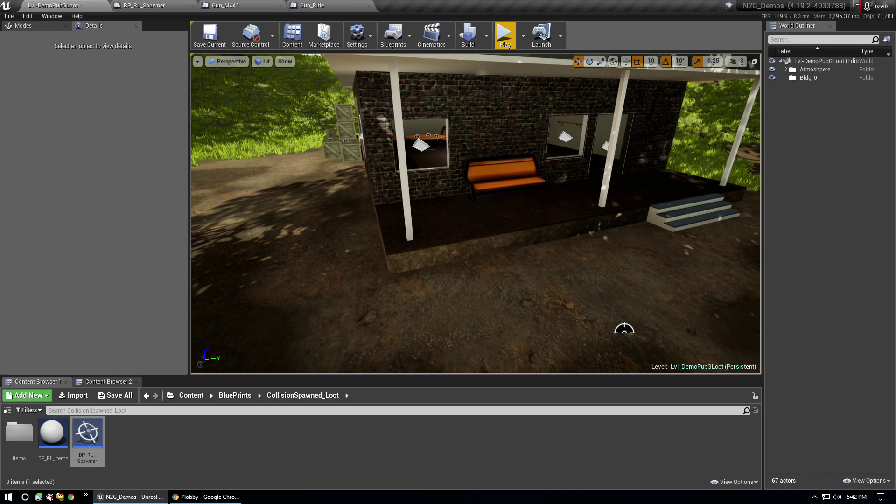
{"action": "key", "text": "Up"}
{"action": "key", "text": "Left"}
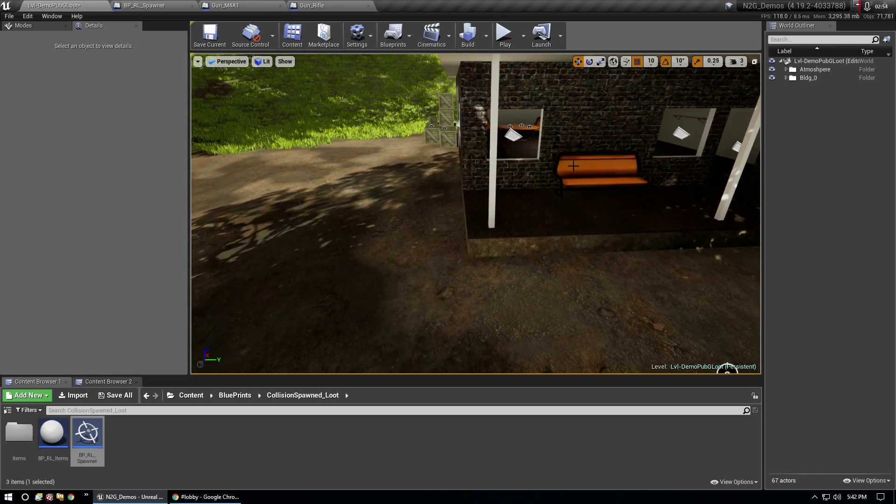
{"action": "left_click_drag", "start_coordinate": [503, 148], "coordinate": [518, 196]}
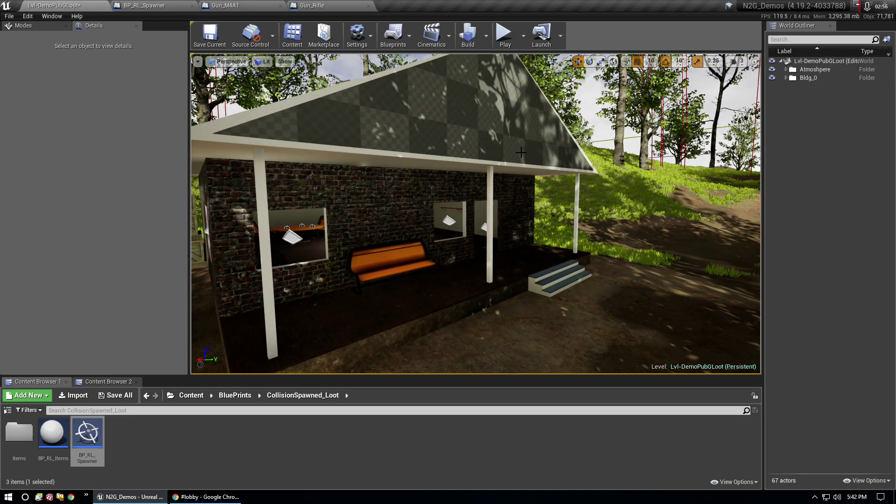
{"action": "left_click_drag", "start_coordinate": [504, 148], "coordinate": [550, 148]}
{"action": "left_click_drag", "start_coordinate": [205, 310], "coordinate": [220, 311]}
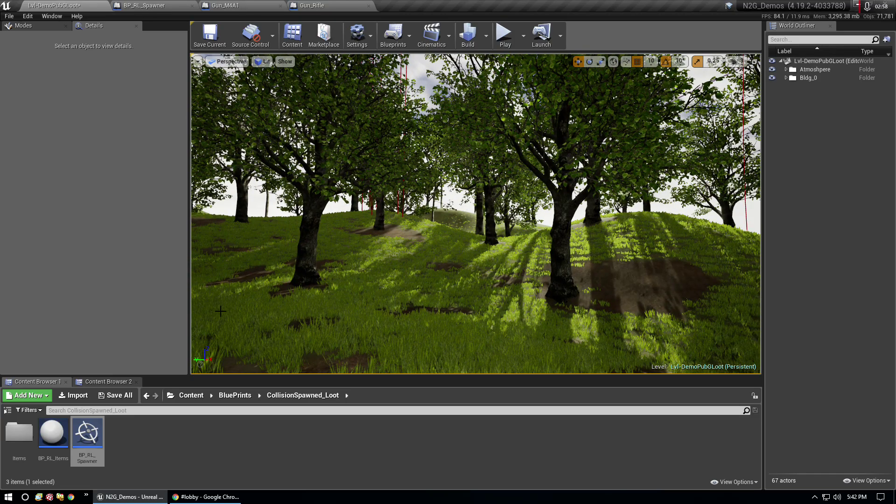
{"action": "mouse_move", "coordinate": [504, 277]}
{"action": "left_mouse_down"}
{"action": "mouse_move", "coordinate": [486, 278]}
{"action": "mouse_move", "coordinate": [508, 304]}
{"action": "left_mouse_up"}
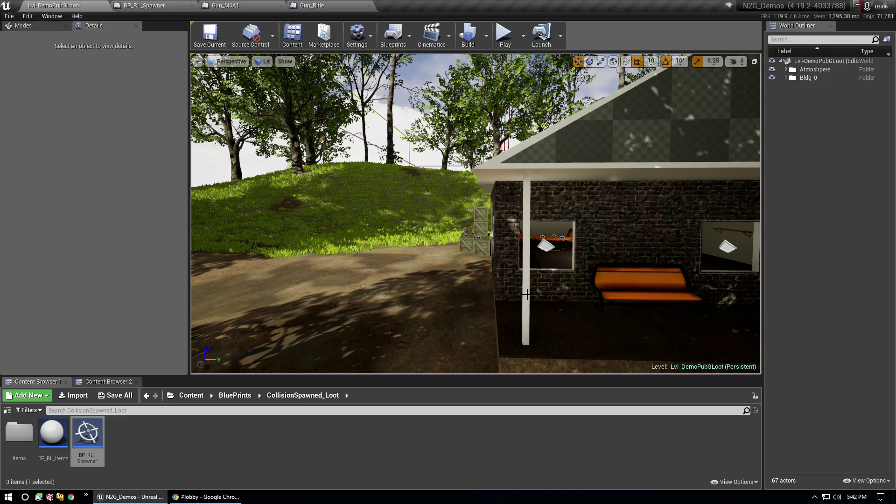
{"action": "right_click_drag", "start_coordinate": [492, 254], "coordinate": [447, 273]}
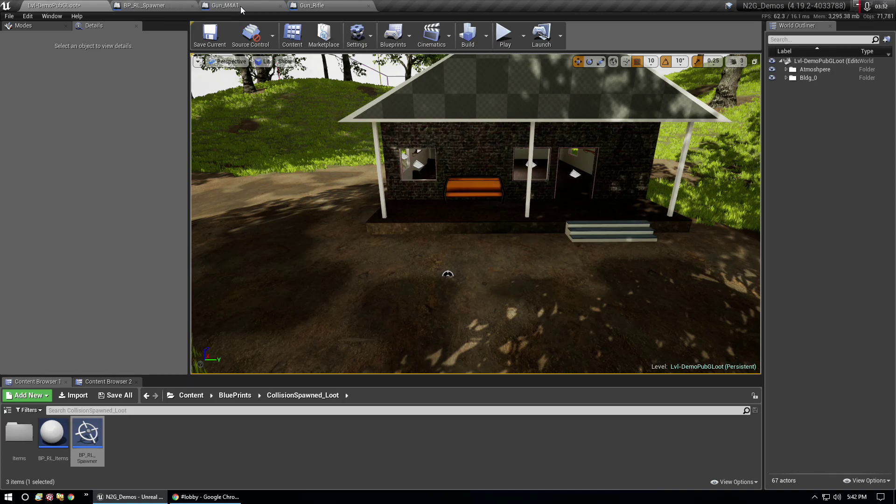
Close the Gun_M4A1 and Gun_Rifle editors and open the Items folder from the level editor
{"action": "left_click", "coordinate": [280, 7]}
{"action": "left_click", "coordinate": [281, 9]}
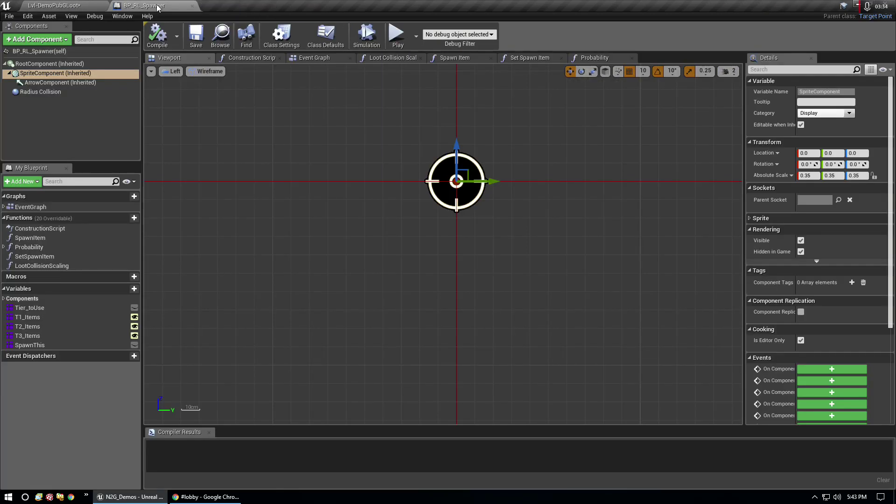
{"action": "scroll", "coordinate": [267, 207], "scroll_direction": "down", "scroll_amount": 3}
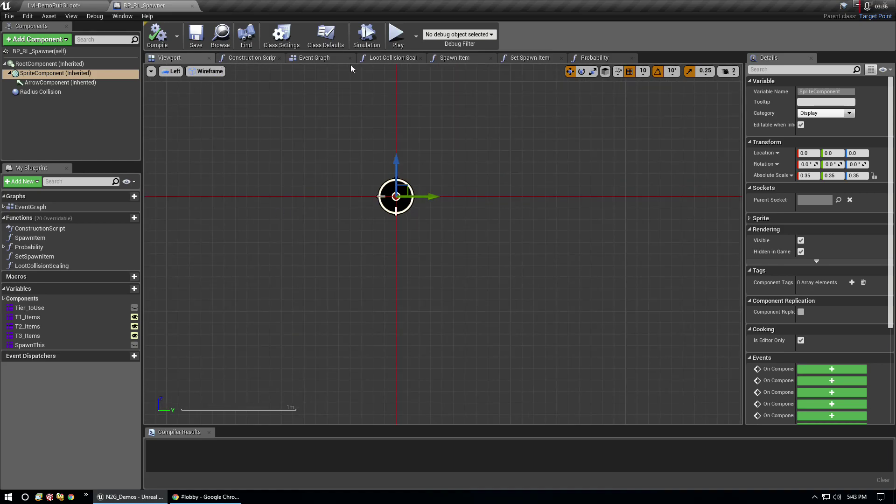
{"action": "left_click", "coordinate": [328, 59]}
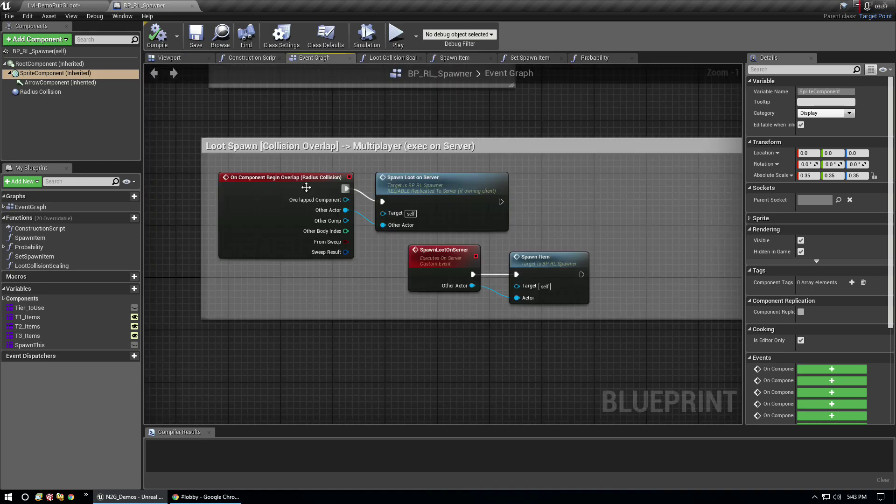
{"action": "left_click", "coordinate": [72, 5]}
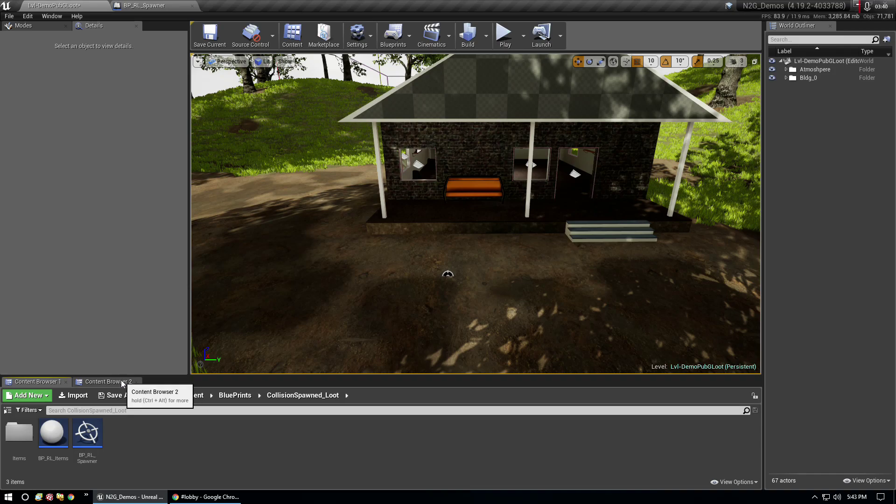
{"action": "double_click", "coordinate": [19, 432]}
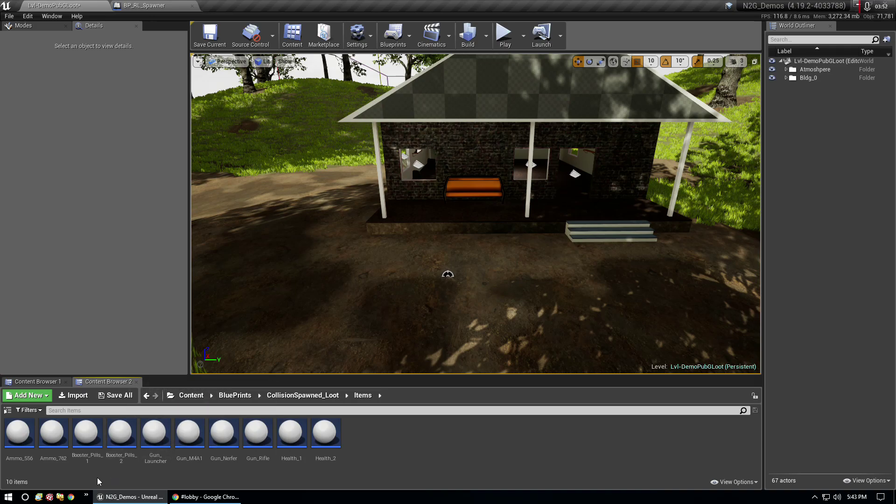
Duplicate the Ammo_762 item and name the copy Ammo_9mm
{"action": "left_click", "coordinate": [52, 434]}
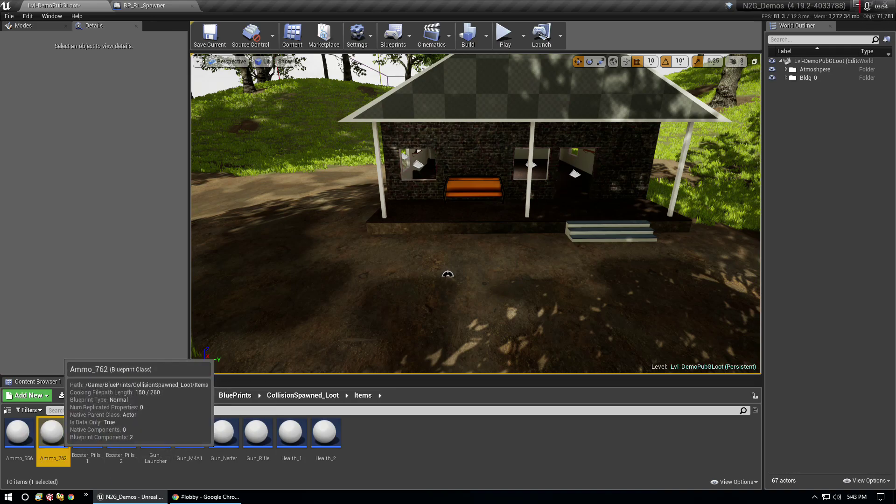
{"action": "right_click", "coordinate": [56, 434]}
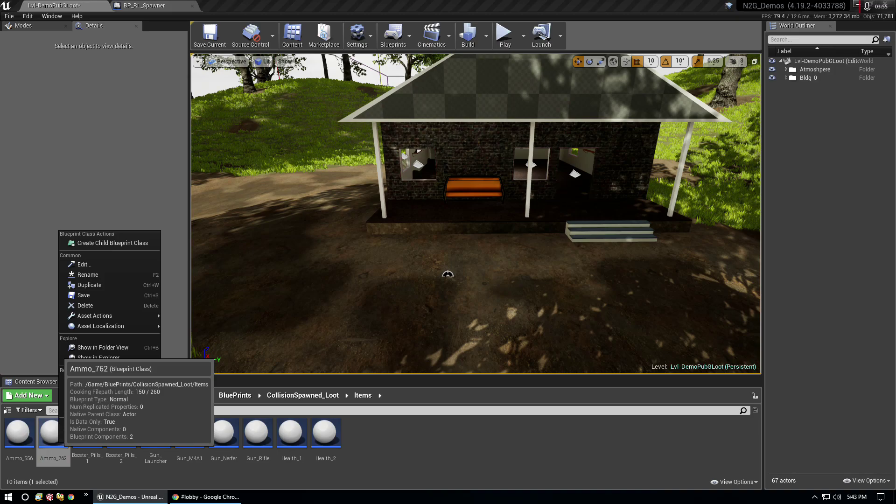
{"action": "left_click", "coordinate": [102, 285]}
{"action": "type", "text": "A"}
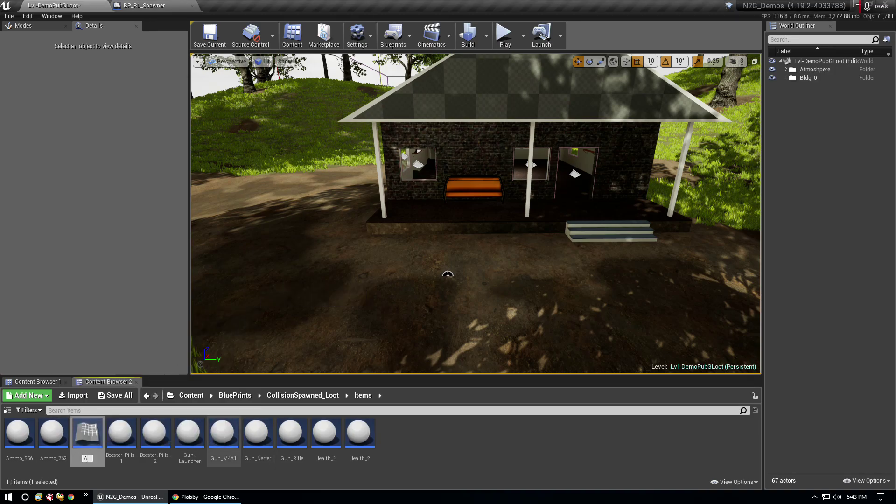
{"action": "type", "text": "mmo_9"}
{"action": "type", "text": "mm"}
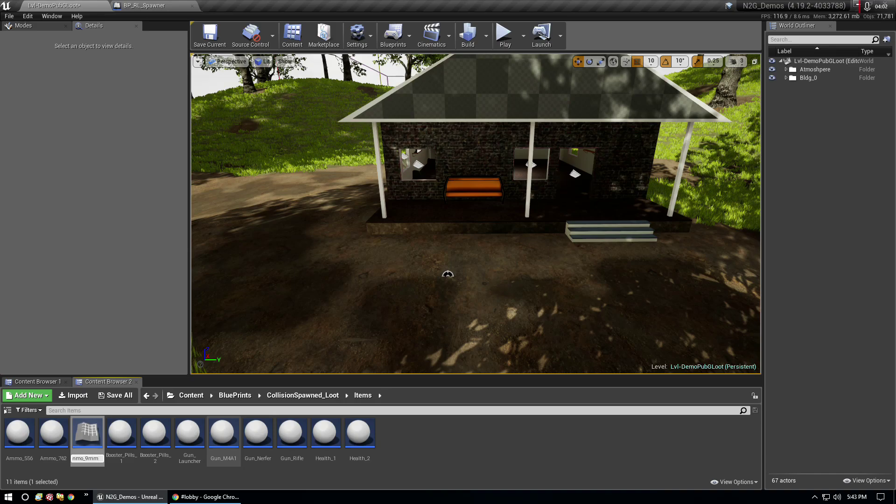
{"action": "key", "text": "Return"}
Open Ammo_9mm in the full Blueprint Editor with its 3D viewport preview
{"action": "double_click", "coordinate": [87, 434]}
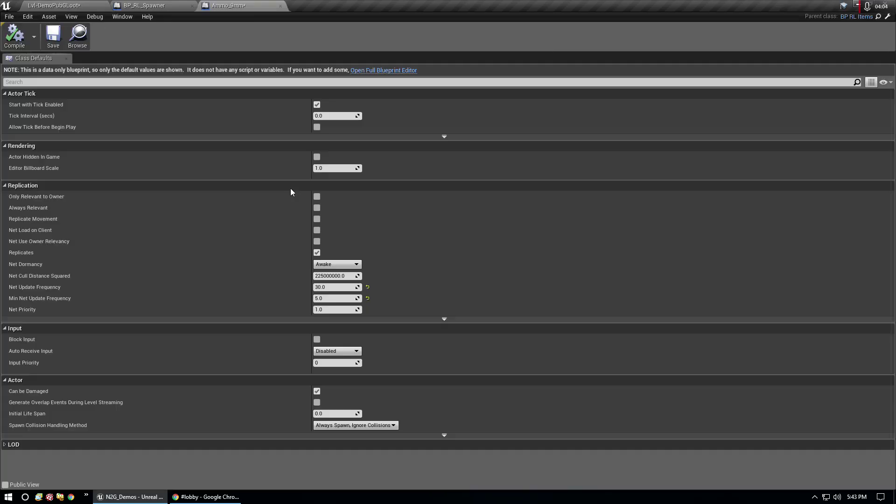
{"action": "left_click", "coordinate": [381, 70]}
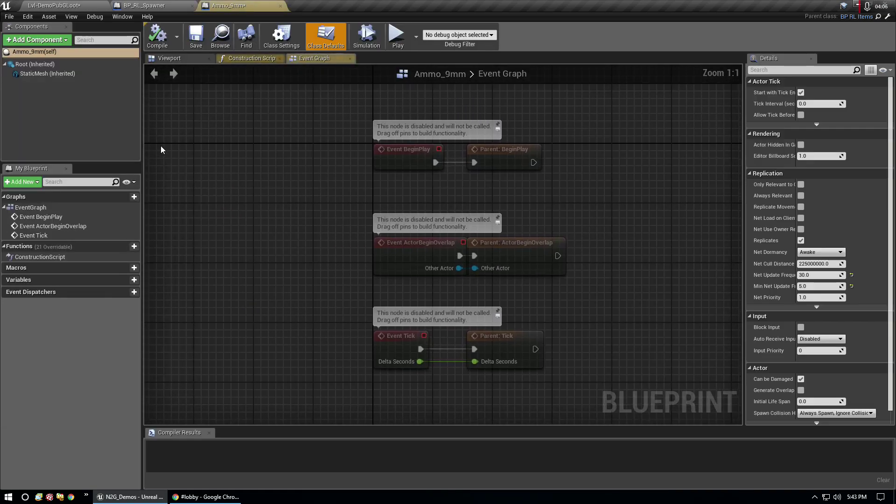
{"action": "left_click", "coordinate": [177, 57]}
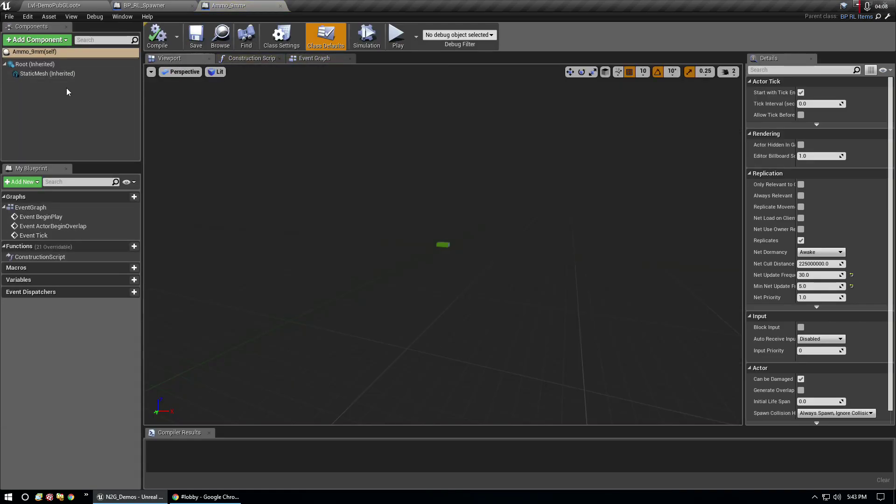
{"action": "scroll", "coordinate": [442, 242], "scroll_direction": "up", "scroll_amount": 5}
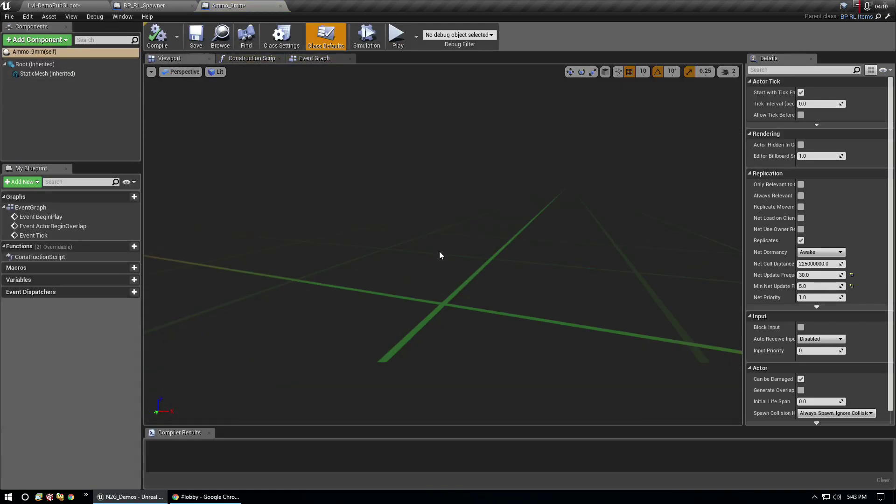
{"action": "scroll", "coordinate": [439, 255], "scroll_direction": "down", "scroll_amount": 5}
Swap the mesh component's static mesh to Ammo_9mm and orbit around the box to inspect it
{"action": "left_click", "coordinate": [439, 247]}
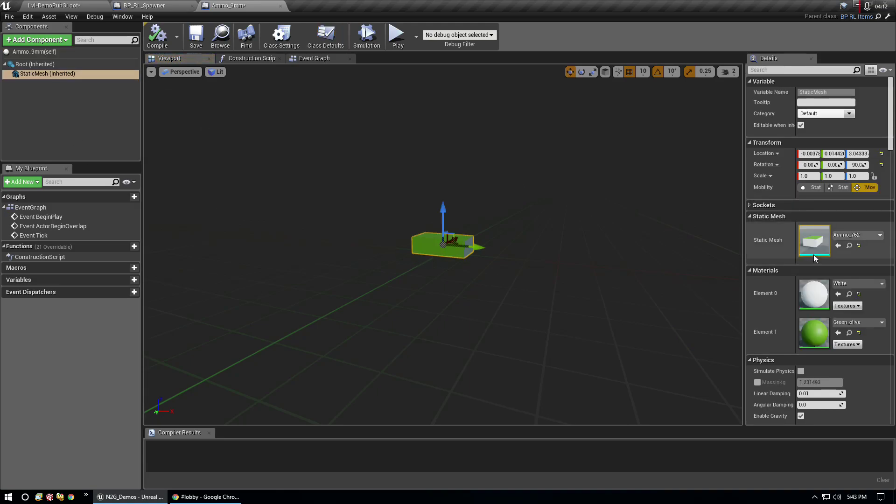
{"action": "left_click", "coordinate": [854, 237]}
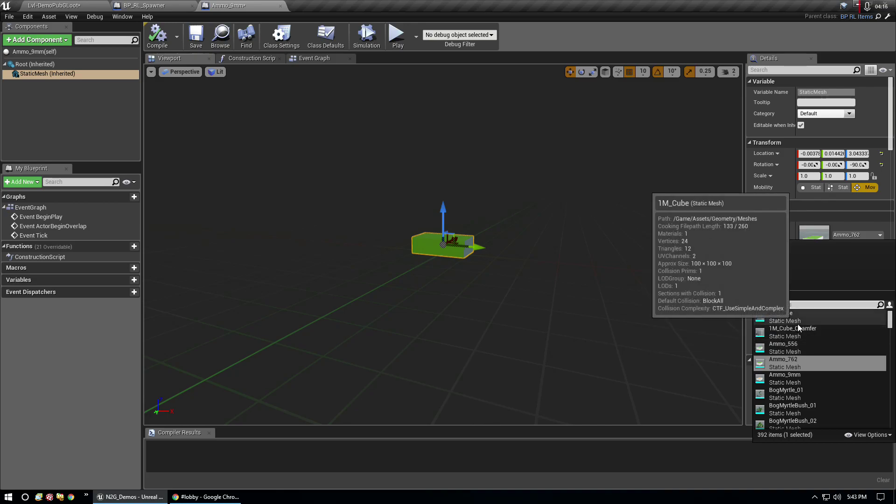
{"action": "left_click", "coordinate": [786, 373]}
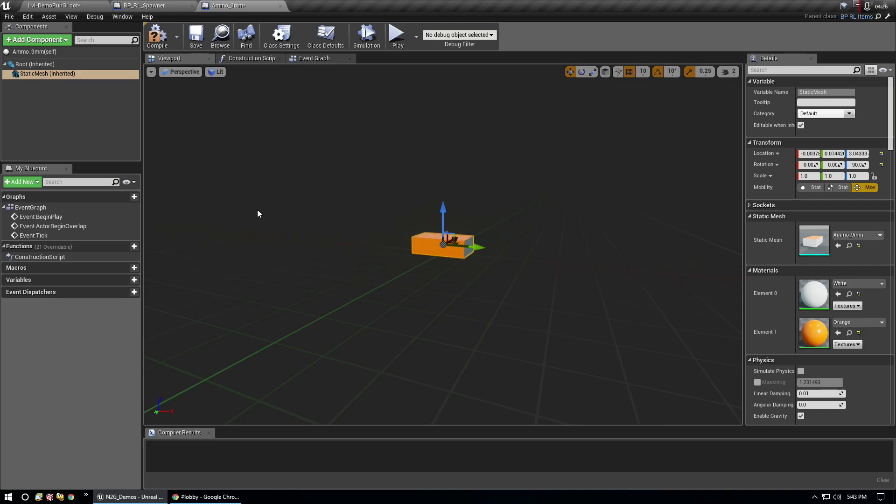
{"action": "left_click_drag", "start_coordinate": [257, 214], "coordinate": [304, 200]}
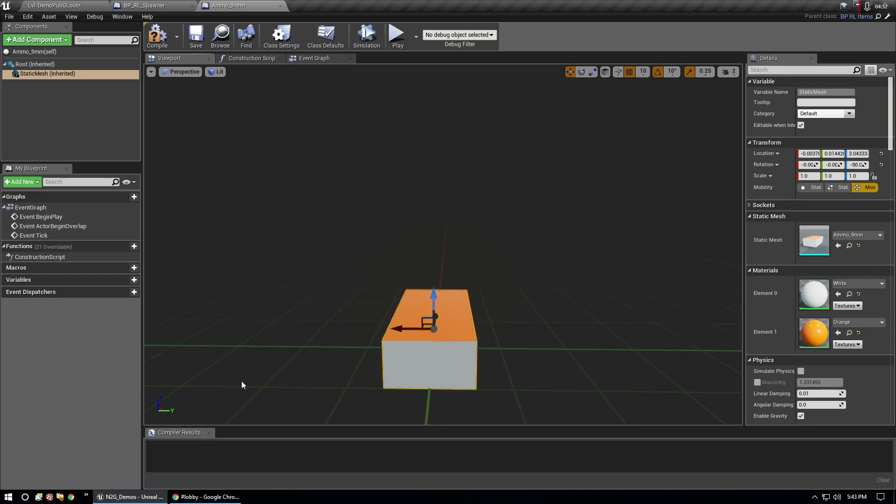
{"action": "left_click_drag", "start_coordinate": [242, 381], "coordinate": [381, 335]}
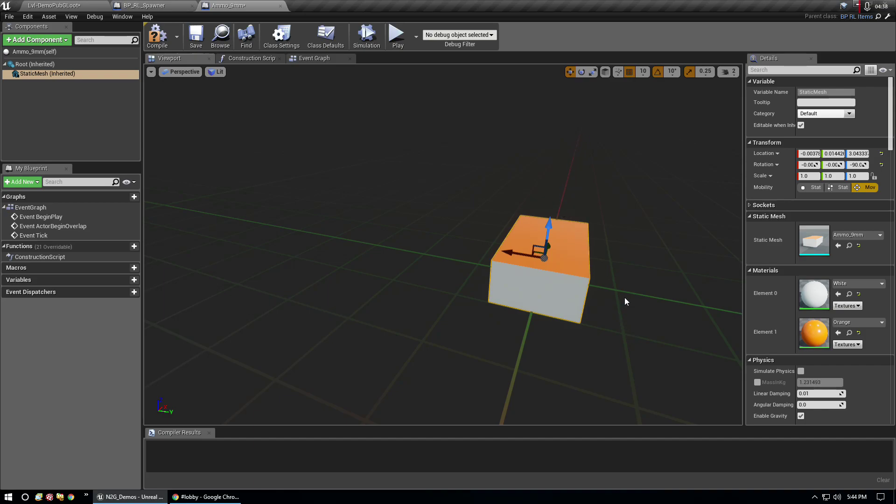
{"action": "left_click_drag", "start_coordinate": [670, 325], "coordinate": [647, 321]}
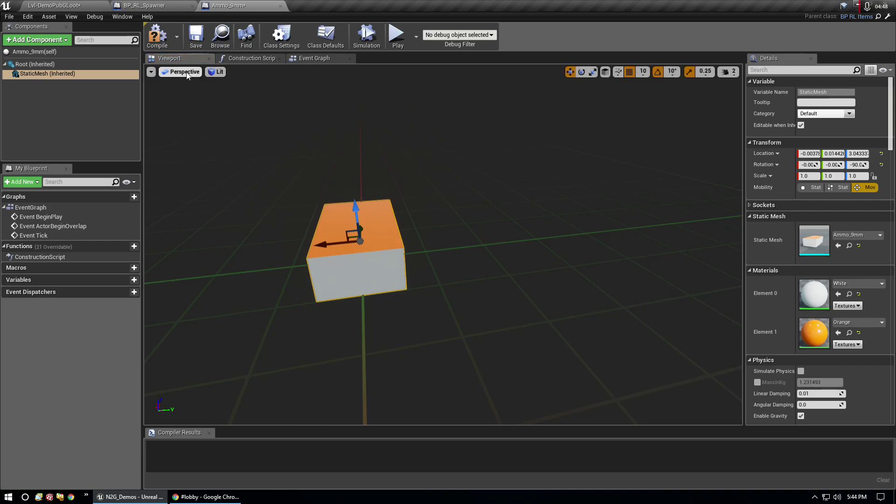
Rotate the Ammo_9mm box to zero yaw and orbit around it to check
{"action": "left_click", "coordinate": [582, 72]}
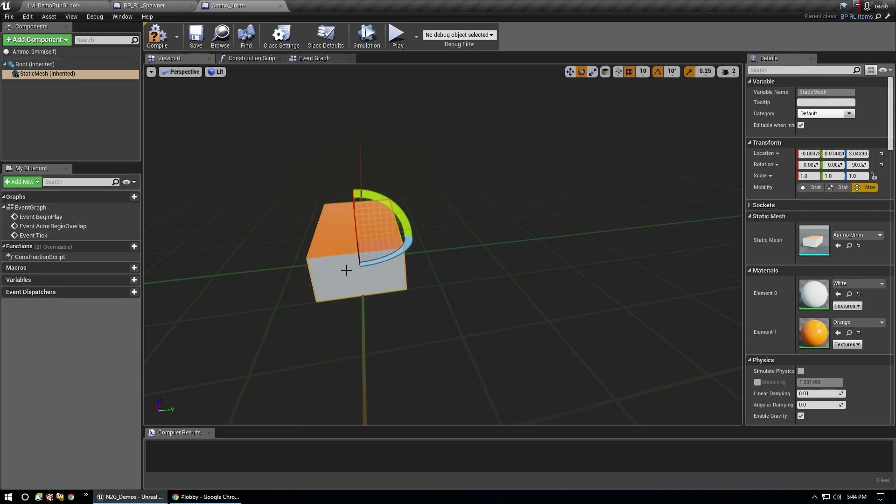
{"action": "right_click_drag", "start_coordinate": [394, 258], "coordinate": [369, 258]}
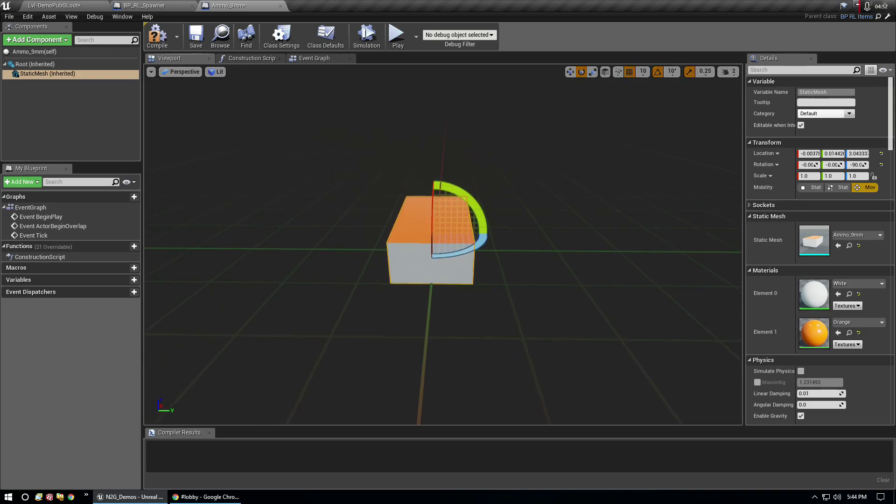
{"action": "mouse_move", "coordinate": [426, 249]}
{"action": "left_mouse_down"}
{"action": "mouse_move", "coordinate": [459, 251]}
{"action": "mouse_move", "coordinate": [432, 255]}
{"action": "left_mouse_up"}
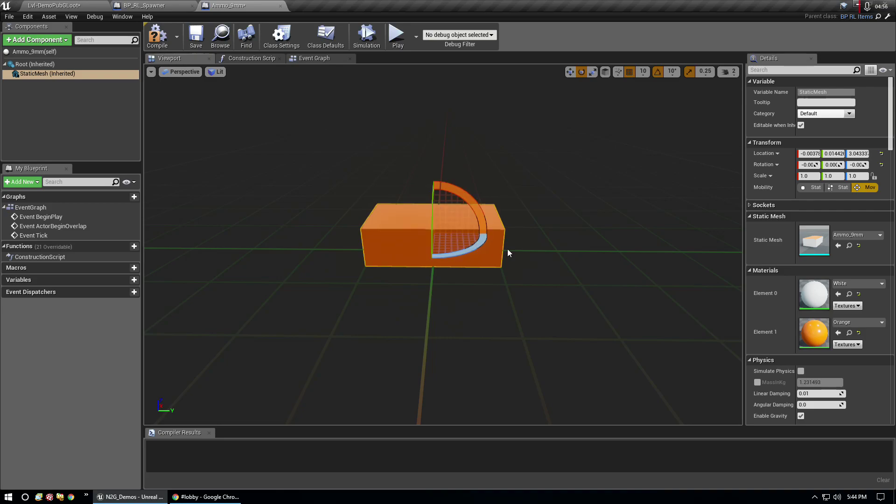
{"action": "left_click", "coordinate": [571, 73]}
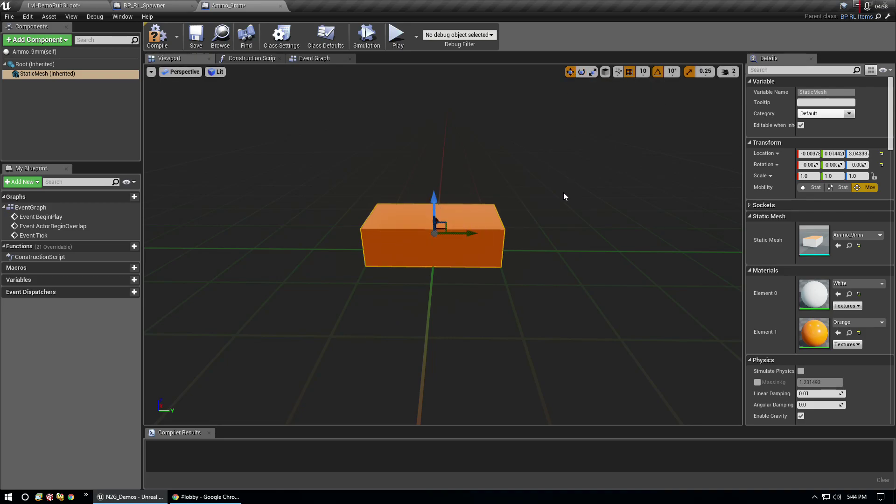
{"action": "left_click_drag", "start_coordinate": [564, 194], "coordinate": [485, 198]}
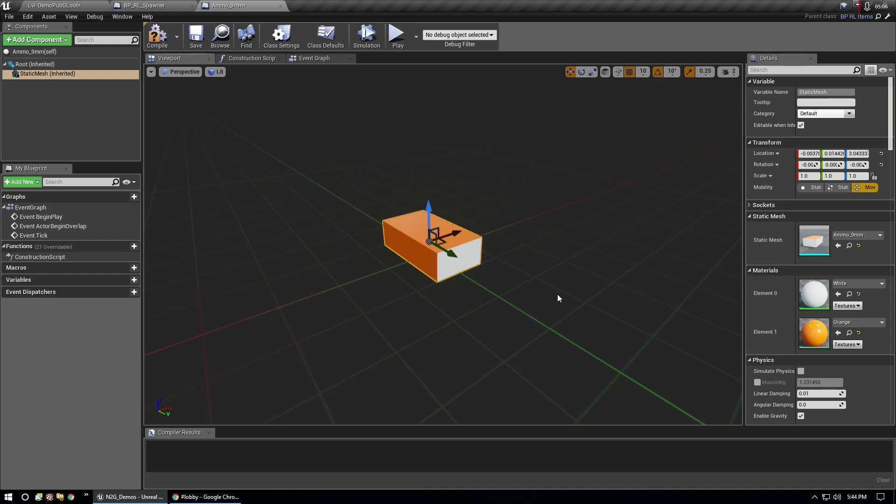
{"action": "mouse_move", "coordinate": [558, 299]}
{"action": "left_mouse_down"}
{"action": "mouse_move", "coordinate": [522, 252]}
{"action": "mouse_move", "coordinate": [513, 280]}
{"action": "left_mouse_up"}
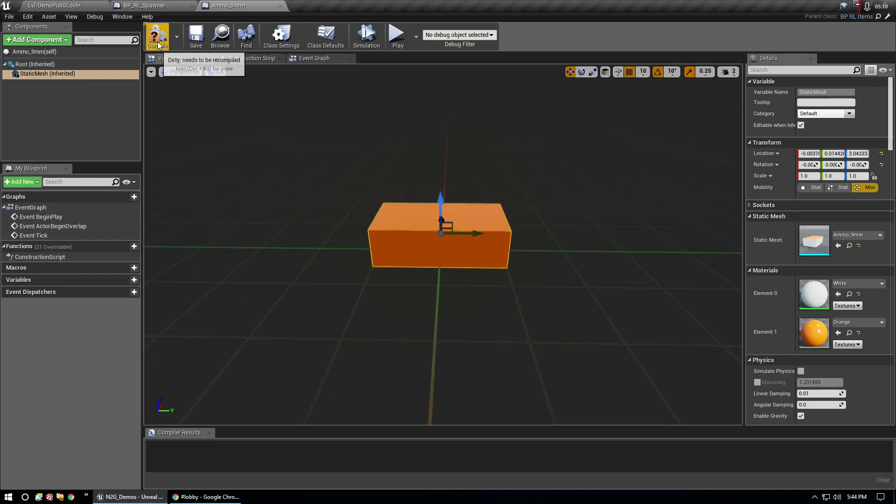
Check the box in Left and Top orthographic views, return to Perspective, then compile and save
{"action": "left_click", "coordinate": [178, 73]}
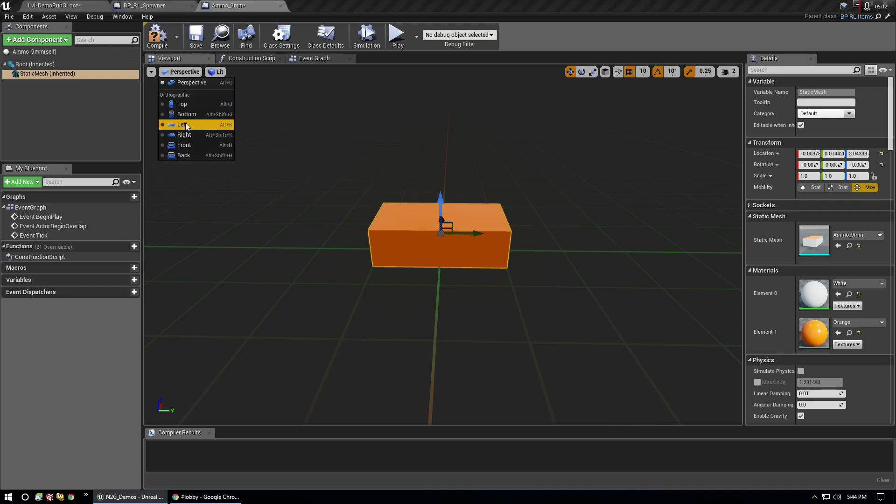
{"action": "left_click", "coordinate": [219, 104]}
{"action": "scroll", "coordinate": [436, 264], "scroll_direction": "up", "scroll_amount": 5}
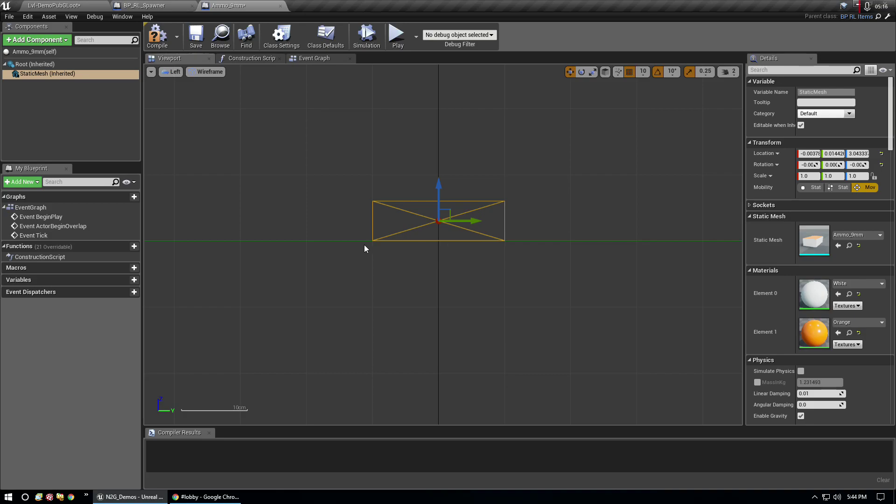
{"action": "left_click", "coordinate": [170, 73]}
{"action": "left_click", "coordinate": [182, 104]}
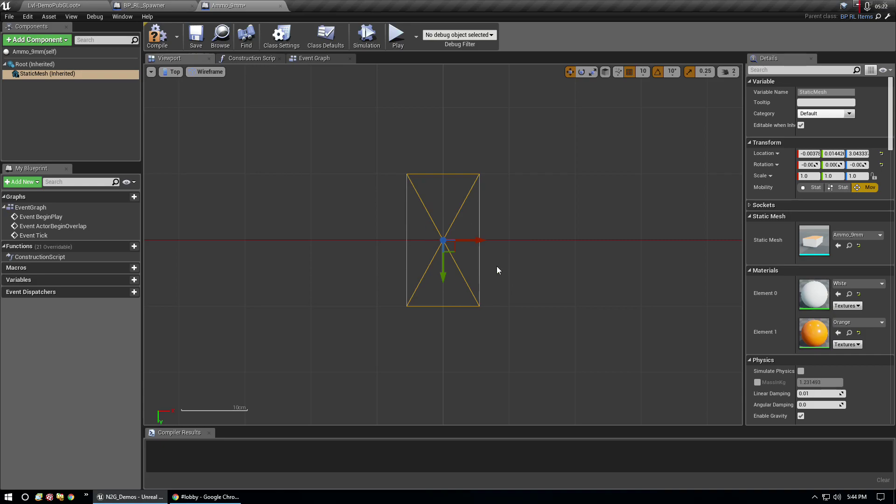
{"action": "left_click", "coordinate": [172, 73]}
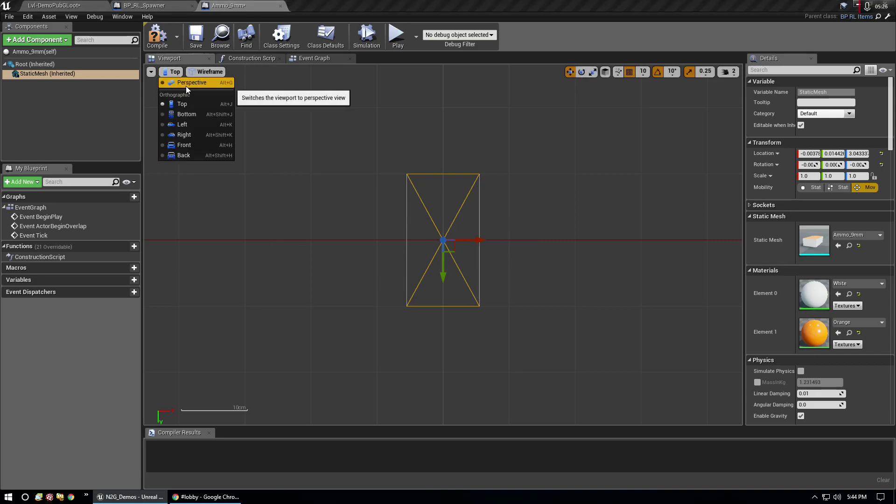
{"action": "left_click", "coordinate": [186, 86]}
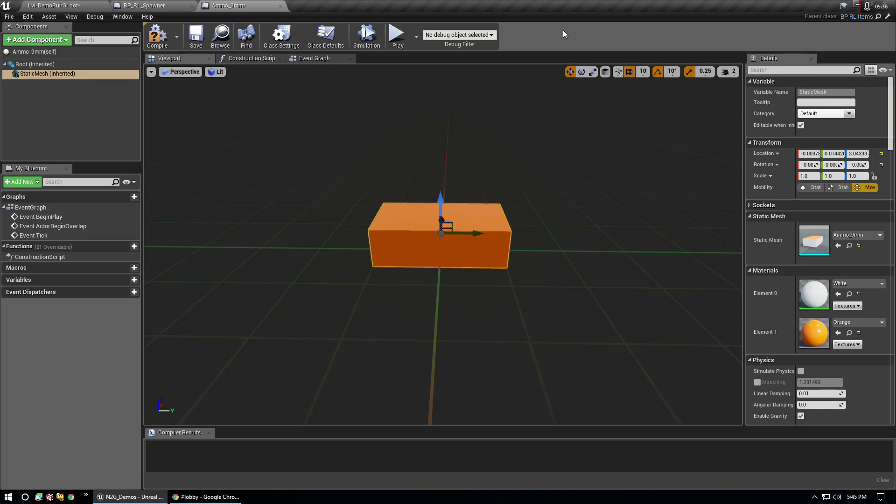
{"action": "left_click", "coordinate": [157, 36]}
{"action": "left_click", "coordinate": [195, 35]}
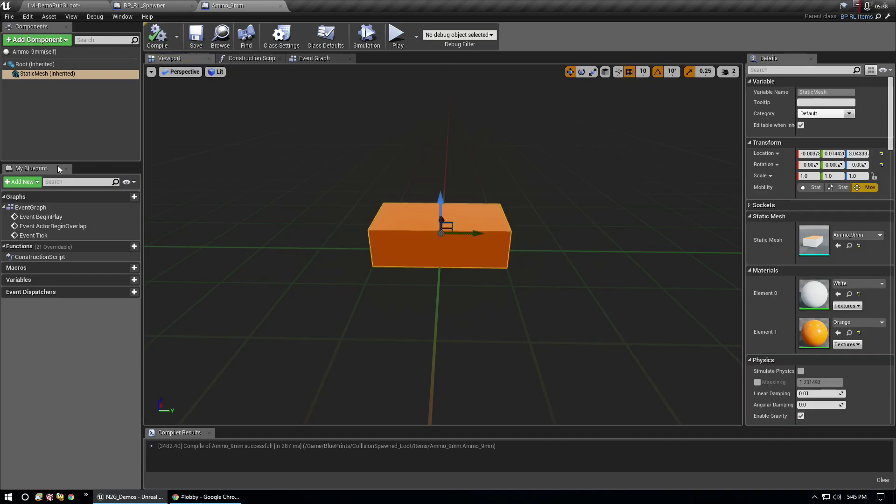
Back in Lvl-DemoPubGLoot, fly into the table room and select floor spawner BP_RL_Spawner5
{"action": "left_click", "coordinate": [63, 5]}
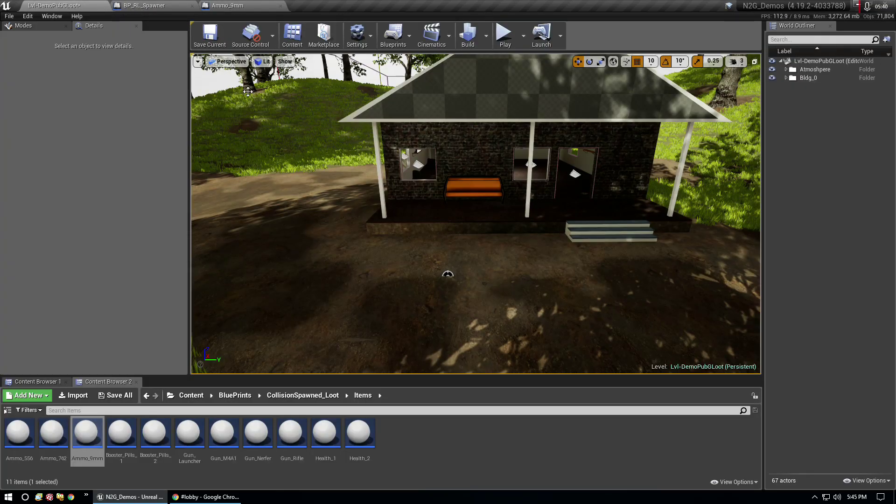
{"action": "left_click_drag", "start_coordinate": [448, 279], "coordinate": [466, 210]}
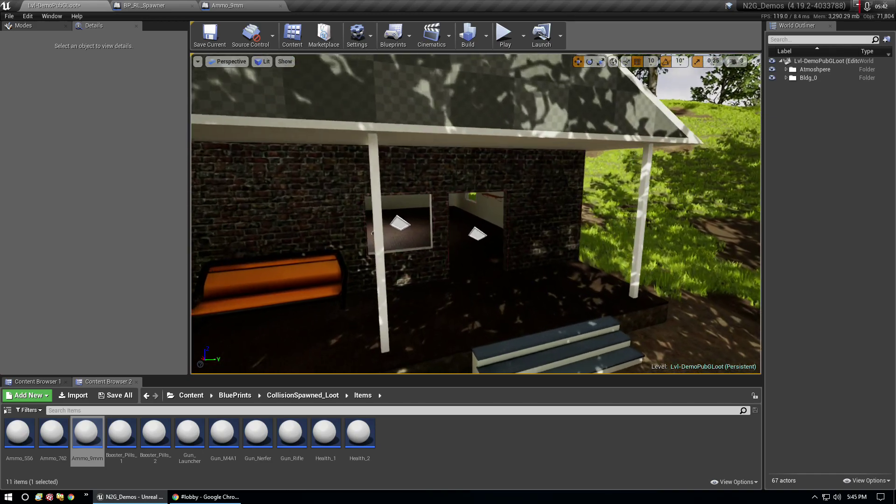
{"action": "mouse_move", "coordinate": [476, 215]}
{"action": "right_mouse_down"}
{"action": "mouse_move", "coordinate": [476, 233]}
{"action": "mouse_move", "coordinate": [467, 231]}
{"action": "right_mouse_up"}
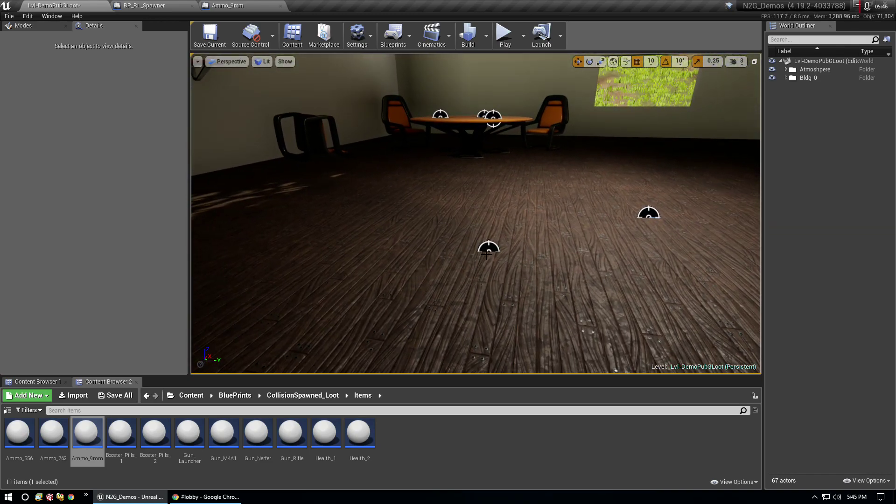
{"action": "left_click", "coordinate": [488, 247]}
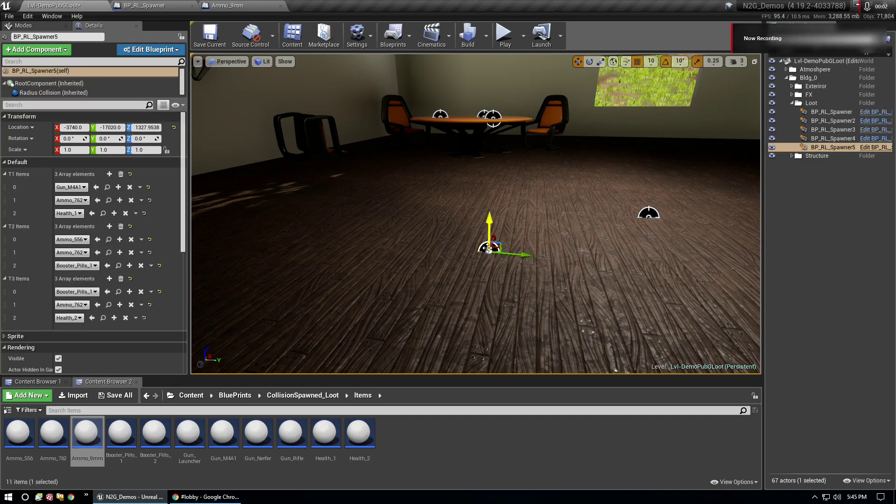
Set BP_RL_Spawner5's T2 element 0 to Ammo_9mm
{"action": "left_click", "coordinate": [72, 239]}
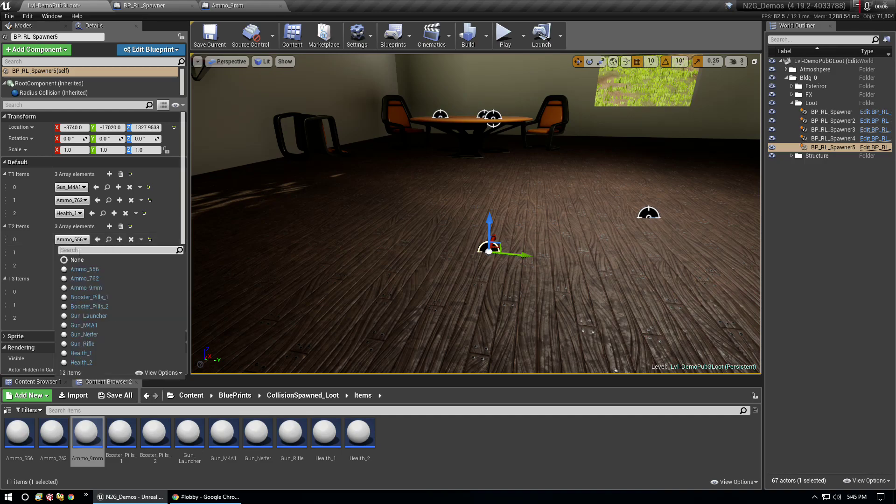
{"action": "left_click", "coordinate": [95, 288]}
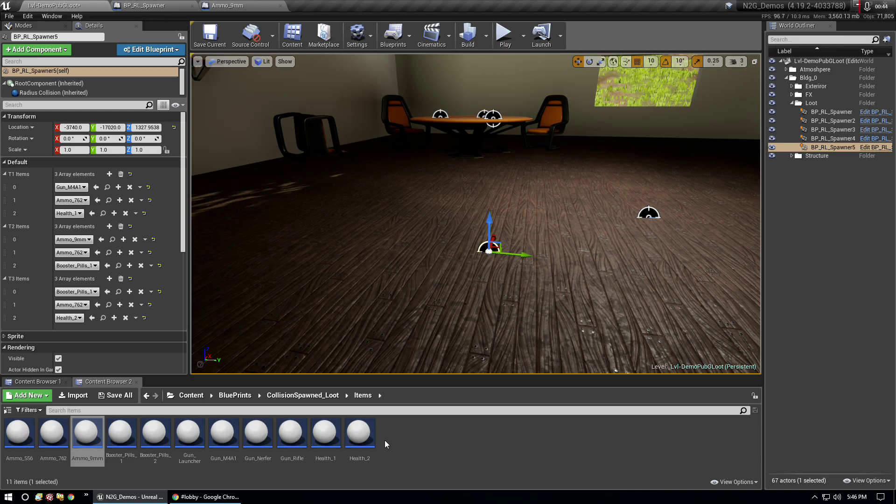
{"action": "left_click", "coordinate": [406, 432]}
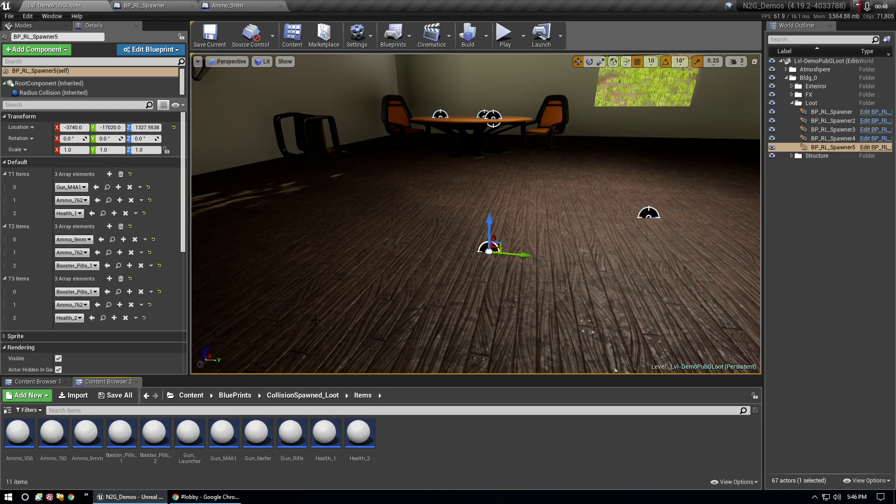
{"action": "left_click", "coordinate": [97, 239]}
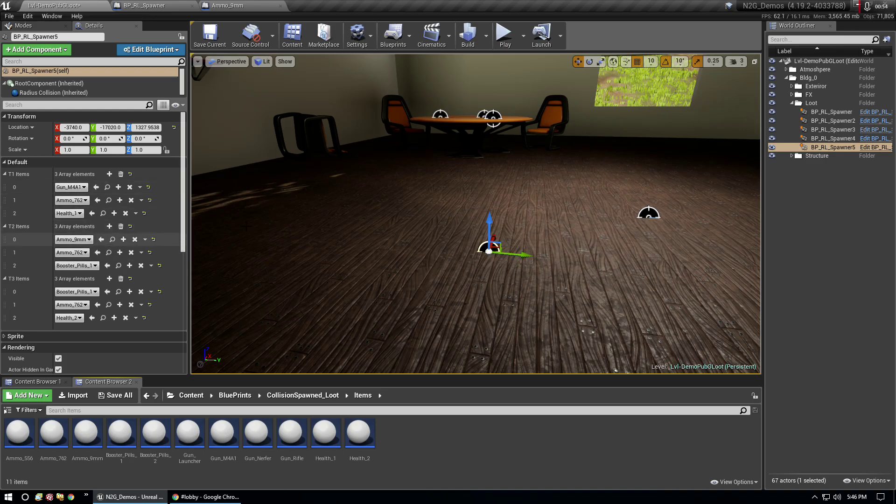
Set T2 element 1 of the table spawner BP_RL_Spawner to Ammo_9mm
{"action": "left_click", "coordinate": [440, 115]}
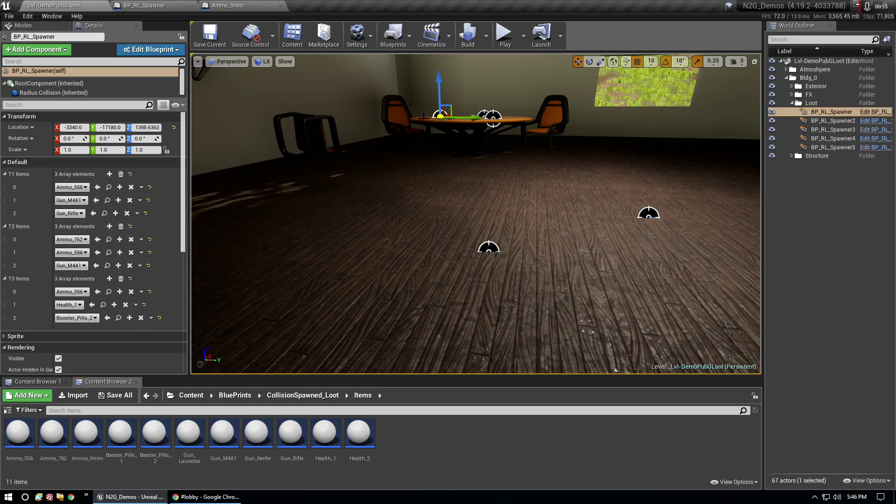
{"action": "left_click", "coordinate": [72, 252]}
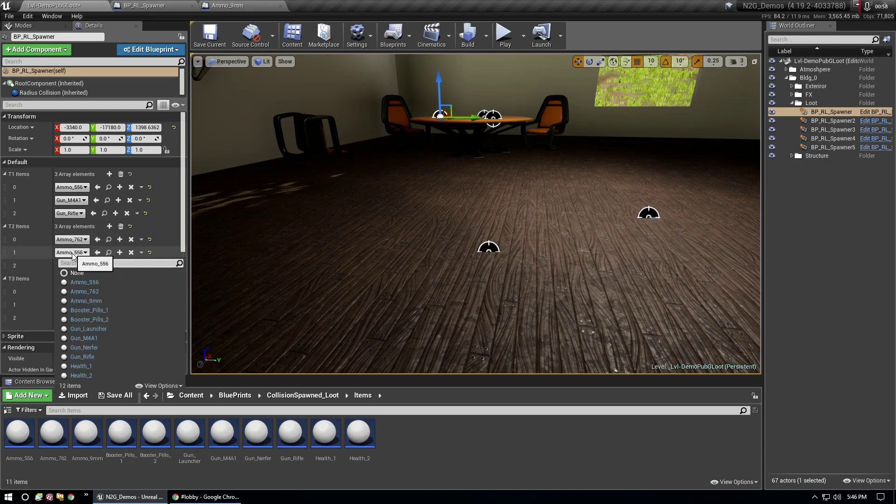
{"action": "left_click", "coordinate": [90, 298]}
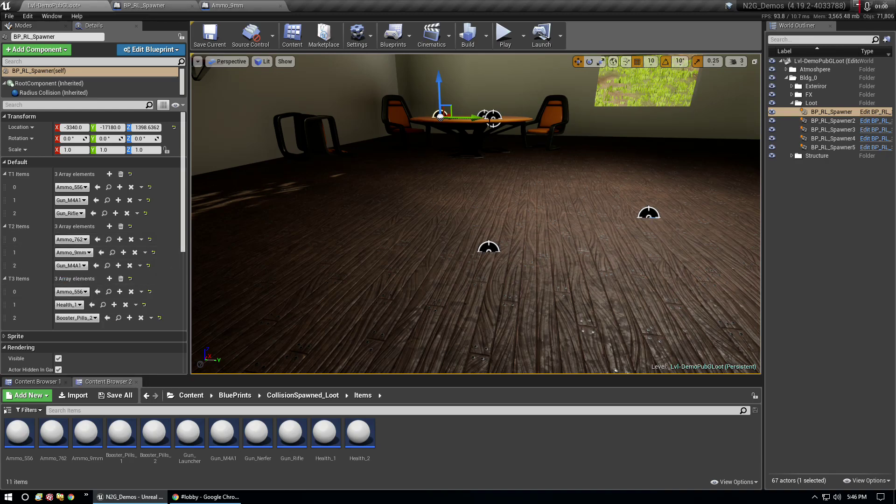
Set BP_RL_Spawner3's T3 element 2 to Ammo_9mm, then deselect it
{"action": "left_click", "coordinate": [493, 119]}
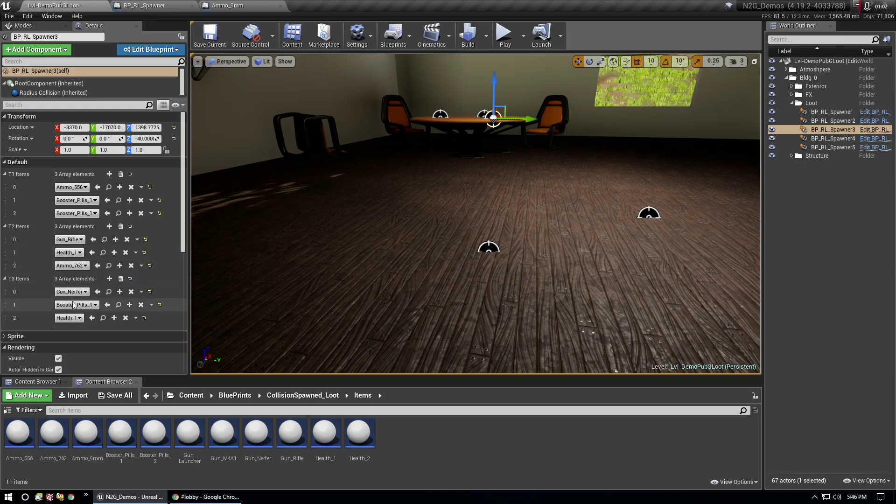
{"action": "left_click", "coordinate": [95, 305]}
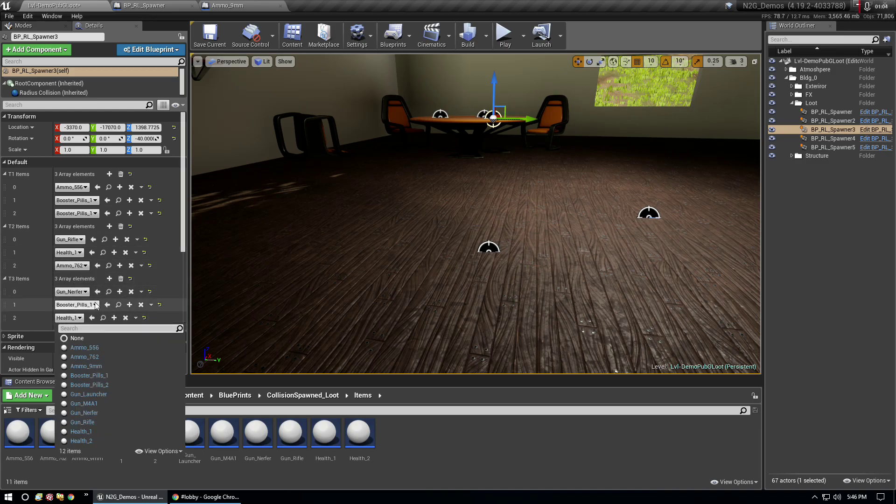
{"action": "left_click", "coordinate": [82, 366]}
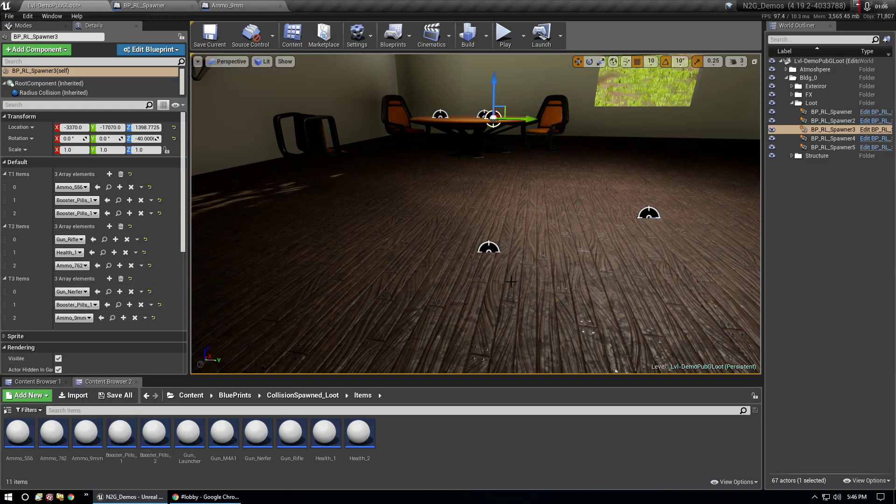
{"action": "left_click", "coordinate": [834, 400]}
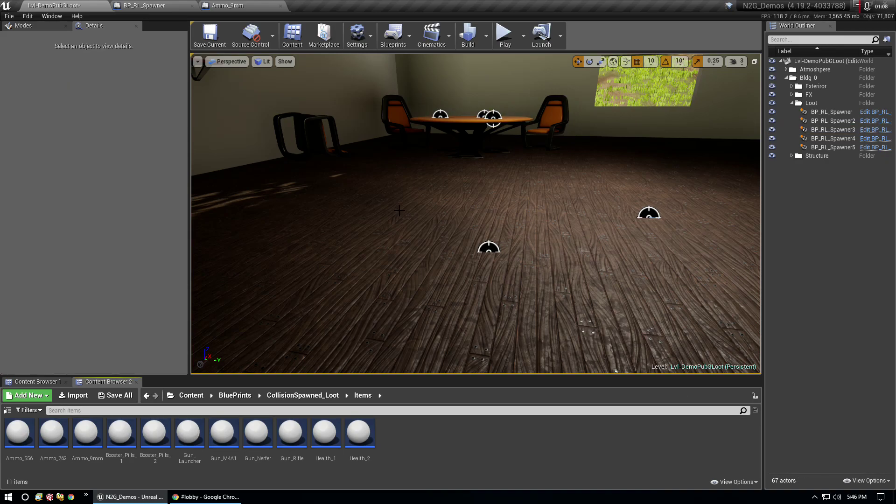
Play the level once, walking through the room and out onto the porch to see the loot
{"action": "right_click_drag", "start_coordinate": [475, 215], "coordinate": [474, 214]}
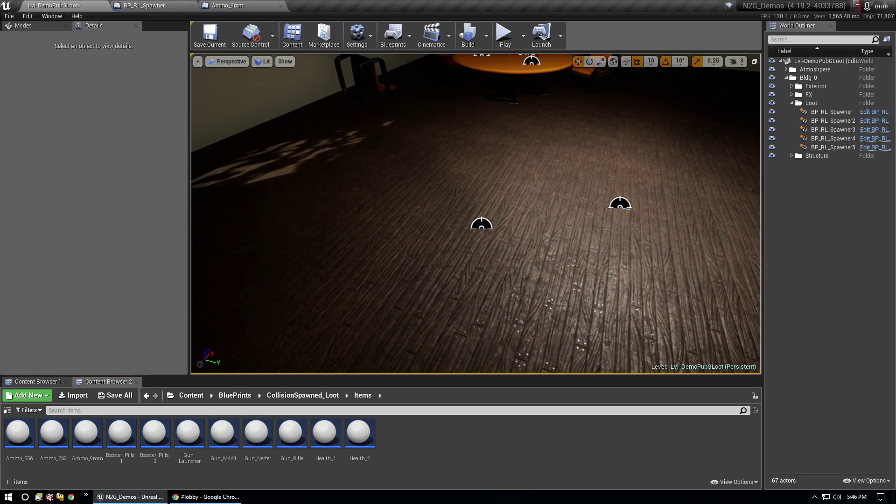
{"action": "left_click", "coordinate": [47, 382]}
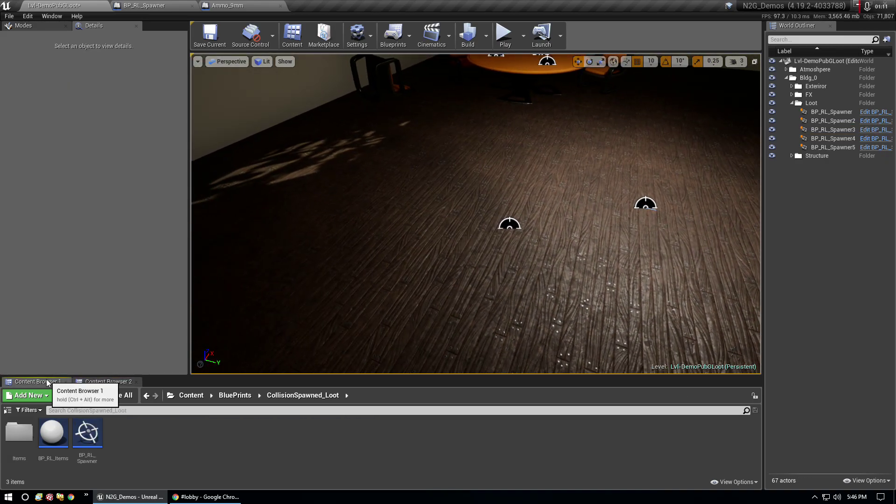
{"action": "left_click", "coordinate": [504, 35]}
{"action": "key", "text": "w"}
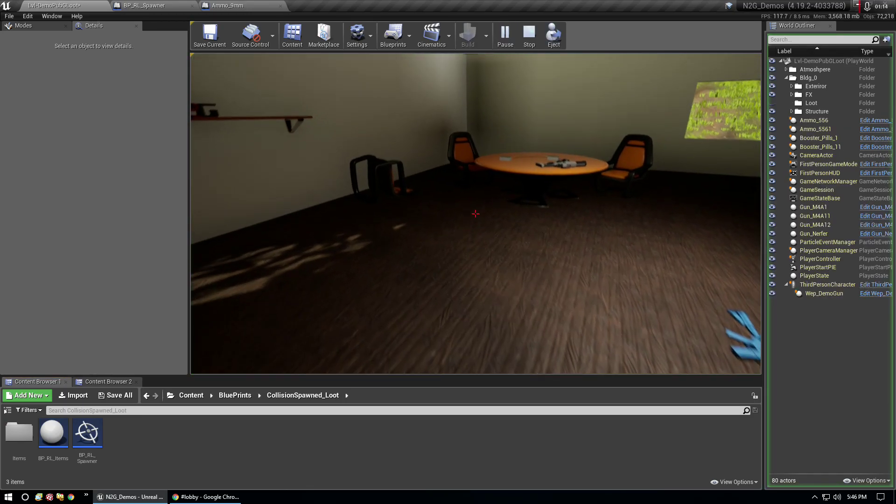
{"action": "key", "text": "w"}
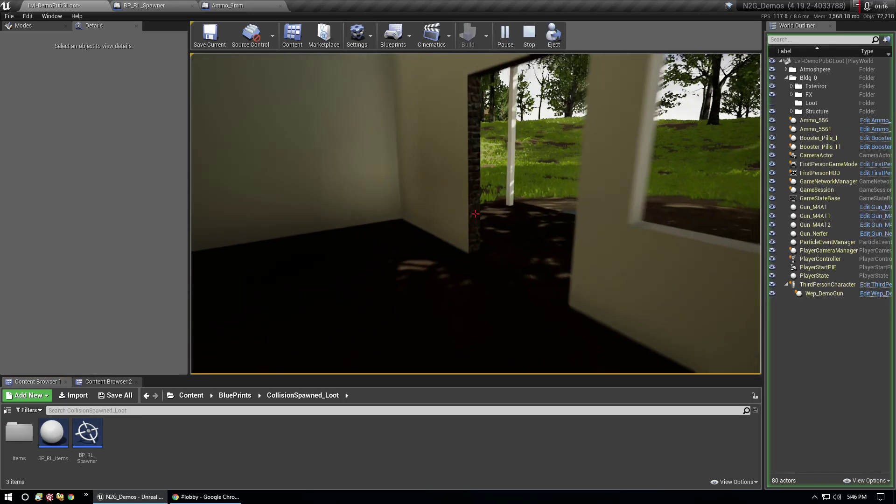
{"action": "key", "text": "w"}
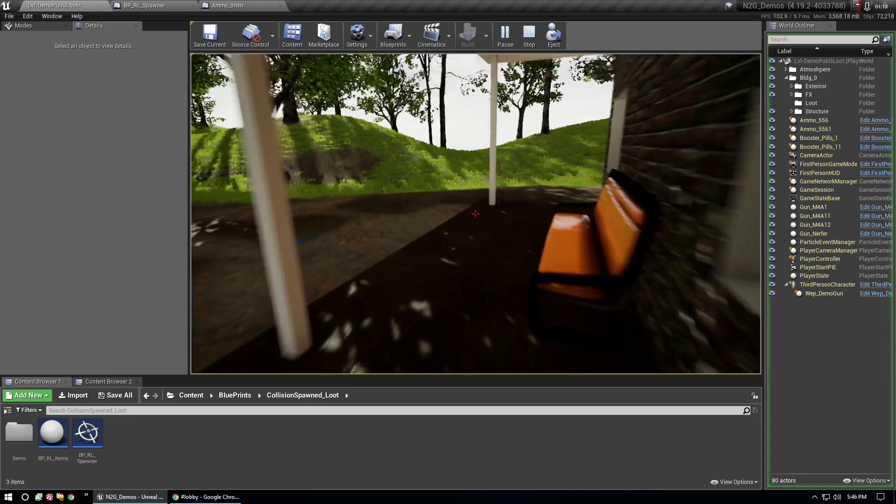
{"action": "key", "text": "w"}
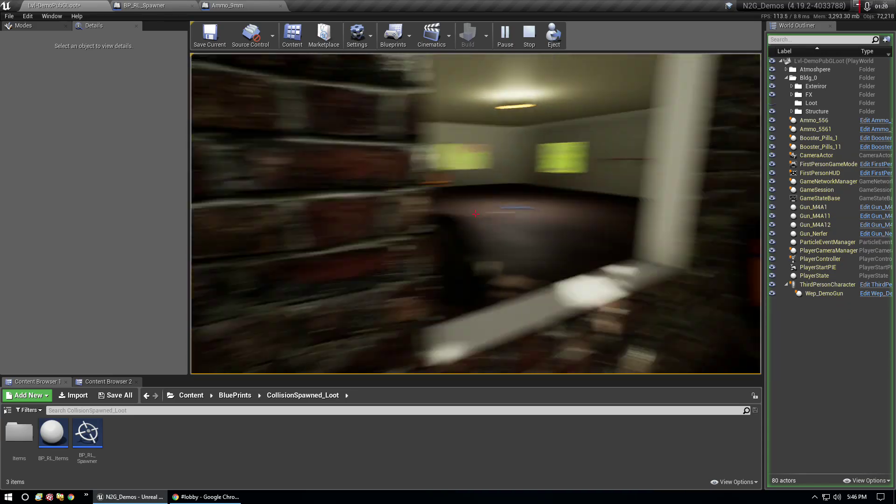
{"action": "key", "text": "s"}
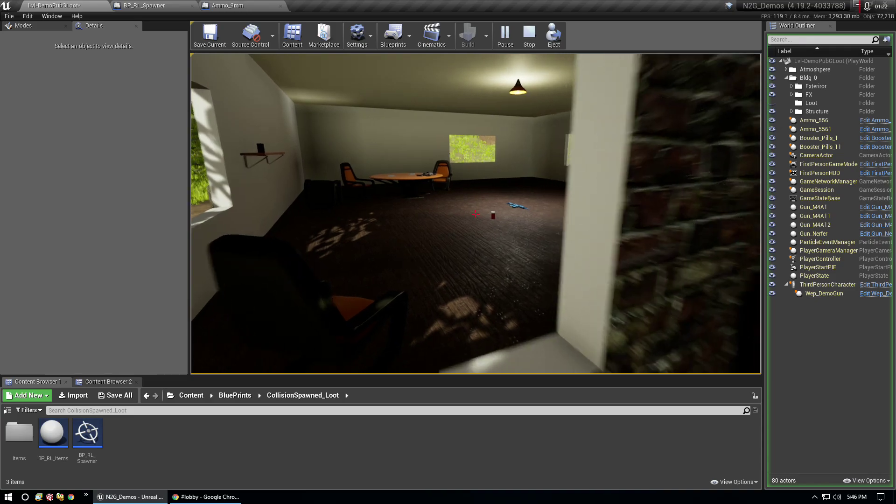
{"action": "key", "text": "w"}
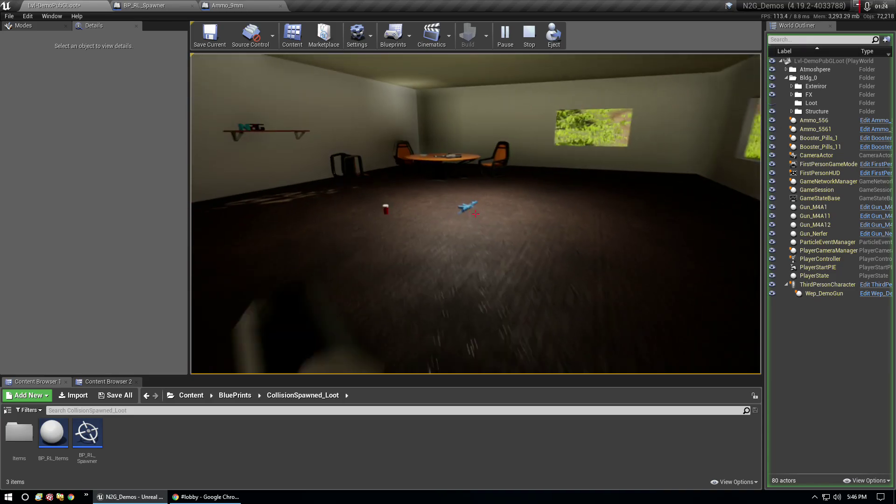
{"action": "key", "text": "Escape"}
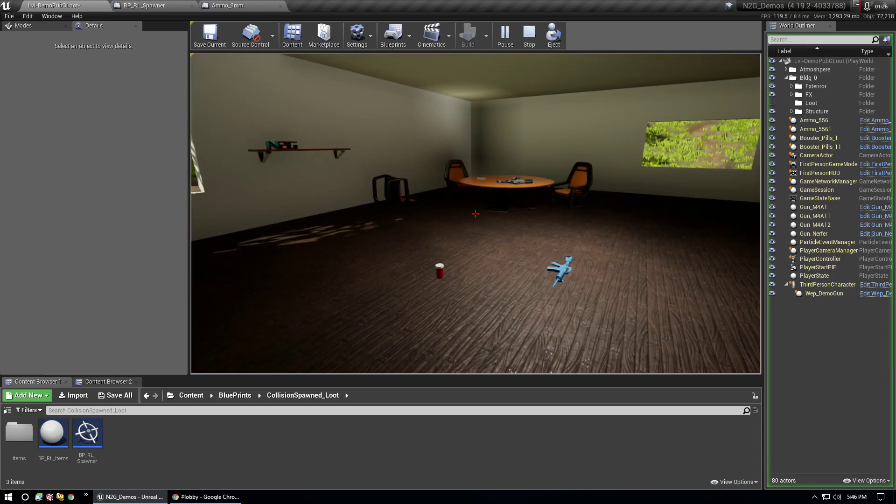
Run five more quick play tests, stopping each with Esc, to compare the spawned loot
{"action": "left_click", "coordinate": [504, 35]}
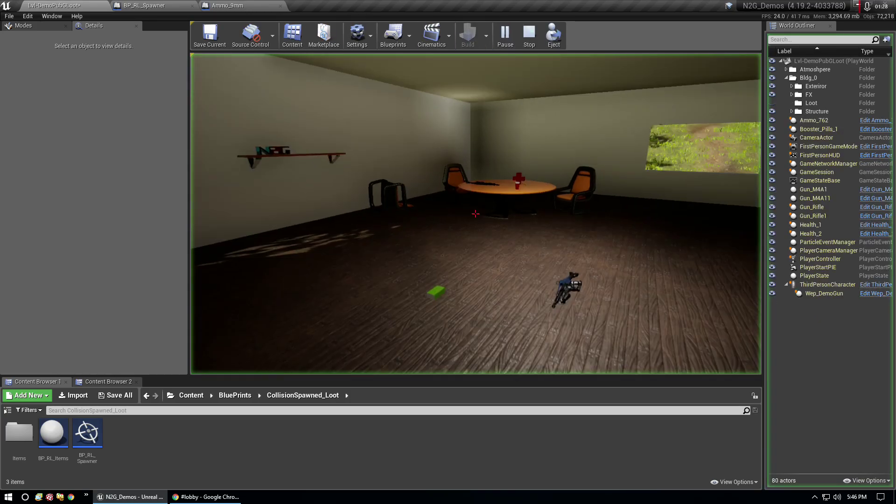
{"action": "key", "text": "Escape"}
{"action": "left_click", "coordinate": [505, 46]}
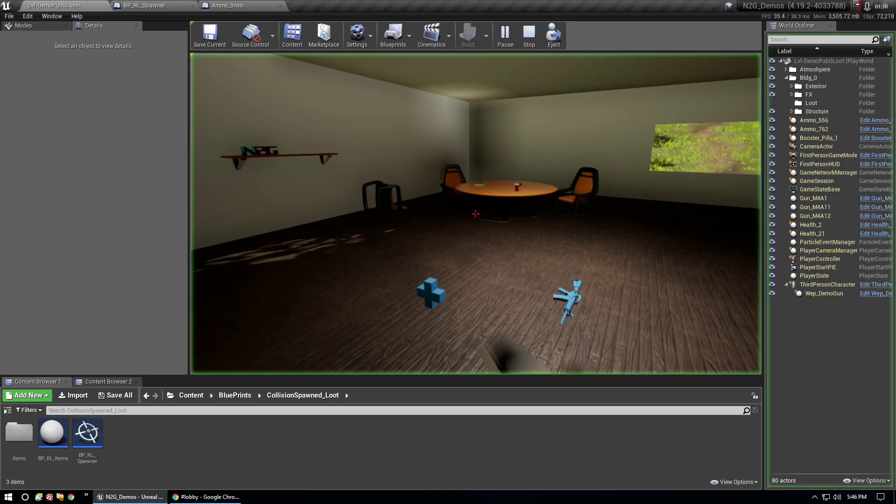
{"action": "key", "text": "Escape"}
{"action": "left_click", "coordinate": [504, 41]}
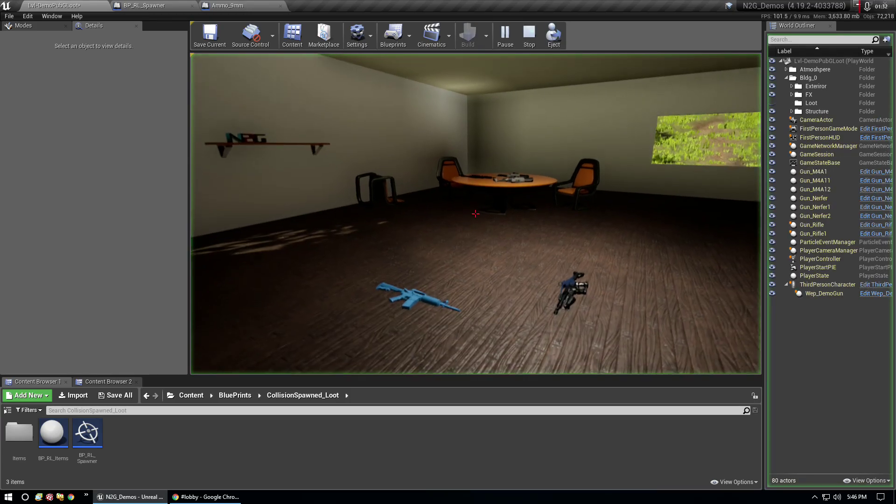
{"action": "key", "text": "Escape"}
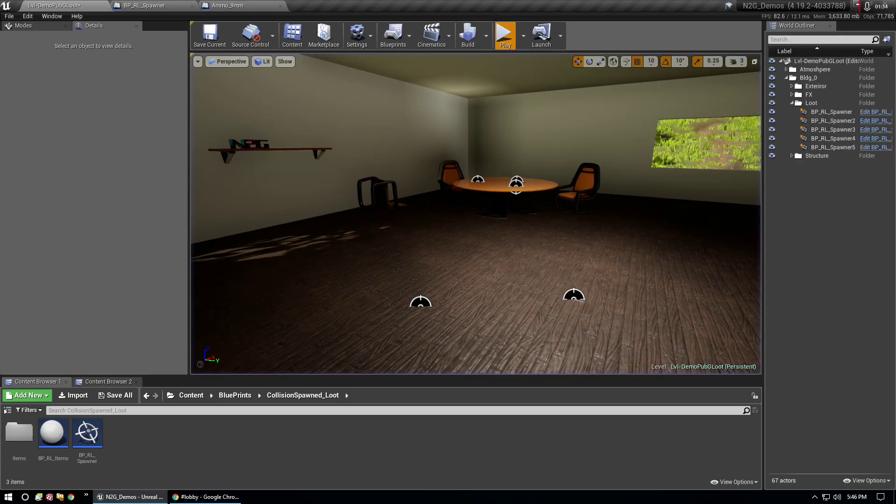
{"action": "left_click", "coordinate": [505, 44]}
{"action": "key", "text": "Escape"}
{"action": "left_click", "coordinate": [503, 43]}
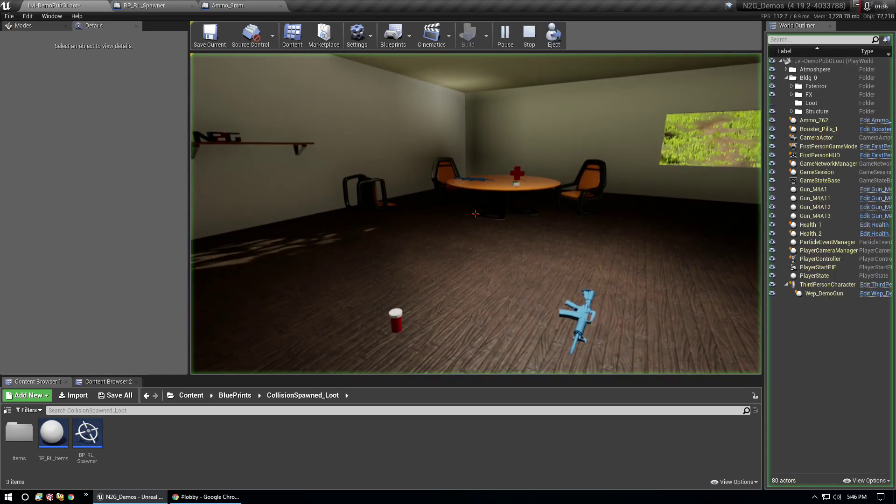
{"action": "key", "text": "Escape"}
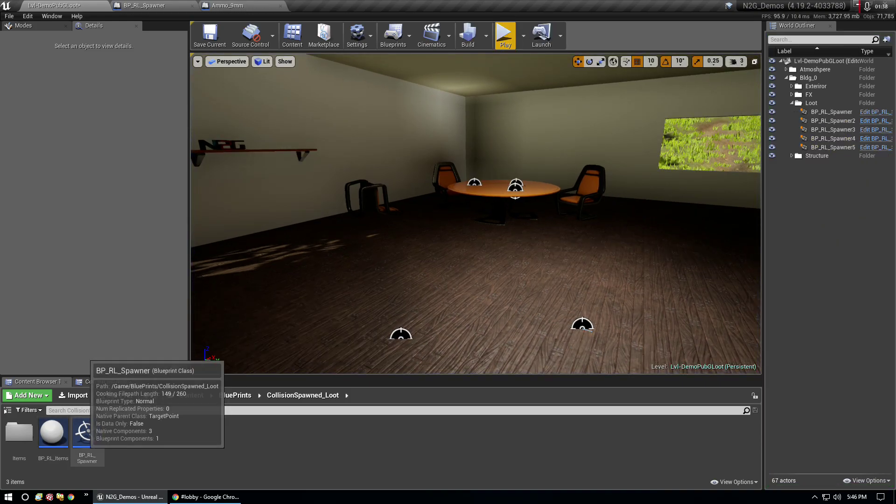
Place a new BP_RL_Spawner on the room floor
{"action": "mouse_move", "coordinate": [87, 432]}
{"action": "left_mouse_down"}
{"action": "mouse_move", "coordinate": [332, 295]}
{"action": "mouse_move", "coordinate": [194, 450]}
{"action": "left_mouse_up"}
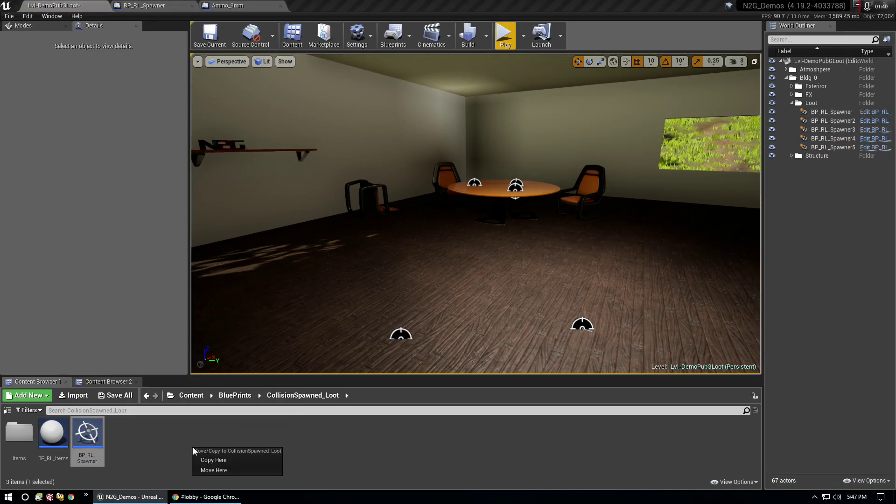
{"action": "key", "text": "Escape"}
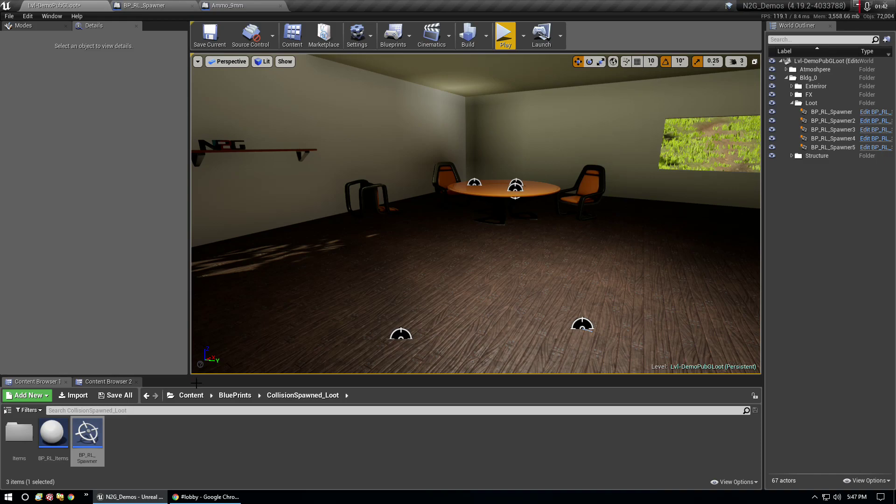
{"action": "left_click_drag", "start_coordinate": [88, 432], "coordinate": [411, 277]}
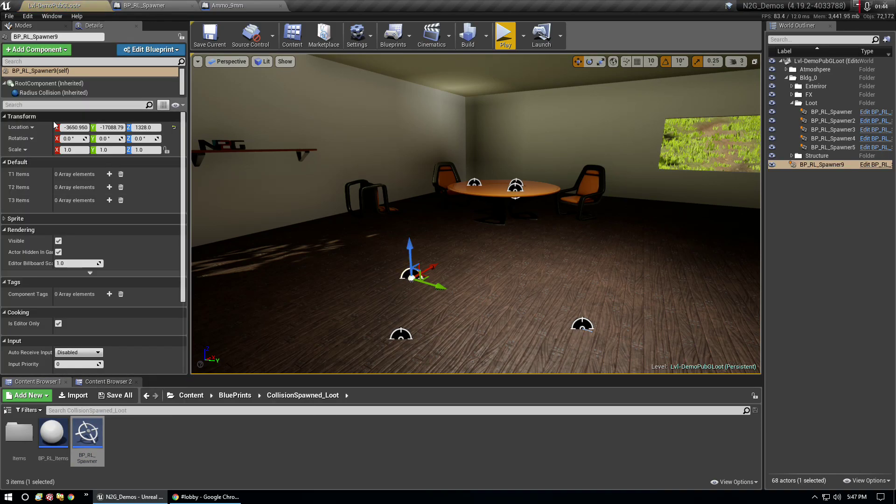
Add one entry each to T1, T2 and T3 Items and set all three to Ammo_9mm
{"action": "left_click", "coordinate": [108, 186]}
{"action": "left_click", "coordinate": [110, 173]}
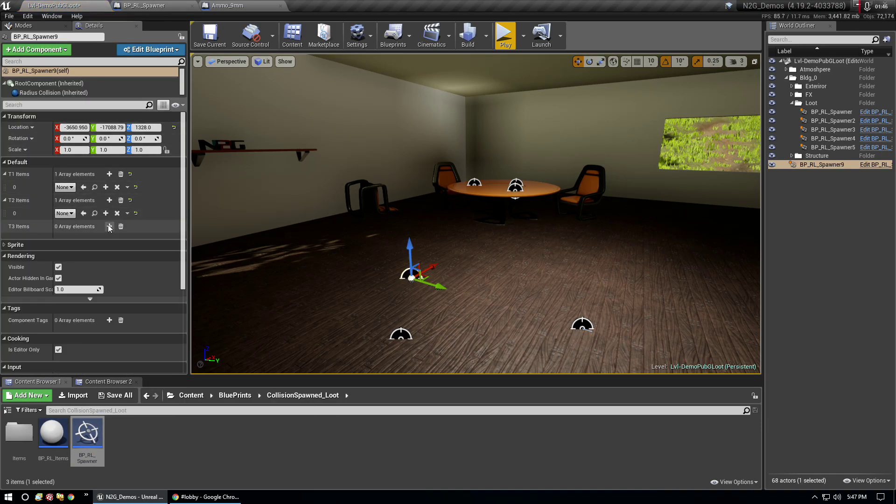
{"action": "left_click", "coordinate": [109, 226]}
{"action": "left_click", "coordinate": [69, 188]}
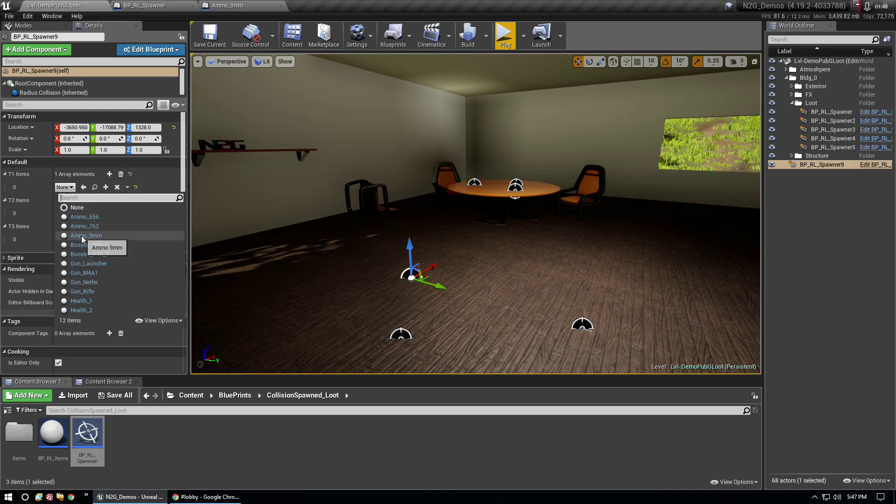
{"action": "left_click", "coordinate": [71, 221]}
{"action": "left_click", "coordinate": [66, 213]}
{"action": "left_click", "coordinate": [72, 261]}
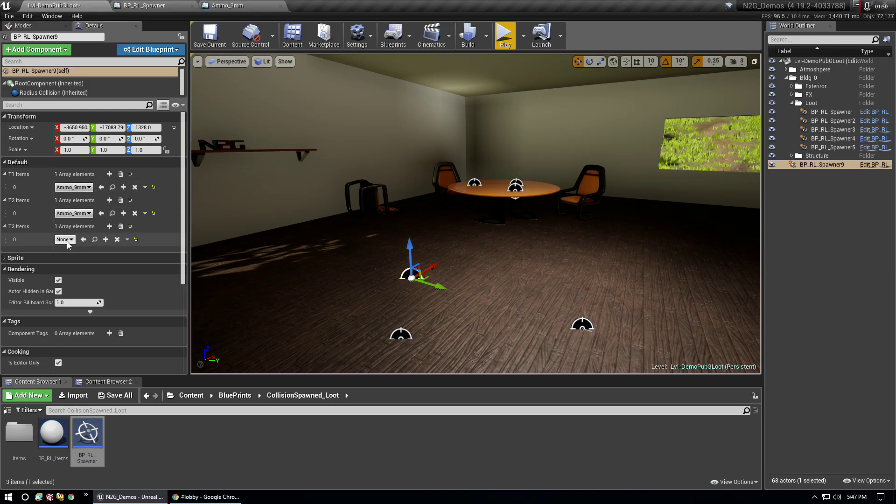
{"action": "left_click", "coordinate": [65, 239]}
{"action": "left_click", "coordinate": [75, 287]}
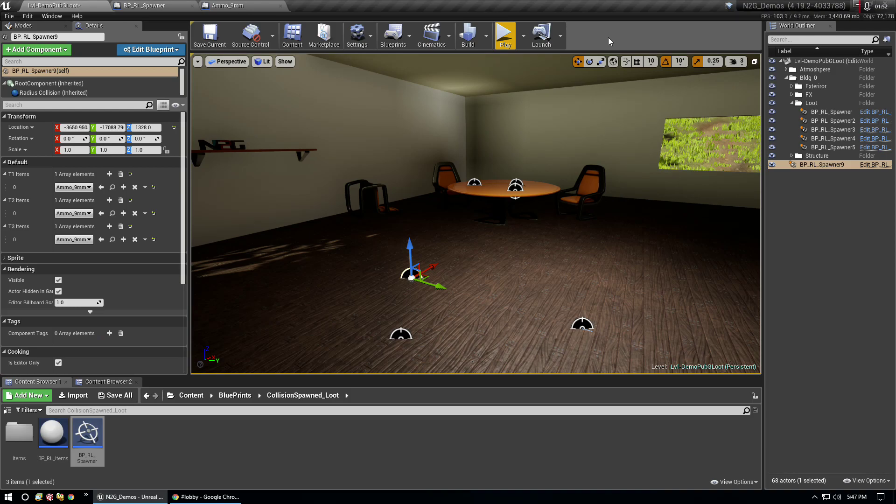
{"action": "left_click", "coordinate": [506, 37]}
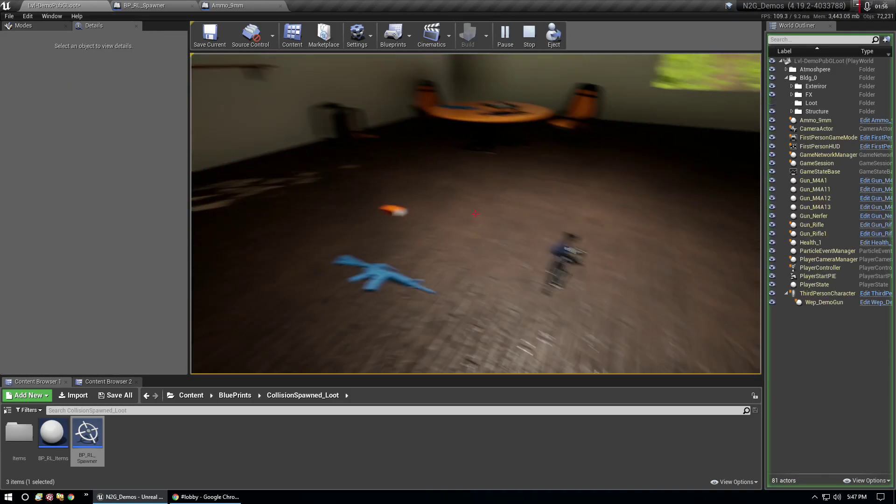
{"action": "key", "text": "w"}
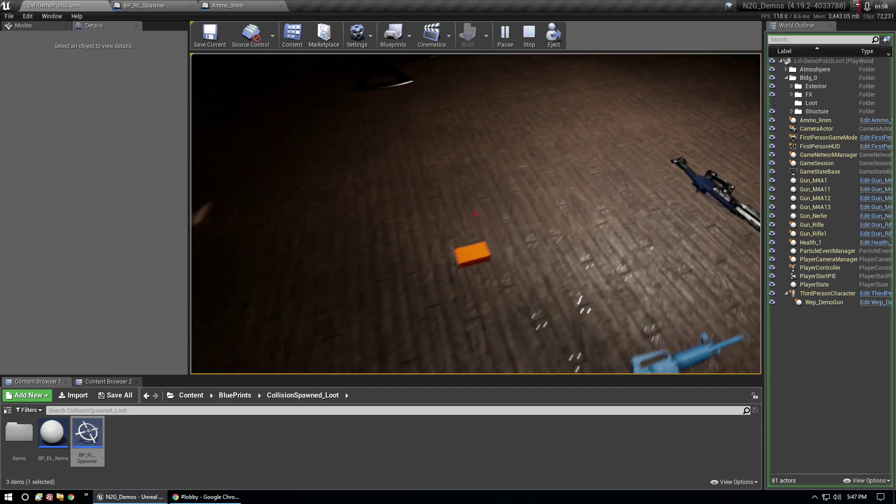
{"action": "key", "text": "Pause"}
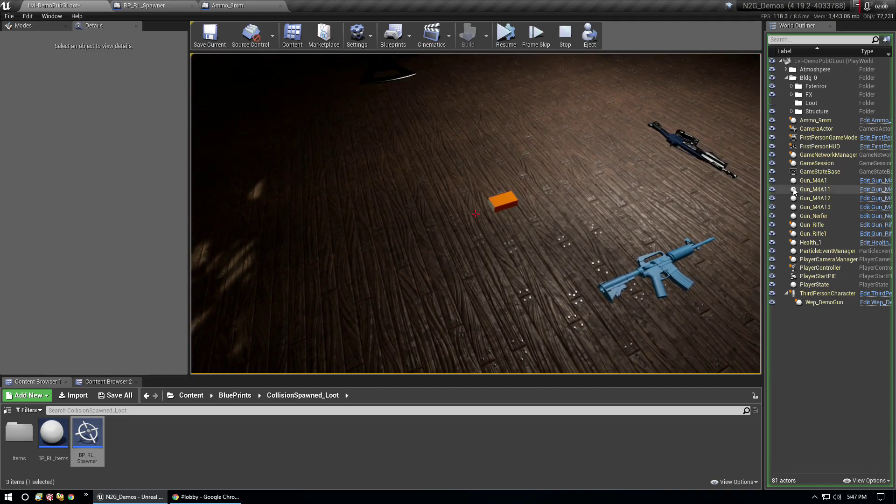
{"action": "left_click", "coordinate": [590, 35]}
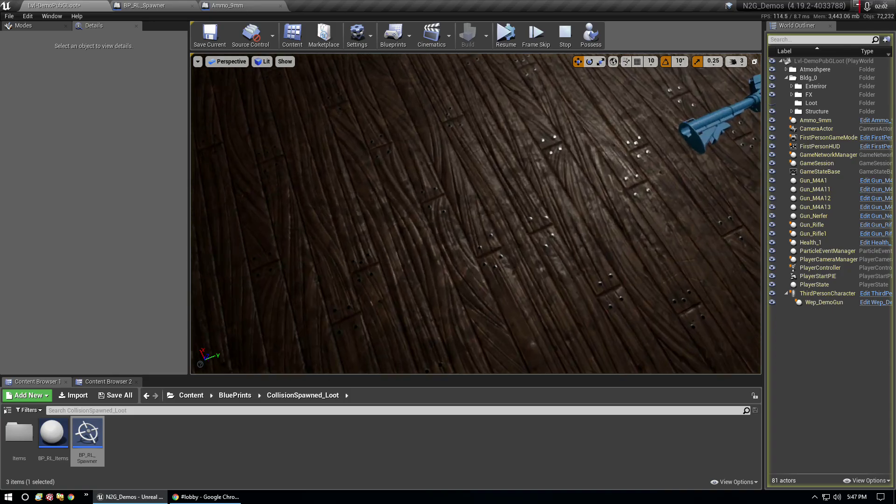
{"action": "mouse_move", "coordinate": [476, 233]}
{"action": "right_mouse_down"}
{"action": "mouse_move", "coordinate": [466, 186]}
{"action": "mouse_move", "coordinate": [466, 280]}
{"action": "mouse_move", "coordinate": [466, 210]}
{"action": "right_mouse_up"}
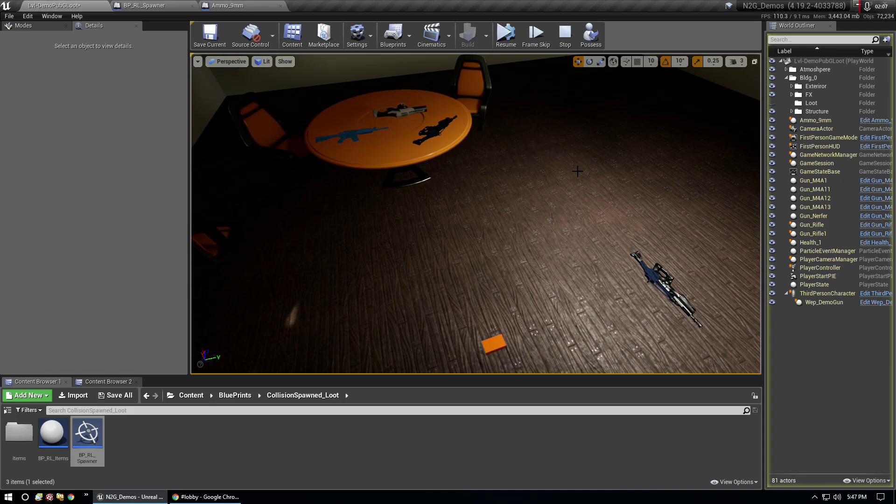
{"action": "left_click", "coordinate": [565, 35]}
{"action": "right_click_drag", "start_coordinate": [551, 165], "coordinate": [551, 196]}
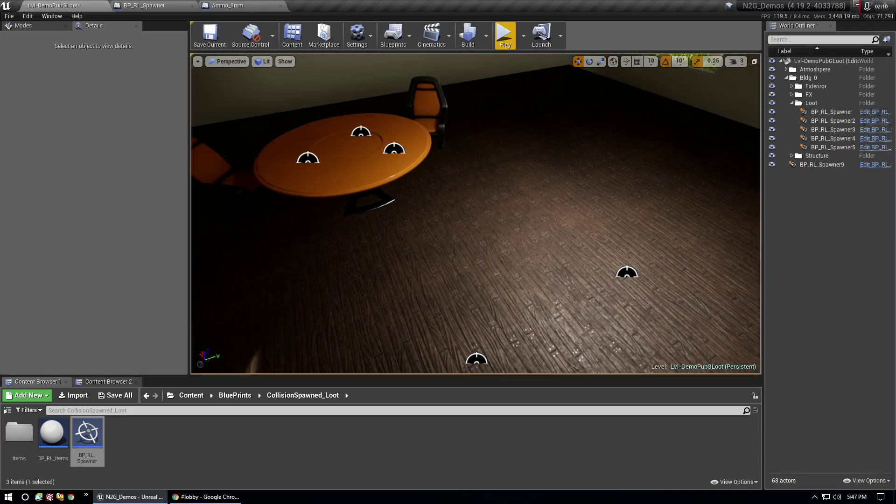
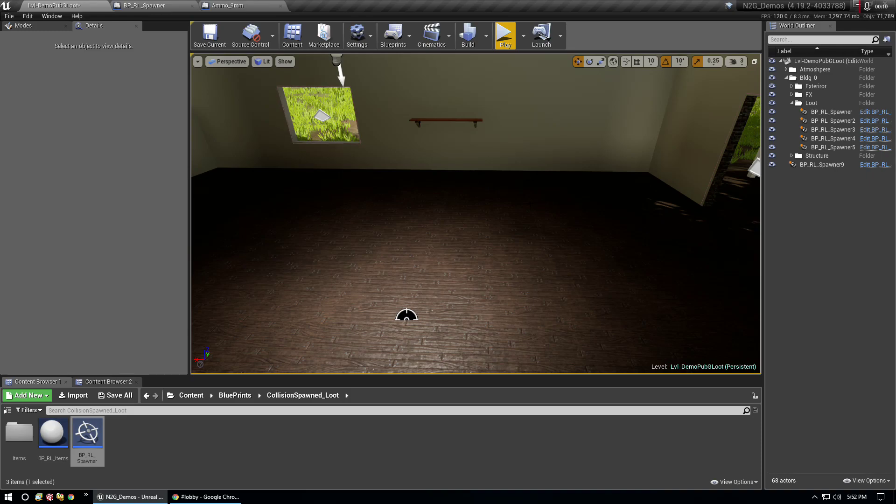
Fly out to an elevated view over the house porch and collapse the interior Loot folder
{"action": "right_click_drag", "start_coordinate": [475, 213], "coordinate": [248, 58]}
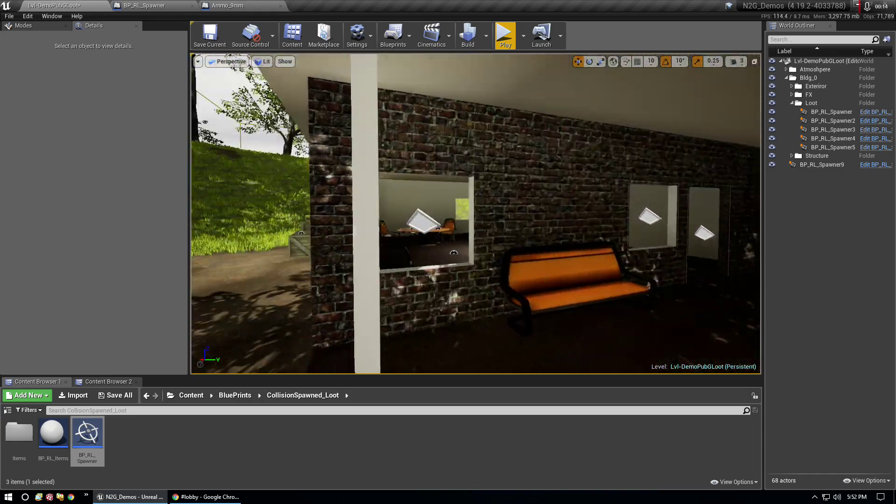
{"action": "mouse_move", "coordinate": [454, 252]}
{"action": "right_mouse_down"}
{"action": "mouse_move", "coordinate": [442, 270]}
{"action": "mouse_move", "coordinate": [466, 254]}
{"action": "right_mouse_up"}
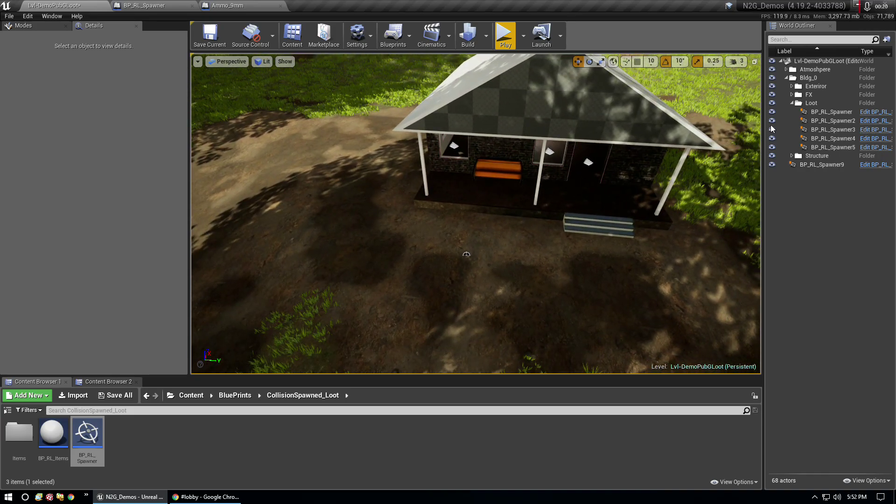
{"action": "left_click", "coordinate": [792, 104]}
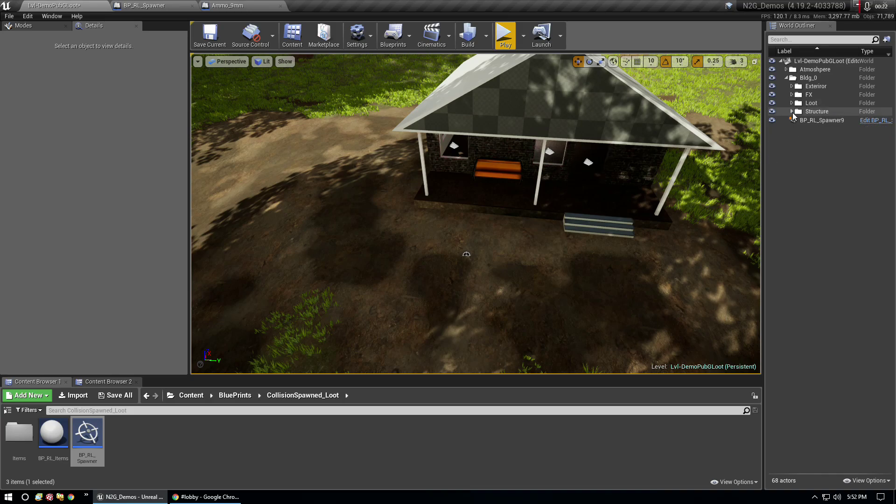
Delete the stray BP_RL_Spawner9 actor and select the Bldg_0 folder
{"action": "left_click", "coordinate": [801, 121]}
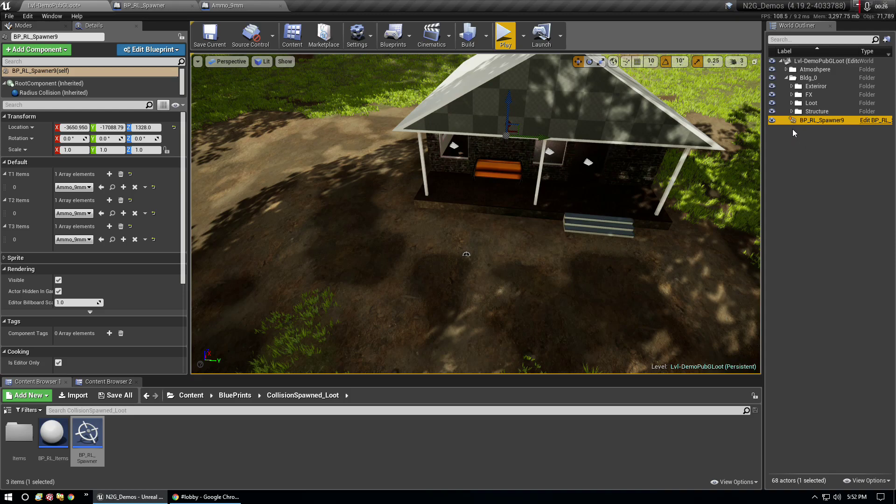
{"action": "key", "text": "Delete"}
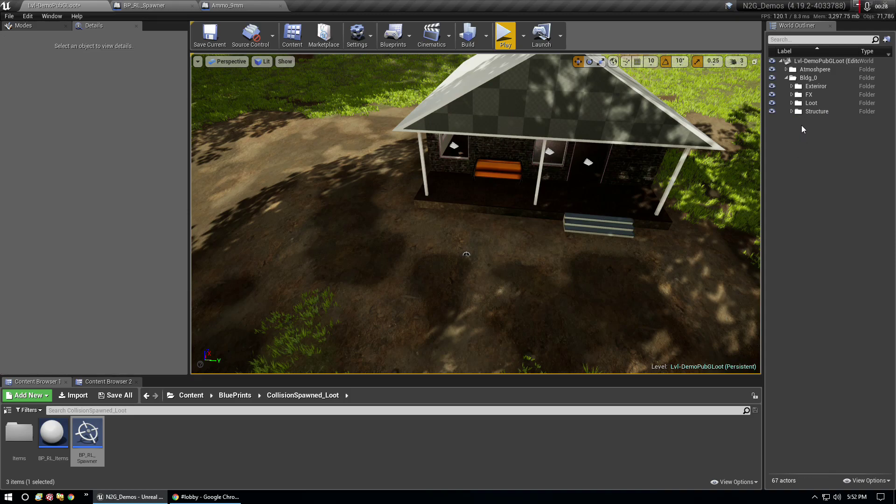
{"action": "left_click", "coordinate": [803, 78]}
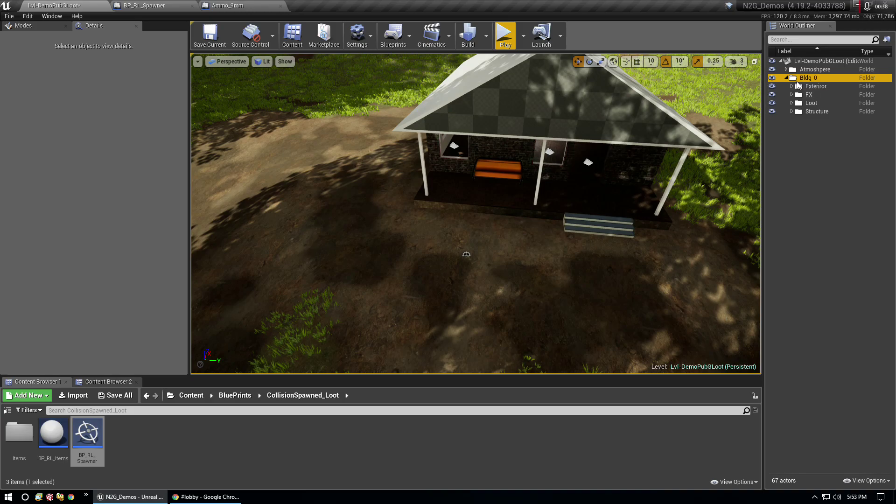
Expand Bldg_0's Exterior folder and its Loot subfolder of exterior spawners
{"action": "left_click", "coordinate": [792, 86]}
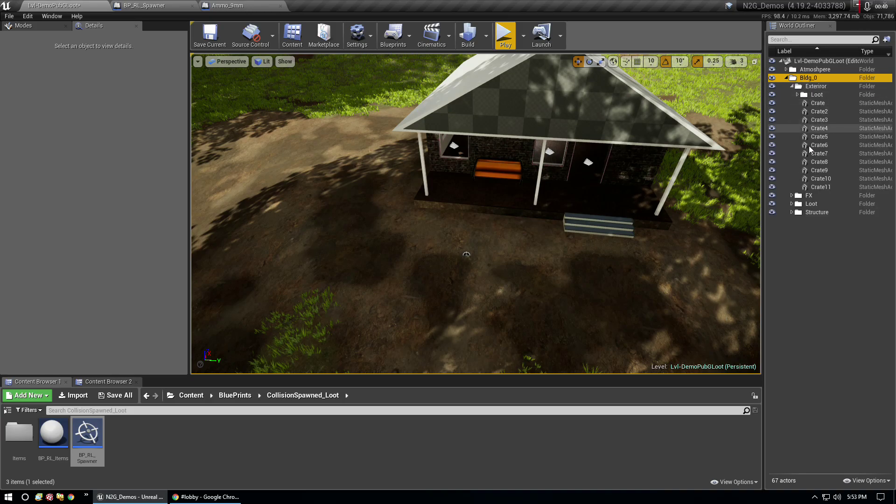
{"action": "left_click", "coordinate": [797, 94]}
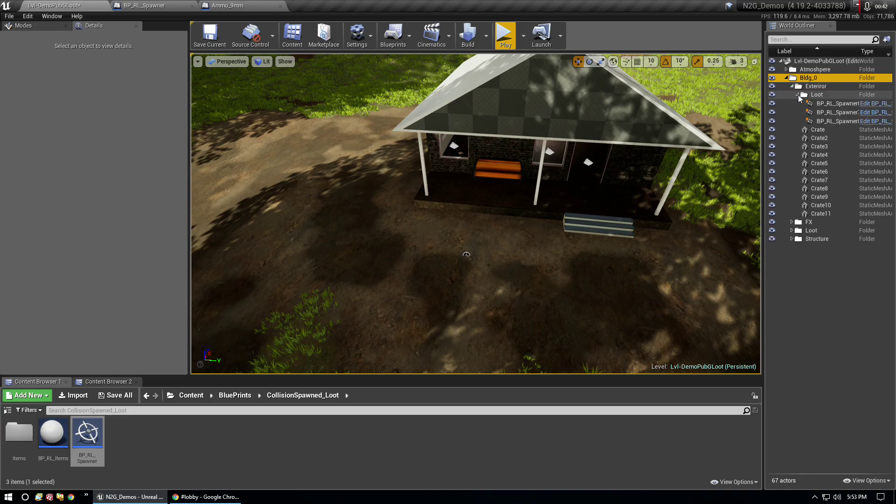
{"action": "left_click", "coordinate": [798, 94]}
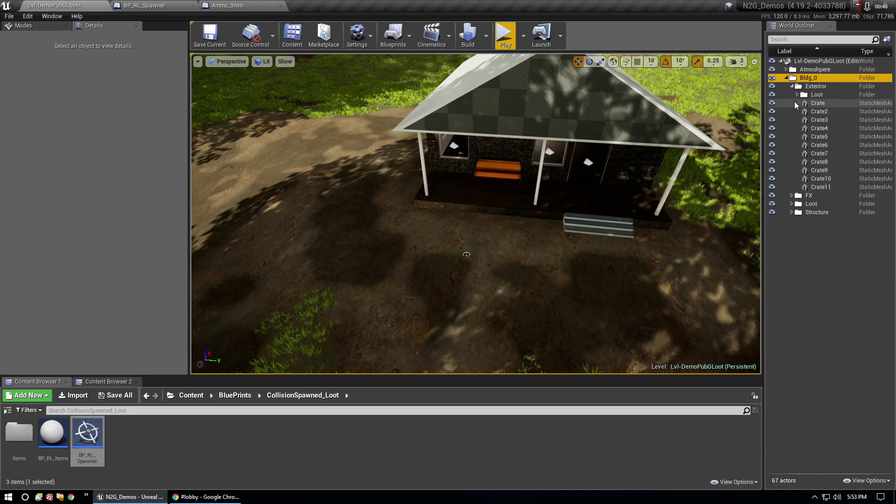
{"action": "left_click", "coordinate": [794, 94]}
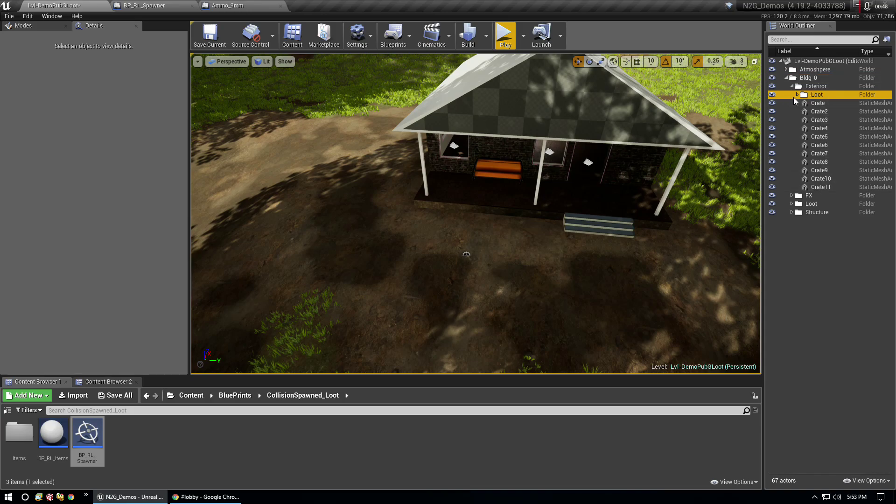
{"action": "left_click", "coordinate": [797, 94]}
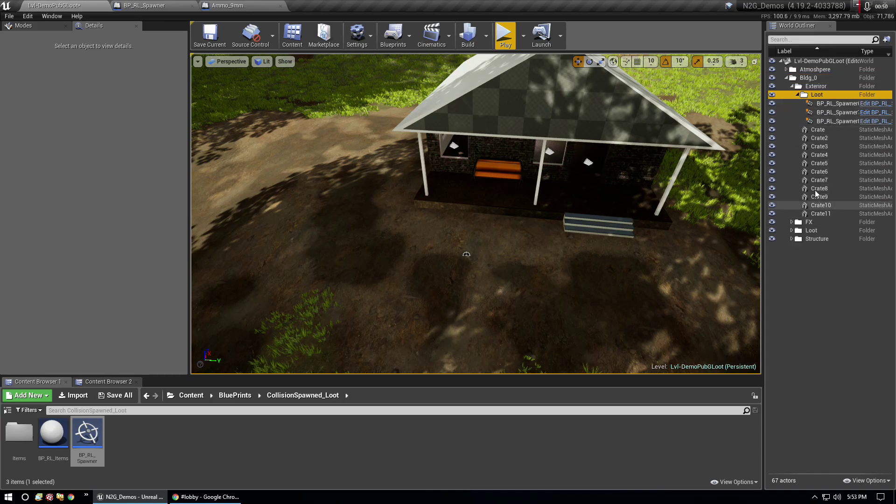
Expand the FX, Deco, Loot and Structure folders under Bldg_0 to review their contents
{"action": "left_click", "coordinate": [795, 223]}
{"action": "left_click", "coordinate": [791, 222]}
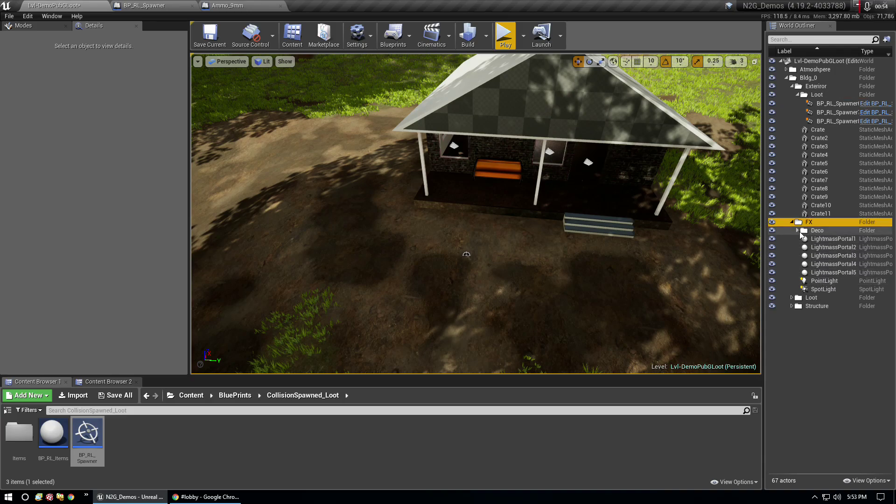
{"action": "left_click", "coordinate": [798, 231]}
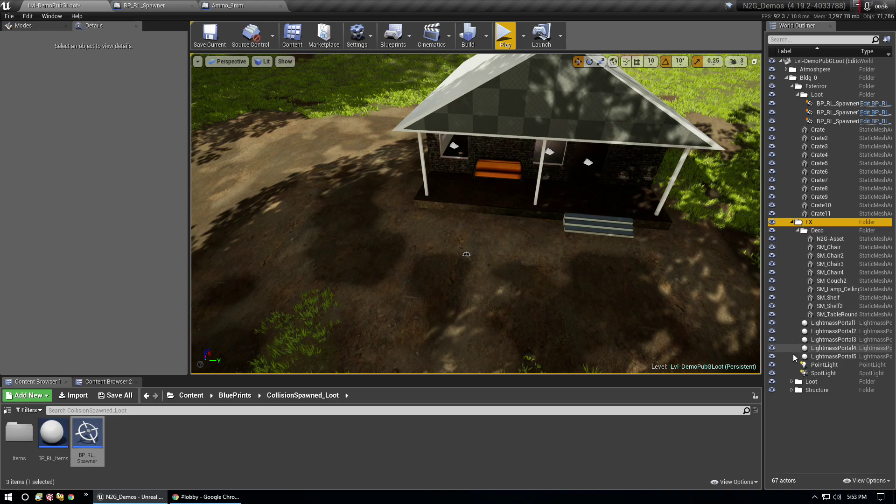
{"action": "left_click", "coordinate": [792, 381]}
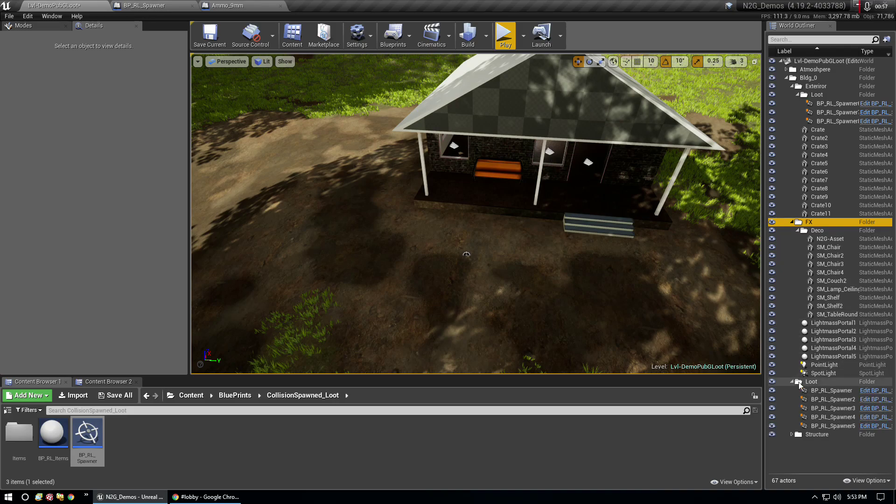
{"action": "left_click", "coordinate": [791, 434]}
{"action": "scroll", "coordinate": [812, 373], "scroll_direction": "down", "scroll_amount": 3}
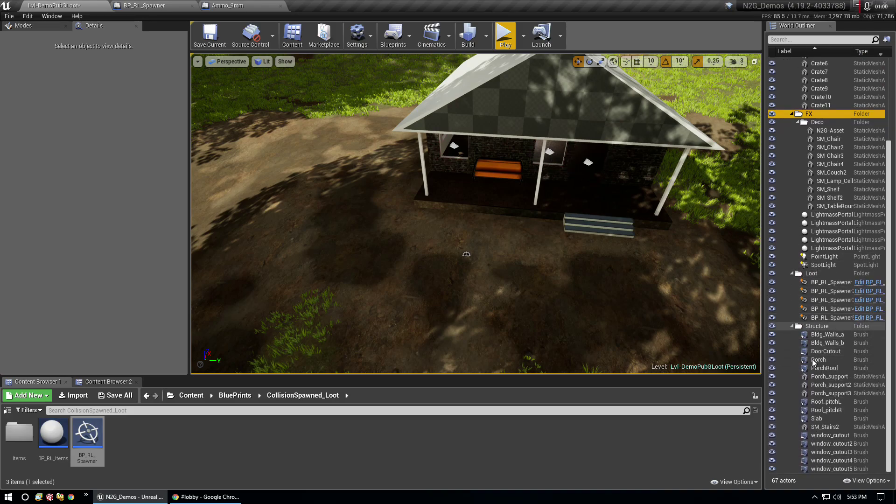
{"action": "scroll", "coordinate": [802, 354], "scroll_direction": "up", "scroll_amount": 5}
{"action": "scroll", "coordinate": [798, 325], "scroll_direction": "up", "scroll_amount": 2}
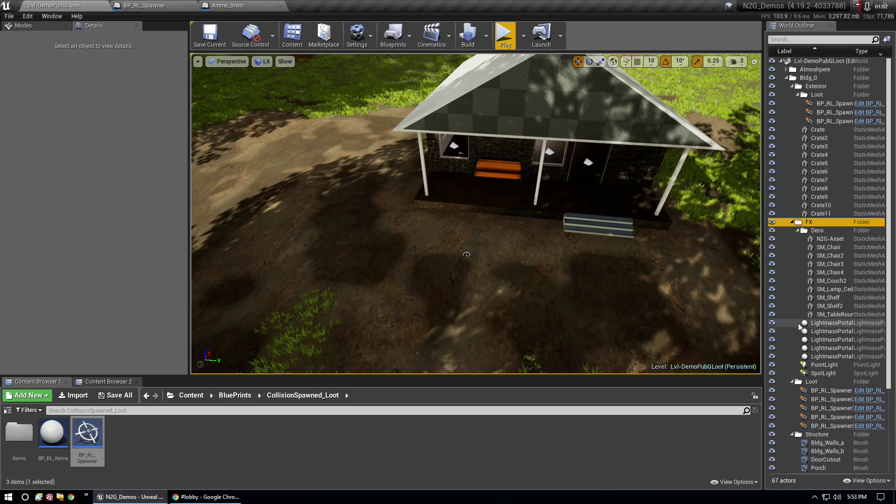
{"action": "right_click", "coordinate": [810, 62]}
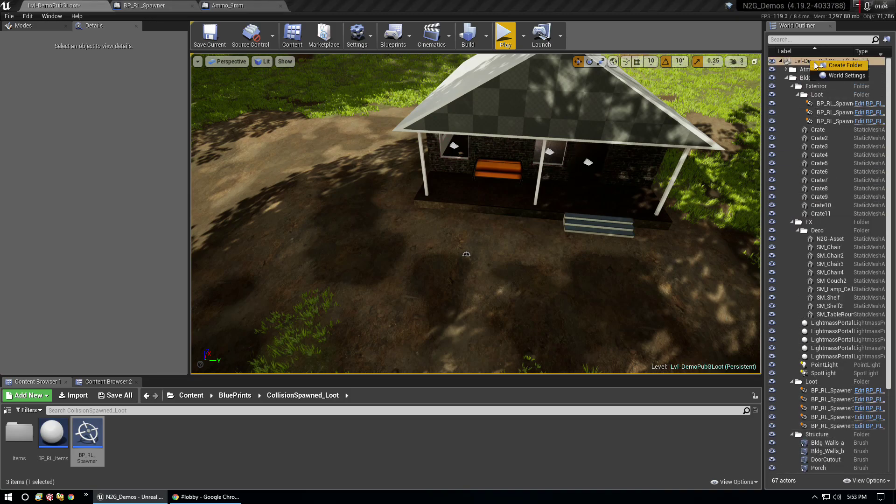
Create a new top-level folder named Bldg_1 alongside Bldg_0
{"action": "left_click", "coordinate": [839, 66]}
{"action": "type", "text": "Bldg_1"}
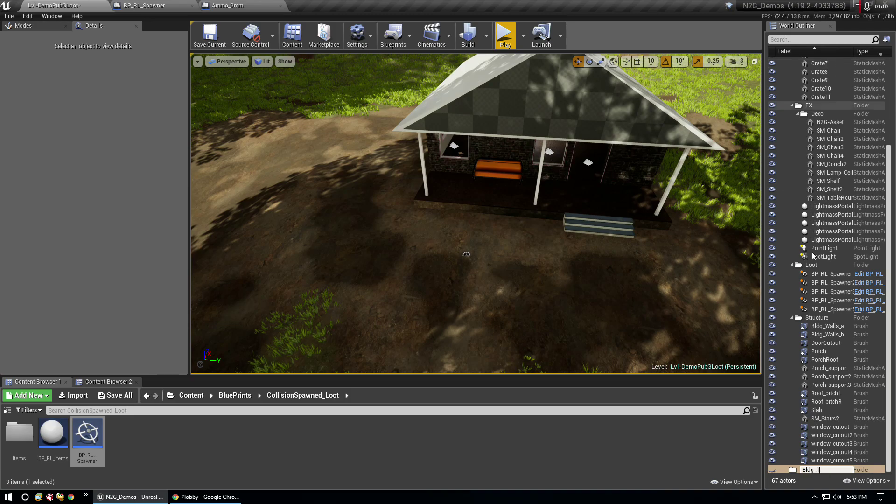
{"action": "left_click", "coordinate": [792, 469]}
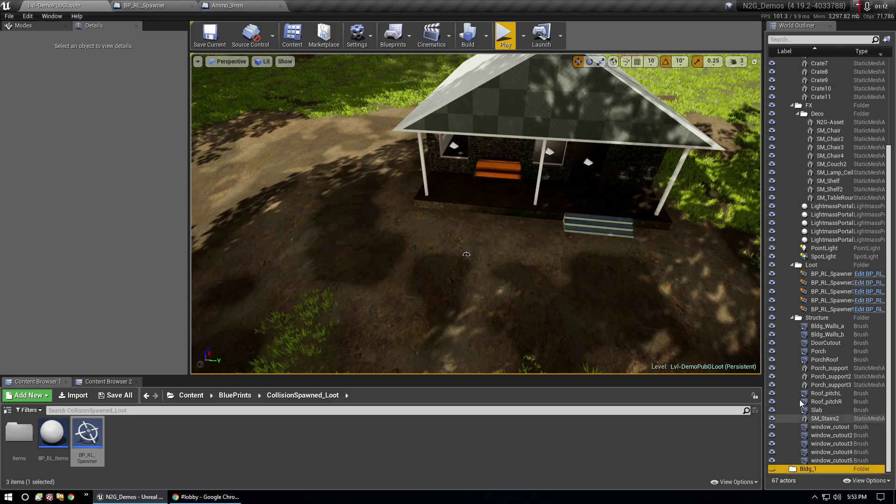
{"action": "scroll", "coordinate": [816, 152], "scroll_direction": "up", "scroll_amount": 5}
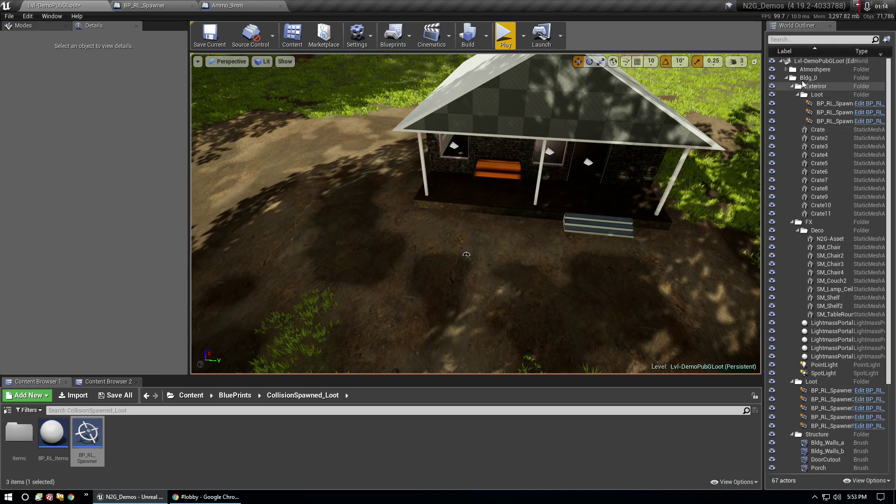
{"action": "right_click", "coordinate": [800, 78]}
Select all 53 actors inside Bldg_0 with Select All Descendants
{"action": "mouse_move", "coordinate": [825, 126]}
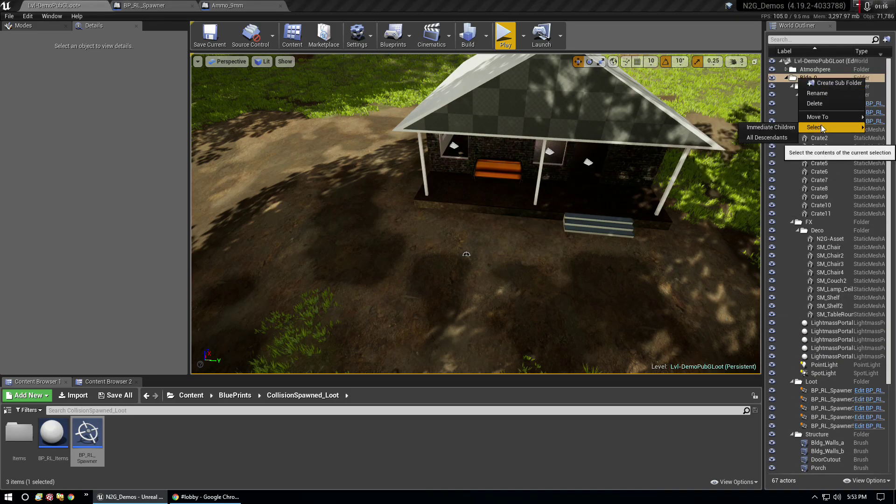
{"action": "left_click", "coordinate": [769, 139]}
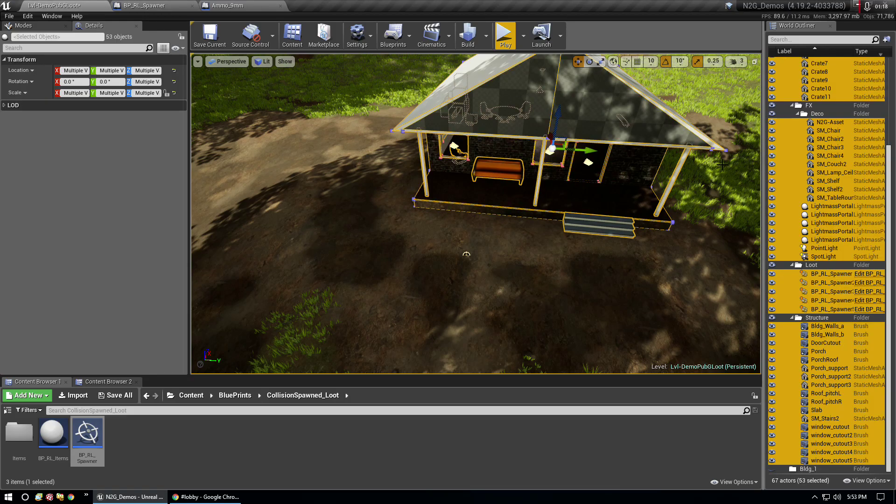
{"action": "scroll", "coordinate": [828, 157], "scroll_direction": "up", "scroll_amount": 2}
{"action": "scroll", "coordinate": [822, 128], "scroll_direction": "up", "scroll_amount": 3}
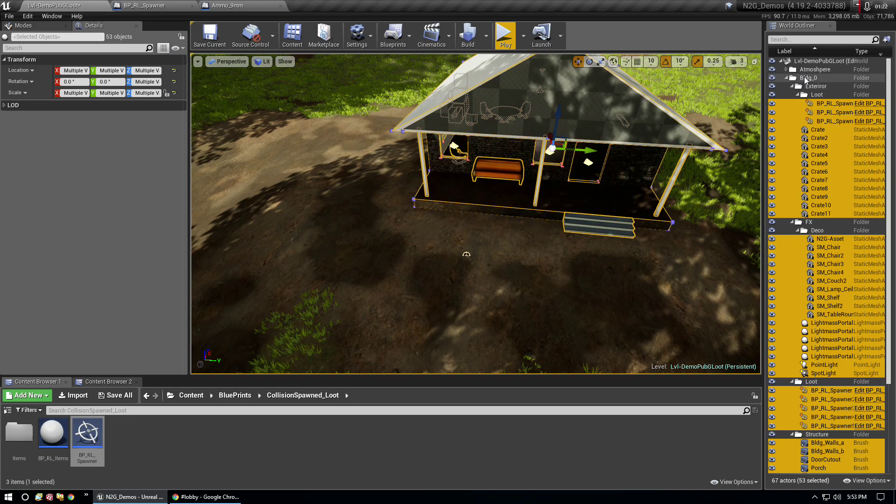
{"action": "scroll", "coordinate": [808, 140], "scroll_direction": "down", "scroll_amount": 3}
{"action": "scroll", "coordinate": [804, 202], "scroll_direction": "down", "scroll_amount": 2}
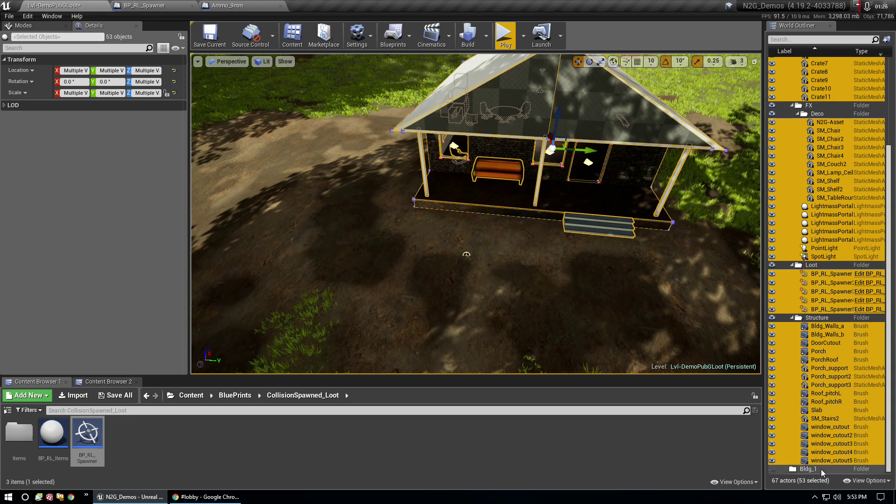
{"action": "scroll", "coordinate": [821, 469], "scroll_direction": "up", "scroll_amount": 4}
Fly out of the room to frame the whole house, porch and surrounding hills
{"action": "right_click_drag", "start_coordinate": [466, 262], "coordinate": [467, 234]}
{"action": "scroll", "coordinate": [458, 284], "scroll_direction": "up", "scroll_amount": 3}
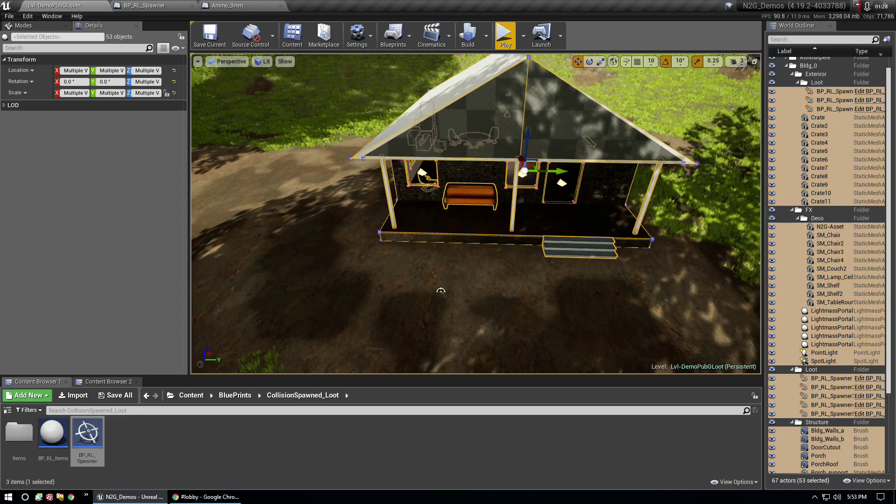
{"action": "scroll", "coordinate": [440, 296], "scroll_direction": "up", "scroll_amount": 3}
{"action": "scroll", "coordinate": [413, 326], "scroll_direction": "up", "scroll_amount": 3}
{"action": "scroll", "coordinate": [413, 325], "scroll_direction": "up", "scroll_amount": 2}
{"action": "scroll", "coordinate": [414, 326], "scroll_direction": "up", "scroll_amount": 3}
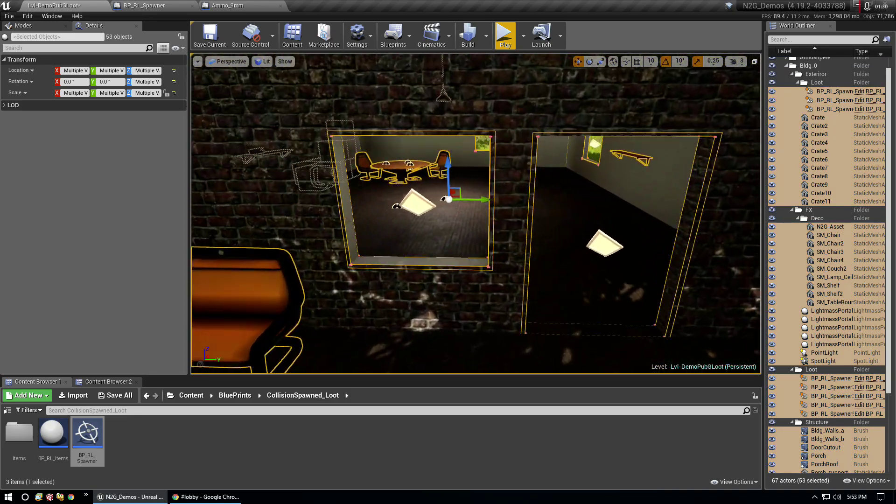
{"action": "scroll", "coordinate": [413, 326], "scroll_direction": "up", "scroll_amount": 3}
{"action": "scroll", "coordinate": [413, 326], "scroll_direction": "up", "scroll_amount": 2}
{"action": "scroll", "coordinate": [413, 325], "scroll_direction": "up", "scroll_amount": 2}
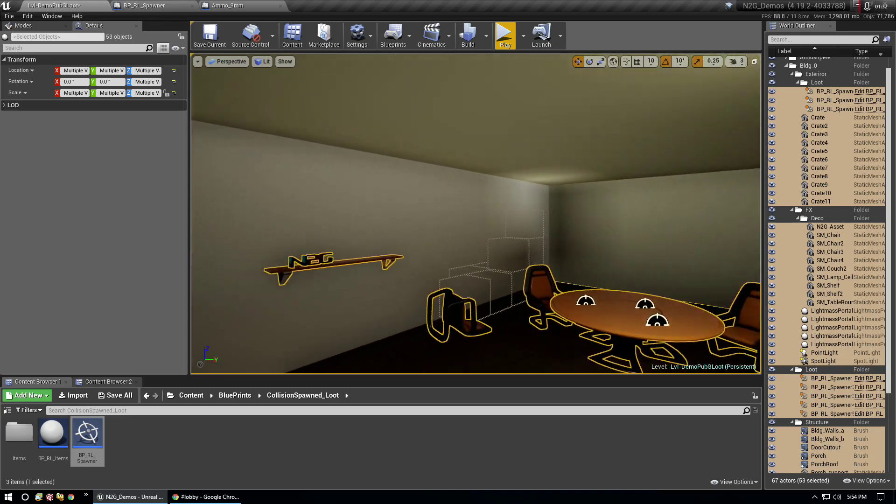
{"action": "mouse_move", "coordinate": [413, 325]}
{"action": "right_mouse_down"}
{"action": "mouse_move", "coordinate": [355, 322]}
{"action": "mouse_move", "coordinate": [420, 354]}
{"action": "mouse_move", "coordinate": [355, 345]}
{"action": "mouse_move", "coordinate": [383, 355]}
{"action": "right_mouse_up"}
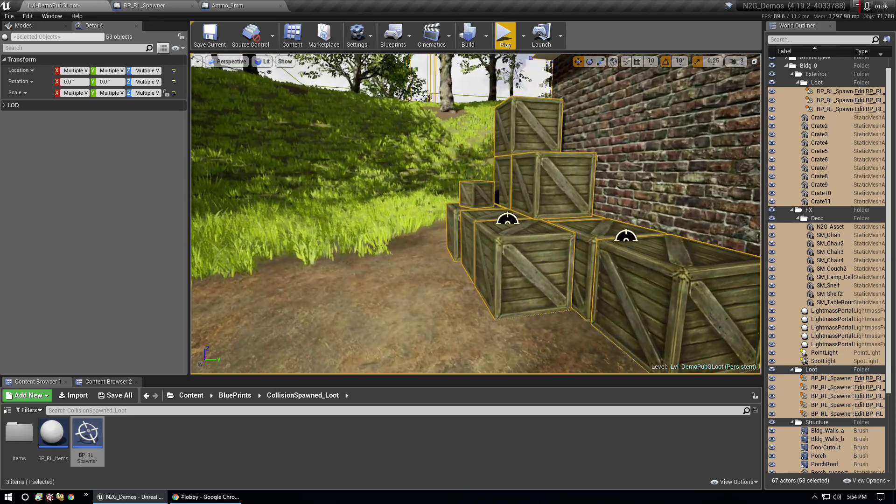
{"action": "scroll", "coordinate": [476, 213], "scroll_direction": "up", "scroll_amount": 2}
{"action": "scroll", "coordinate": [475, 213], "scroll_direction": "up", "scroll_amount": 3}
{"action": "scroll", "coordinate": [605, 249], "scroll_direction": "up", "scroll_amount": 3}
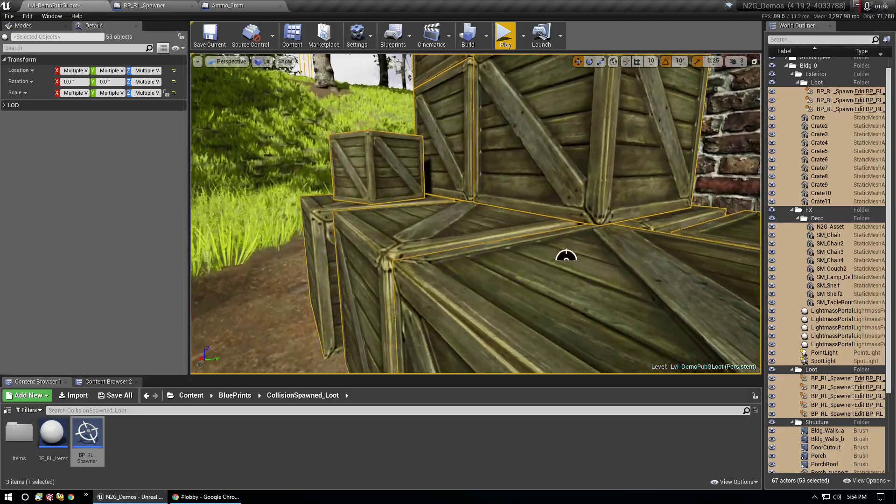
{"action": "scroll", "coordinate": [566, 256], "scroll_direction": "up", "scroll_amount": 3}
{"action": "mouse_move", "coordinate": [544, 256]}
{"action": "right_mouse_down"}
{"action": "mouse_move", "coordinate": [192, 289]}
{"action": "mouse_move", "coordinate": [280, 280]}
{"action": "right_mouse_up"}
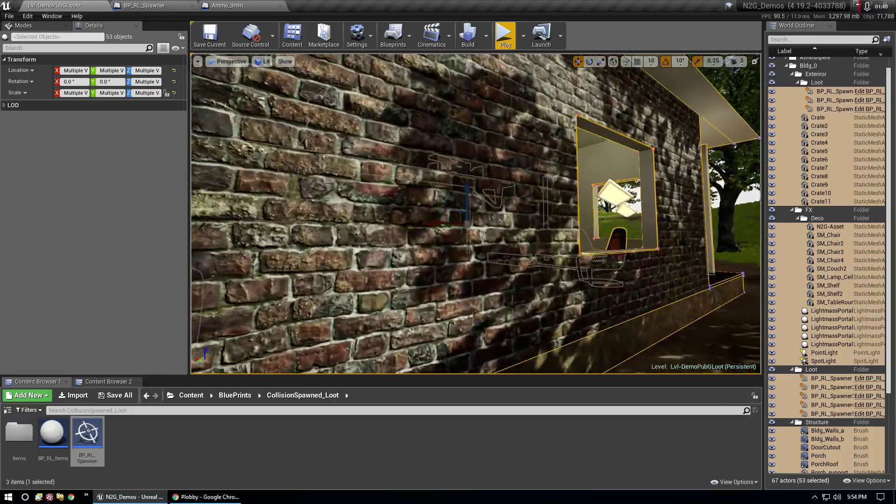
{"action": "scroll", "coordinate": [476, 214], "scroll_direction": "up", "scroll_amount": 3}
{"action": "right_click_drag", "start_coordinate": [476, 213], "coordinate": [467, 214]}
{"action": "scroll", "coordinate": [476, 213], "scroll_direction": "up", "scroll_amount": 2}
{"action": "scroll", "coordinate": [476, 213], "scroll_direction": "down", "scroll_amount": 2}
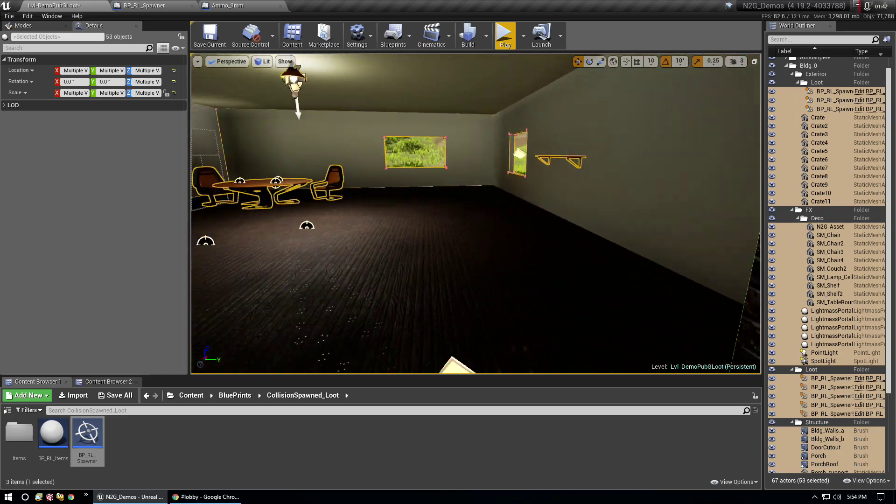
{"action": "scroll", "coordinate": [476, 213], "scroll_direction": "down", "scroll_amount": 2}
{"action": "scroll", "coordinate": [475, 213], "scroll_direction": "down", "scroll_amount": 2}
{"action": "scroll", "coordinate": [476, 213], "scroll_direction": "down", "scroll_amount": 2}
{"action": "scroll", "coordinate": [420, 303], "scroll_direction": "down", "scroll_amount": 2}
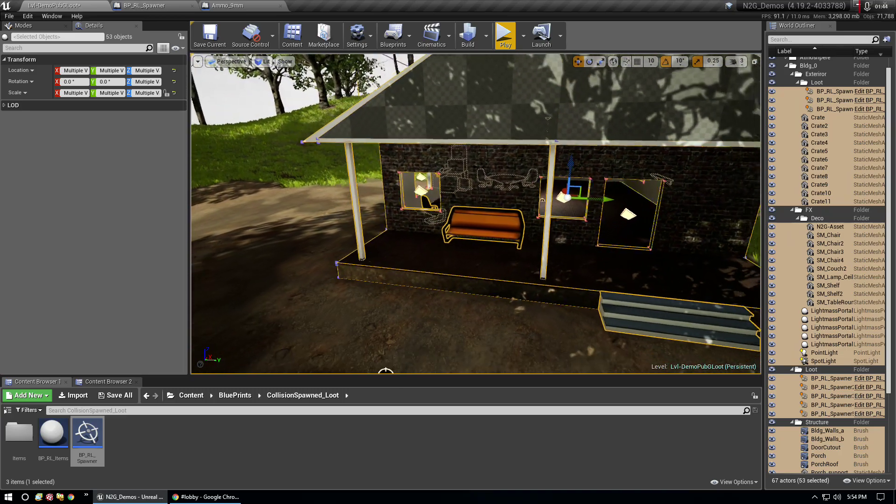
{"action": "scroll", "coordinate": [400, 316], "scroll_direction": "down", "scroll_amount": 3}
{"action": "scroll", "coordinate": [420, 299], "scroll_direction": "down", "scroll_amount": 3}
{"action": "scroll", "coordinate": [452, 282], "scroll_direction": "down", "scroll_amount": 2}
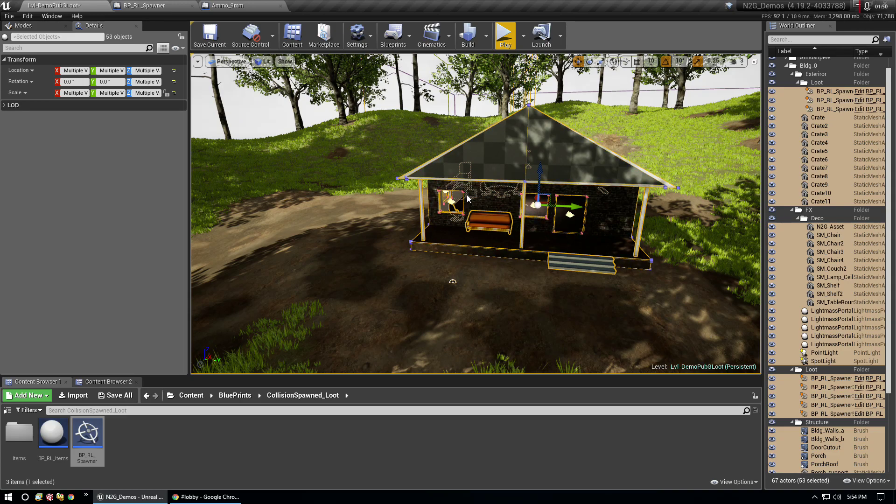
Duplicate all selected house actors with Ctrl+W and slide the copy left beside the original
{"action": "right_click", "coordinate": [810, 133]}
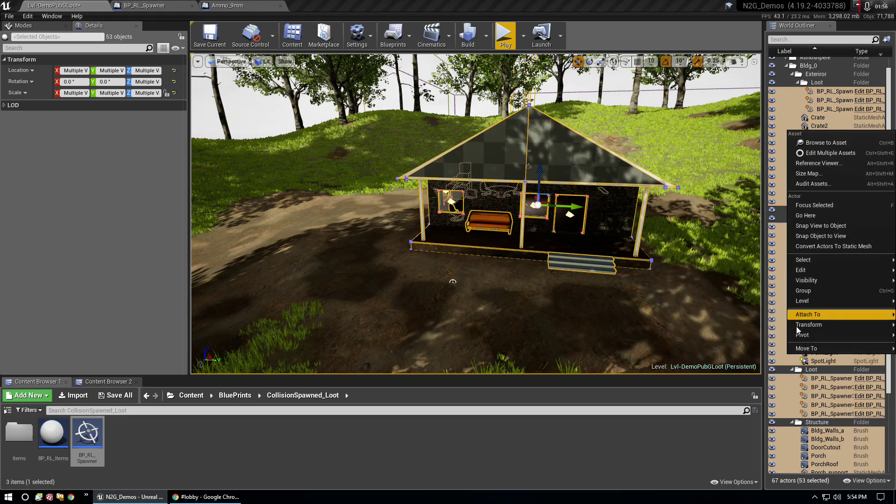
{"action": "mouse_move", "coordinate": [798, 349]}
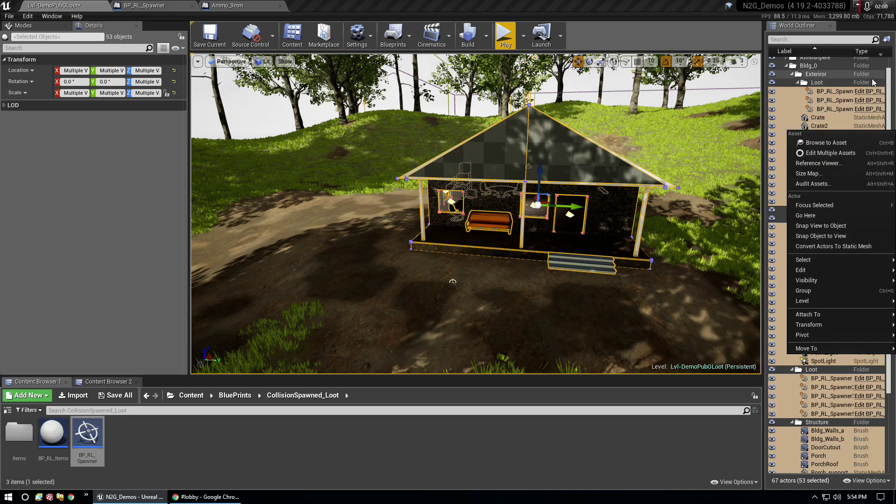
{"action": "left_click", "coordinate": [889, 80]}
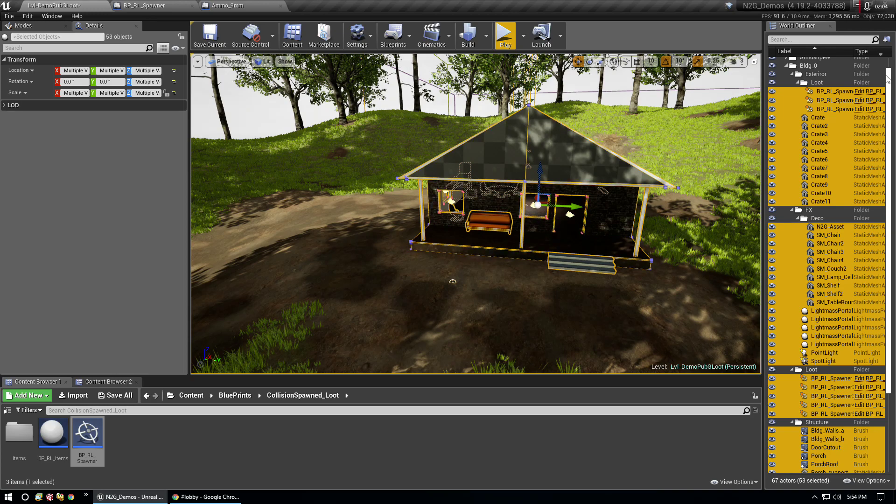
{"action": "key", "text": "ctrl+w"}
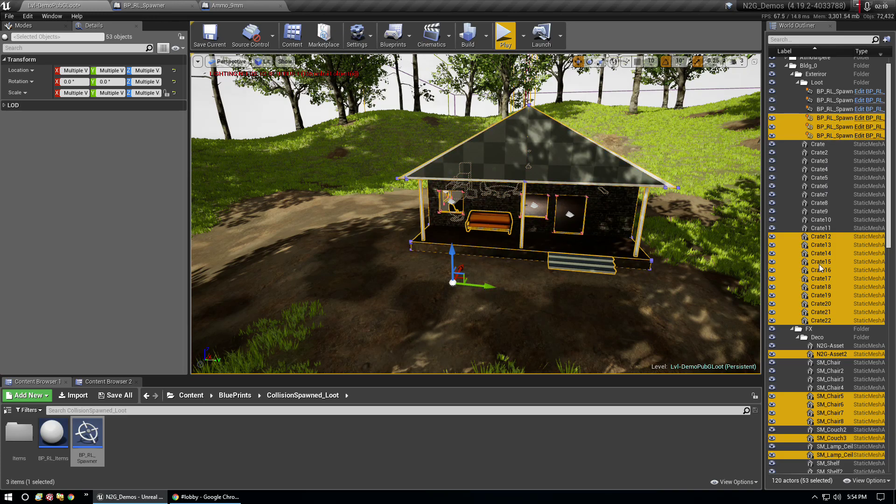
{"action": "left_click_drag", "start_coordinate": [467, 285], "coordinate": [195, 263], "text": "alt"}
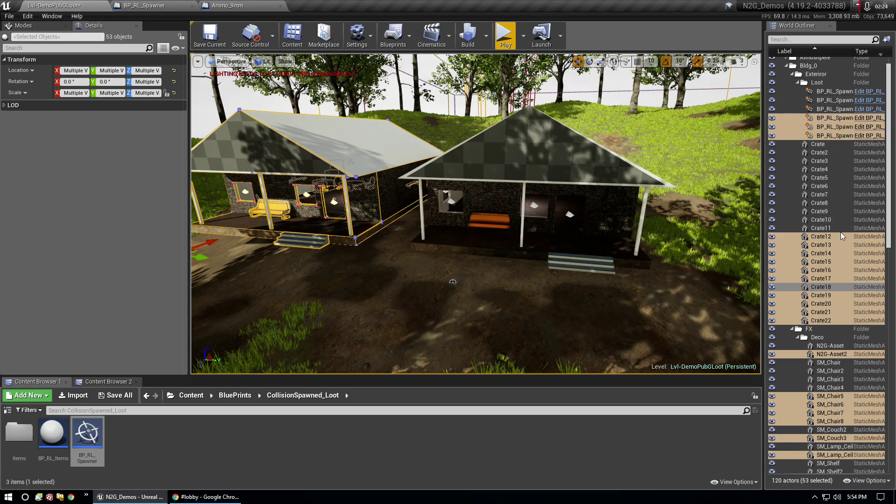
Frame the copied house and drag its selected actors onto the Bldg_1 folder
{"action": "scroll", "coordinate": [814, 186], "scroll_direction": "down", "scroll_amount": 3}
{"action": "scroll", "coordinate": [810, 161], "scroll_direction": "down", "scroll_amount": 3}
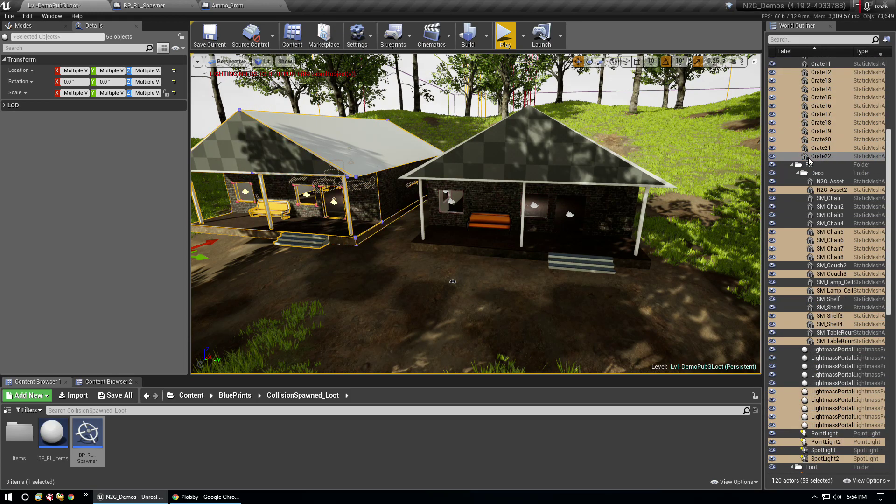
{"action": "key", "text": "f"}
{"action": "scroll", "coordinate": [805, 196], "scroll_direction": "down", "scroll_amount": 4}
{"action": "scroll", "coordinate": [803, 223], "scroll_direction": "down", "scroll_amount": 4}
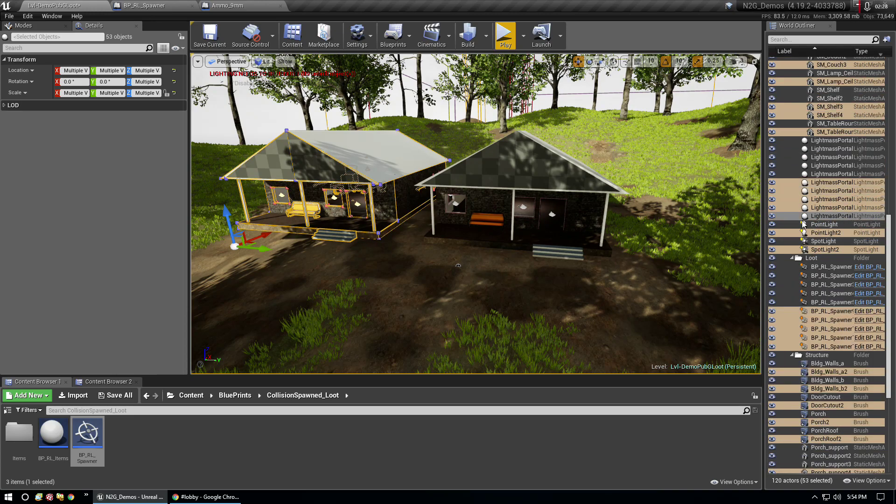
{"action": "scroll", "coordinate": [804, 228], "scroll_direction": "down", "scroll_amount": 3}
{"action": "scroll", "coordinate": [805, 242], "scroll_direction": "down", "scroll_amount": 2}
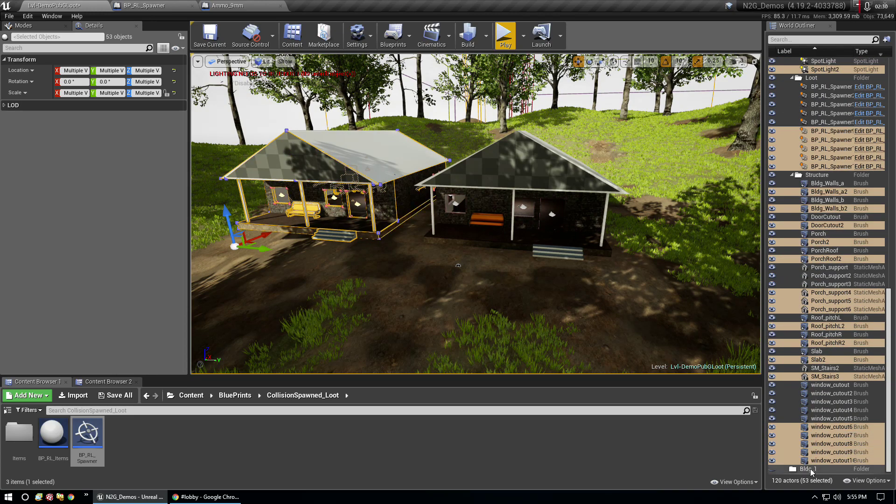
{"action": "left_click", "coordinate": [795, 437]}
{"action": "left_click_drag", "start_coordinate": [795, 438], "coordinate": [794, 469]}
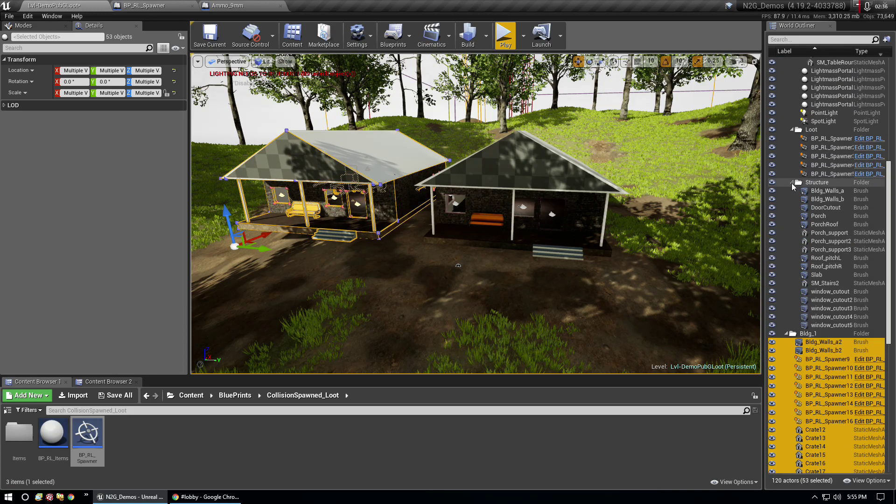
Collapse the Structure, Loot, Deco, FX, Exterior and Bldg_0 folders in the World Outliner
{"action": "left_click", "coordinate": [791, 183]}
{"action": "left_click", "coordinate": [791, 130]}
{"action": "scroll", "coordinate": [791, 113], "scroll_direction": "up", "scroll_amount": 3}
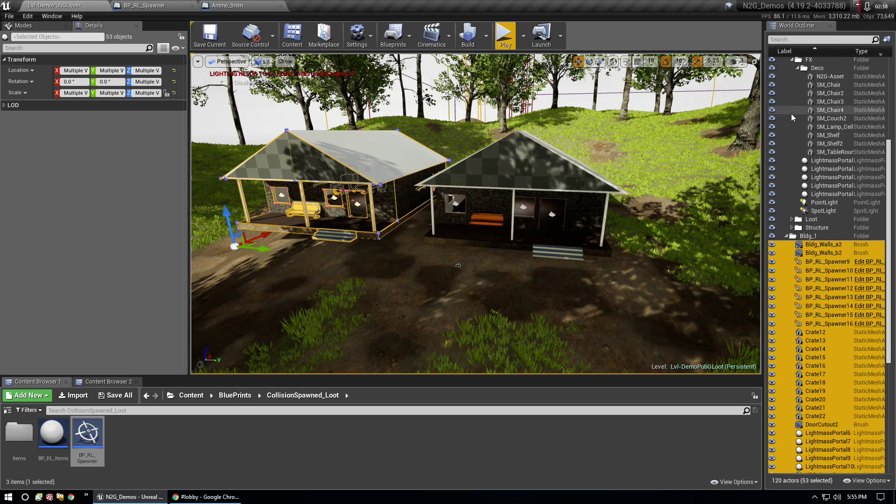
{"action": "scroll", "coordinate": [791, 116], "scroll_direction": "up", "scroll_amount": 3}
{"action": "left_click", "coordinate": [798, 127]}
{"action": "left_click", "coordinate": [792, 119]}
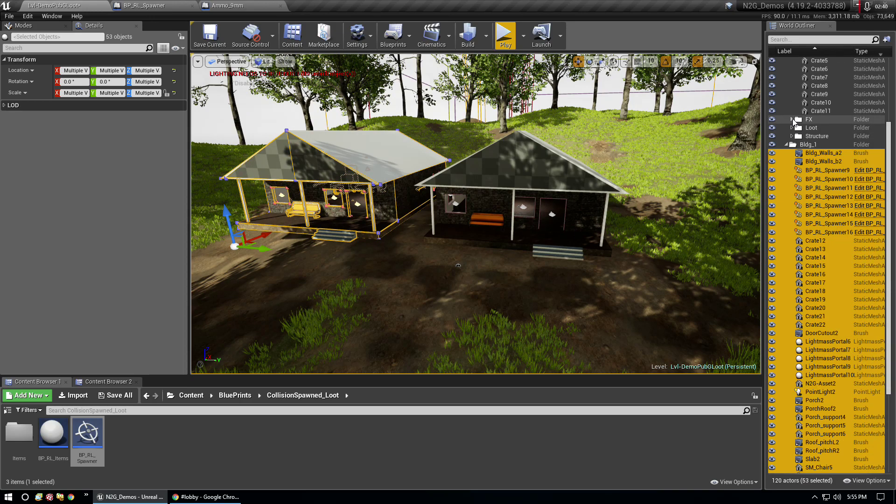
{"action": "scroll", "coordinate": [791, 119], "scroll_direction": "up", "scroll_amount": 3}
{"action": "scroll", "coordinate": [793, 112], "scroll_direction": "up", "scroll_amount": 3}
{"action": "left_click", "coordinate": [796, 95]}
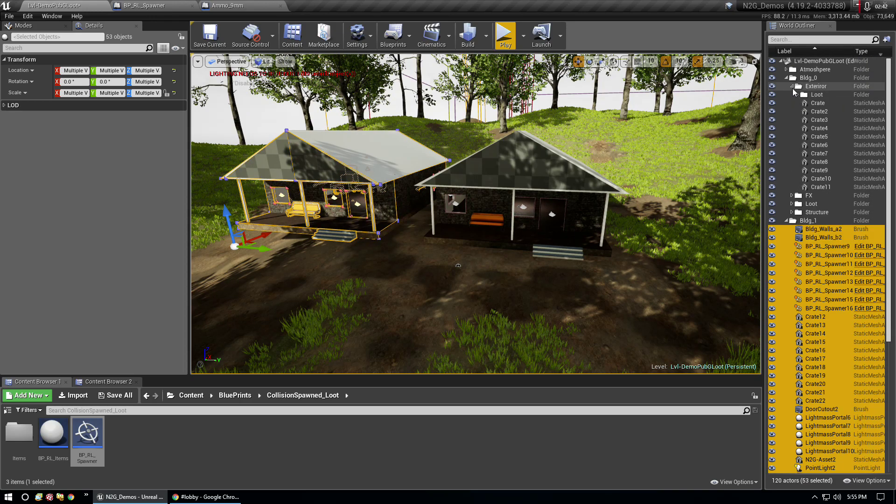
{"action": "left_click", "coordinate": [791, 86]}
{"action": "left_click", "coordinate": [787, 77]}
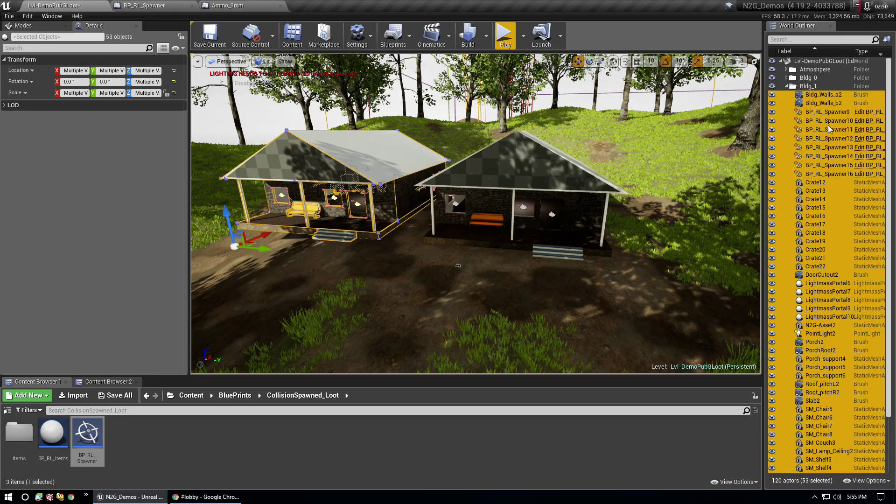
{"action": "scroll", "coordinate": [826, 271], "scroll_direction": "down", "scroll_amount": 3}
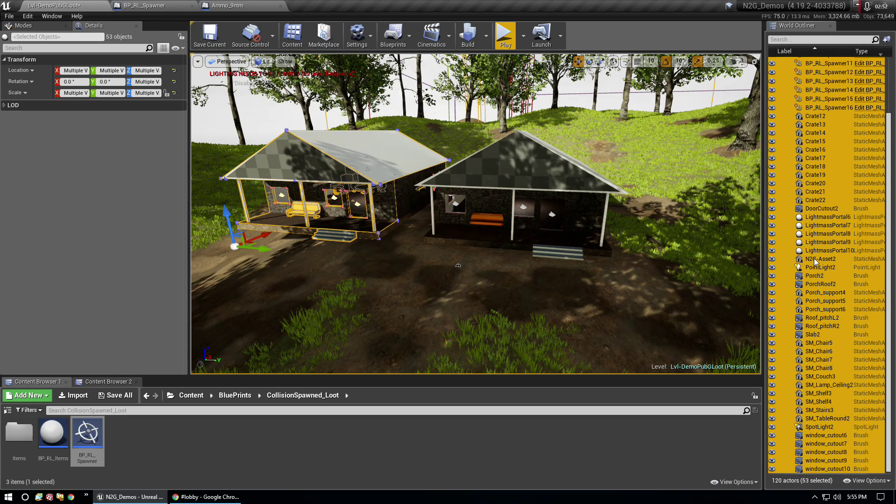
{"action": "scroll", "coordinate": [817, 259], "scroll_direction": "up", "scroll_amount": 3}
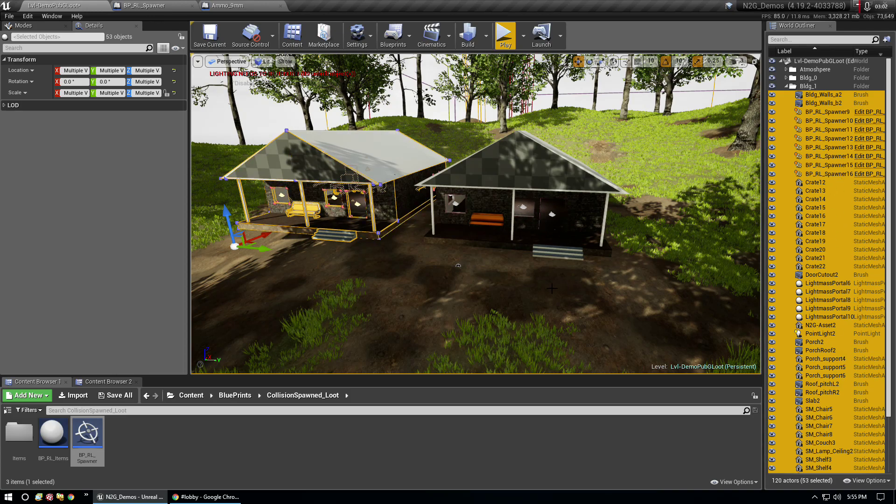
Raise the copied house onto the grassy hillside and collapse the Bldg_1 folder
{"action": "mouse_move", "coordinate": [458, 265]}
{"action": "left_mouse_down"}
{"action": "mouse_move", "coordinate": [648, 336]}
{"action": "mouse_move", "coordinate": [476, 218]}
{"action": "left_mouse_up"}
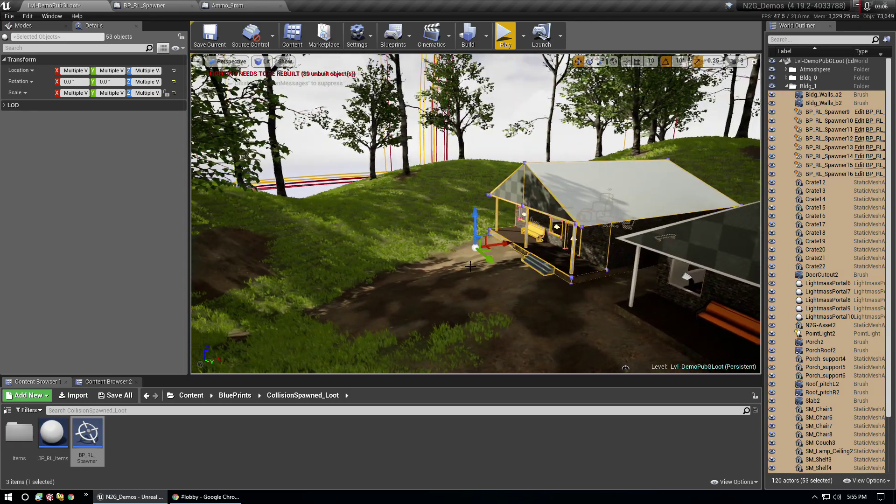
{"action": "left_click_drag", "start_coordinate": [476, 218], "coordinate": [513, 205]}
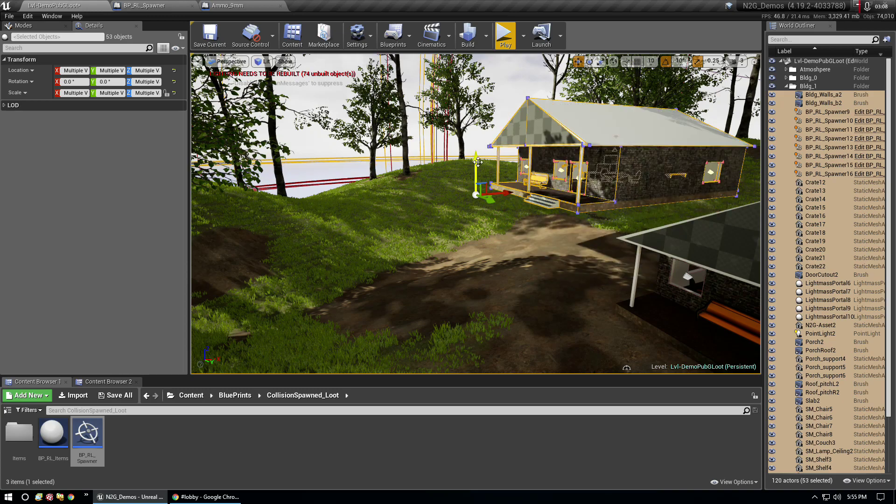
{"action": "left_click", "coordinate": [685, 452]}
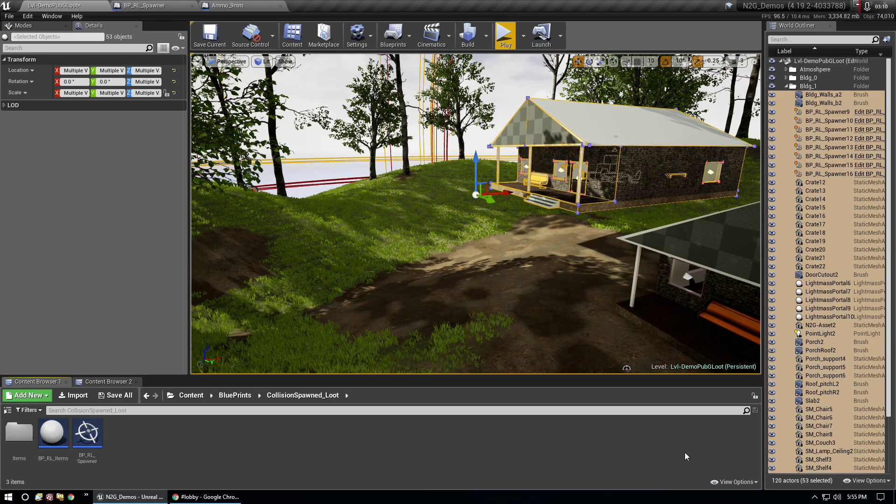
{"action": "left_click", "coordinate": [792, 88]}
{"action": "left_click", "coordinate": [785, 85]}
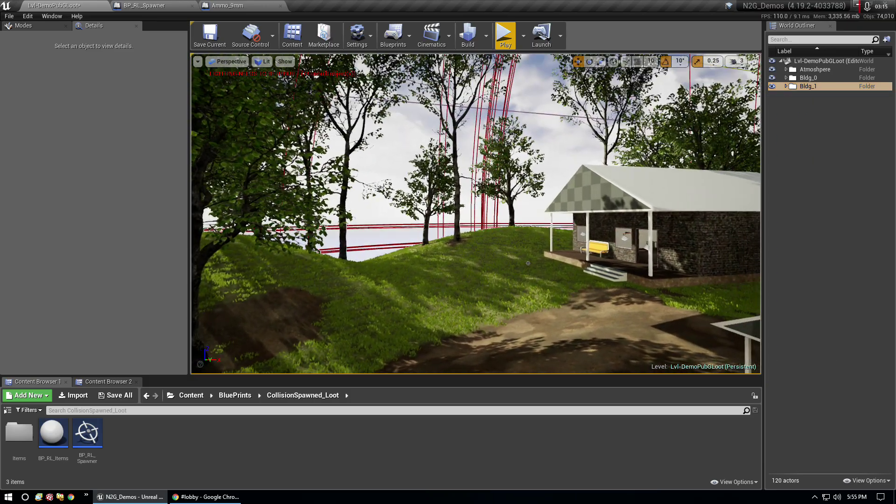
Fly past the copied house through the forest and look down over a grassy clearing
{"action": "mouse_move", "coordinate": [527, 263]}
{"action": "right_mouse_down"}
{"action": "mouse_move", "coordinate": [306, 308]}
{"action": "mouse_move", "coordinate": [498, 186]}
{"action": "right_mouse_up"}
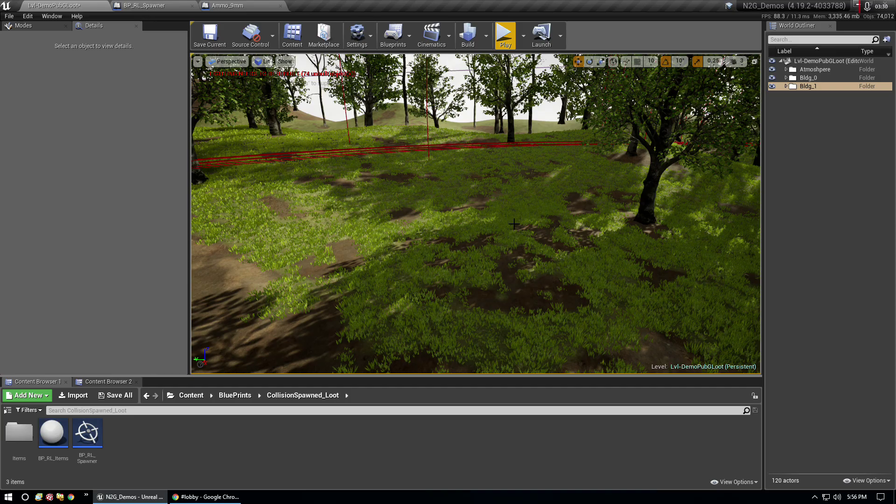
{"action": "right_click_drag", "start_coordinate": [484, 227], "coordinate": [484, 228]}
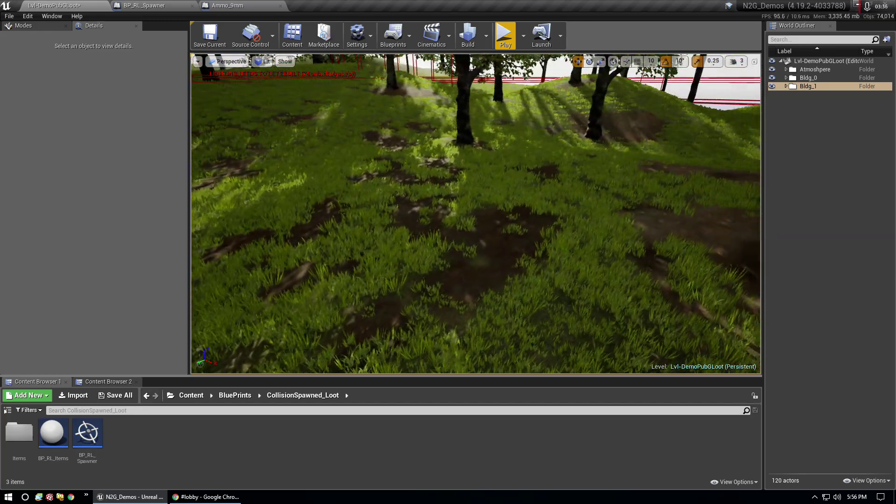
{"action": "right_click_drag", "start_coordinate": [474, 169], "coordinate": [474, 169]}
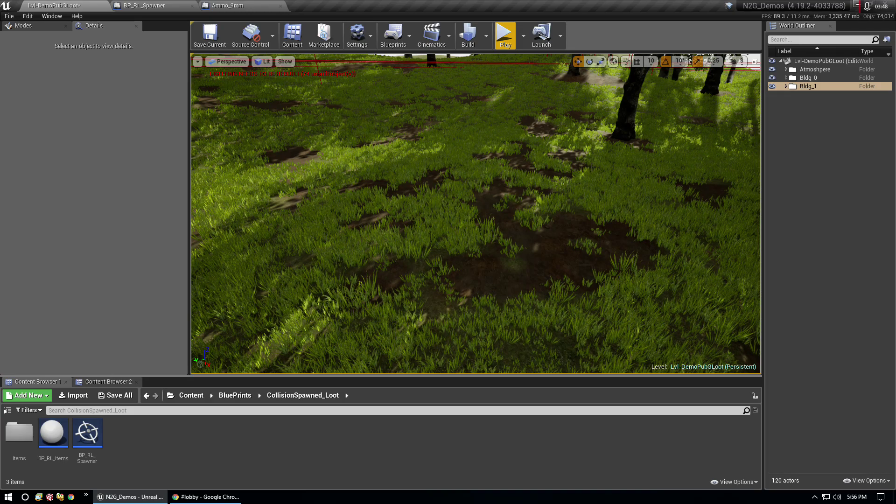
{"action": "mouse_move", "coordinate": [476, 213]}
{"action": "right_mouse_down"}
{"action": "mouse_move", "coordinate": [475, 187]}
{"action": "mouse_move", "coordinate": [475, 215]}
{"action": "right_mouse_up"}
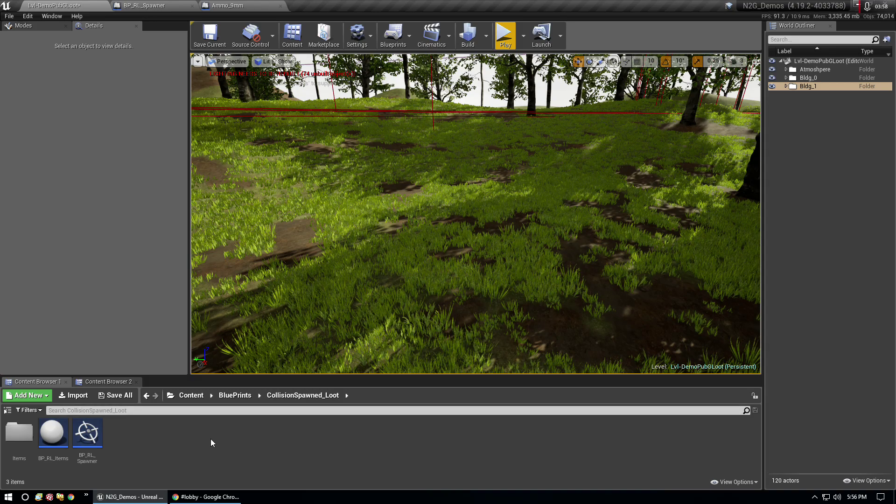
Paint the grass away to bare dirt using a landscape paint brush enlarged to about 354
{"action": "left_click", "coordinate": [31, 27]}
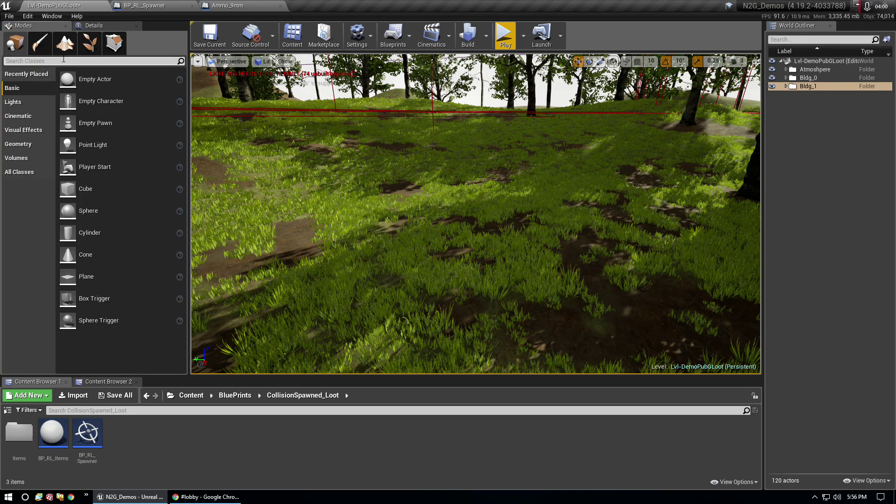
{"action": "left_click", "coordinate": [65, 44]}
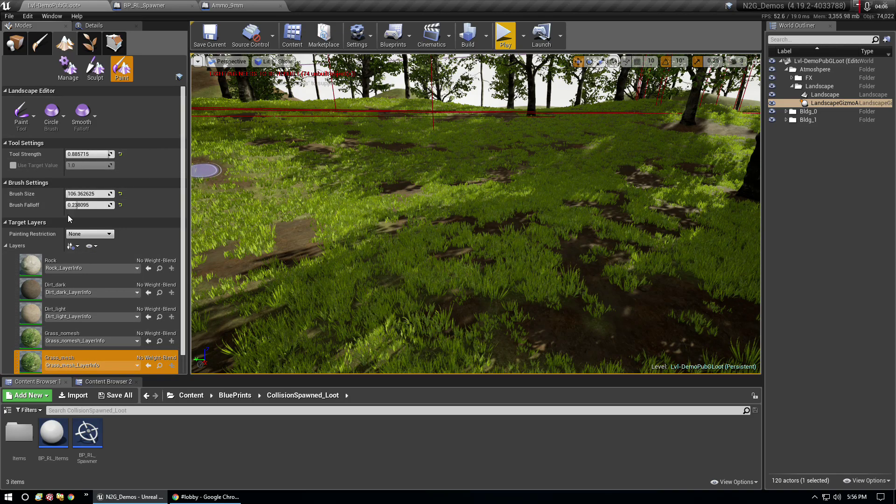
{"action": "left_click_drag", "start_coordinate": [88, 194], "coordinate": [140, 194]}
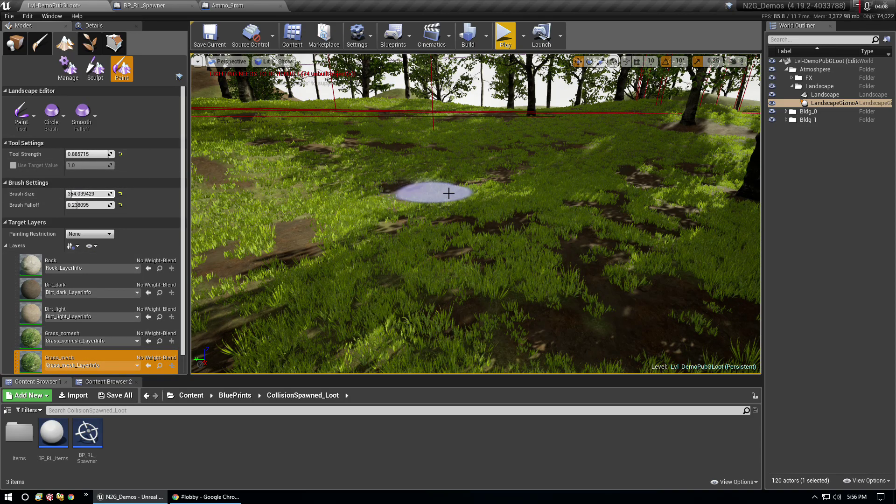
{"action": "mouse_move", "coordinate": [465, 183]}
{"action": "left_mouse_down"}
{"action": "mouse_move", "coordinate": [575, 260]}
{"action": "mouse_move", "coordinate": [452, 353]}
{"action": "mouse_move", "coordinate": [624, 181]}
{"action": "mouse_move", "coordinate": [429, 292]}
{"action": "left_mouse_up"}
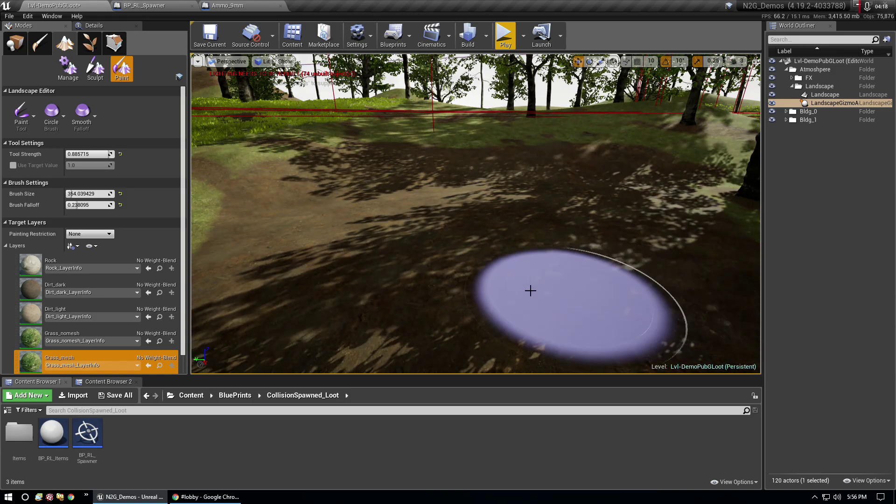
Fly the view across the landscape toward the building along the path
{"action": "right_click_drag", "start_coordinate": [505, 286], "coordinate": [505, 286]}
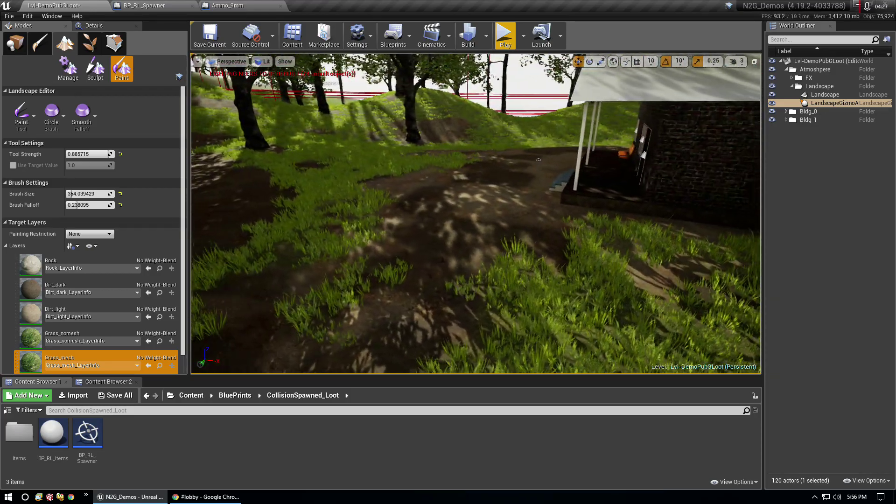
{"action": "right_click_drag", "start_coordinate": [537, 159], "coordinate": [576, 77]}
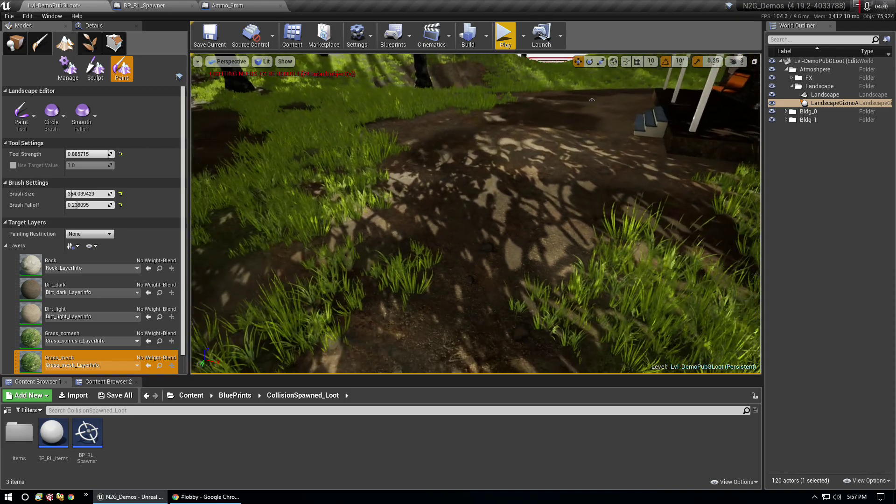
{"action": "right_click_drag", "start_coordinate": [576, 77], "coordinate": [327, 224]}
Switch to Sculpt's Flatten tool at brush size about 106 and flatten patches near the grass
{"action": "left_click", "coordinate": [95, 67]}
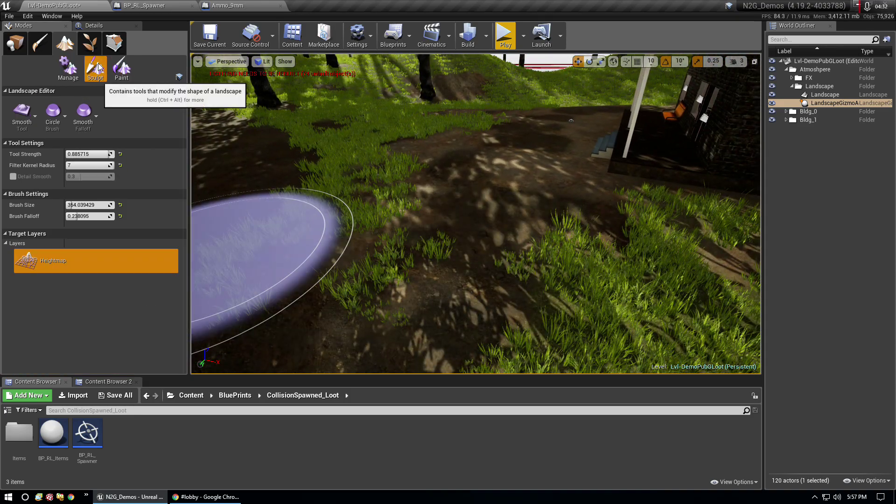
{"action": "left_click", "coordinate": [22, 113]}
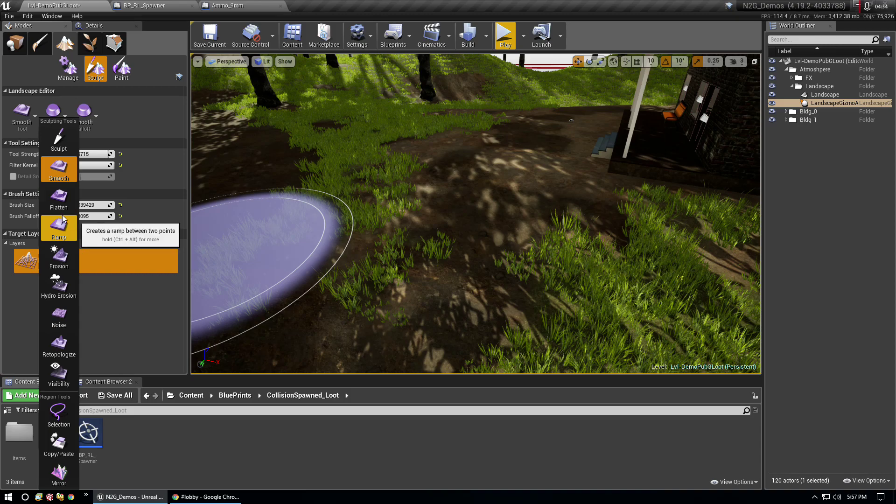
{"action": "left_click", "coordinate": [58, 198]}
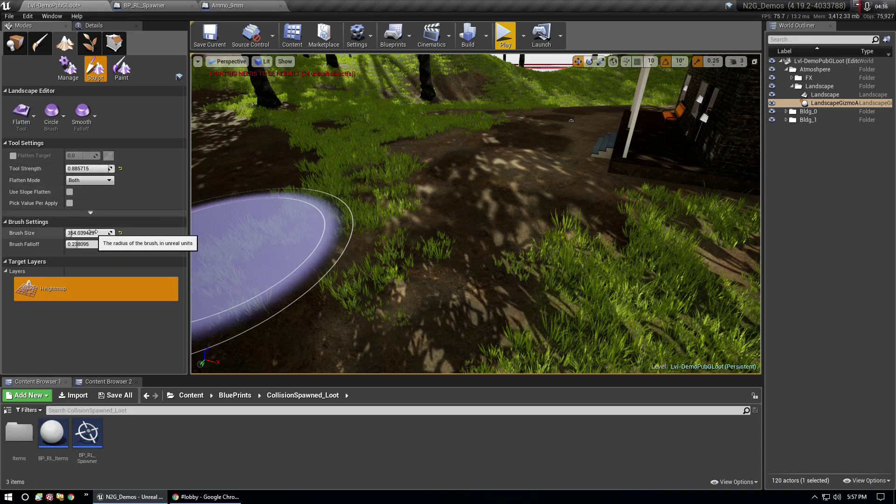
{"action": "left_click_drag", "start_coordinate": [88, 232], "coordinate": [61, 233]}
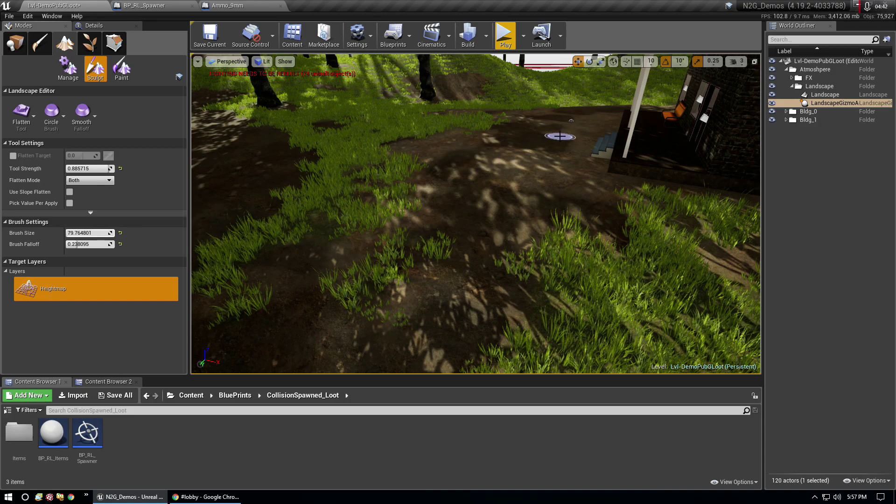
{"action": "left_click_drag", "start_coordinate": [560, 136], "coordinate": [552, 137]}
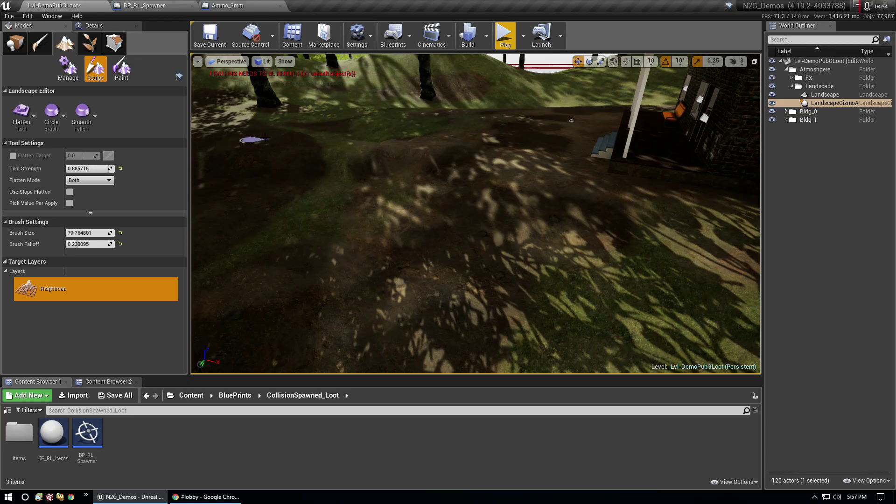
{"action": "mouse_move", "coordinate": [226, 141]}
{"action": "right_mouse_down"}
{"action": "mouse_move", "coordinate": [226, 116]}
{"action": "mouse_move", "coordinate": [227, 154]}
{"action": "mouse_move", "coordinate": [495, 177]}
{"action": "right_mouse_up"}
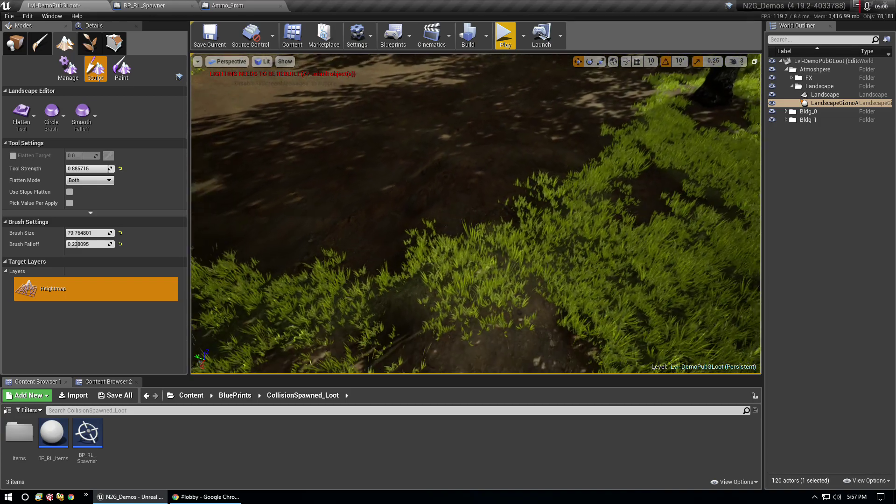
{"action": "left_click_drag", "start_coordinate": [494, 176], "coordinate": [454, 183]}
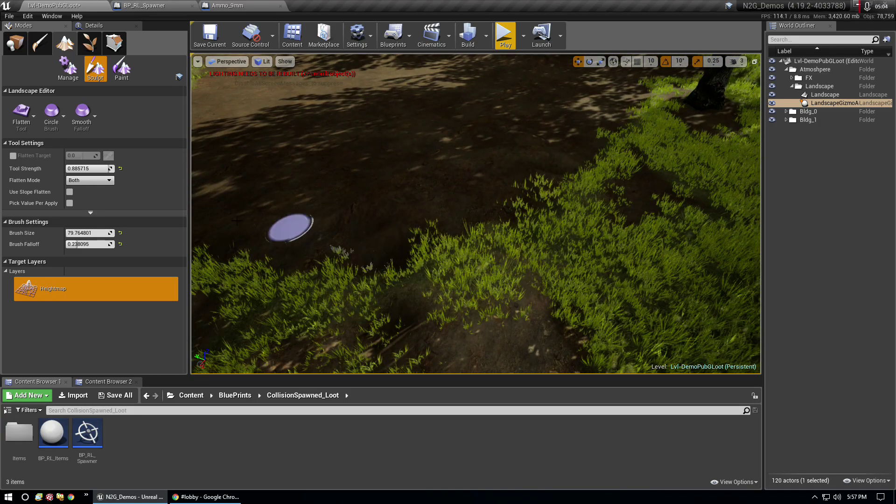
Enlarge the brush to about 270 and beyond, then flatten the dirt path terrain
{"action": "left_click_drag", "start_coordinate": [82, 232], "coordinate": [69, 233]}
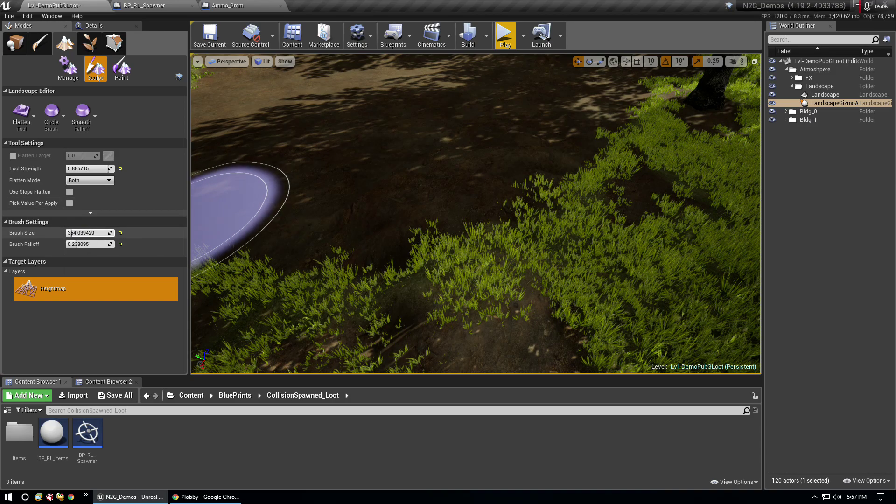
{"action": "mouse_move", "coordinate": [436, 186]}
{"action": "left_mouse_down"}
{"action": "mouse_move", "coordinate": [502, 138]}
{"action": "mouse_move", "coordinate": [314, 148]}
{"action": "mouse_move", "coordinate": [513, 142]}
{"action": "mouse_move", "coordinate": [368, 132]}
{"action": "mouse_move", "coordinate": [476, 122]}
{"action": "mouse_move", "coordinate": [458, 164]}
{"action": "left_mouse_up"}
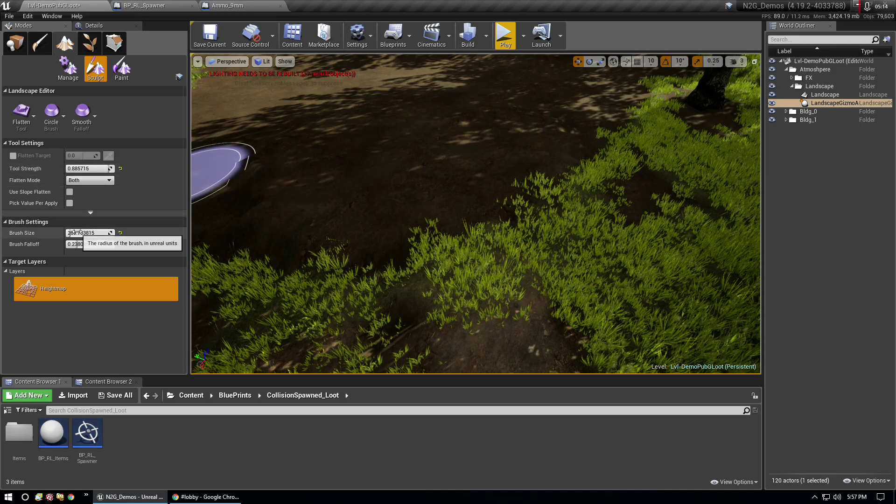
{"action": "left_click_drag", "start_coordinate": [88, 232], "coordinate": [135, 233]}
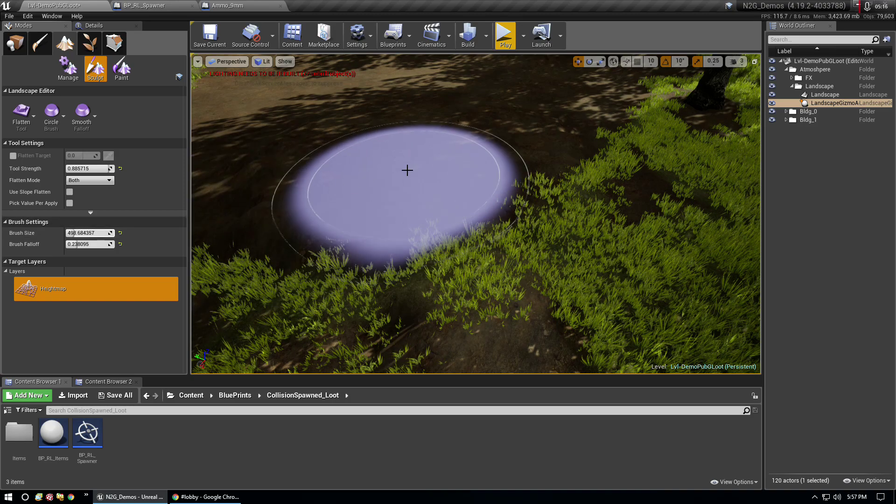
{"action": "right_click_drag", "start_coordinate": [407, 167], "coordinate": [407, 116]}
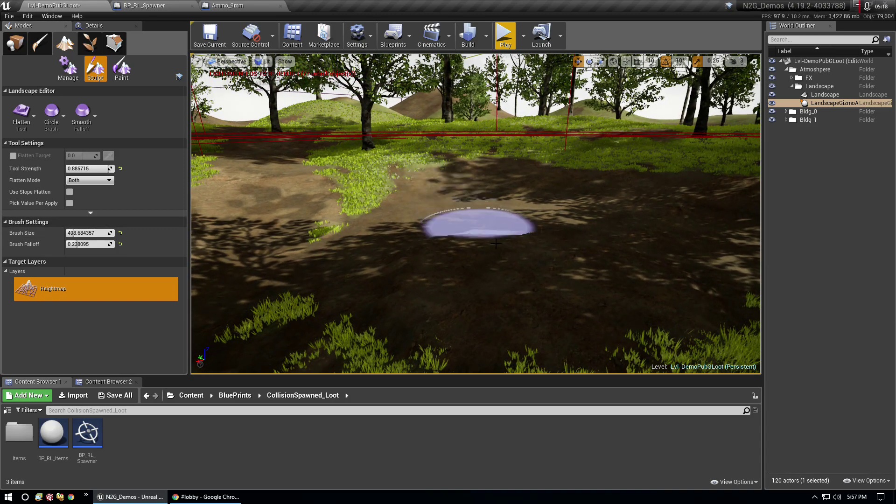
{"action": "mouse_move", "coordinate": [521, 280]}
{"action": "left_mouse_down"}
{"action": "mouse_move", "coordinate": [599, 191]}
{"action": "mouse_move", "coordinate": [629, 239]}
{"action": "left_mouse_up"}
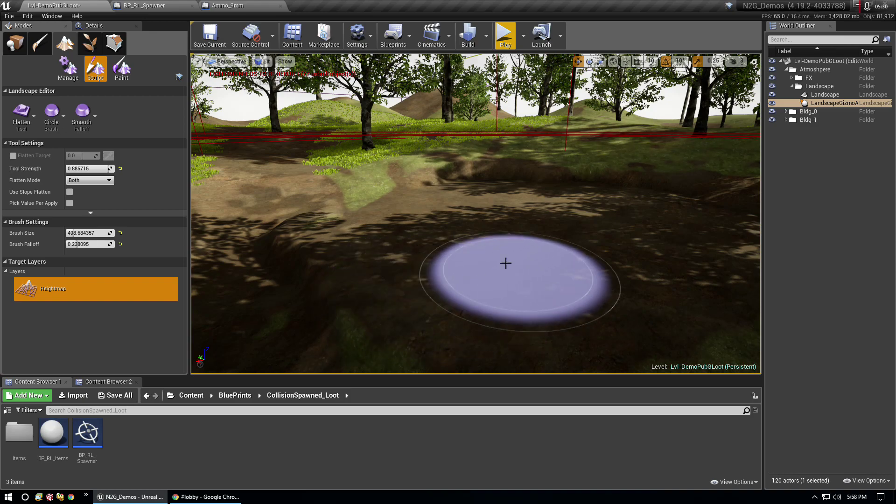
{"action": "mouse_move", "coordinate": [546, 234]}
{"action": "right_mouse_down"}
{"action": "mouse_move", "coordinate": [588, 233]}
{"action": "mouse_move", "coordinate": [588, 290]}
{"action": "mouse_move", "coordinate": [593, 219]}
{"action": "mouse_move", "coordinate": [310, 199]}
{"action": "right_mouse_up"}
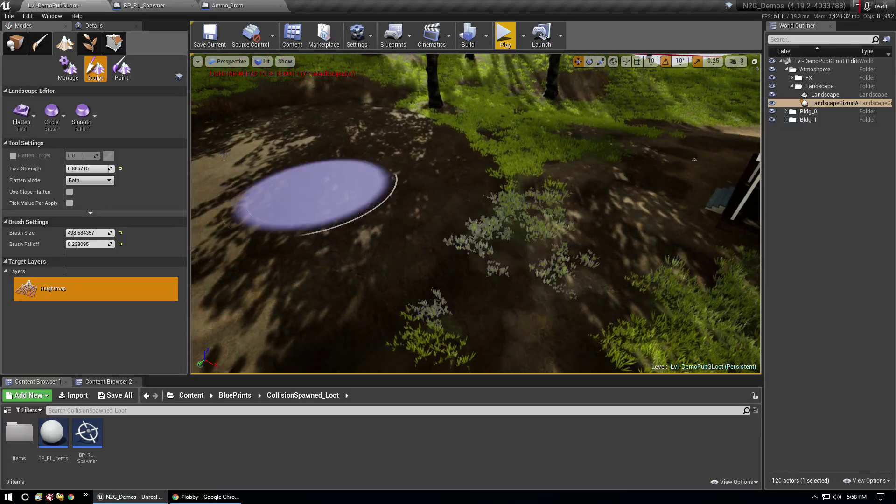
Leave landscape editing and select every actor in the Bldg_1 folder
{"action": "left_click", "coordinate": [16, 44]}
{"action": "key", "text": "f"}
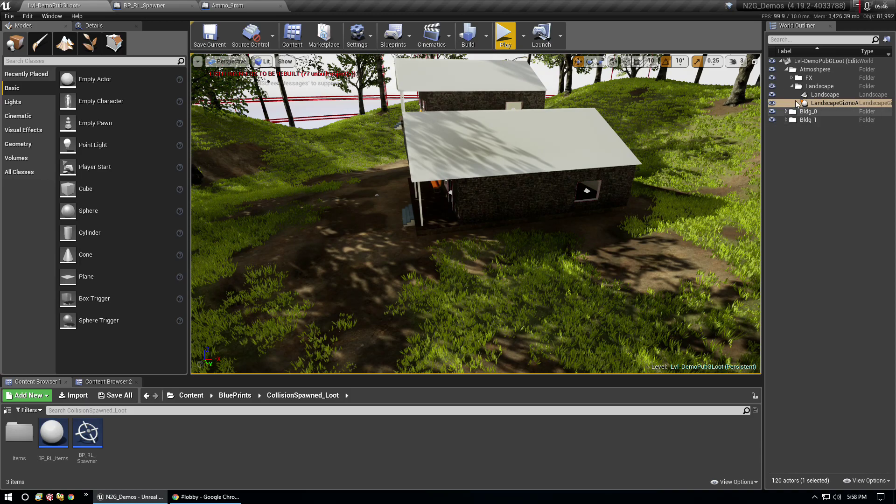
{"action": "left_click", "coordinate": [790, 120]}
{"action": "right_click", "coordinate": [792, 121]}
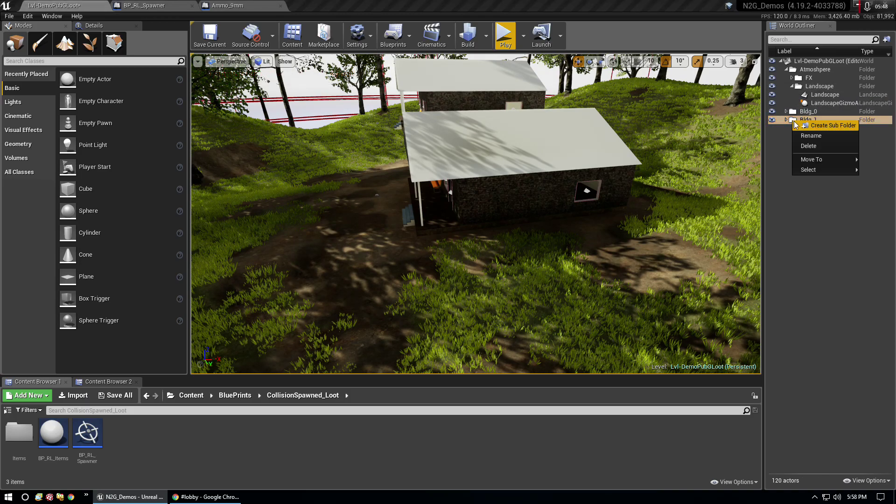
{"action": "mouse_move", "coordinate": [810, 169]}
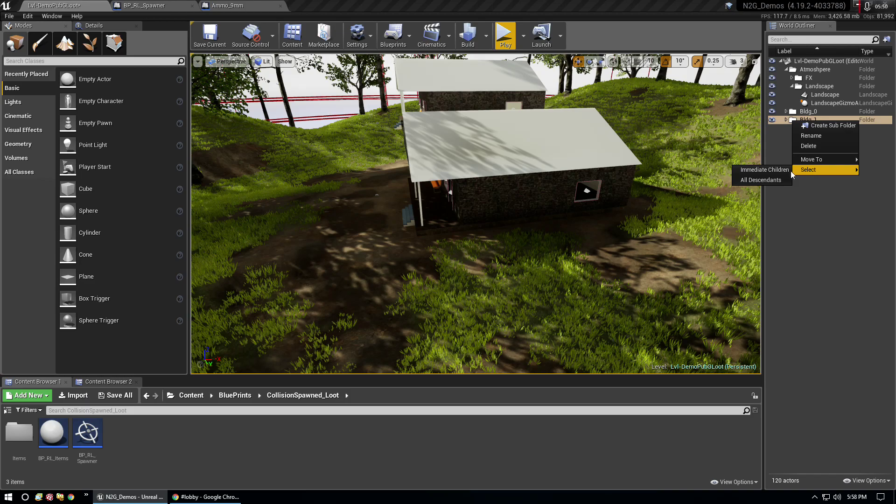
{"action": "left_click", "coordinate": [760, 180]}
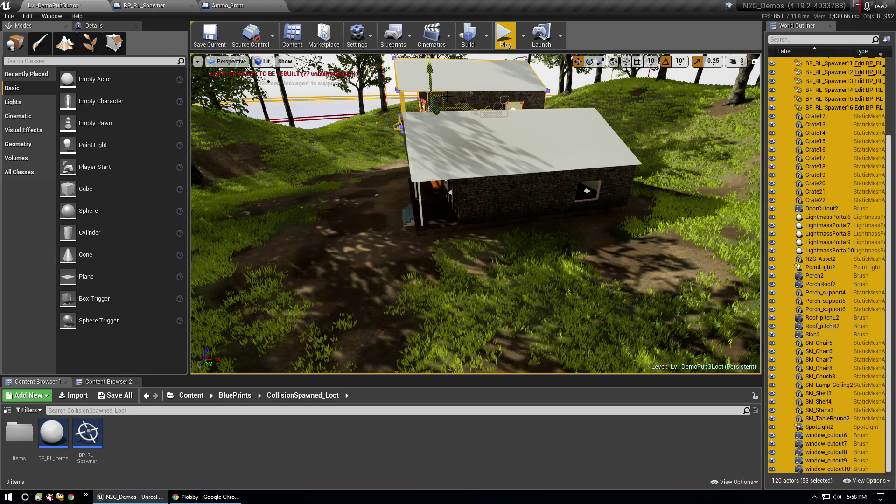
Move the whole Bldg_1 building group left along the green axis
{"action": "left_click_drag", "start_coordinate": [458, 107], "coordinate": [270, 114]}
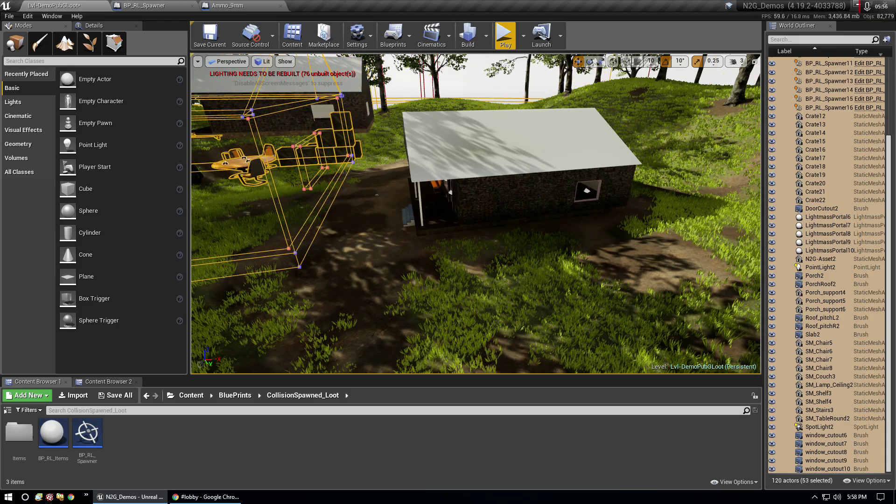
{"action": "left_click_drag", "start_coordinate": [230, 117], "coordinate": [262, 154]}
{"action": "right_click_drag", "start_coordinate": [262, 154], "coordinate": [261, 233]}
{"action": "right_click_drag", "start_coordinate": [563, 206], "coordinate": [563, 140]}
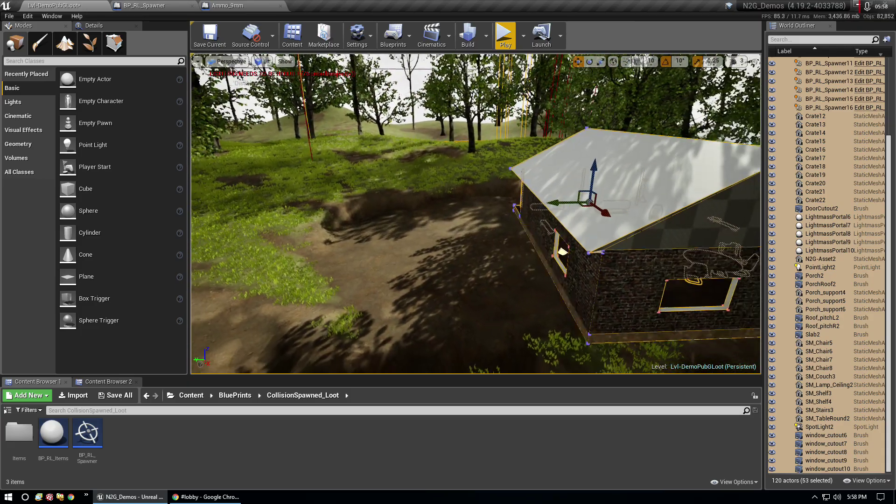
{"action": "left_click_drag", "start_coordinate": [563, 206], "coordinate": [448, 209]}
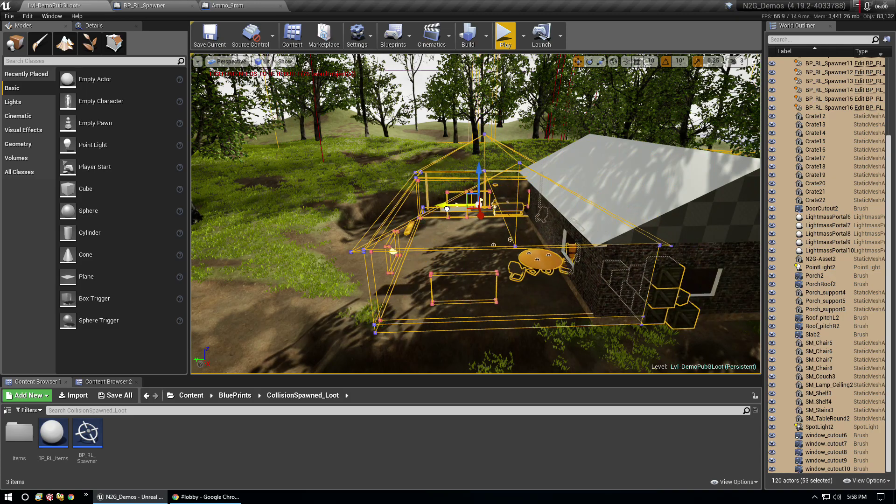
{"action": "mouse_move", "coordinate": [449, 209]}
{"action": "right_mouse_down"}
{"action": "mouse_move", "coordinate": [420, 178]}
{"action": "mouse_move", "coordinate": [429, 176]}
{"action": "right_mouse_up"}
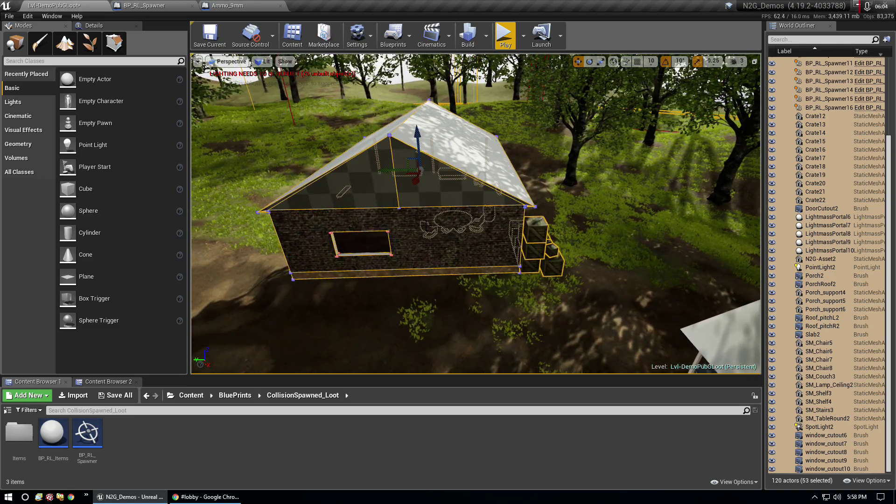
Rotate the building group to -190 degrees yaw
{"action": "left_click", "coordinate": [589, 67]}
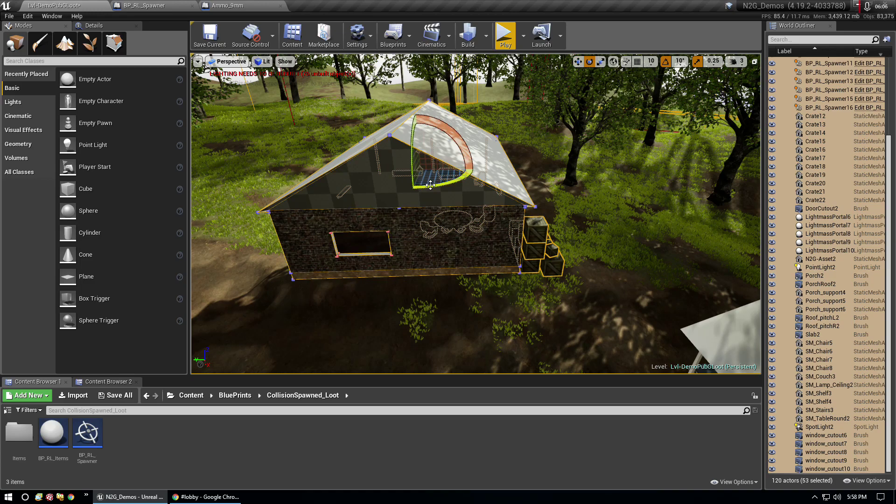
{"action": "left_click_drag", "start_coordinate": [430, 185], "coordinate": [413, 187]}
{"action": "left_click", "coordinate": [578, 61]}
{"action": "mouse_move", "coordinate": [472, 159]}
{"action": "right_mouse_down"}
{"action": "mouse_move", "coordinate": [616, 298]}
{"action": "mouse_move", "coordinate": [509, 291]}
{"action": "right_mouse_up"}
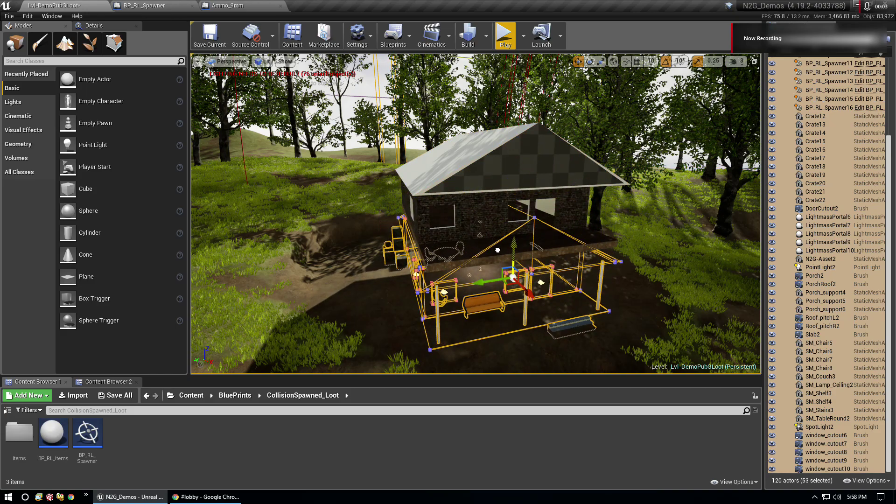
Fly around the house at ground level to inspect the porch wall, windows and steps
{"action": "mouse_move", "coordinate": [497, 243]}
{"action": "right_mouse_down"}
{"action": "mouse_move", "coordinate": [606, 247]}
{"action": "mouse_move", "coordinate": [448, 243]}
{"action": "right_mouse_up"}
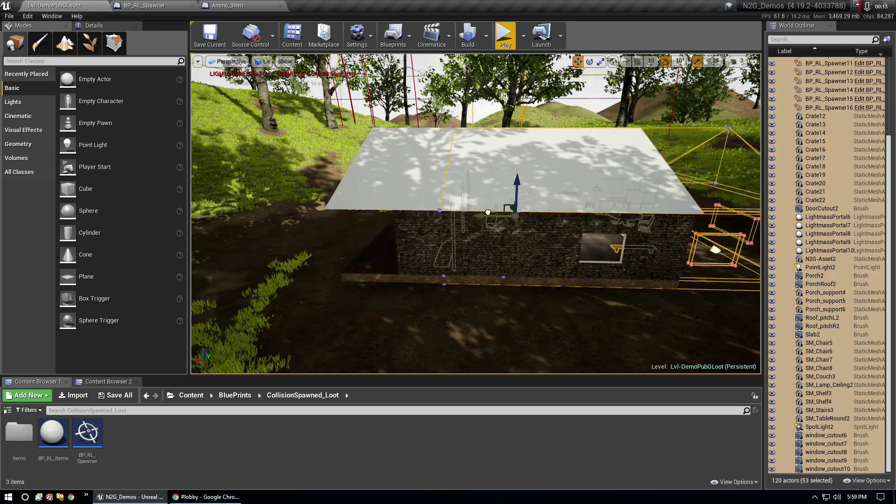
{"action": "right_click_drag", "start_coordinate": [229, 248], "coordinate": [252, 252]}
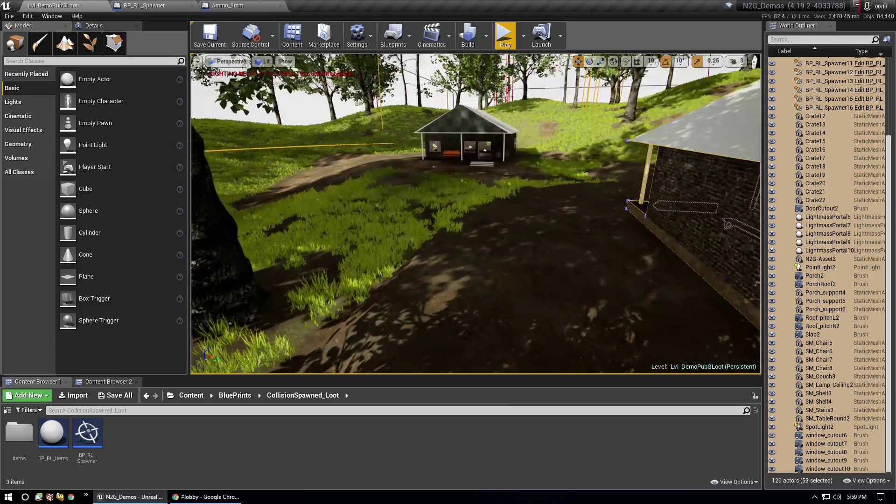
{"action": "right_click_drag", "start_coordinate": [476, 214], "coordinate": [522, 215]}
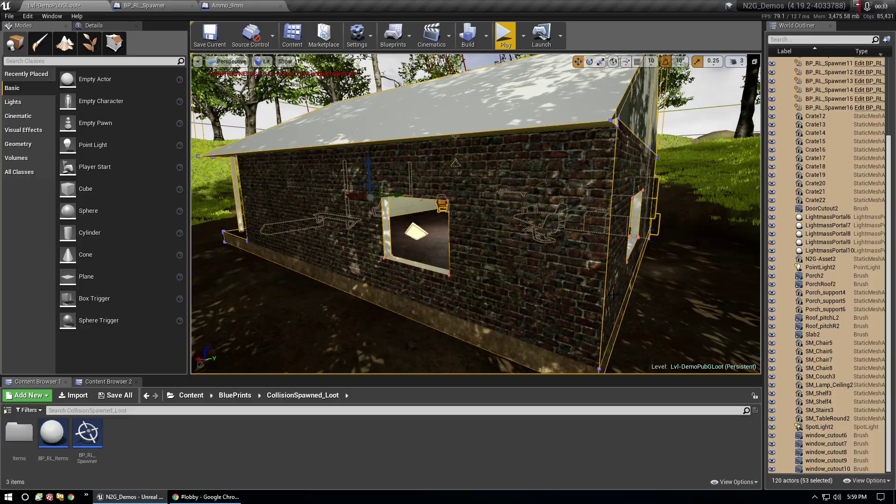
{"action": "right_click_drag", "start_coordinate": [612, 294], "coordinate": [448, 285]}
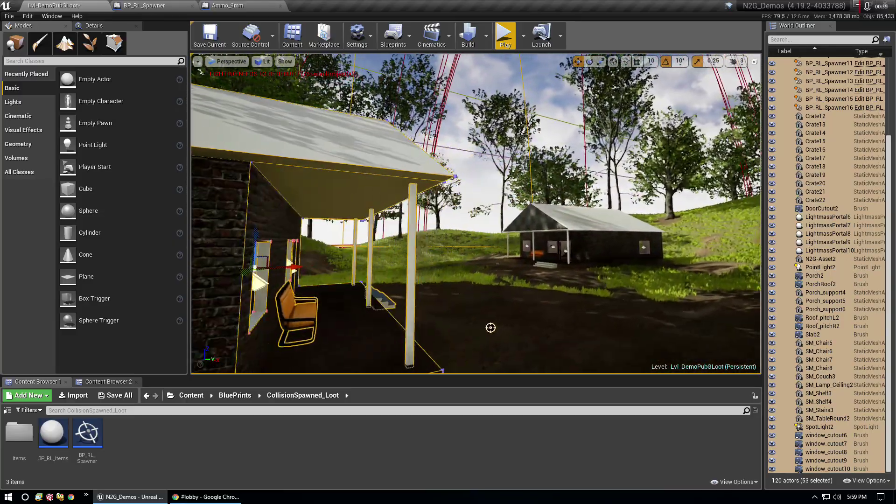
{"action": "right_click_drag", "start_coordinate": [491, 328], "coordinate": [620, 254]}
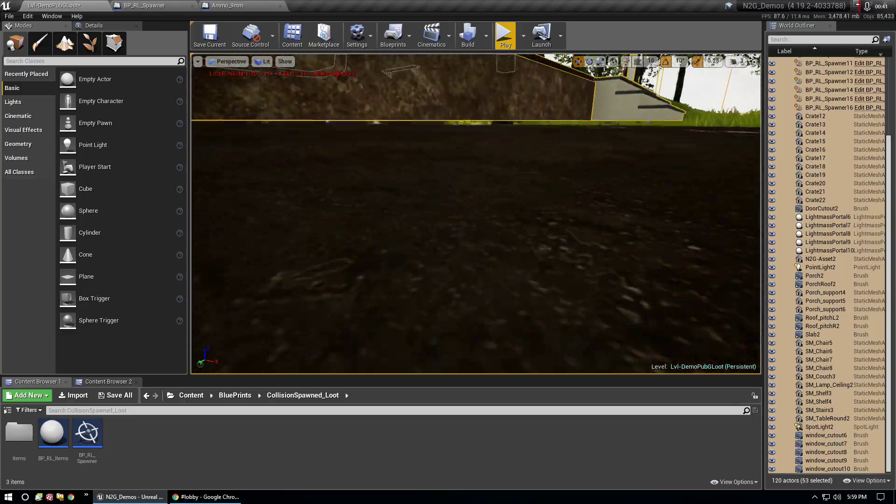
{"action": "right_click_drag", "start_coordinate": [620, 254], "coordinate": [664, 226]}
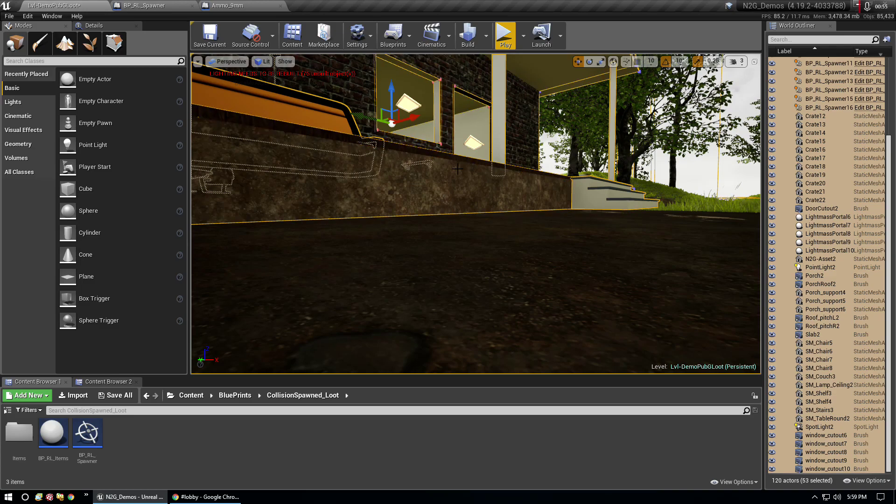
Select the Bldg_Walls_b2 brush, then all descendants of the Bldg_1 folder
{"action": "left_click", "coordinate": [391, 88]}
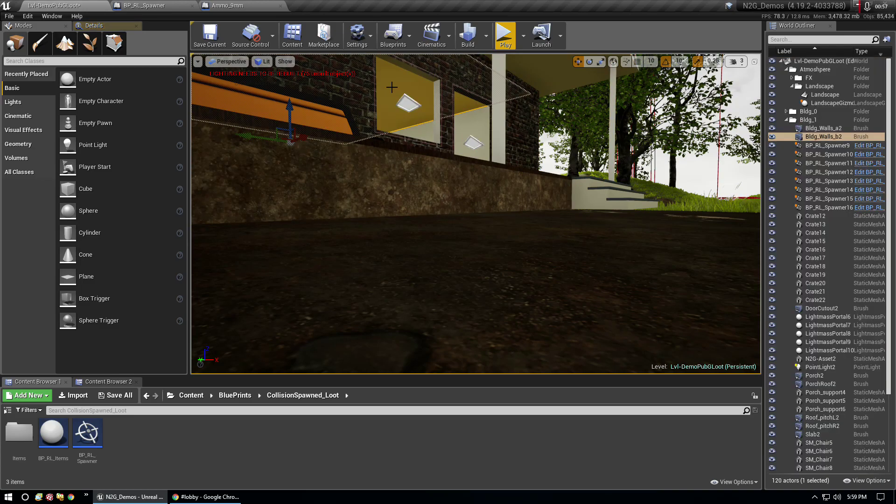
{"action": "right_click", "coordinate": [801, 121]}
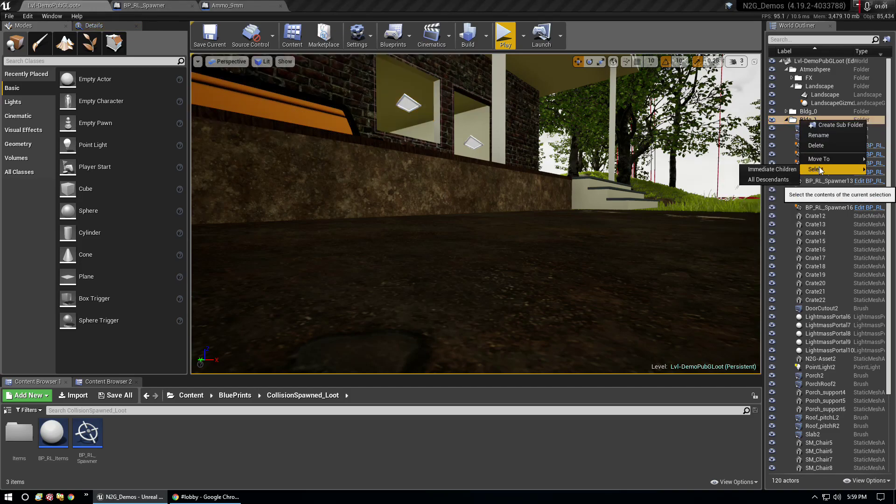
{"action": "left_click", "coordinate": [762, 170]}
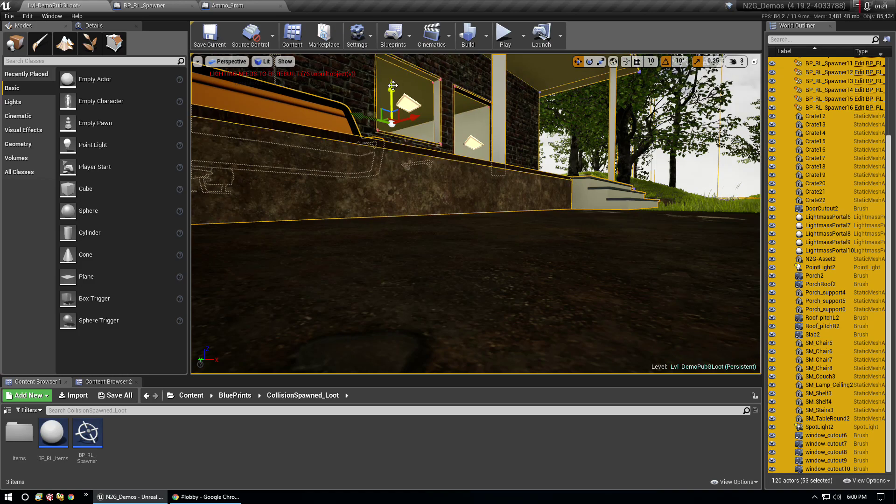
Fly low along the house to check the wall base against the ground
{"action": "middle_click_drag", "start_coordinate": [393, 85], "coordinate": [386, 95]}
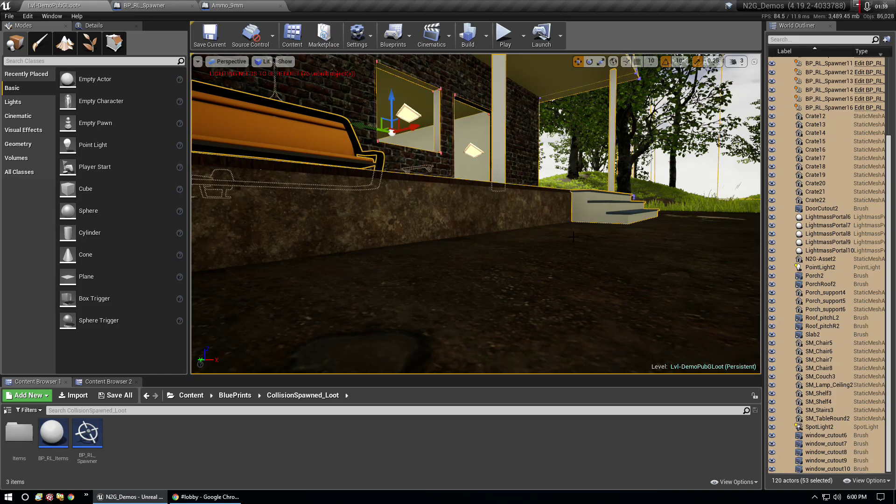
{"action": "key", "text": "q"}
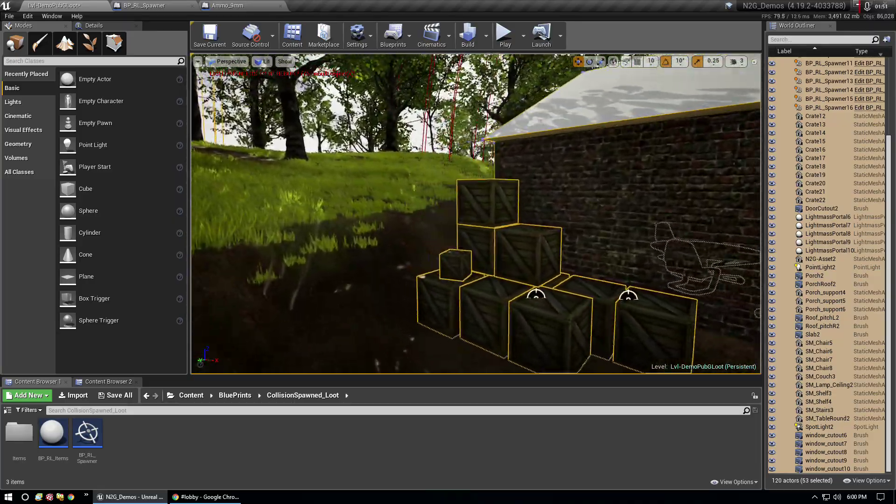
{"action": "right_click_drag", "start_coordinate": [476, 214], "coordinate": [495, 214]}
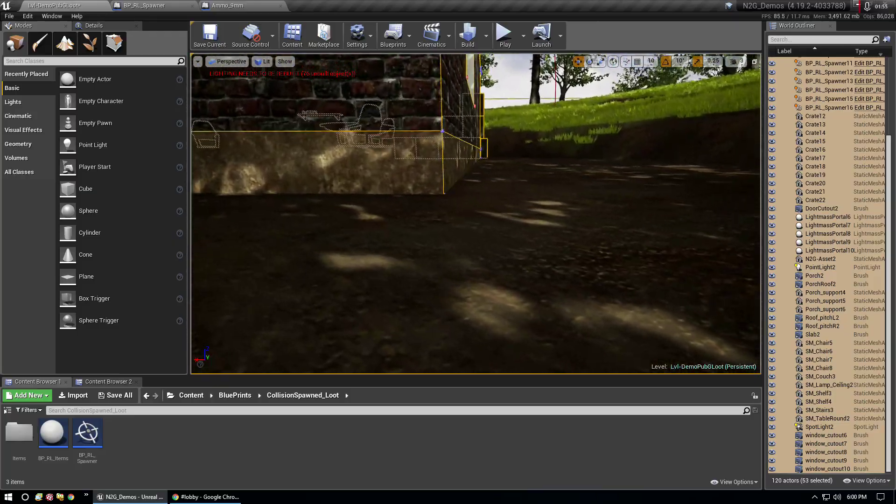
{"action": "mouse_move", "coordinate": [494, 213]}
{"action": "right_mouse_down"}
{"action": "mouse_move", "coordinate": [448, 219]}
{"action": "mouse_move", "coordinate": [494, 219]}
{"action": "mouse_move", "coordinate": [332, 316]}
{"action": "right_mouse_up"}
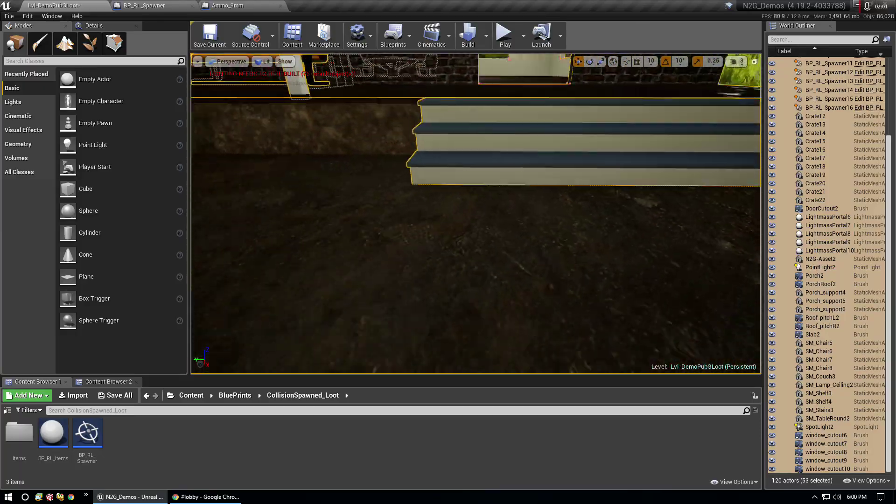
{"action": "right_click_drag", "start_coordinate": [494, 219], "coordinate": [513, 215]}
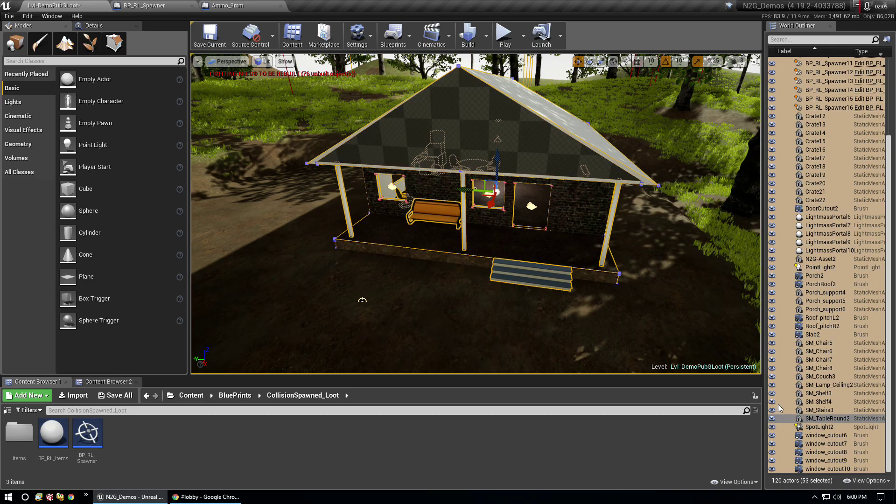
{"action": "scroll", "coordinate": [802, 280], "scroll_direction": "up", "scroll_amount": 5}
Collapse the Bldg_1 folder, run Build Geometry, and close the map check log
{"action": "left_click", "coordinate": [794, 121]}
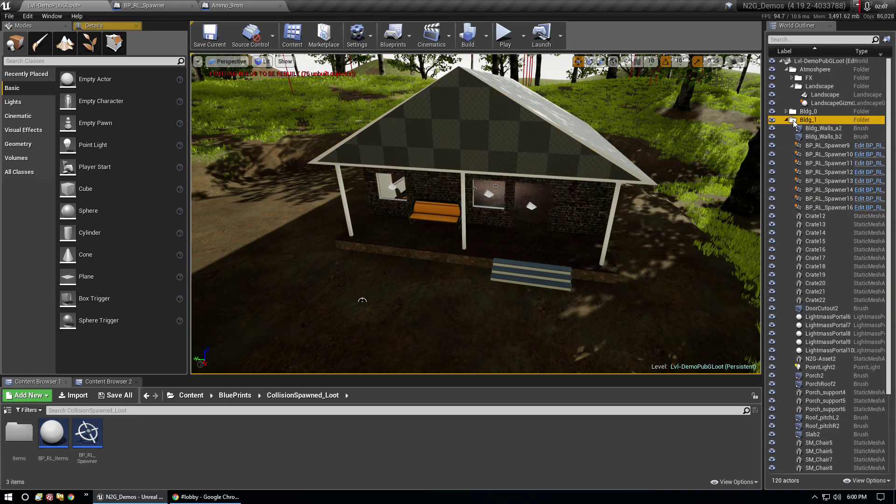
{"action": "left_click", "coordinate": [786, 121]}
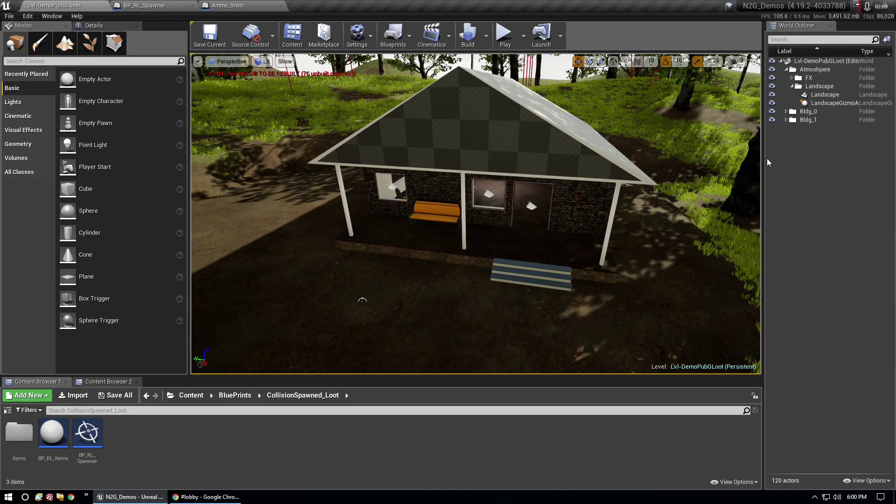
{"action": "left_click", "coordinate": [486, 35]}
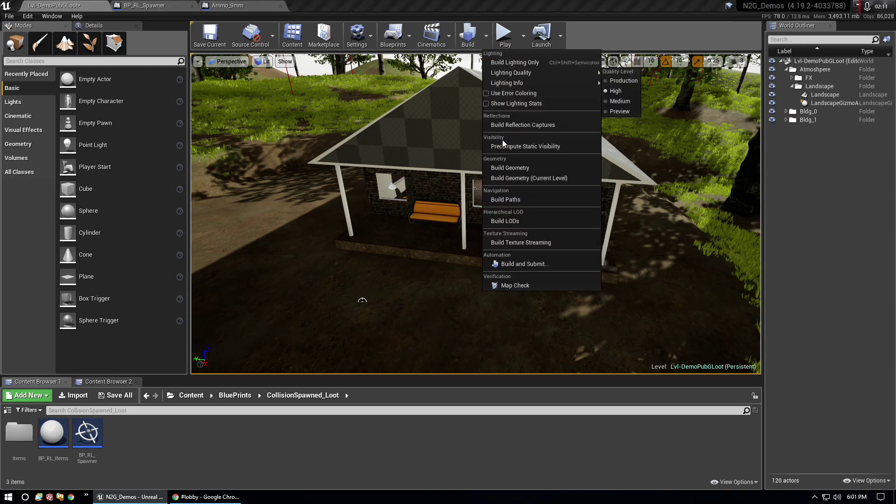
{"action": "left_click", "coordinate": [501, 169]}
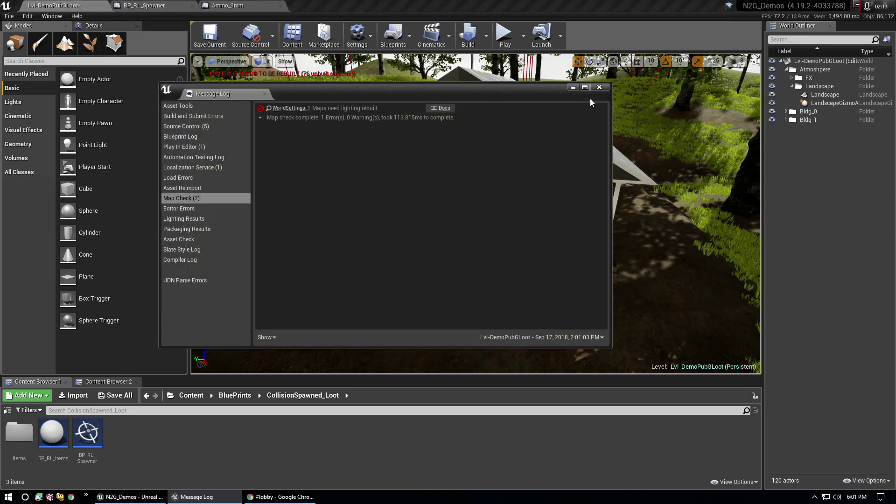
{"action": "left_click", "coordinate": [598, 87]}
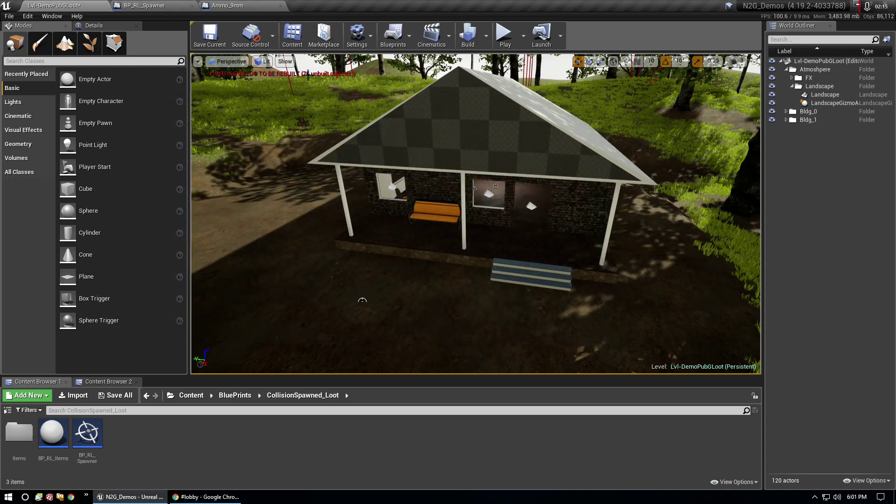
{"action": "right_click_drag", "start_coordinate": [362, 300], "coordinate": [502, 344]}
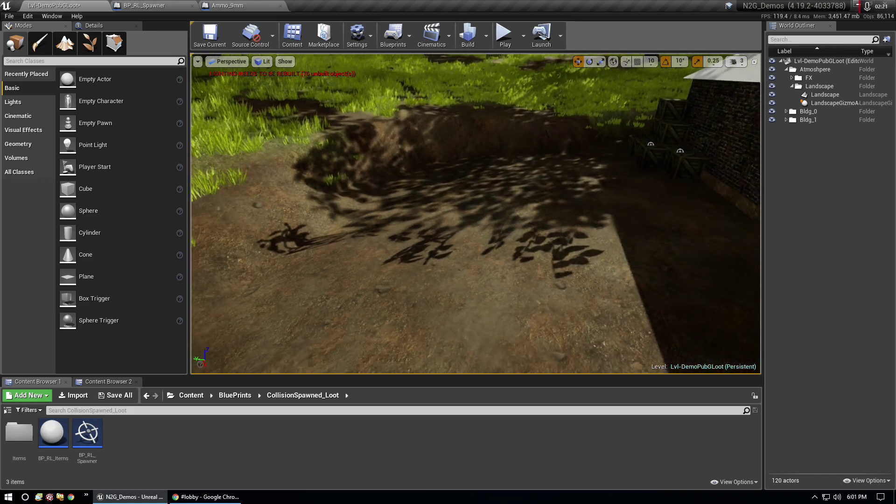
Switch to Landscape sculpting with the Smooth tool
{"action": "right_click_drag", "start_coordinate": [502, 343], "coordinate": [501, 343]}
{"action": "left_click", "coordinate": [65, 43]}
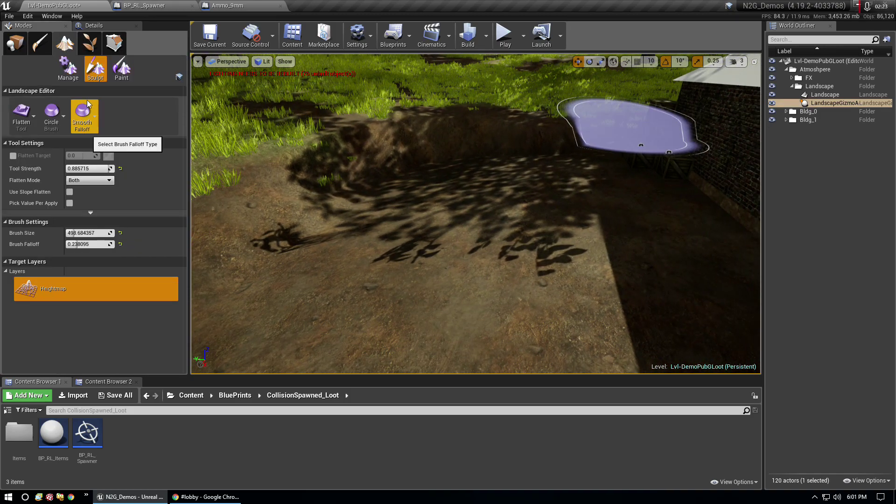
{"action": "left_click", "coordinate": [29, 122]}
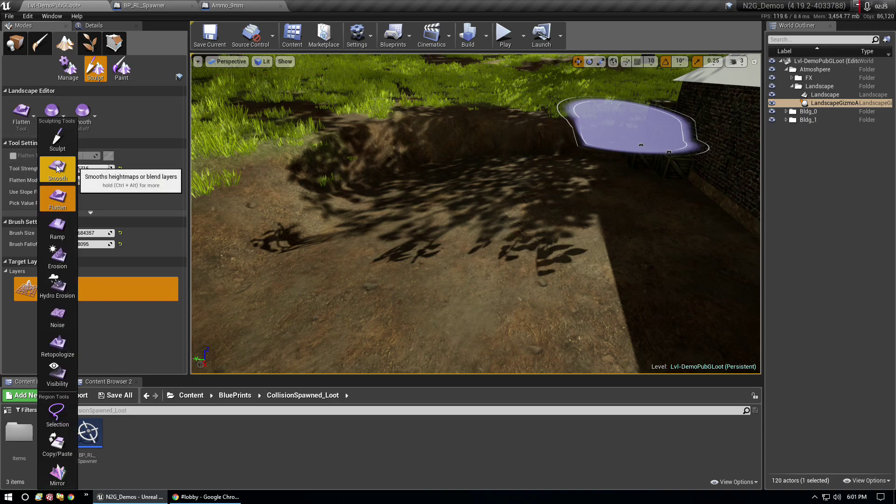
{"action": "left_click", "coordinate": [51, 165]}
Smooth the ground around and in front of the house, shrinking the brush to about 106
{"action": "right_click_drag", "start_coordinate": [377, 168], "coordinate": [376, 169]}
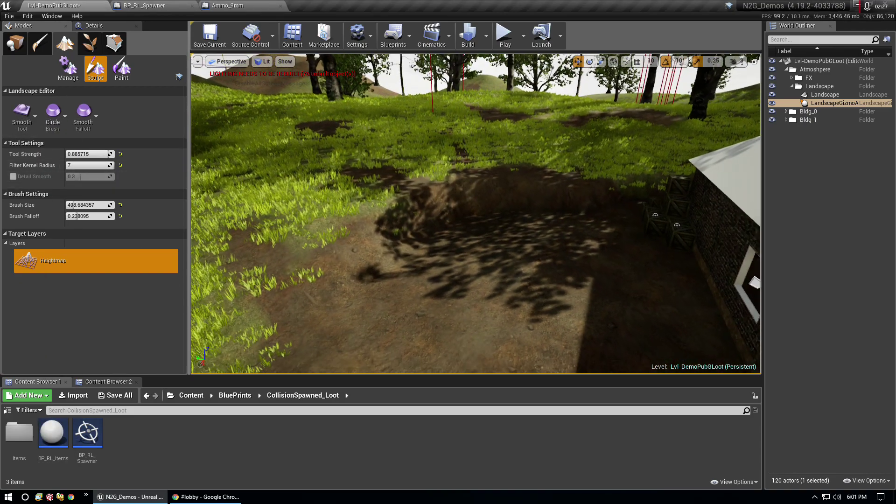
{"action": "left_click_drag", "start_coordinate": [498, 179], "coordinate": [505, 181]}
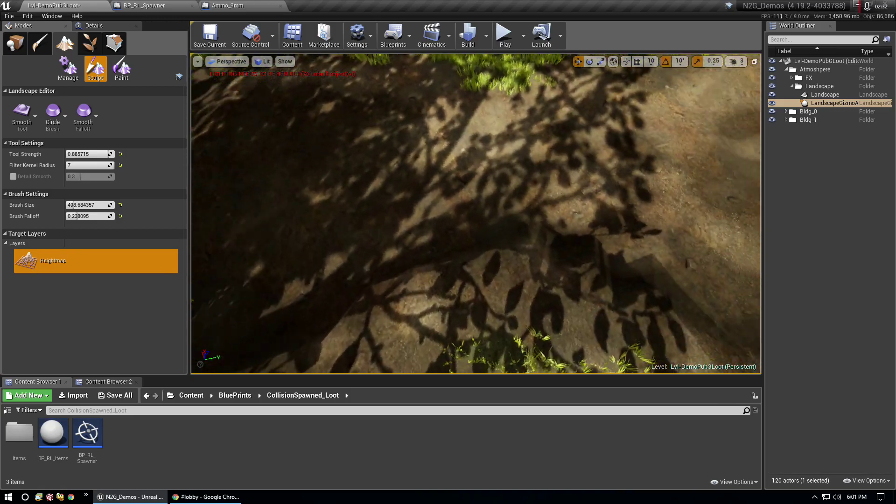
{"action": "right_click_drag", "start_coordinate": [642, 161], "coordinate": [400, 309]}
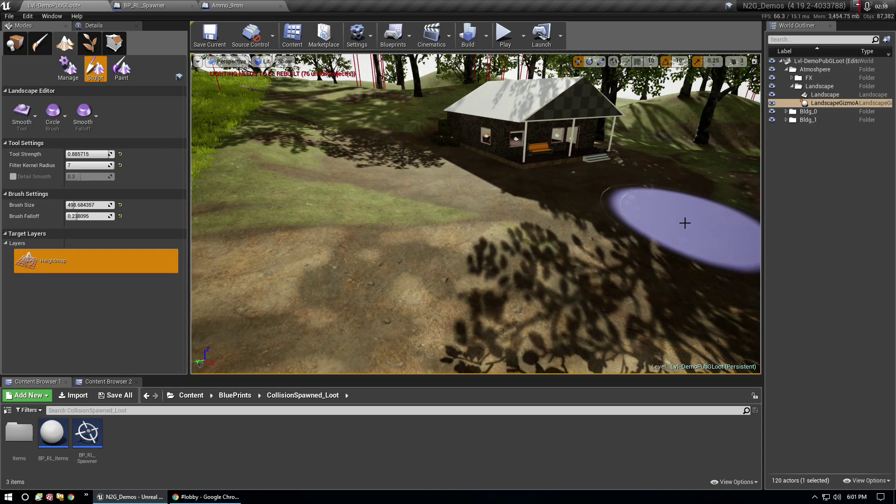
{"action": "right_click_drag", "start_coordinate": [623, 257], "coordinate": [623, 234]}
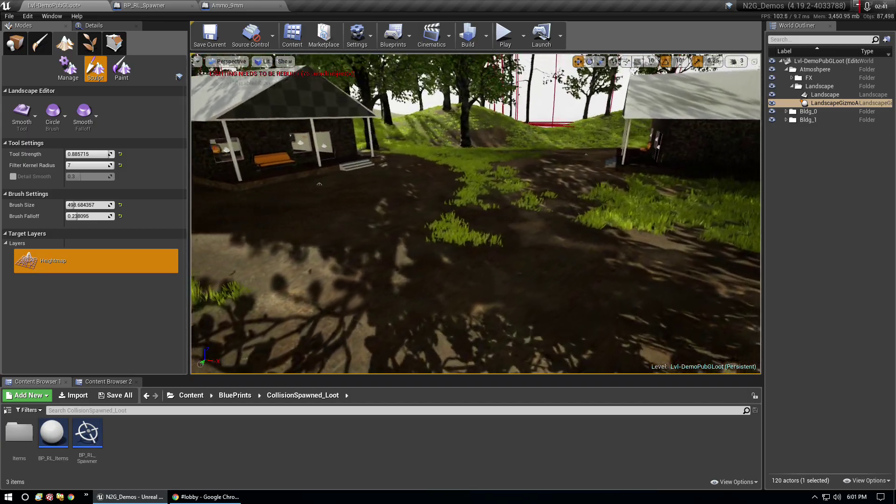
{"action": "mouse_move", "coordinate": [292, 201]}
{"action": "right_mouse_down"}
{"action": "mouse_move", "coordinate": [252, 295]}
{"action": "mouse_move", "coordinate": [329, 160]}
{"action": "right_mouse_up"}
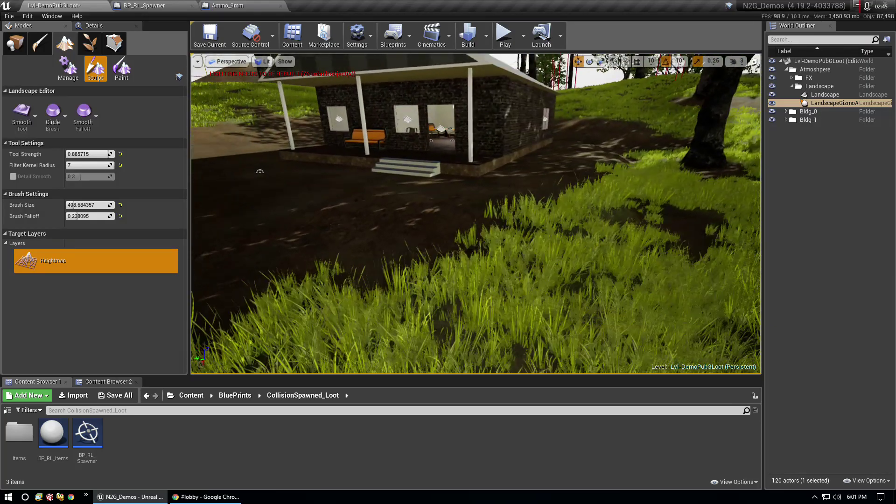
{"action": "right_click_drag", "start_coordinate": [590, 261], "coordinate": [589, 253]}
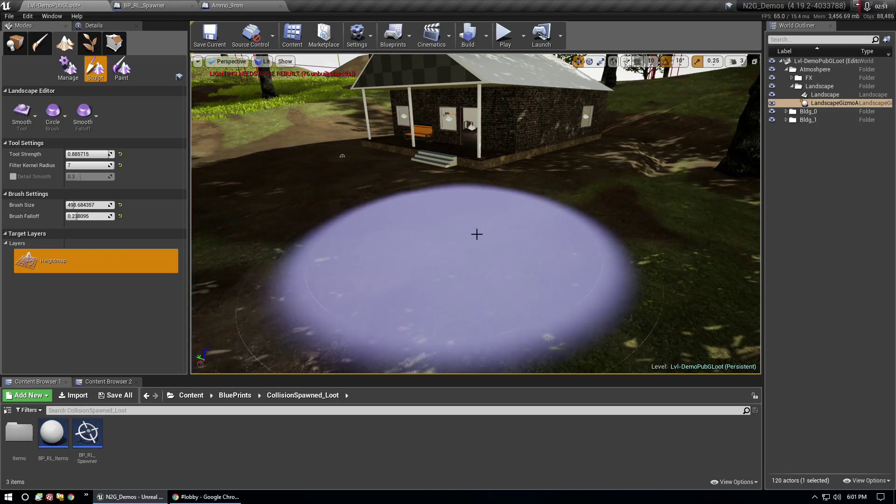
{"action": "right_click_drag", "start_coordinate": [566, 260], "coordinate": [565, 252]}
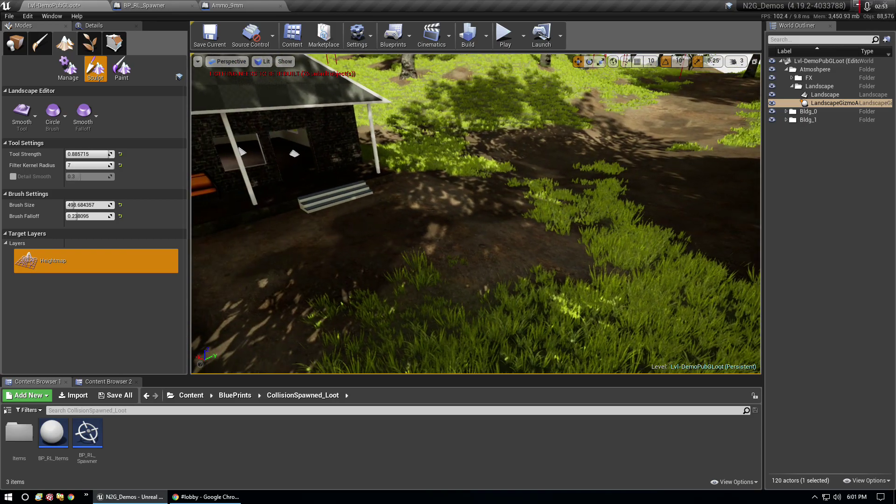
{"action": "right_click_drag", "start_coordinate": [411, 146], "coordinate": [566, 152]}
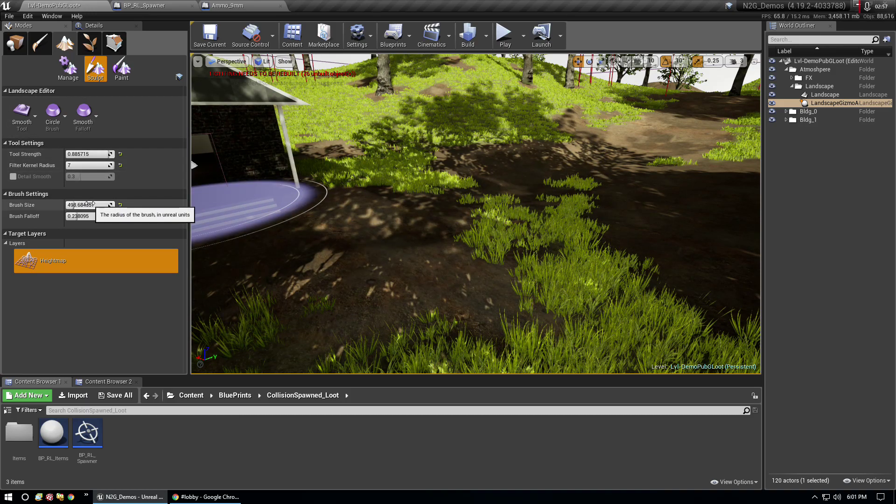
{"action": "left_click_drag", "start_coordinate": [89, 204], "coordinate": [68, 204]}
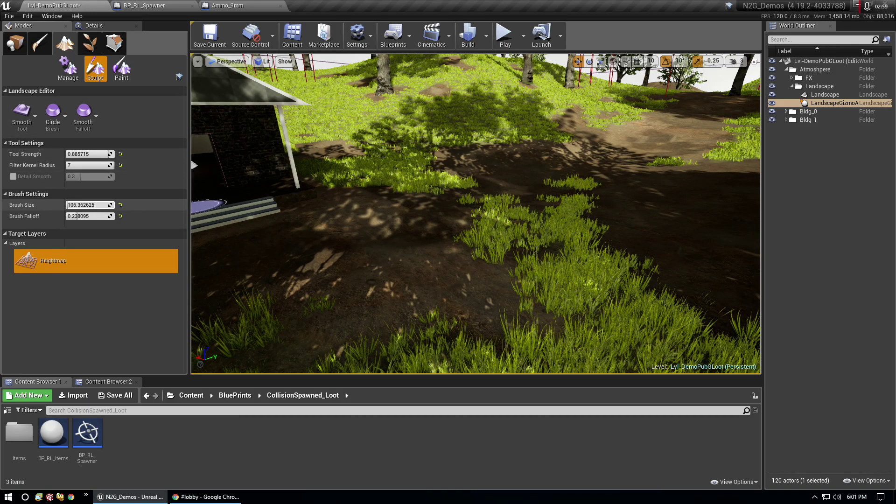
{"action": "mouse_move", "coordinate": [370, 219]}
{"action": "right_mouse_down"}
{"action": "mouse_move", "coordinate": [369, 196]}
{"action": "mouse_move", "coordinate": [306, 214]}
{"action": "right_mouse_up"}
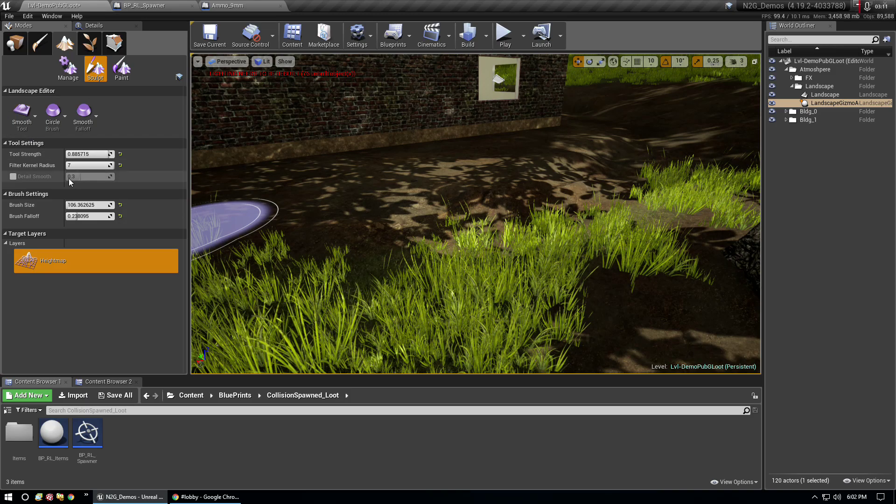
Set the Smooth brush to about 187 and smooth the ground beside the house wall
{"action": "left_click_drag", "start_coordinate": [73, 204], "coordinate": [107, 204]}
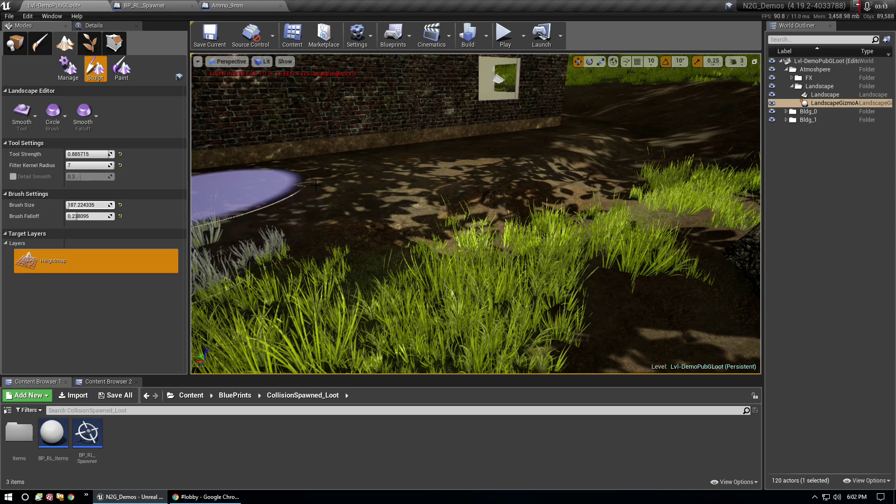
{"action": "mouse_move", "coordinate": [571, 157]}
{"action": "left_mouse_down"}
{"action": "mouse_move", "coordinate": [603, 146]}
{"action": "mouse_move", "coordinate": [609, 211]}
{"action": "mouse_move", "coordinate": [633, 152]}
{"action": "left_mouse_up"}
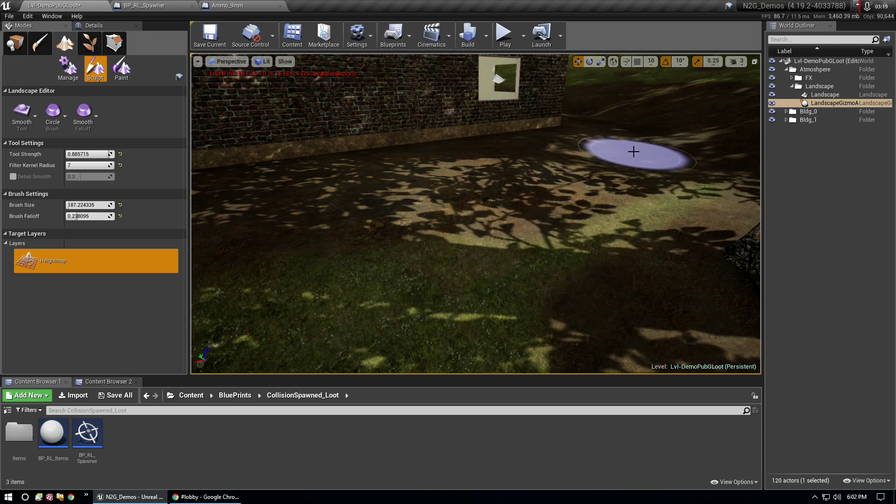
{"action": "right_click_drag", "start_coordinate": [632, 149], "coordinate": [607, 116]}
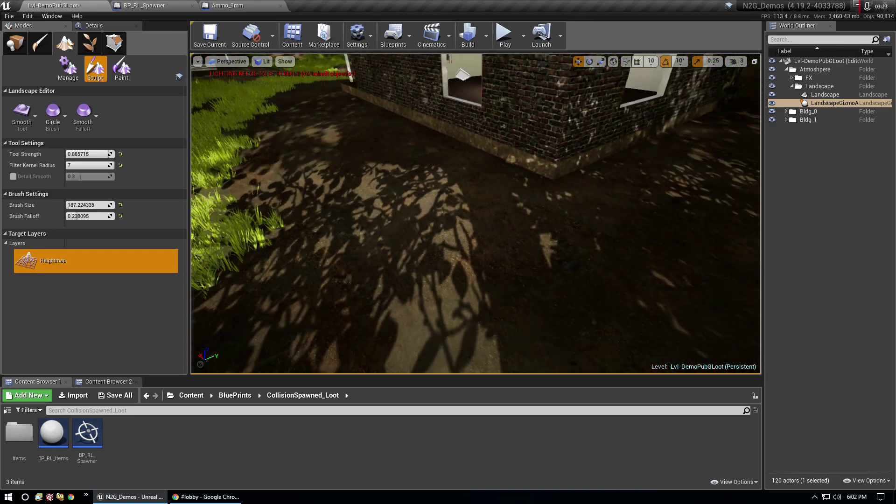
{"action": "right_click_drag", "start_coordinate": [606, 117], "coordinate": [577, 134]}
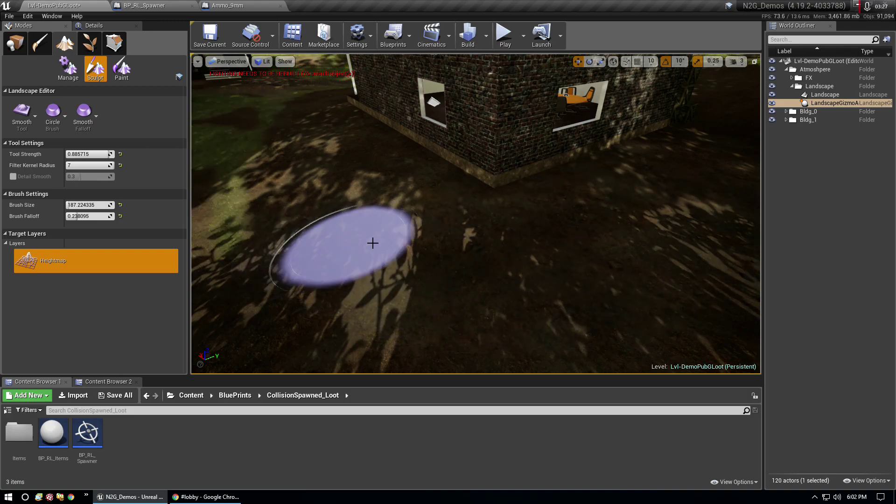
{"action": "right_click_drag", "start_coordinate": [590, 289], "coordinate": [574, 280]}
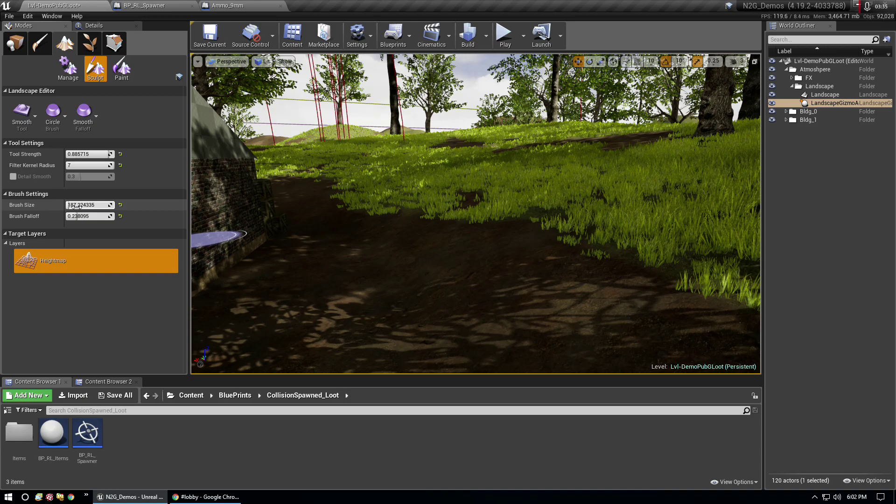
Enlarge the Smooth brush to about 270 and smooth the dirt near the crates
{"action": "left_click_drag", "start_coordinate": [77, 206], "coordinate": [93, 206]}
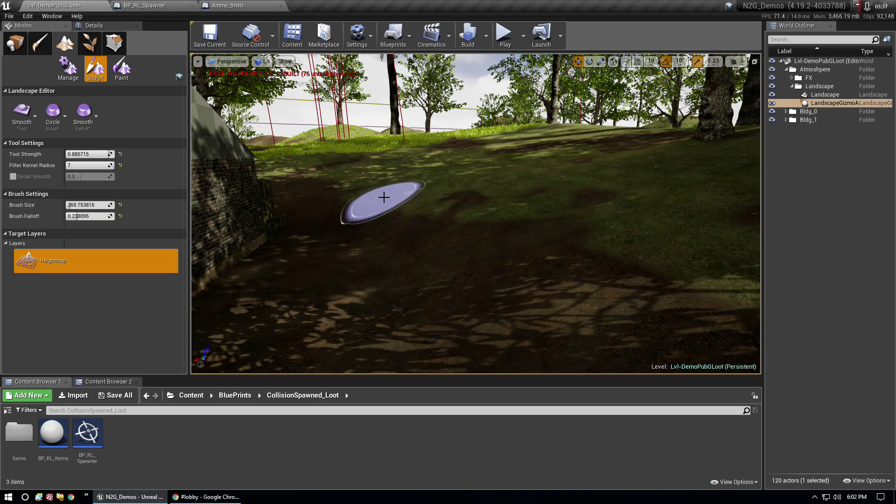
{"action": "mouse_move", "coordinate": [410, 216]}
{"action": "right_mouse_down"}
{"action": "mouse_move", "coordinate": [410, 243]}
{"action": "mouse_move", "coordinate": [410, 186]}
{"action": "mouse_move", "coordinate": [432, 256]}
{"action": "mouse_move", "coordinate": [420, 233]}
{"action": "mouse_move", "coordinate": [457, 228]}
{"action": "mouse_move", "coordinate": [452, 271]}
{"action": "right_mouse_up"}
{"action": "scroll", "coordinate": [560, 314], "scroll_direction": "up", "scroll_amount": 3}
{"action": "scroll", "coordinate": [480, 243], "scroll_direction": "down", "scroll_amount": 3}
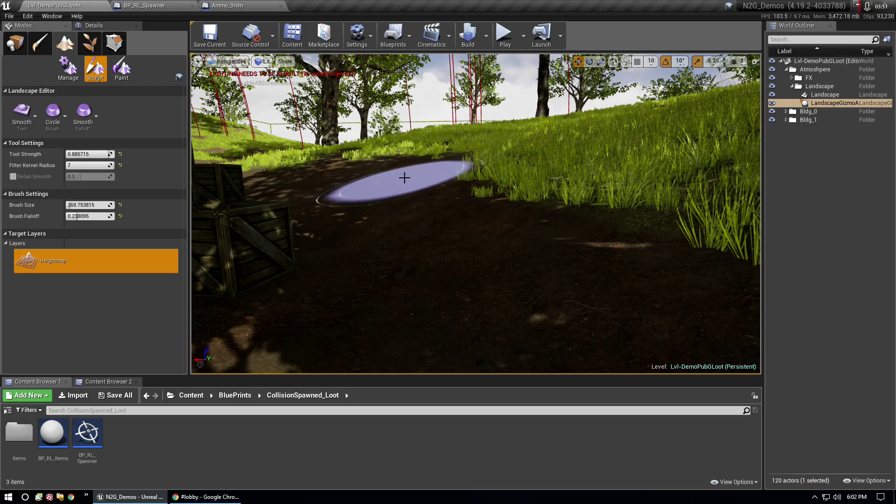
{"action": "mouse_move", "coordinate": [404, 177]}
{"action": "right_mouse_down"}
{"action": "mouse_move", "coordinate": [364, 182]}
{"action": "mouse_move", "coordinate": [328, 162]}
{"action": "right_mouse_up"}
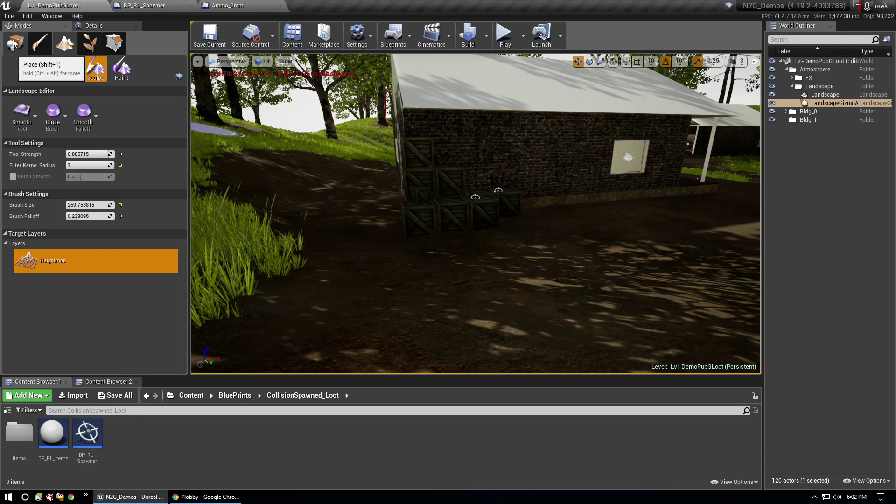
Select Crate12–Crate22 and the BP_RL_Spawner14–16 spawners, and slide them along the house wall
{"action": "left_click", "coordinate": [14, 44]}
{"action": "left_click", "coordinate": [787, 120]}
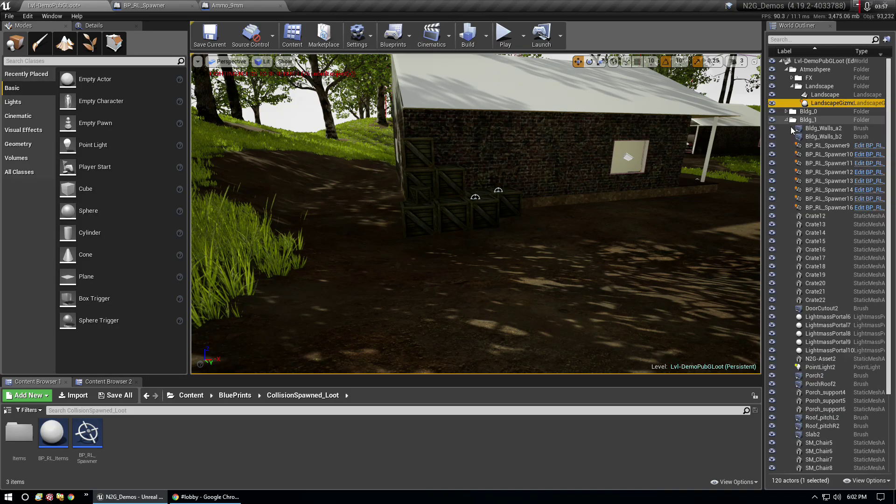
{"action": "scroll", "coordinate": [820, 188], "scroll_direction": "down", "scroll_amount": 1}
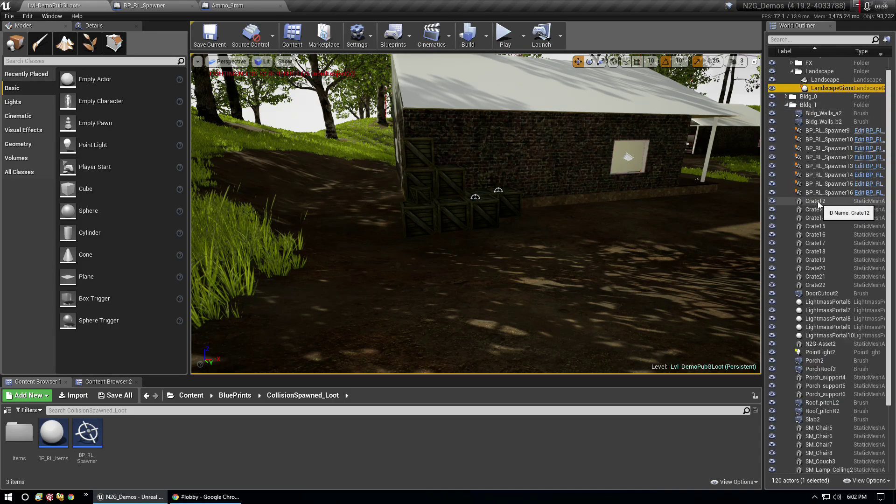
{"action": "left_click", "coordinate": [816, 201]}
{"action": "left_click", "coordinate": [816, 286], "text": "shift"}
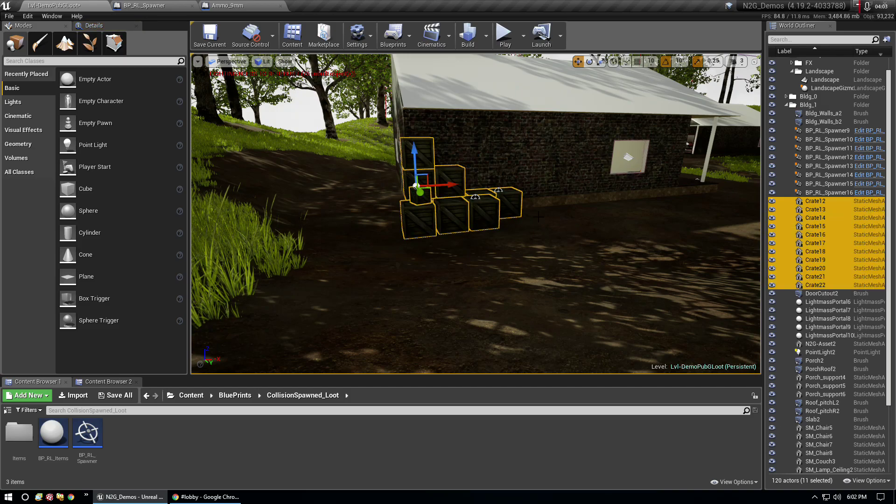
{"action": "left_click", "coordinate": [475, 198], "text": "ctrl"}
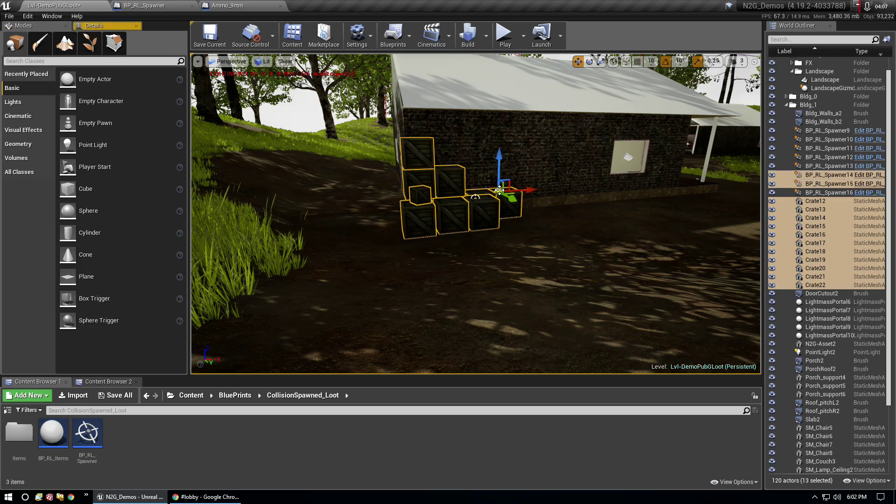
{"action": "left_click_drag", "start_coordinate": [522, 189], "coordinate": [564, 182]}
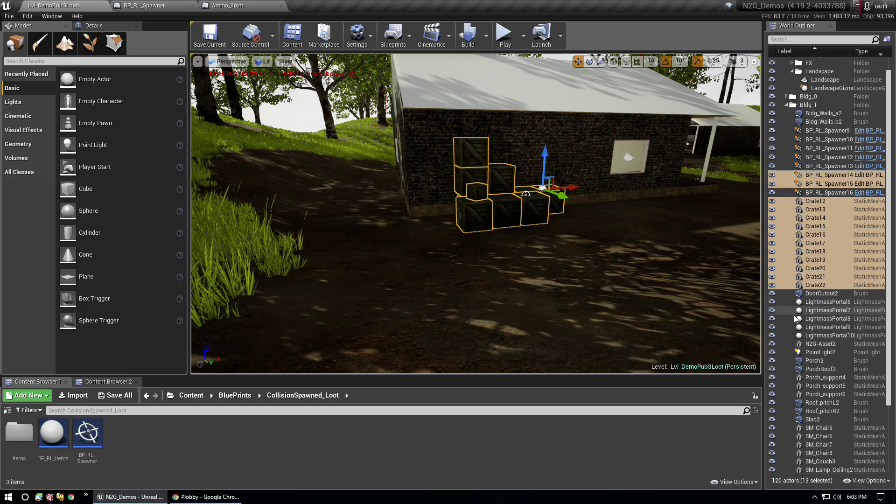
Clear the selection, collapse Bldg_1, and start landscape painting on the Grass_mesh layer
{"action": "left_click", "coordinate": [785, 394]}
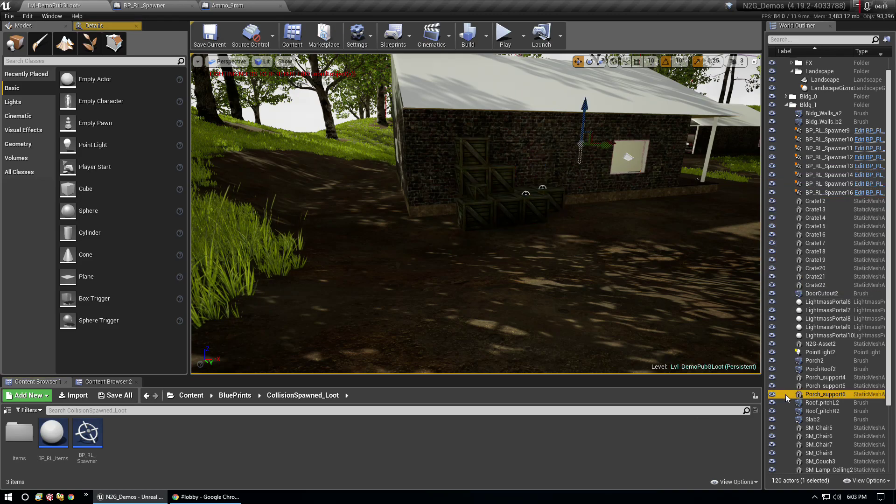
{"action": "left_click", "coordinate": [797, 105]}
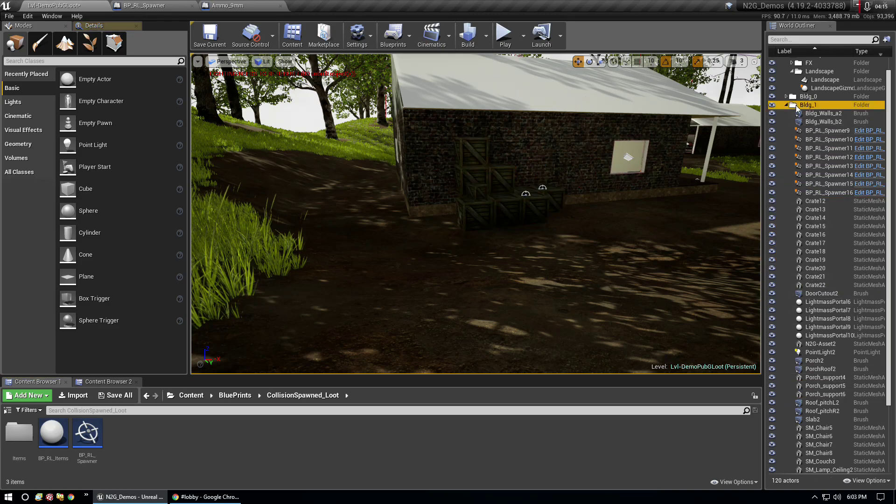
{"action": "left_click", "coordinate": [786, 105]}
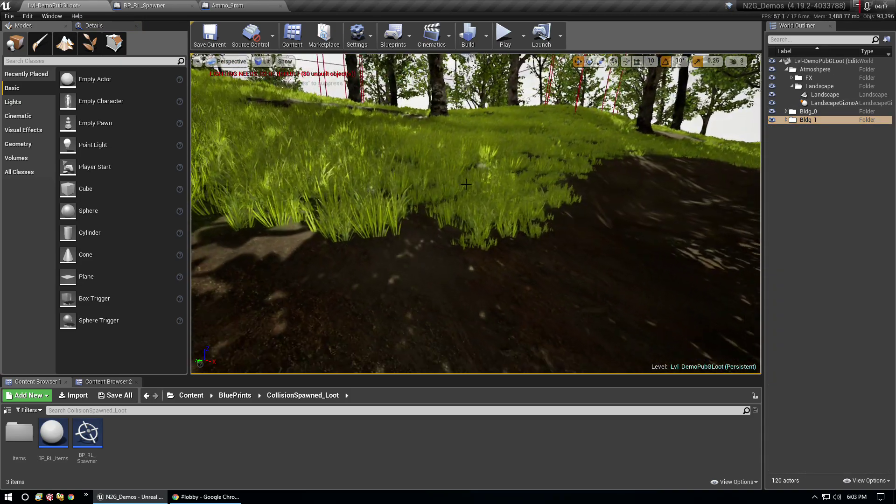
{"action": "left_click", "coordinate": [70, 43]}
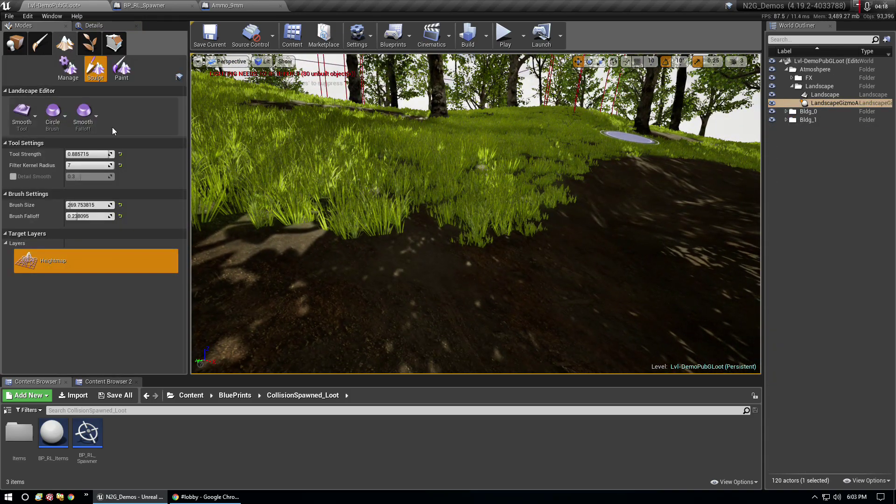
{"action": "left_click", "coordinate": [122, 69]}
{"action": "left_click", "coordinate": [85, 358]}
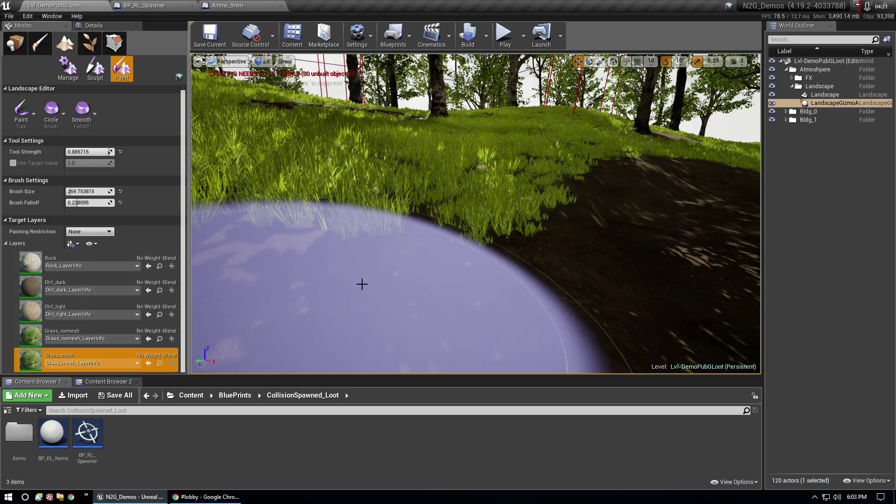
{"action": "scroll", "coordinate": [362, 283], "scroll_direction": "down", "scroll_amount": 10}
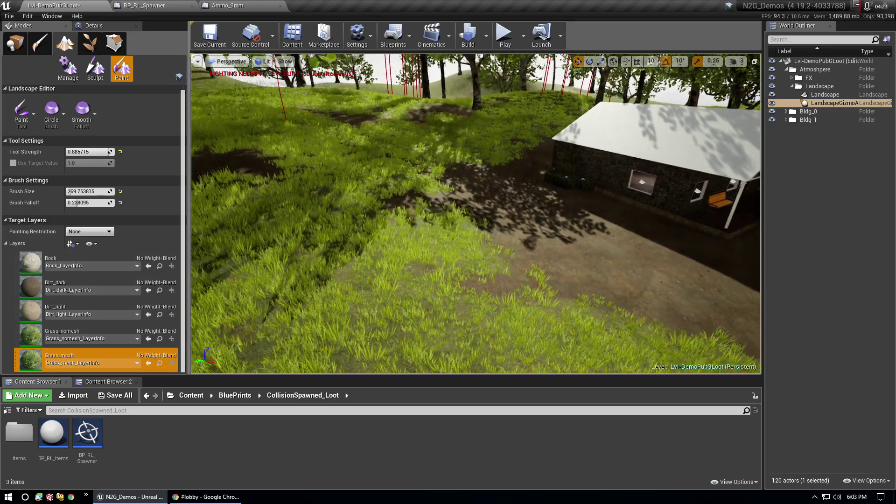
{"action": "scroll", "coordinate": [418, 191], "scroll_direction": "down", "scroll_amount": 5}
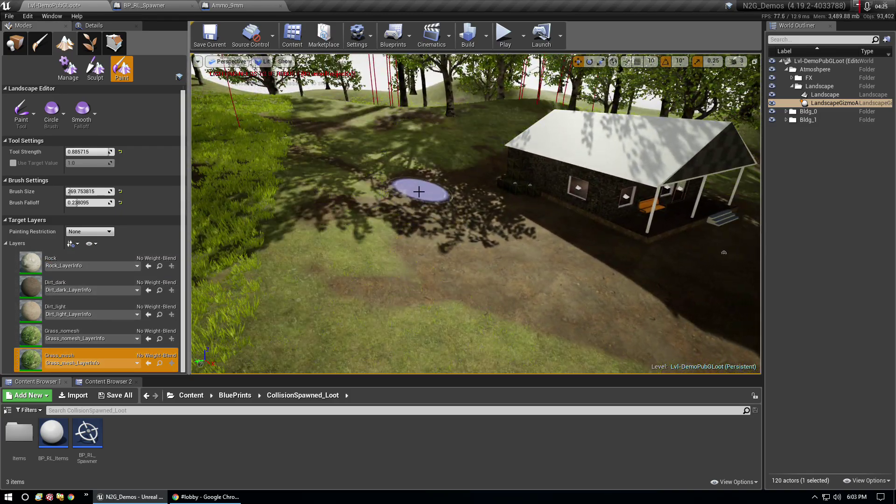
Paint grass onto the ground around the house and shrink the brush to about 80
{"action": "left_click_drag", "start_coordinate": [459, 262], "coordinate": [575, 326]}
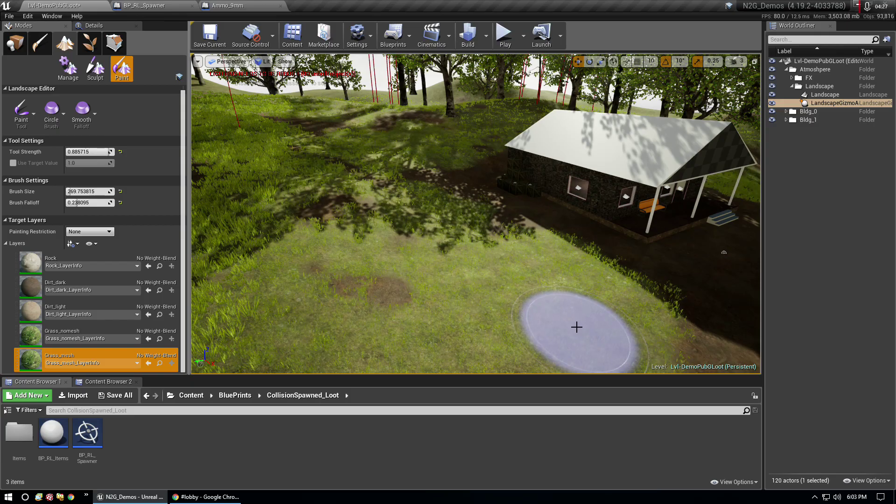
{"action": "right_click_drag", "start_coordinate": [476, 213], "coordinate": [476, 214]}
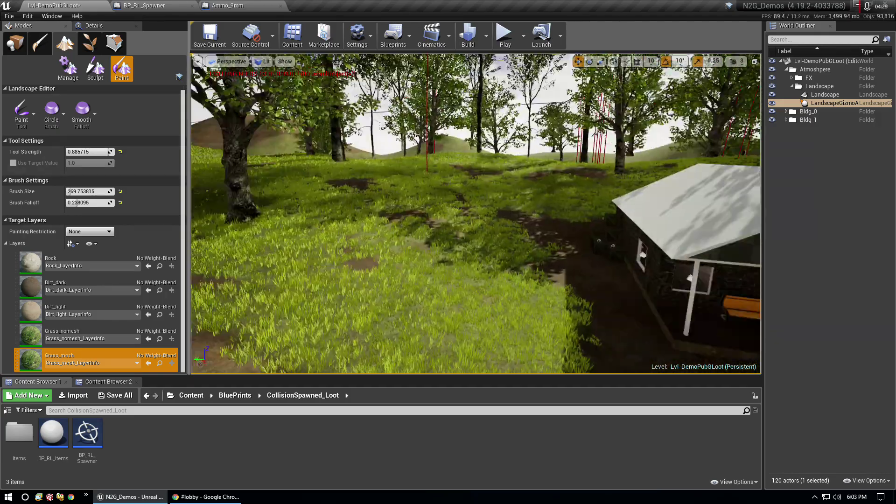
{"action": "right_click_drag", "start_coordinate": [592, 244], "coordinate": [592, 244]}
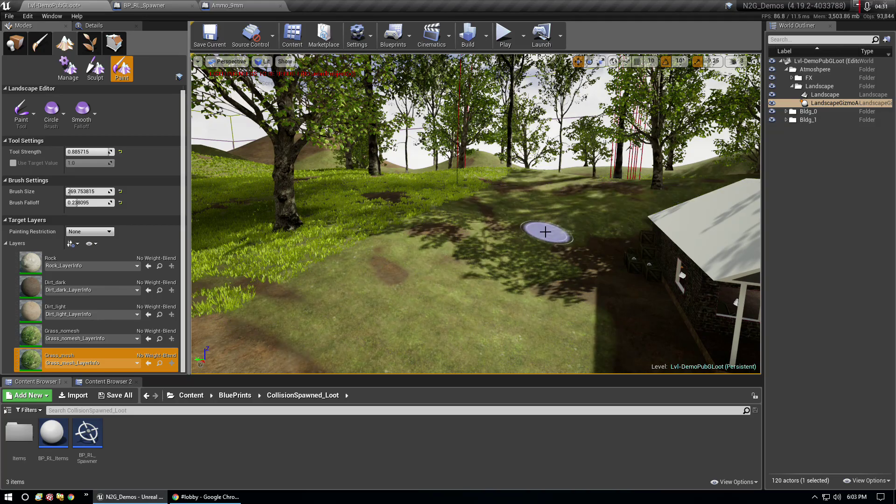
{"action": "right_click_drag", "start_coordinate": [562, 288], "coordinate": [372, 292]}
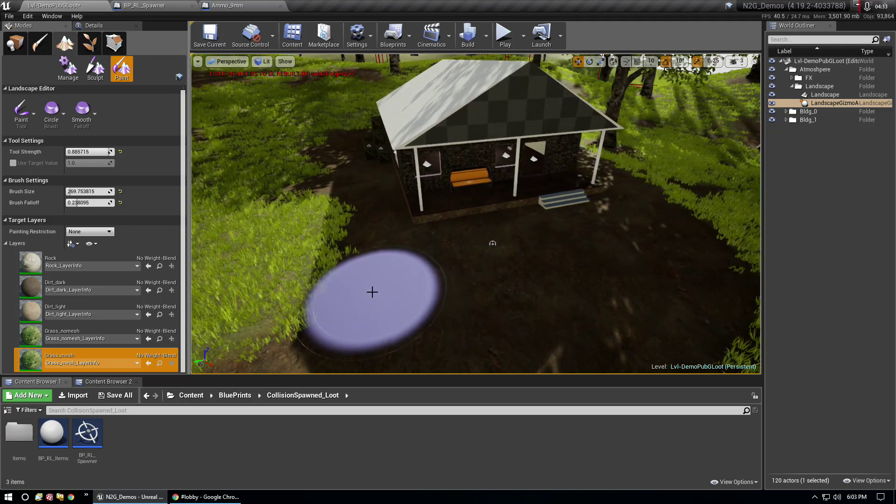
{"action": "right_click_drag", "start_coordinate": [262, 304], "coordinate": [262, 304]}
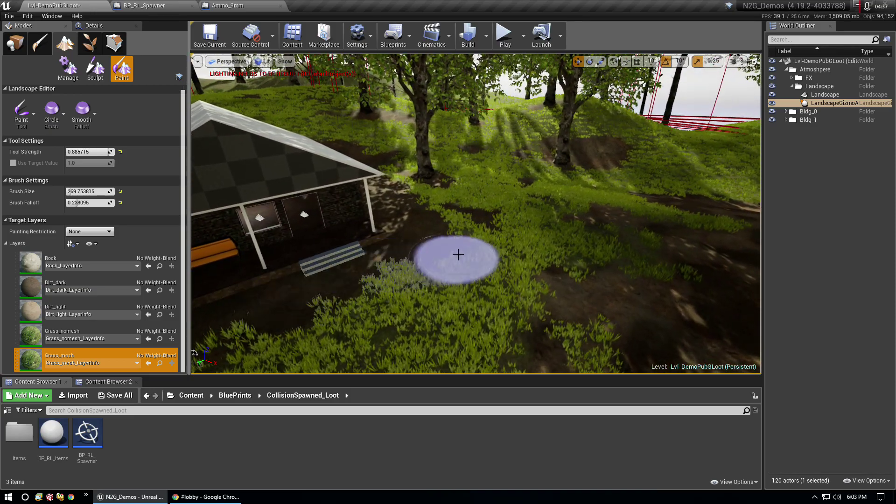
{"action": "right_click_drag", "start_coordinate": [480, 211], "coordinate": [472, 231]}
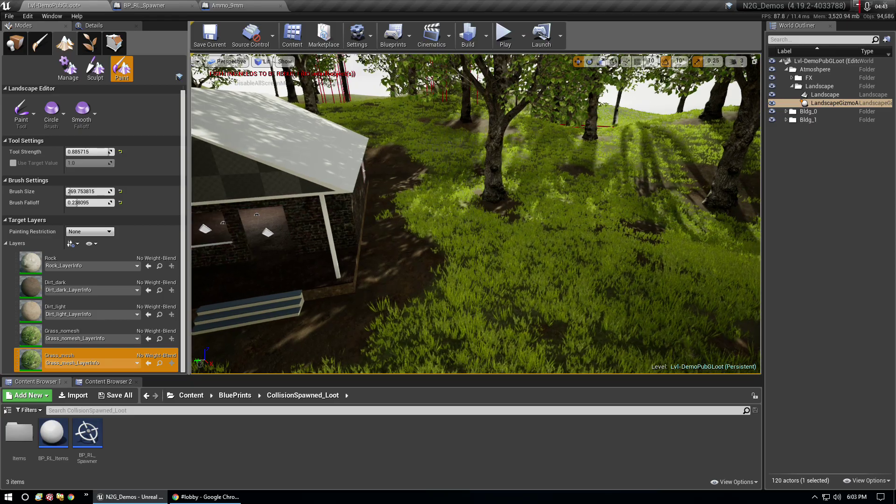
{"action": "right_click_drag", "start_coordinate": [476, 214], "coordinate": [476, 214]}
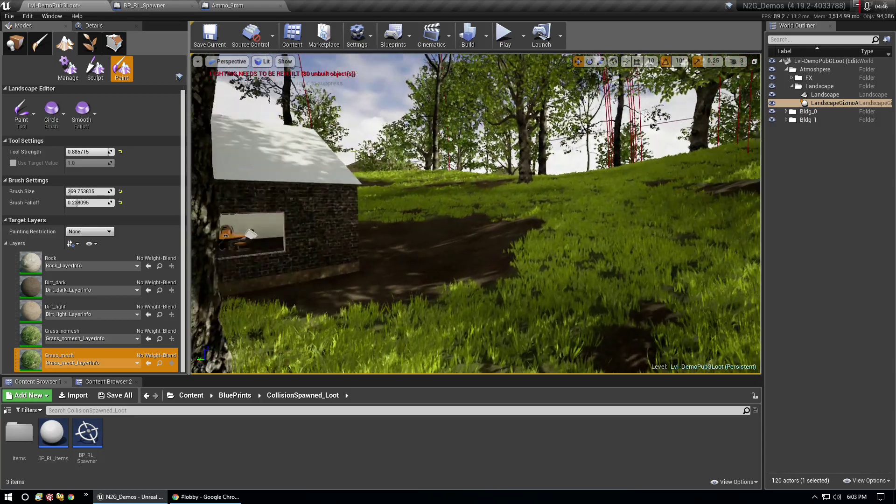
{"action": "right_click_drag", "start_coordinate": [478, 188], "coordinate": [478, 188]}
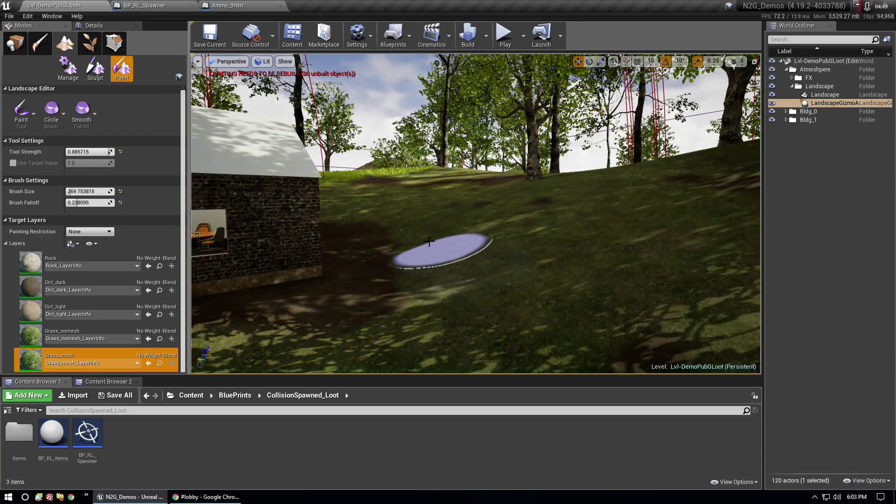
{"action": "right_click_drag", "start_coordinate": [471, 269], "coordinate": [471, 269]}
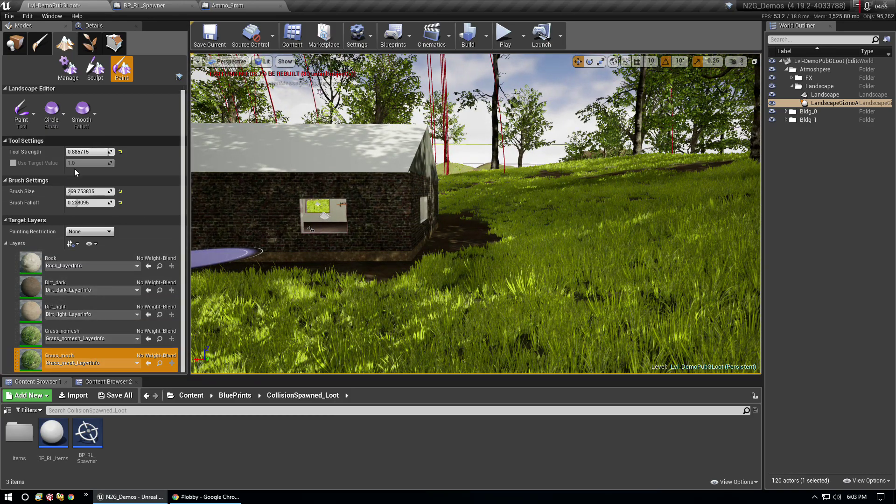
{"action": "mouse_move", "coordinate": [89, 191]}
{"action": "left_mouse_down"}
{"action": "mouse_move", "coordinate": [70, 191]}
{"action": "mouse_move", "coordinate": [94, 192]}
{"action": "left_mouse_up"}
Paint Grass_mesh patches along the lawn by the wall with a brush of about 53
{"action": "mouse_move", "coordinate": [476, 214]}
{"action": "right_mouse_down"}
{"action": "mouse_move", "coordinate": [476, 140]}
{"action": "mouse_move", "coordinate": [476, 261]}
{"action": "mouse_move", "coordinate": [434, 280]}
{"action": "right_mouse_up"}
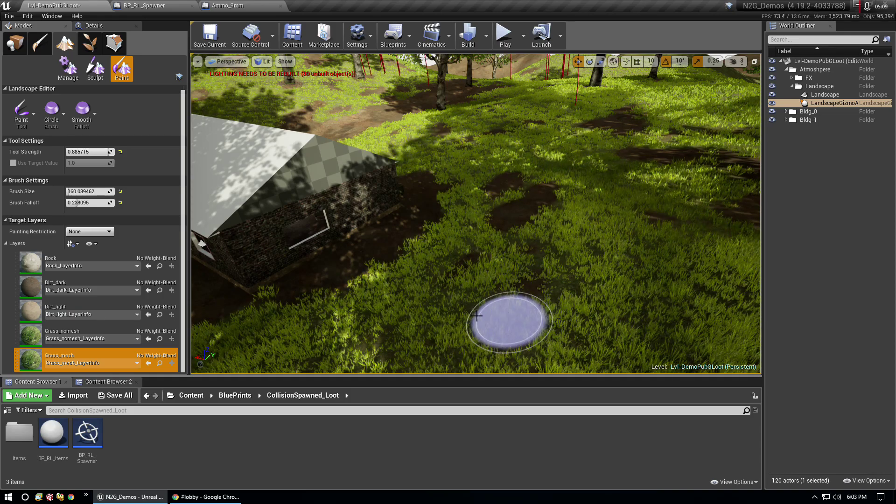
{"action": "left_click_drag", "start_coordinate": [92, 192], "coordinate": [74, 193]}
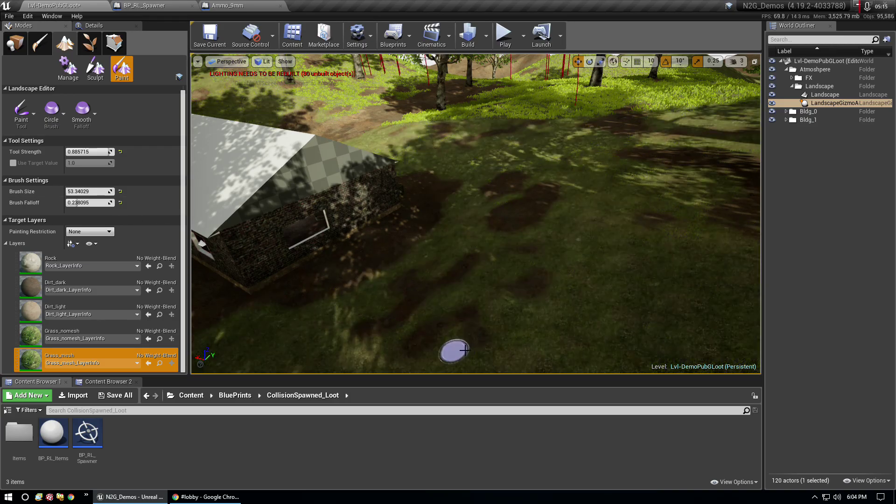
{"action": "right_click_drag", "start_coordinate": [530, 296], "coordinate": [536, 292]}
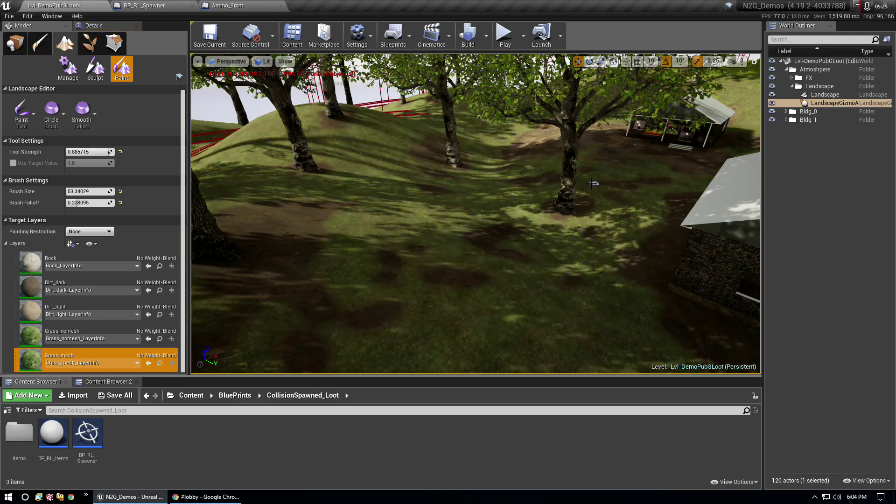
{"action": "mouse_move", "coordinate": [505, 247]}
{"action": "right_mouse_down"}
{"action": "mouse_move", "coordinate": [299, 269]}
{"action": "mouse_move", "coordinate": [307, 202]}
{"action": "right_mouse_up"}
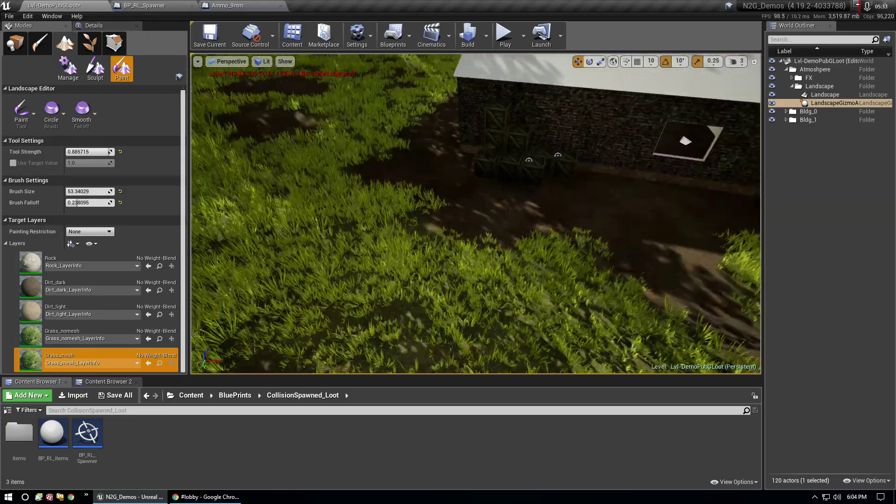
{"action": "right_click_drag", "start_coordinate": [308, 201], "coordinate": [370, 202]}
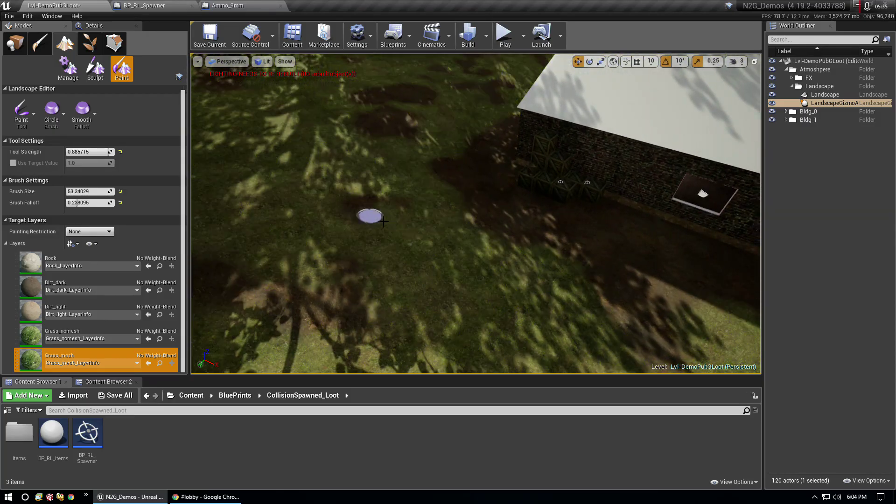
{"action": "right_click_drag", "start_coordinate": [530, 285], "coordinate": [607, 280]}
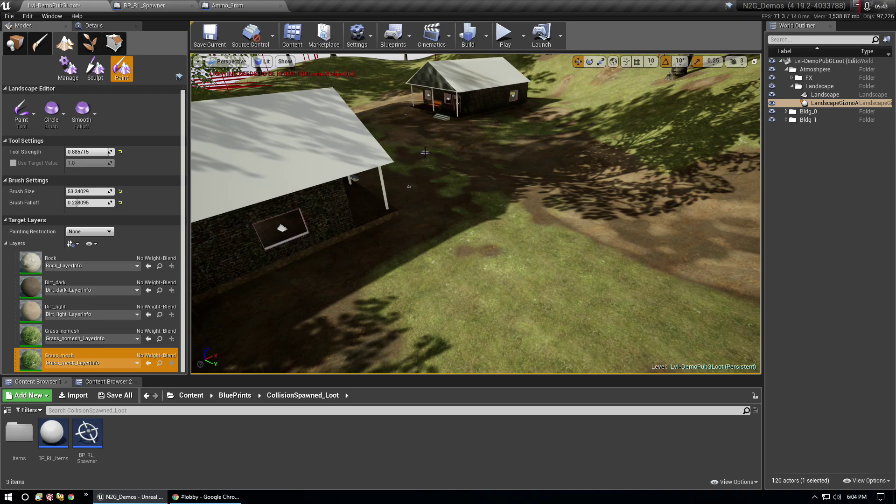
{"action": "right_click_drag", "start_coordinate": [443, 203], "coordinate": [473, 179]}
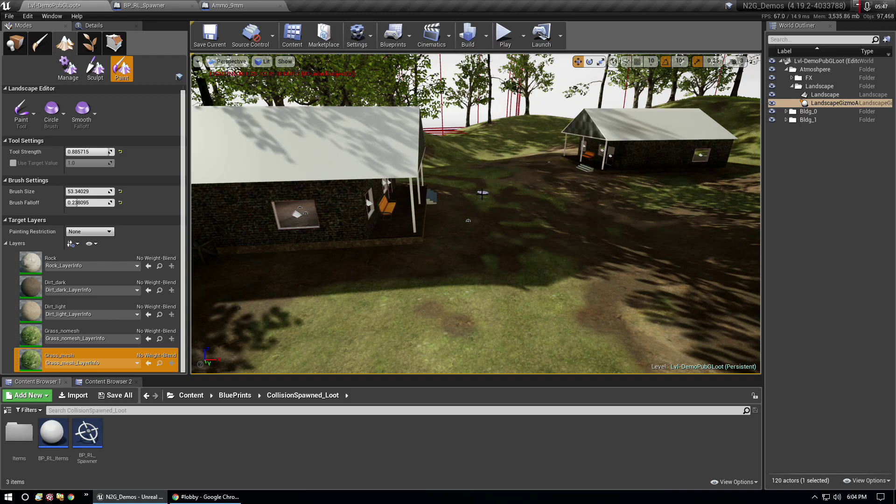
{"action": "right_click_drag", "start_coordinate": [486, 228], "coordinate": [475, 203]}
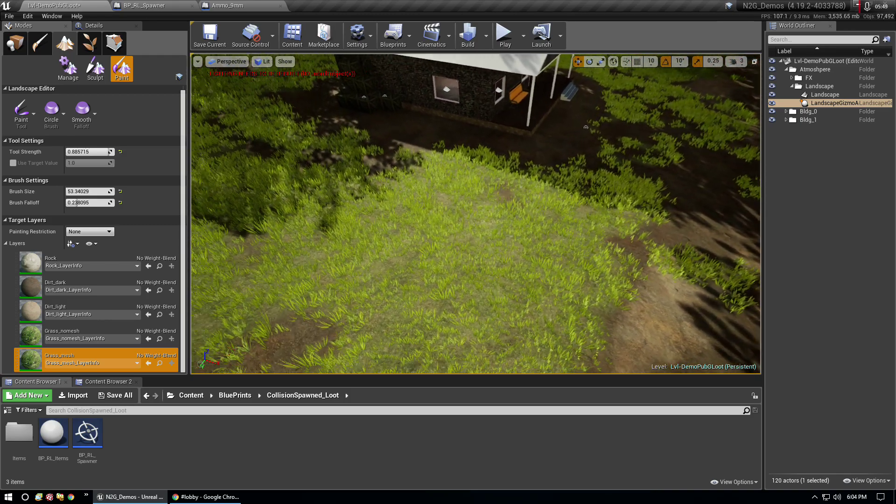
{"action": "left_click_drag", "start_coordinate": [475, 202], "coordinate": [450, 313]}
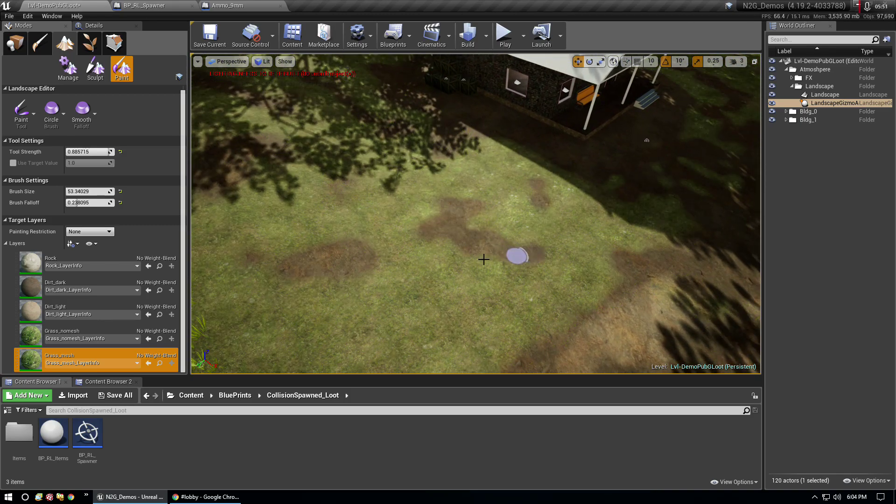
{"action": "mouse_move", "coordinate": [450, 313]}
{"action": "right_mouse_down"}
{"action": "mouse_move", "coordinate": [490, 231]}
{"action": "mouse_move", "coordinate": [427, 214]}
{"action": "mouse_move", "coordinate": [440, 288]}
{"action": "mouse_move", "coordinate": [413, 258]}
{"action": "right_mouse_up"}
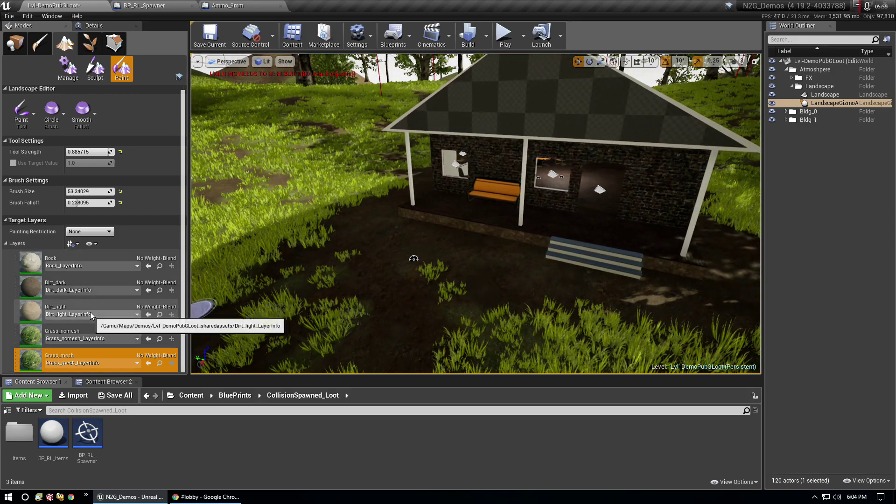
Paint a Dirt_light patch over the ground in front of the porch
{"action": "left_click", "coordinate": [70, 310]}
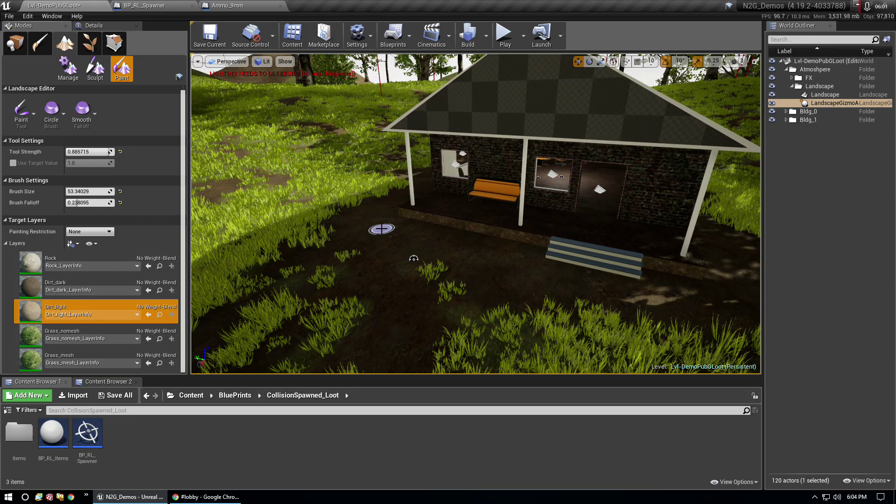
{"action": "left_click_drag", "start_coordinate": [381, 229], "coordinate": [380, 241]}
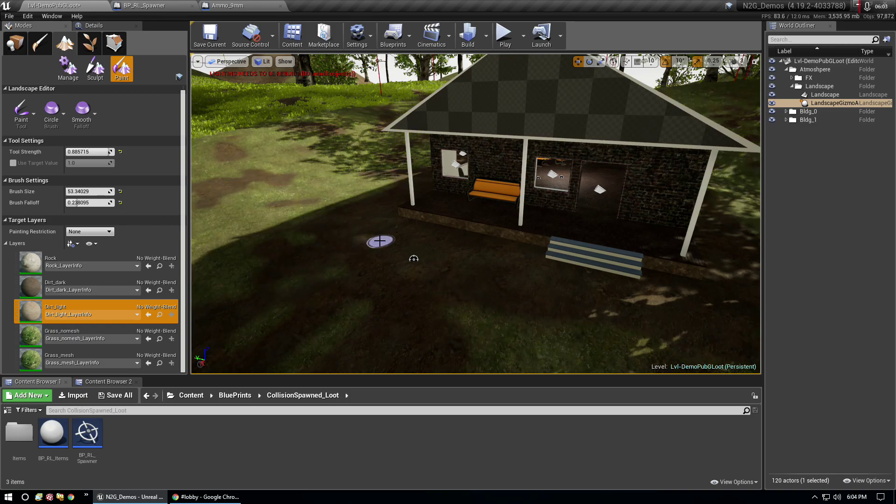
{"action": "mouse_move", "coordinate": [379, 241]}
{"action": "left_mouse_down"}
{"action": "mouse_move", "coordinate": [594, 309]}
{"action": "mouse_move", "coordinate": [536, 317]}
{"action": "left_mouse_up"}
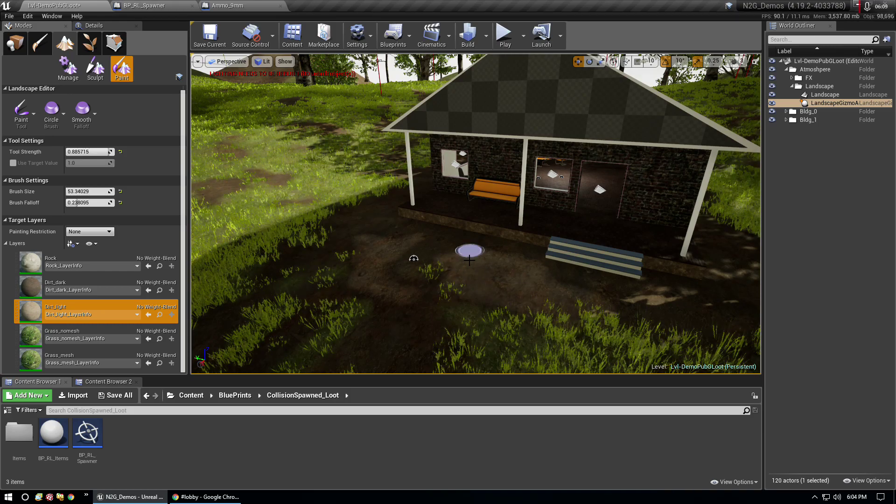
{"action": "mouse_move", "coordinate": [408, 252]}
{"action": "right_mouse_down"}
{"action": "mouse_move", "coordinate": [392, 259]}
{"action": "mouse_move", "coordinate": [513, 280]}
{"action": "right_mouse_up"}
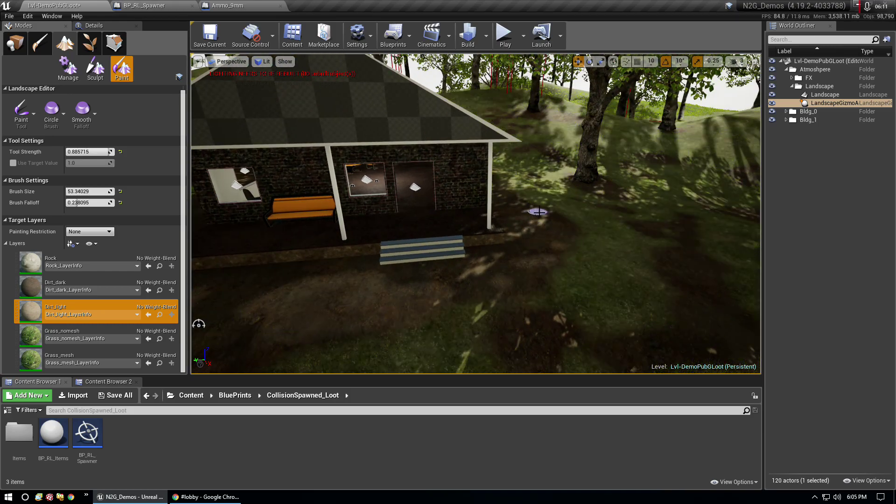
{"action": "mouse_move", "coordinate": [600, 326]}
{"action": "right_mouse_down"}
{"action": "mouse_move", "coordinate": [534, 255]}
{"action": "mouse_move", "coordinate": [530, 320]}
{"action": "right_mouse_up"}
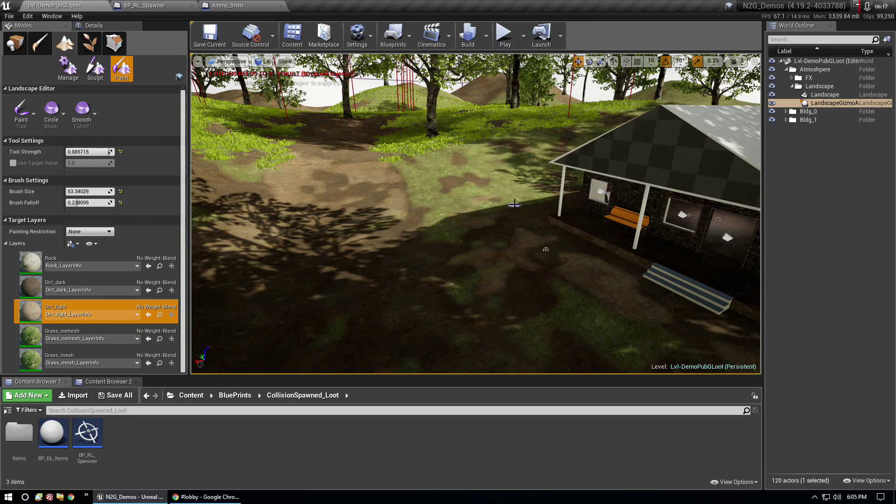
{"action": "mouse_move", "coordinate": [535, 200]}
{"action": "right_mouse_down"}
{"action": "mouse_move", "coordinate": [275, 172]}
{"action": "mouse_move", "coordinate": [519, 269]}
{"action": "mouse_move", "coordinate": [567, 159]}
{"action": "right_mouse_up"}
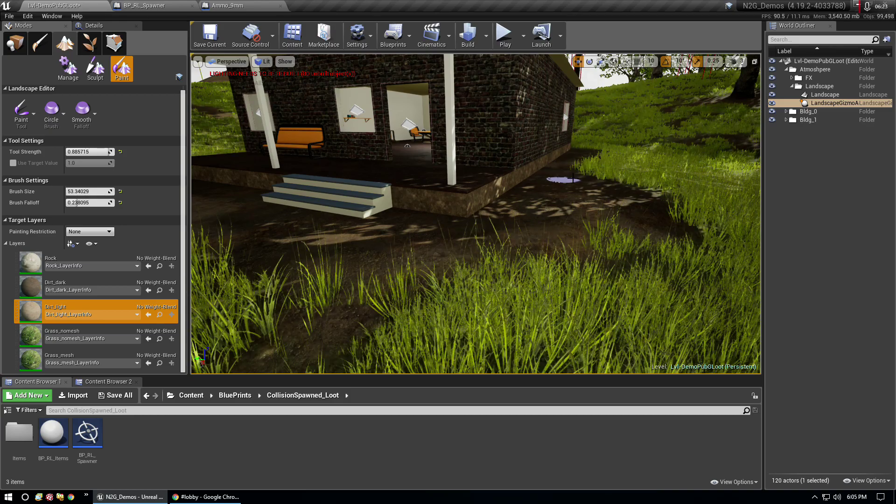
Save the Lvl-DemoPubGLoot level, run Map Check, close the log, and return to Place mode
{"action": "left_click", "coordinate": [209, 35]}
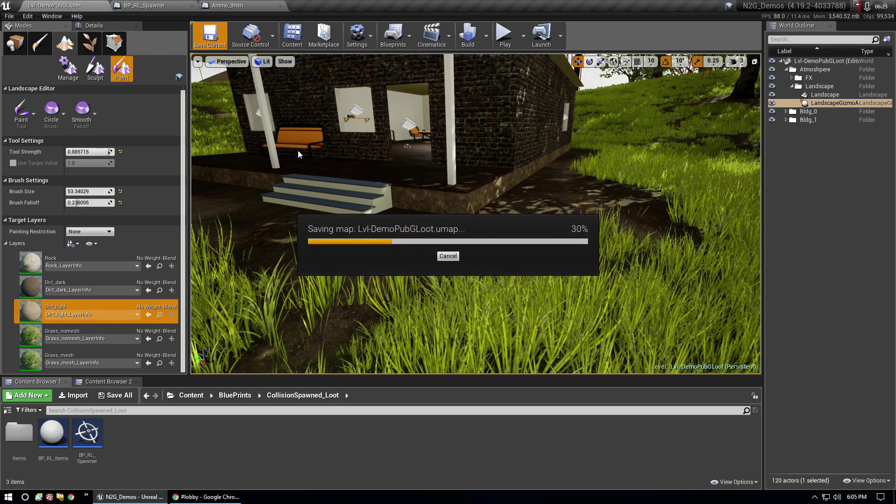
{"action": "left_click", "coordinate": [485, 35]}
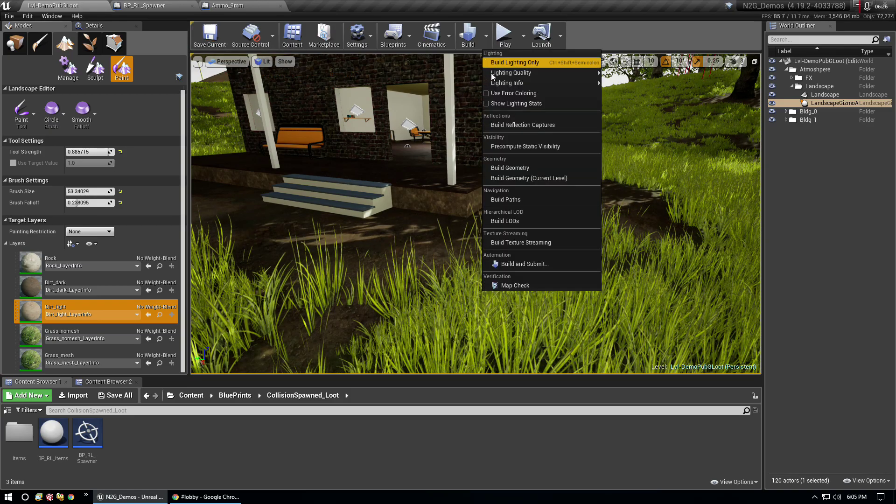
{"action": "left_click", "coordinate": [499, 164]}
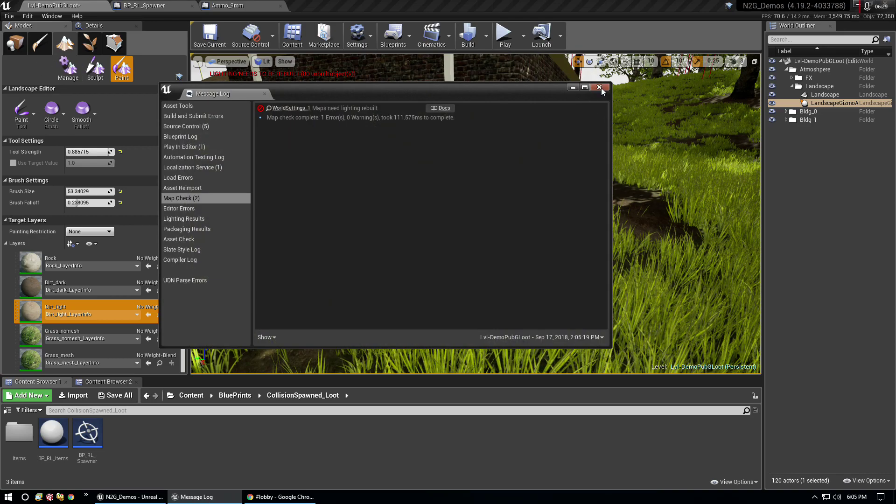
{"action": "left_click", "coordinate": [8, 48]}
{"action": "left_click", "coordinate": [9, 48]}
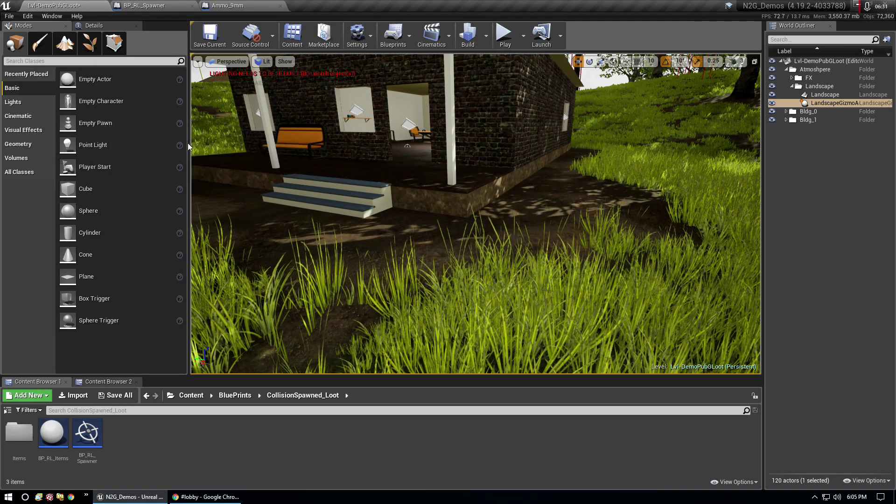
Enlarge the viewport by narrowing the side panel, and collapse the Landscape and Atmosphere outliner folders
{"action": "left_click_drag", "start_coordinate": [191, 149], "coordinate": [91, 148]}
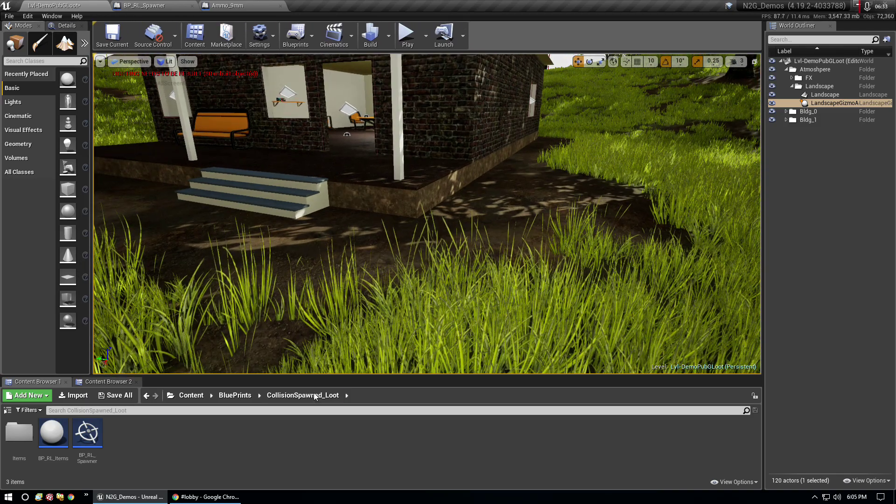
{"action": "left_click_drag", "start_coordinate": [335, 373], "coordinate": [334, 413]}
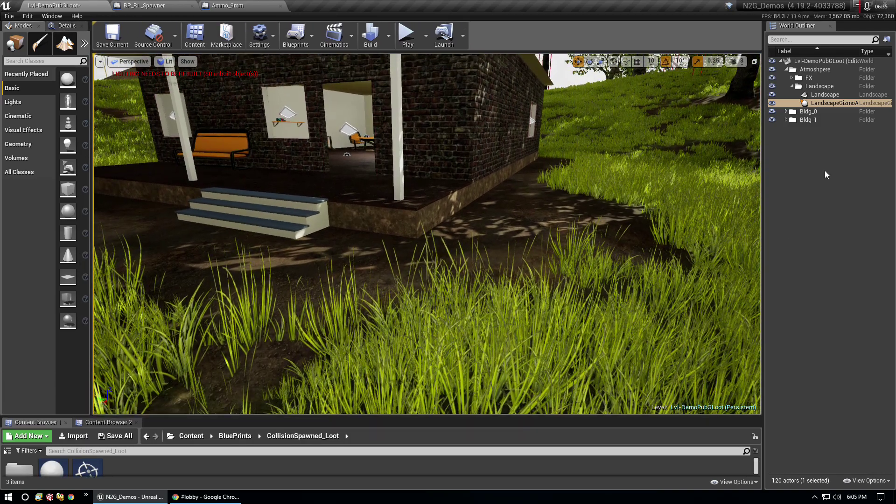
{"action": "left_click", "coordinate": [828, 167]}
{"action": "left_click", "coordinate": [792, 86]}
{"action": "left_click", "coordinate": [786, 70]}
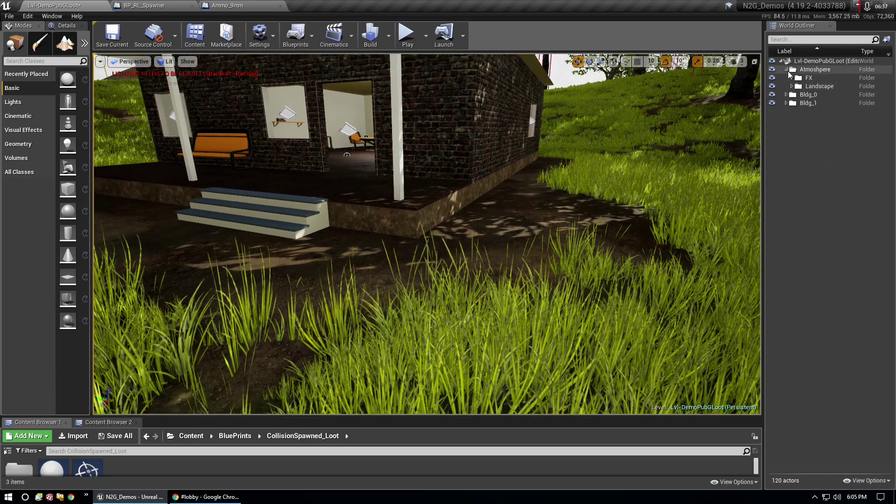
Save the level, run Build Lighting Only, and open Swarm Agent from the system tray
{"action": "left_click", "coordinate": [112, 35]}
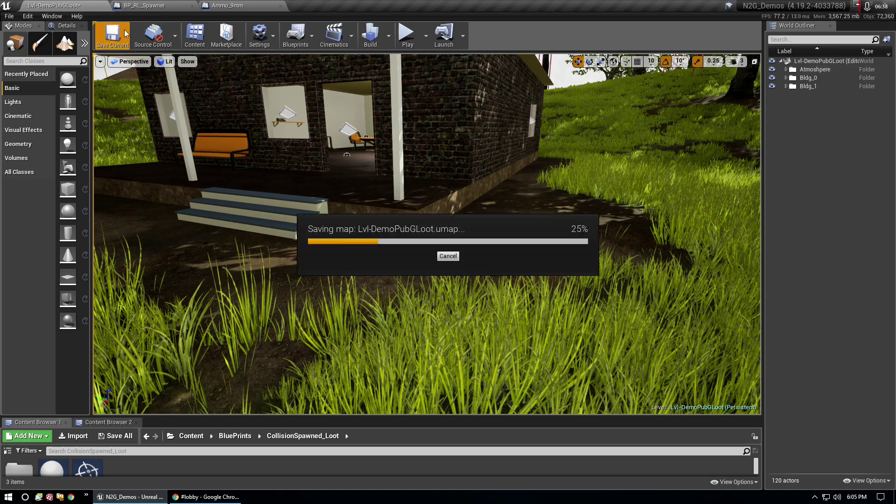
{"action": "left_click", "coordinate": [389, 39]}
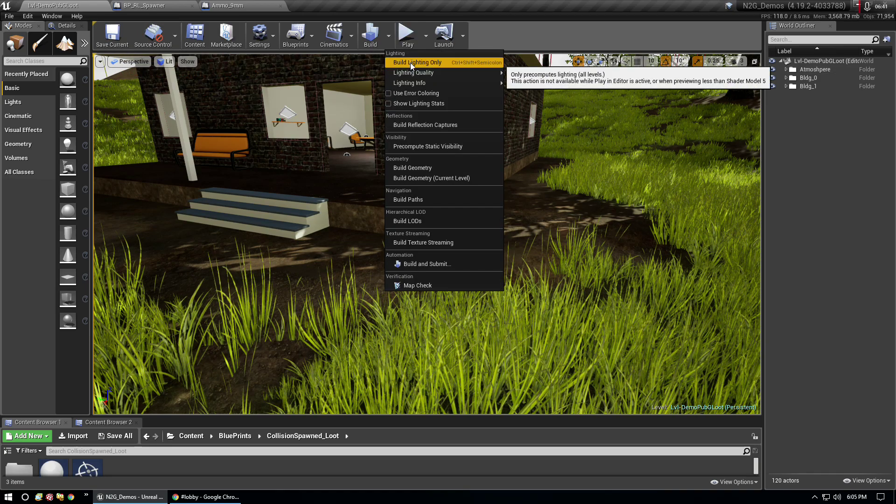
{"action": "left_click", "coordinate": [410, 63]}
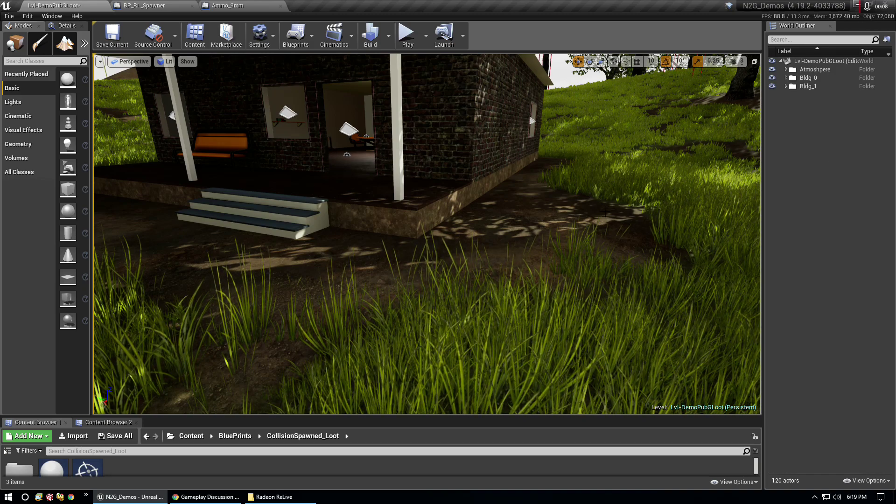
{"action": "left_click", "coordinate": [814, 499]}
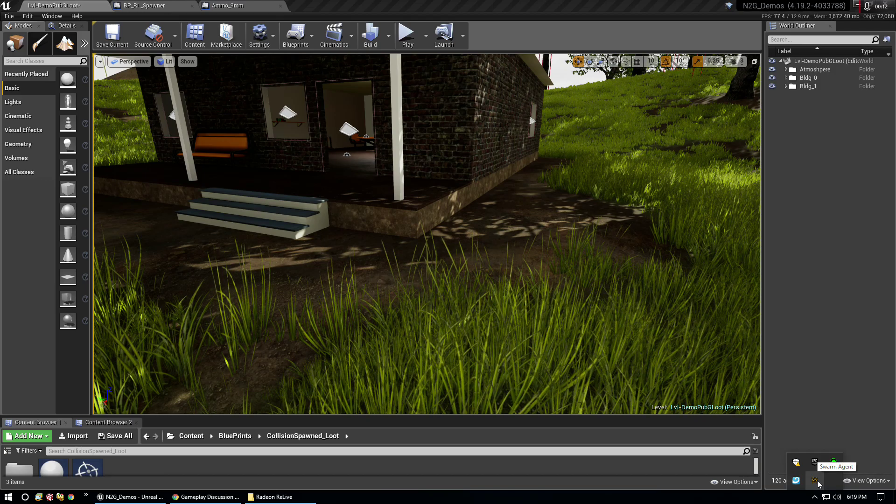
{"action": "double_click", "coordinate": [816, 481]}
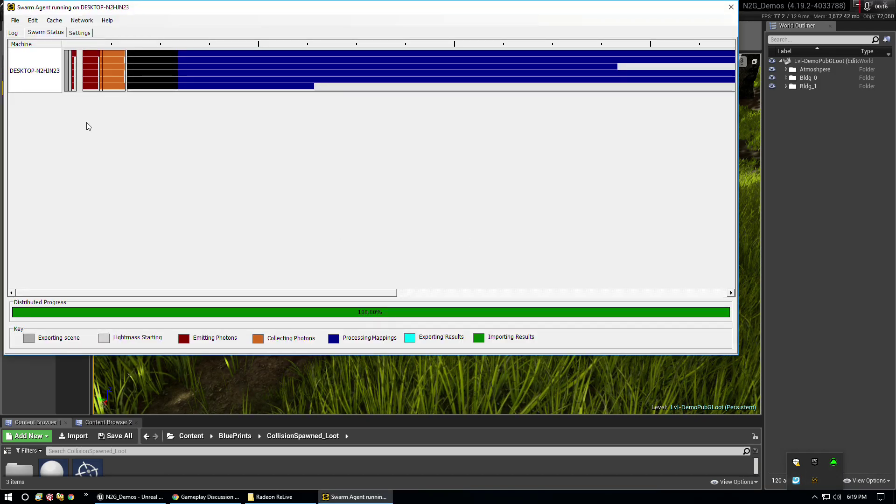
{"action": "scroll", "coordinate": [74, 64], "scroll_direction": "up", "scroll_amount": 3}
{"action": "scroll", "coordinate": [73, 64], "scroll_direction": "up", "scroll_amount": 2}
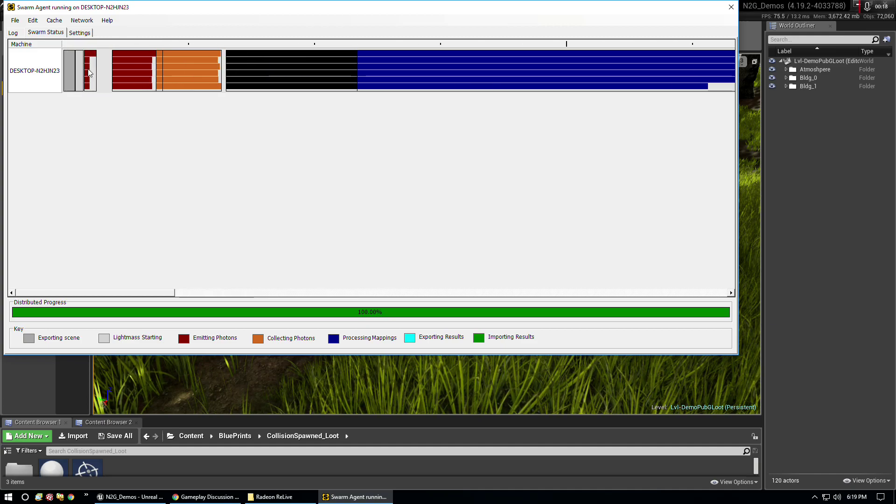
{"action": "scroll", "coordinate": [74, 64], "scroll_direction": "up", "scroll_amount": 2}
{"action": "scroll", "coordinate": [73, 63], "scroll_direction": "up", "scroll_amount": 2}
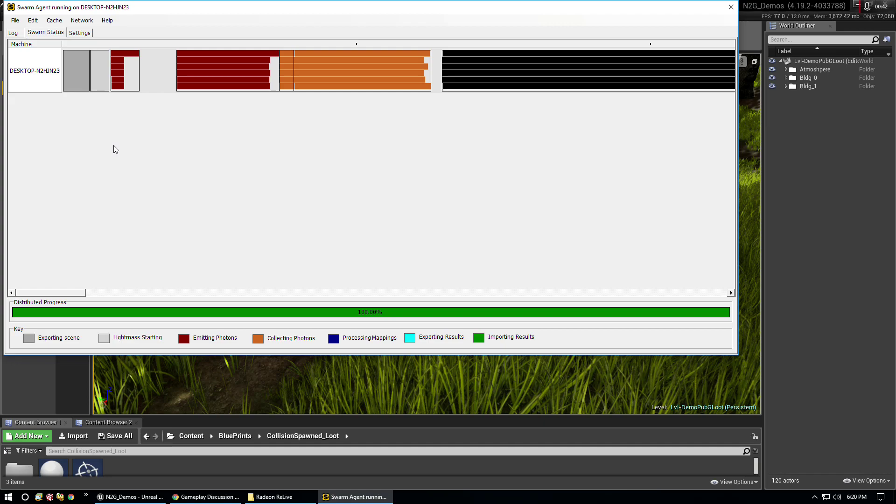
{"action": "scroll", "coordinate": [83, 75], "scroll_direction": "up", "scroll_amount": 2}
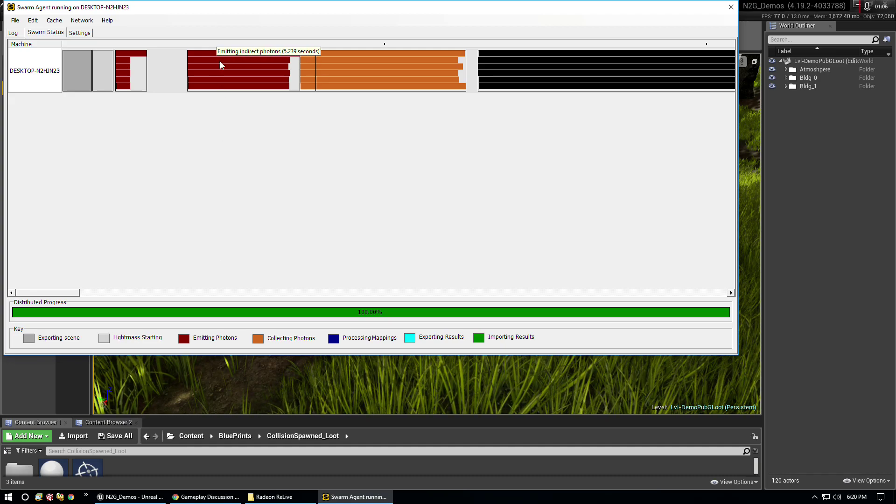
{"action": "mouse_move", "coordinate": [219, 89]}
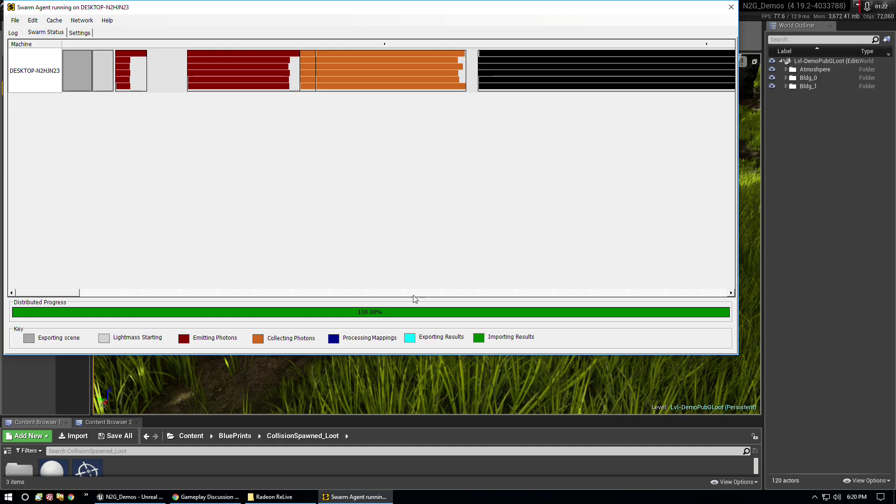
Review the Swarm Status timeline of the completed lighting build, then close Swarm Agent
{"action": "left_click_drag", "start_coordinate": [101, 298], "coordinate": [408, 306]}
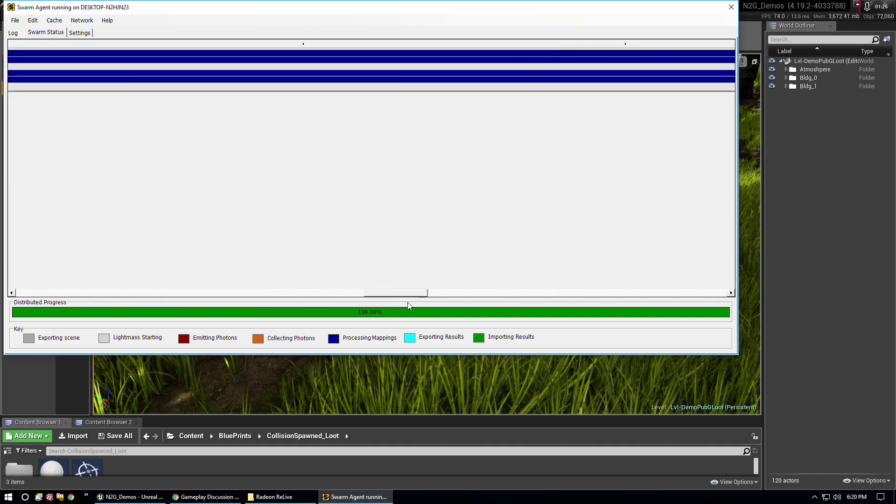
{"action": "left_click_drag", "start_coordinate": [582, 301], "coordinate": [700, 301]}
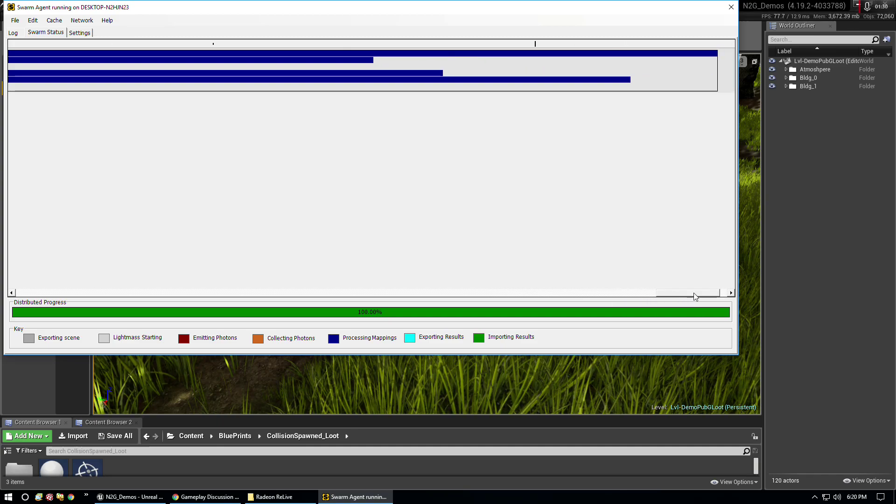
{"action": "mouse_move", "coordinate": [521, 59]}
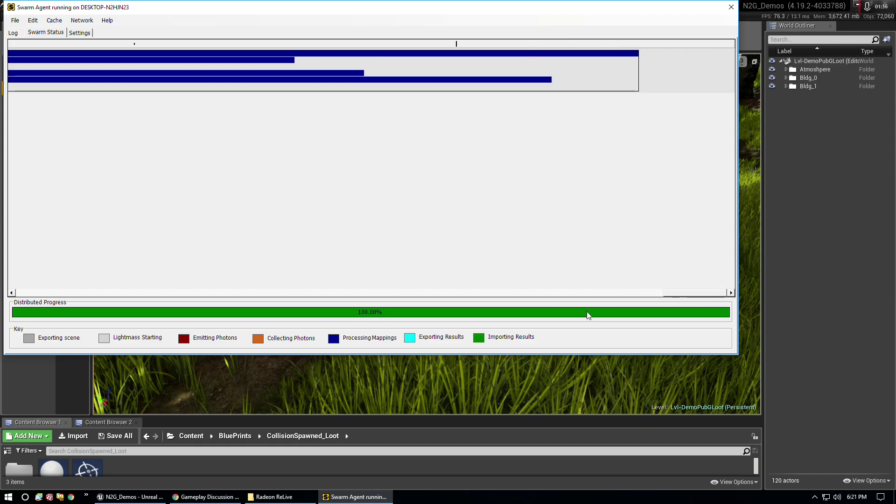
{"action": "left_click_drag", "start_coordinate": [695, 293], "coordinate": [630, 293]}
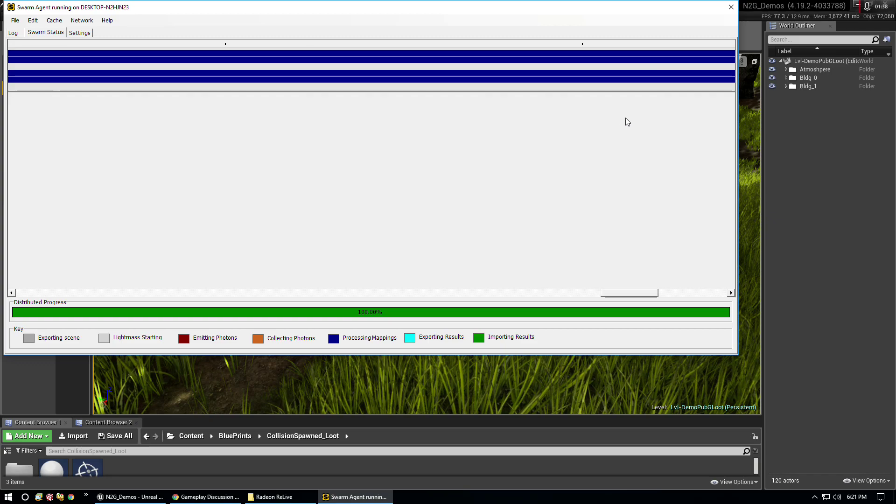
{"action": "scroll", "coordinate": [626, 118], "scroll_direction": "down", "scroll_amount": 3}
{"action": "scroll", "coordinate": [448, 124], "scroll_direction": "down", "scroll_amount": 1}
{"action": "scroll", "coordinate": [424, 127], "scroll_direction": "down", "scroll_amount": 1}
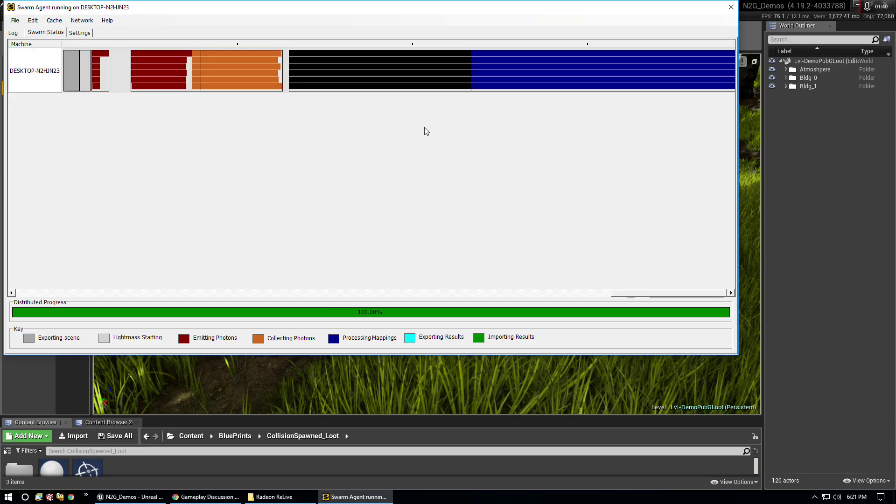
{"action": "scroll", "coordinate": [354, 93], "scroll_direction": "down", "scroll_amount": 2}
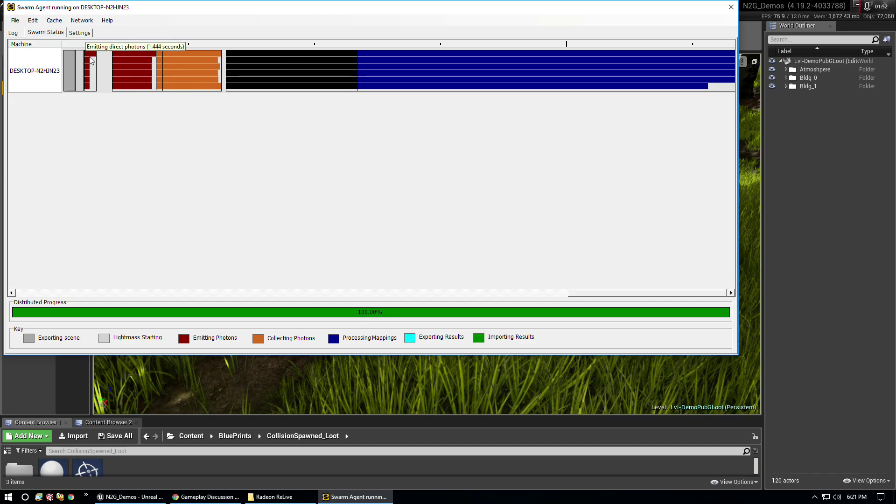
{"action": "scroll", "coordinate": [102, 85], "scroll_direction": "up", "scroll_amount": 1}
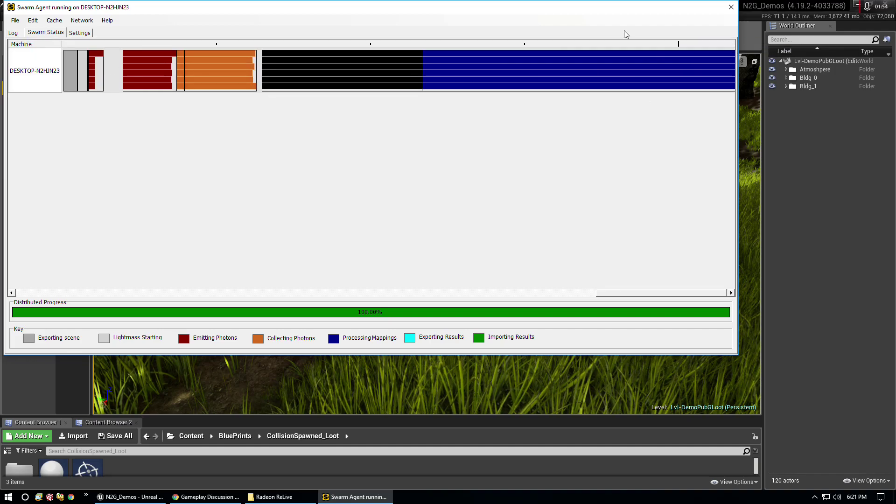
{"action": "left_click", "coordinate": [731, 7]}
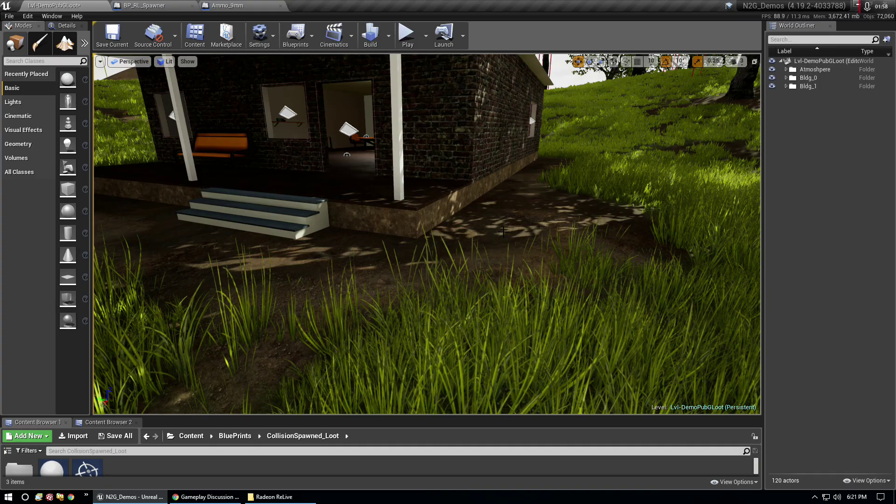
{"action": "right_click_drag", "start_coordinate": [503, 231], "coordinate": [503, 231]}
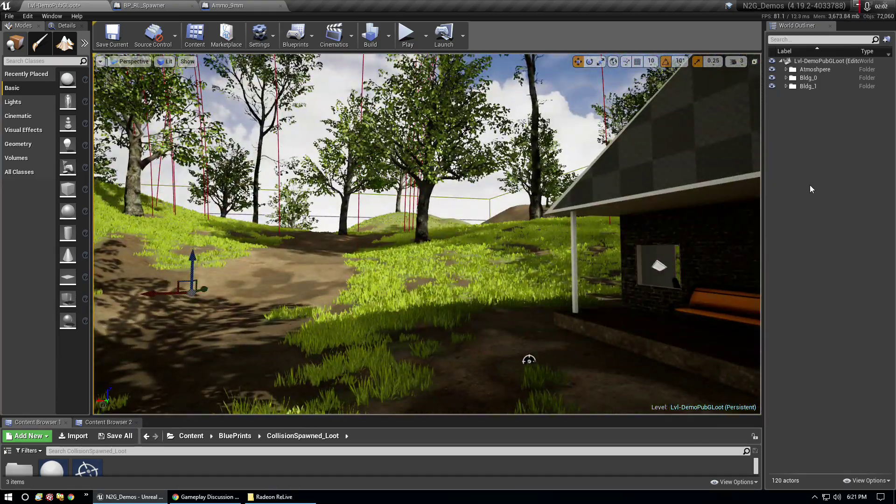
{"action": "right_click_drag", "start_coordinate": [746, 201], "coordinate": [746, 201]}
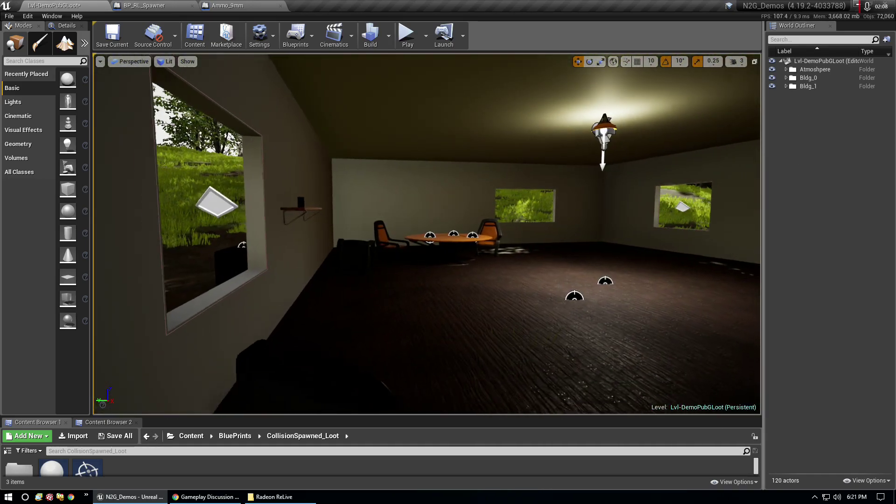
{"action": "right_click_drag", "start_coordinate": [746, 200], "coordinate": [746, 201]}
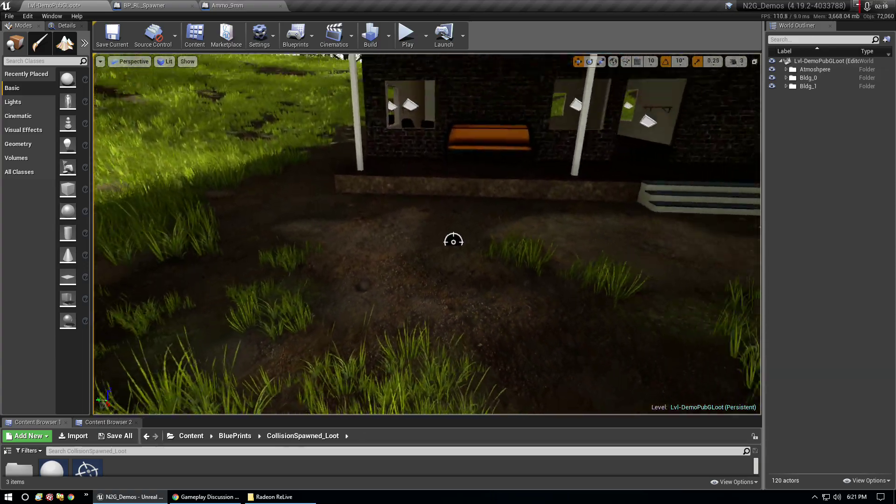
{"action": "left_click_drag", "start_coordinate": [453, 241], "coordinate": [483, 310]}
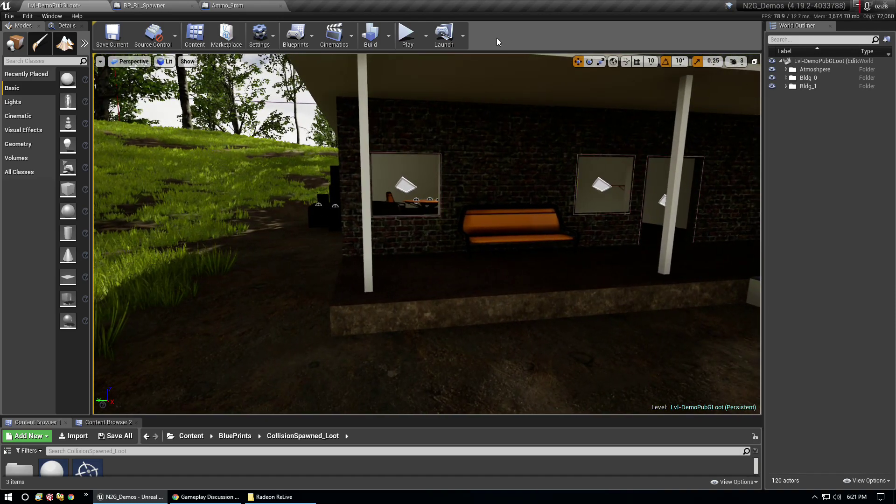
{"action": "left_click", "coordinate": [407, 36]}
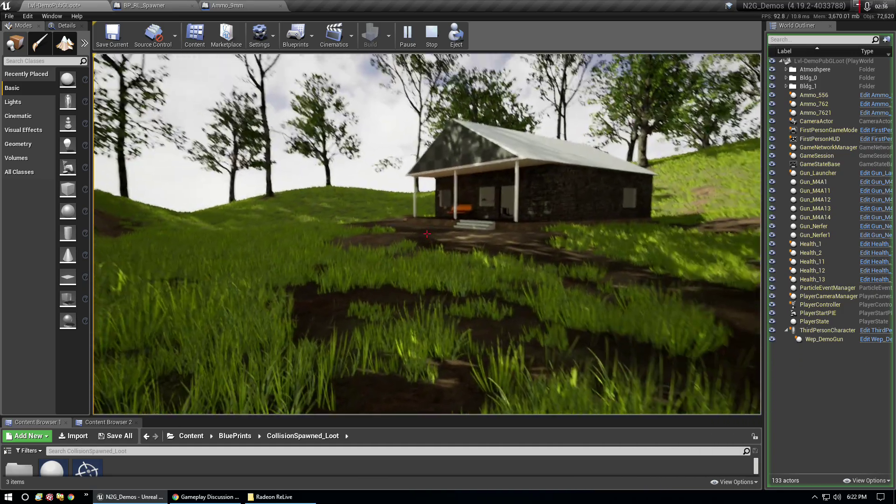
{"action": "key", "text": "w"}
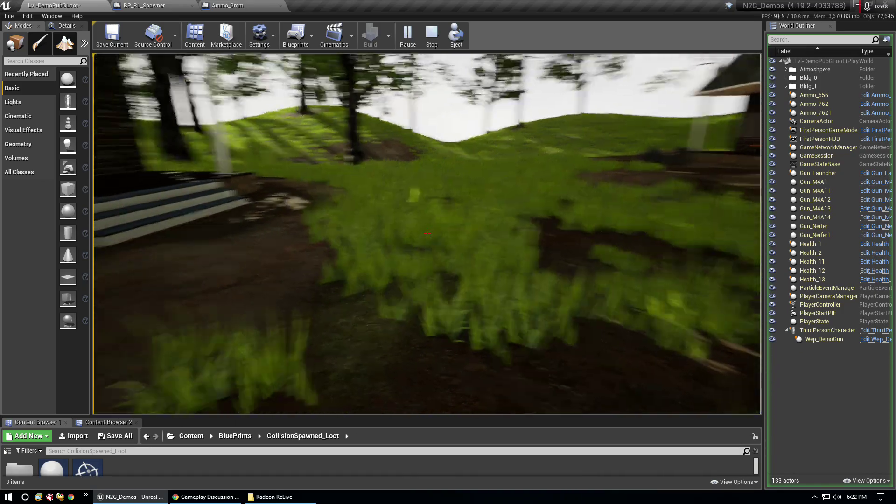
{"action": "key", "text": "w"}
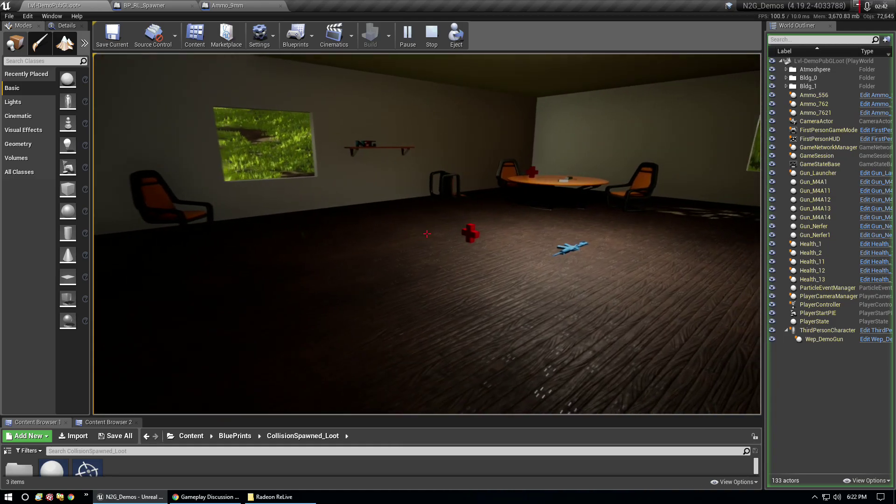
{"action": "key", "text": "w"}
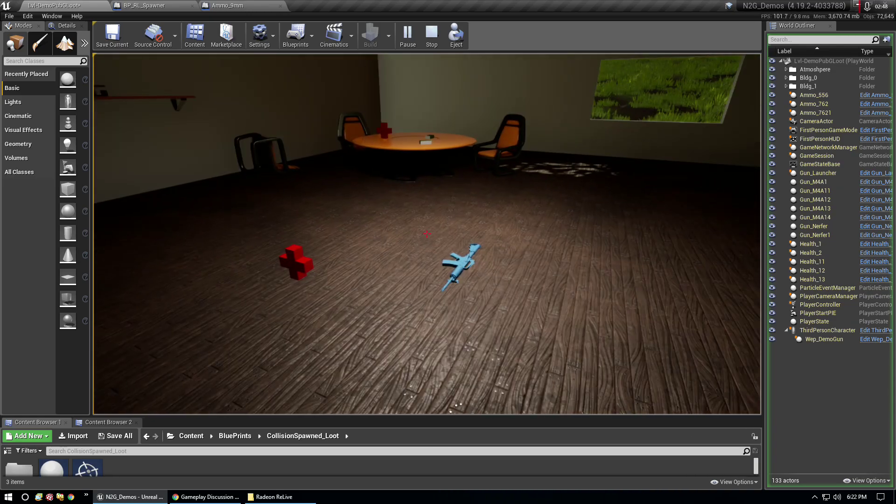
{"action": "key", "text": "Escape"}
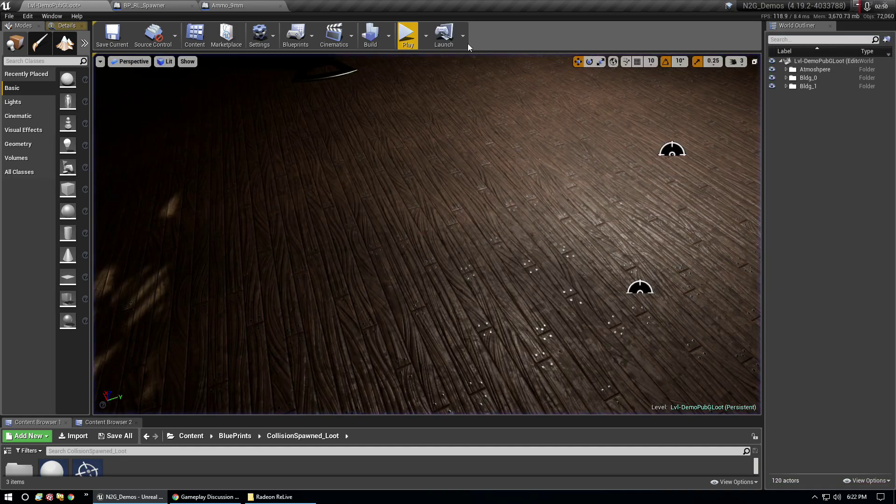
{"action": "left_click", "coordinate": [408, 35]}
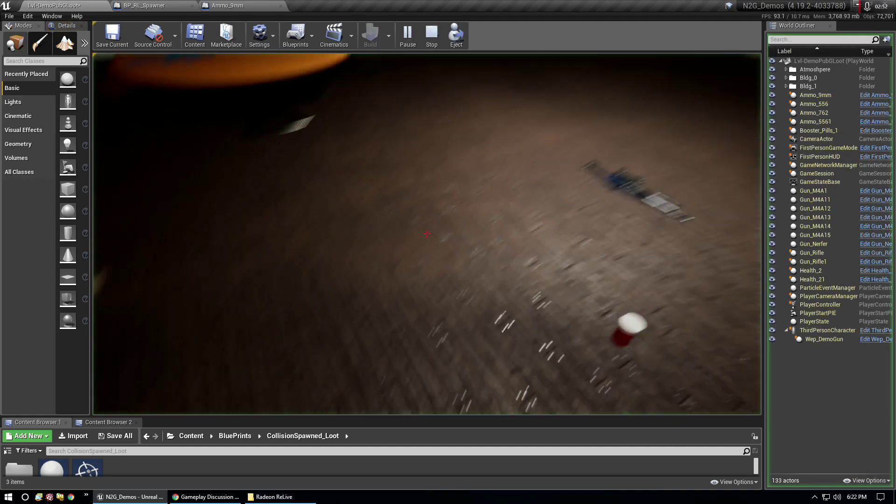
{"action": "key", "text": "Escape"}
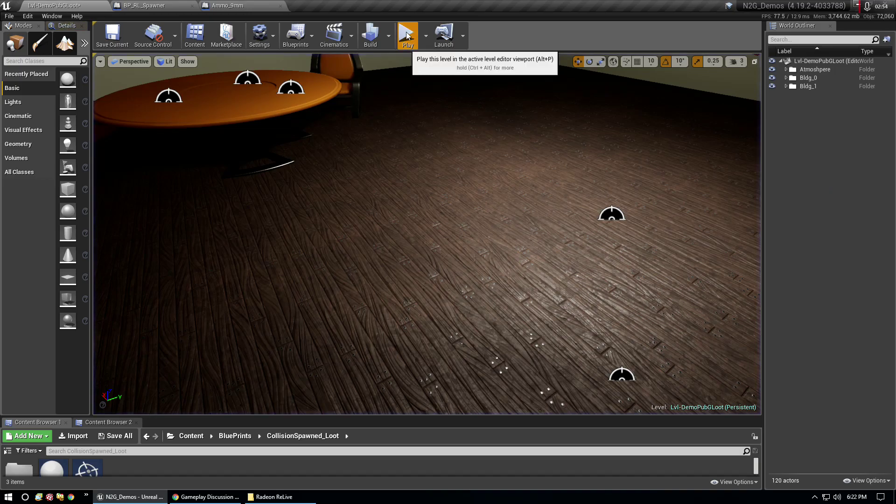
{"action": "left_click", "coordinate": [408, 35]}
{"action": "key", "text": "Escape"}
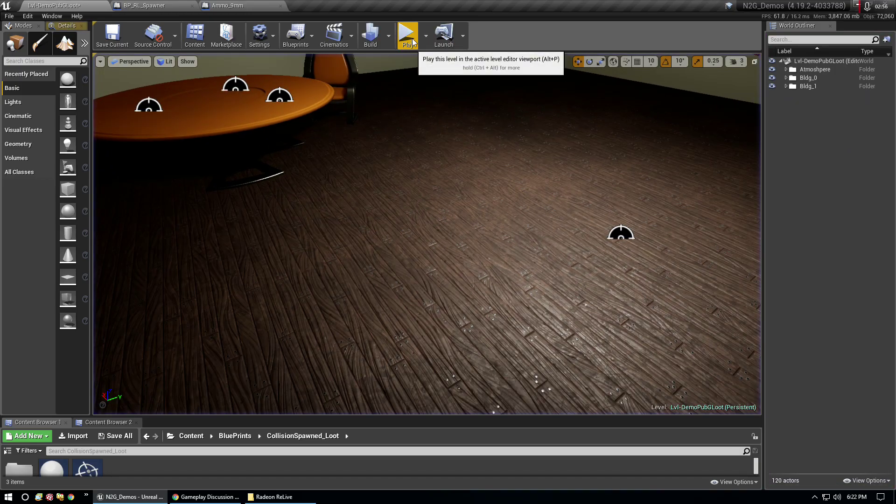
{"action": "left_click", "coordinate": [408, 38]}
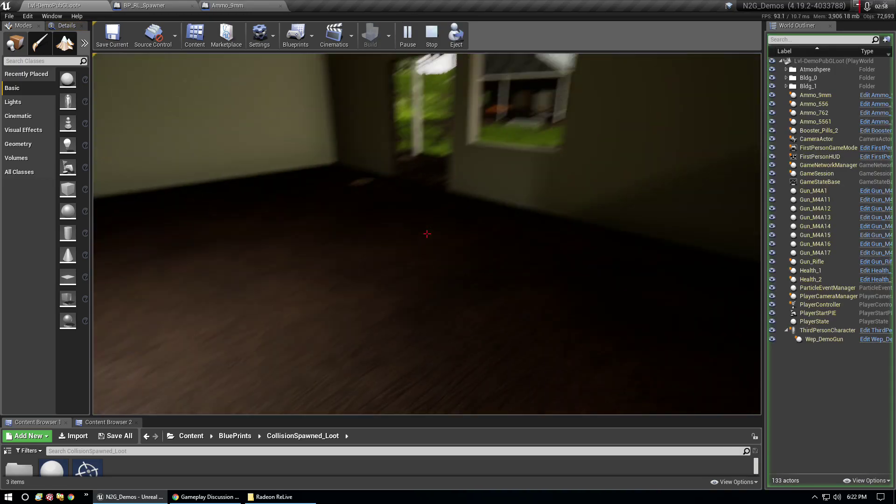
{"action": "key", "text": "Escape"}
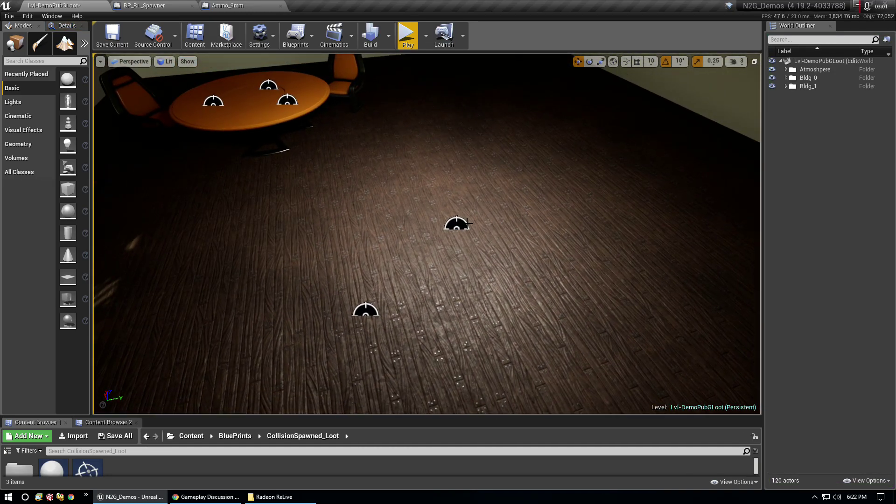
Inspect BP_RL_Spawner4 in a widened Details panel, then deselect it and turn toward the corner chair
{"action": "left_click", "coordinate": [456, 224]}
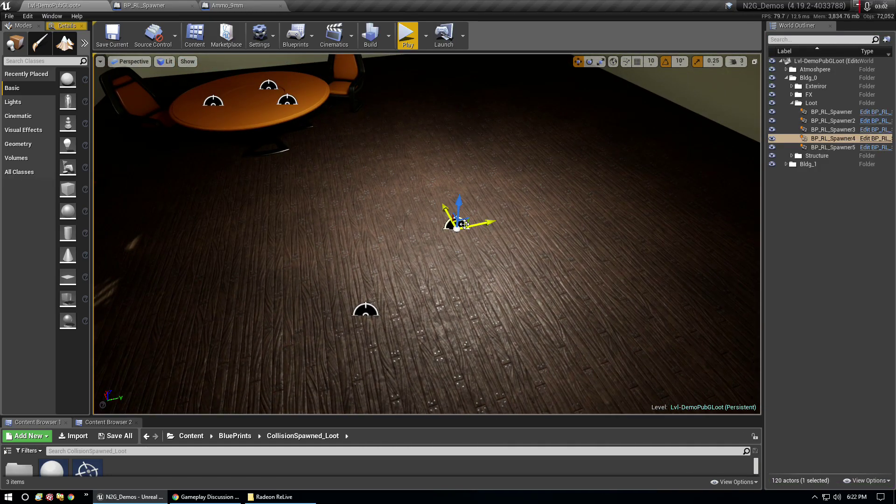
{"action": "left_click", "coordinate": [66, 25]}
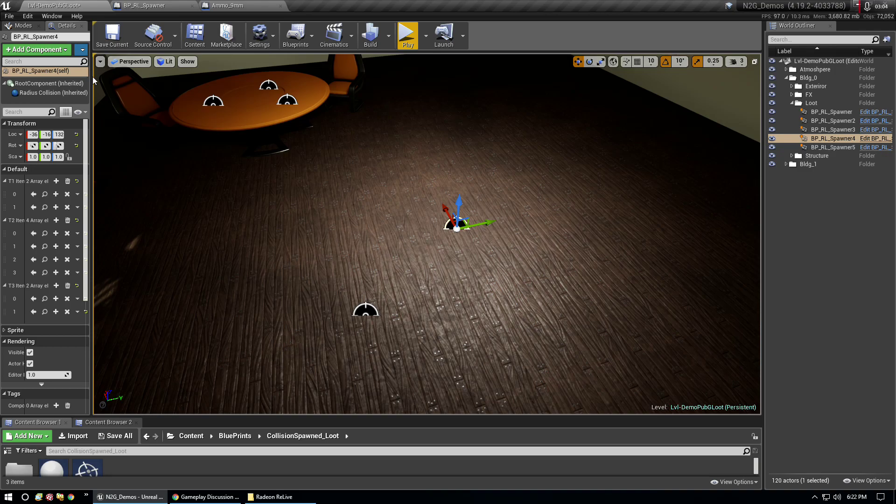
{"action": "left_click_drag", "start_coordinate": [92, 78], "coordinate": [302, 79]}
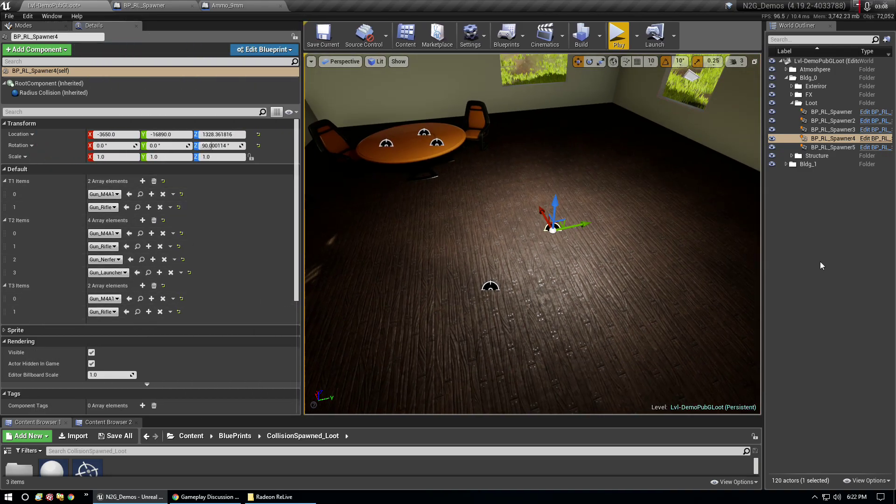
{"action": "left_click", "coordinate": [556, 246]}
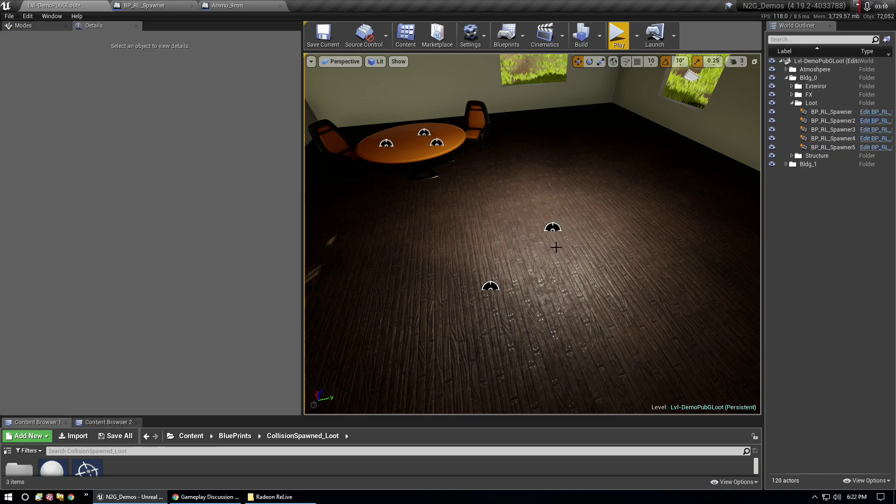
{"action": "left_click_drag", "start_coordinate": [302, 197], "coordinate": [222, 197]}
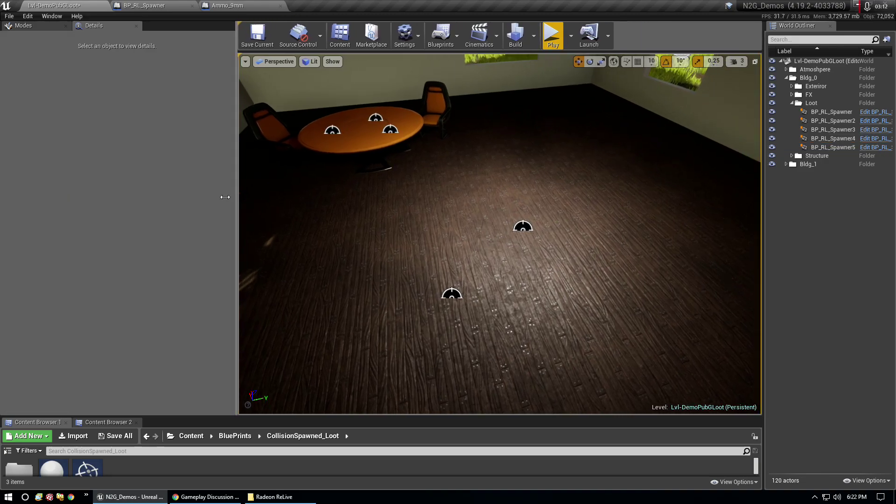
{"action": "right_click_drag", "start_coordinate": [419, 233], "coordinate": [327, 210]}
{"action": "right_click_drag", "start_coordinate": [492, 233], "coordinate": [399, 234]}
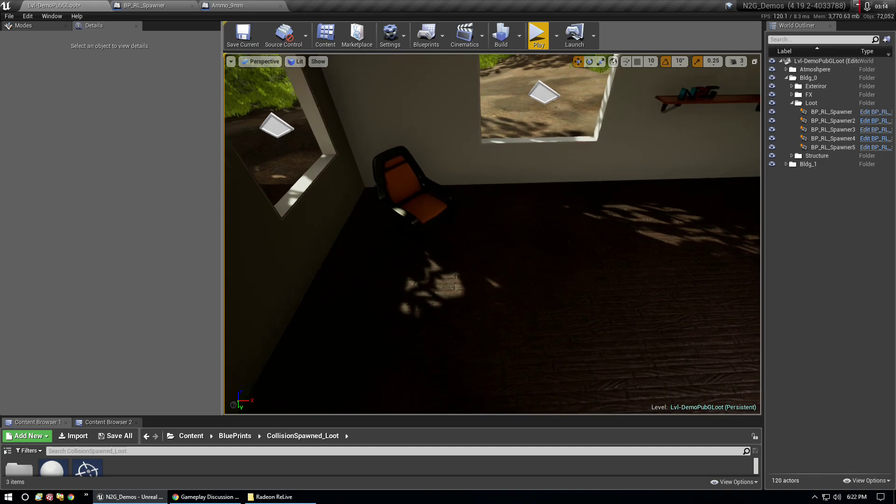
Move SM_Chair3 from the corner across to the far right side of the room
{"action": "left_click", "coordinate": [431, 229]}
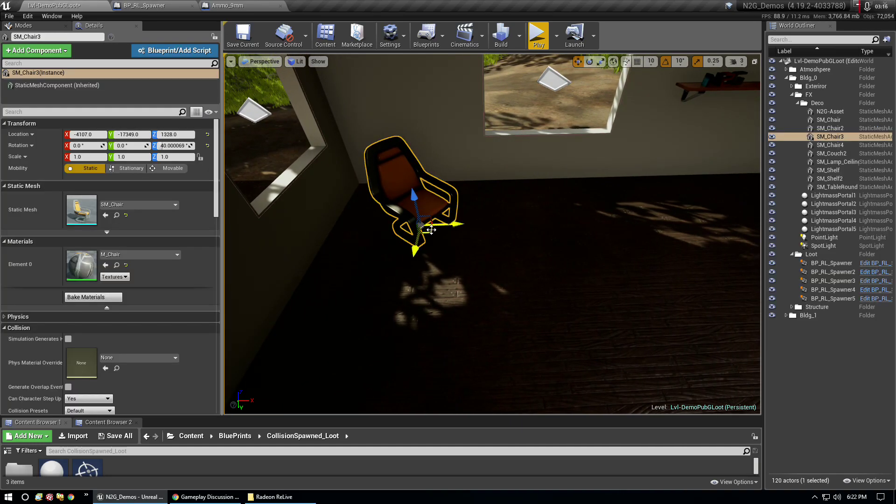
{"action": "mouse_move", "coordinate": [448, 226]}
{"action": "left_mouse_down"}
{"action": "mouse_move", "coordinate": [703, 322]}
{"action": "mouse_move", "coordinate": [704, 332]}
{"action": "left_mouse_up"}
{"action": "key", "text": "f"}
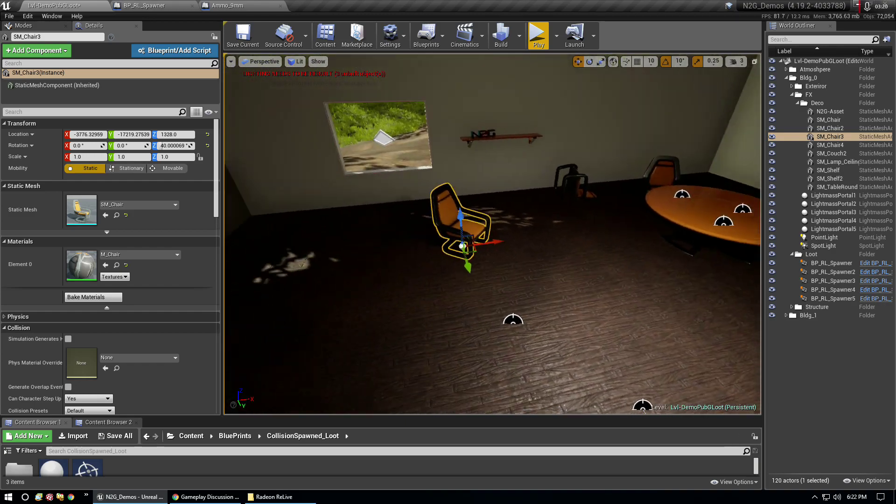
{"action": "left_click_drag", "start_coordinate": [580, 317], "coordinate": [607, 322], "text": "alt"}
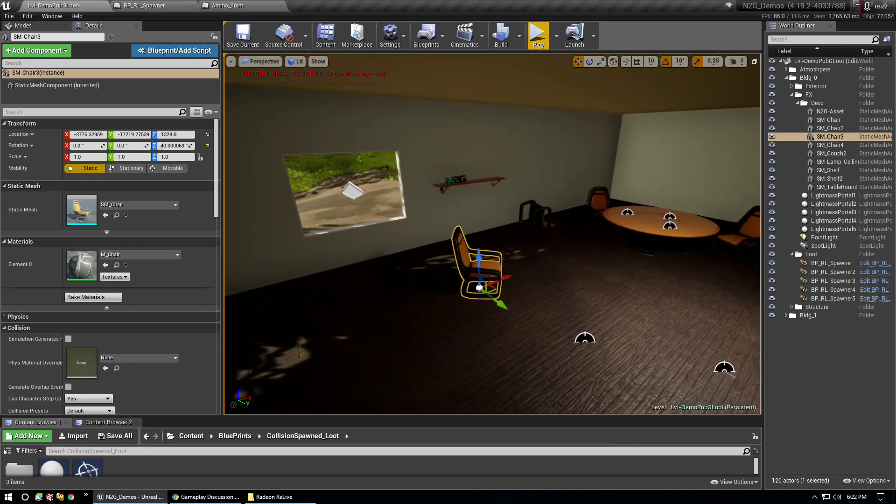
{"action": "left_click_drag", "start_coordinate": [509, 290], "coordinate": [756, 261]}
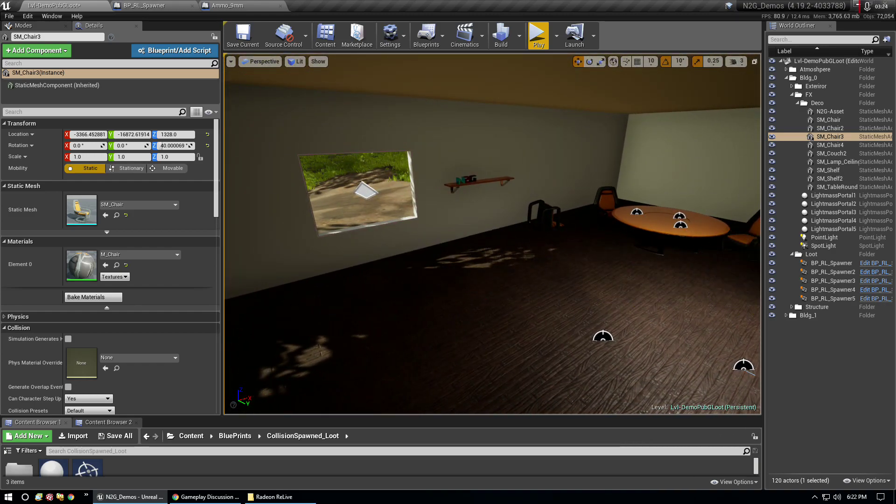
{"action": "key", "text": "f"}
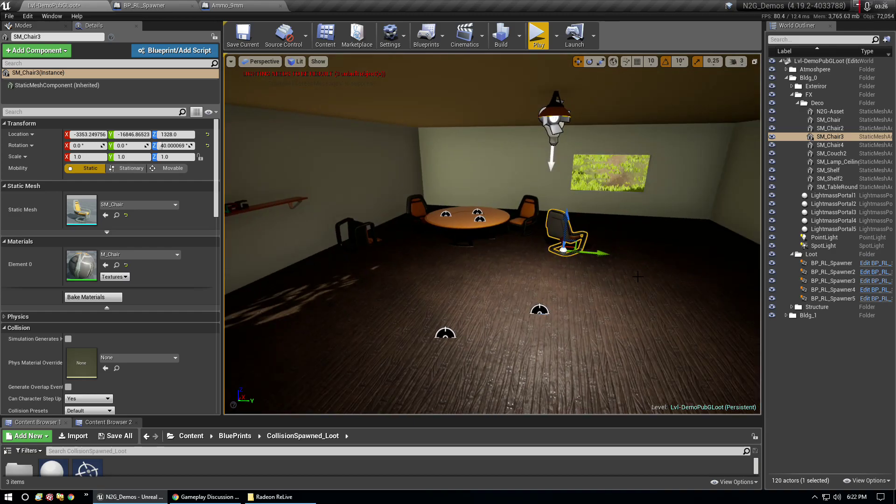
{"action": "left_click_drag", "start_coordinate": [571, 247], "coordinate": [669, 245]}
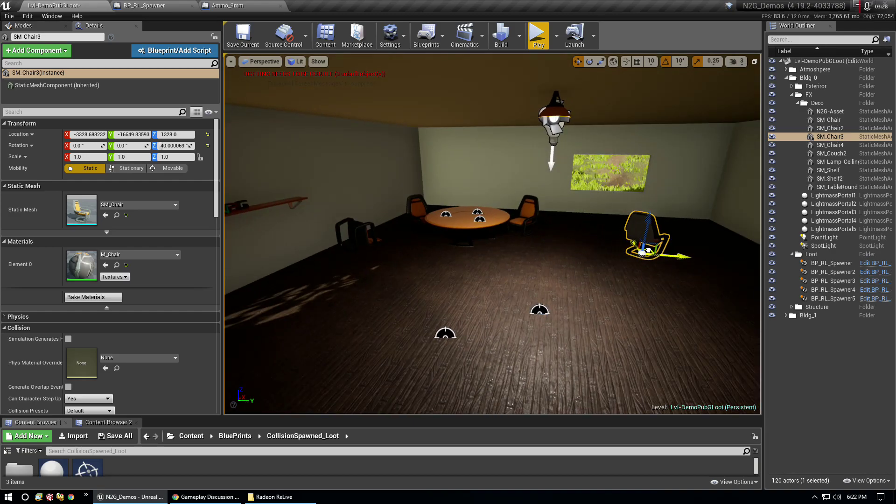
Tip the chair about 80° and -10° on two axes, raising and lowering it as it tilts
{"action": "left_click", "coordinate": [590, 62]}
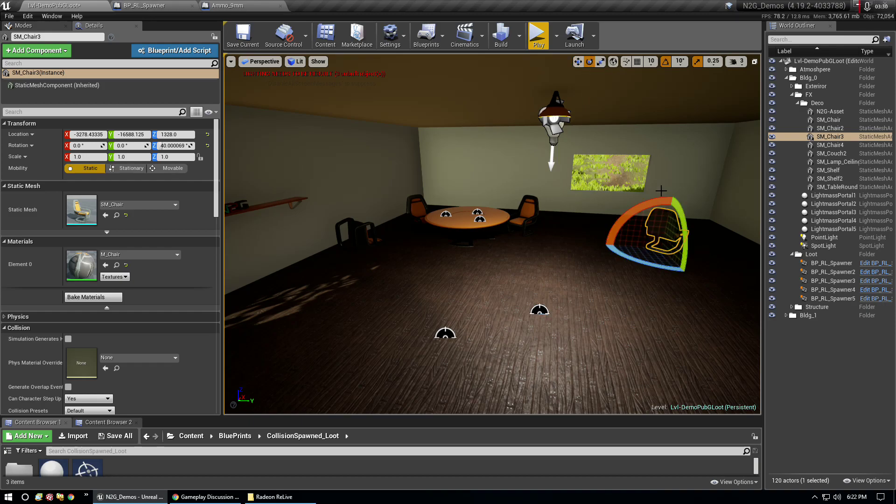
{"action": "left_click_drag", "start_coordinate": [682, 233], "coordinate": [686, 280]}
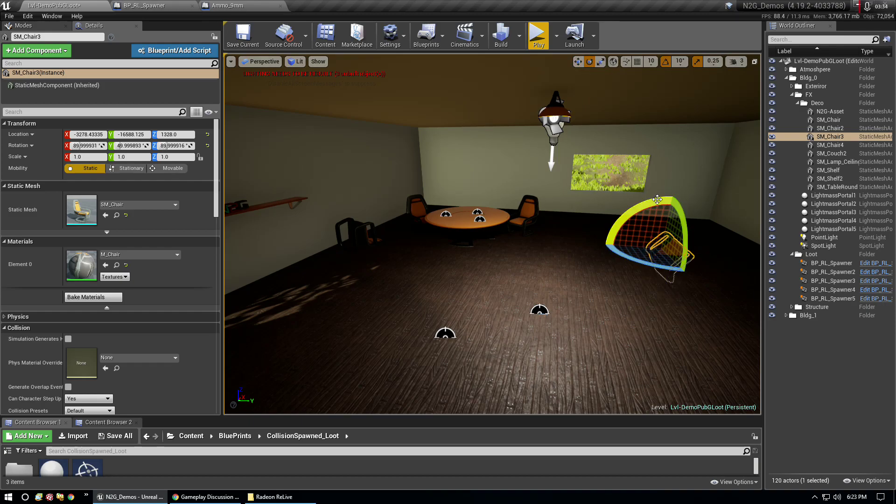
{"action": "left_click_drag", "start_coordinate": [664, 199], "coordinate": [629, 205]}
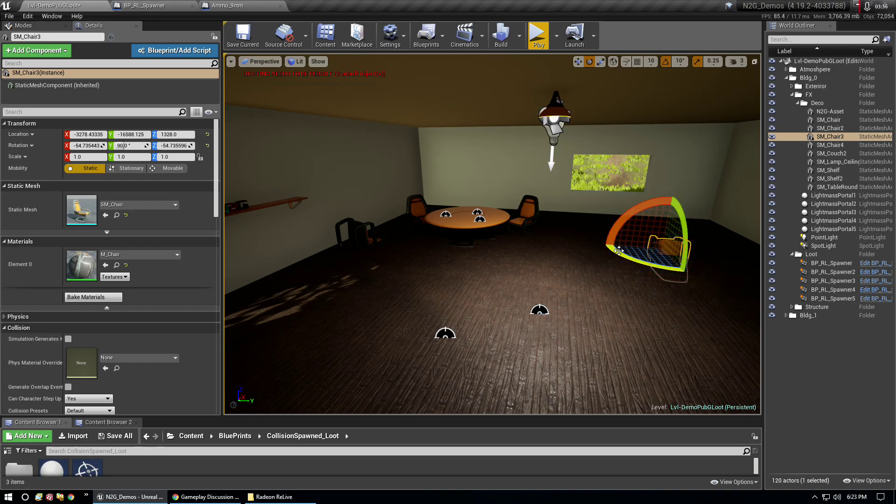
{"action": "key", "text": "f"}
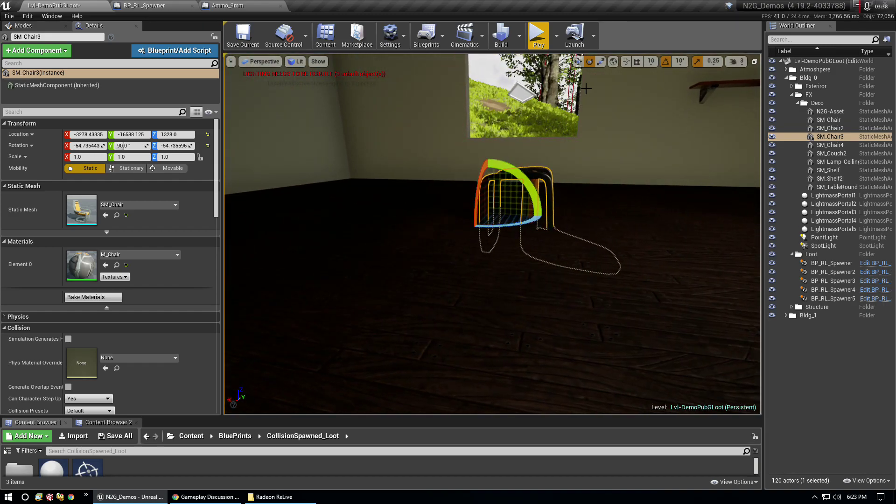
{"action": "left_click", "coordinate": [578, 61]}
{"action": "left_click_drag", "start_coordinate": [485, 183], "coordinate": [483, 132]}
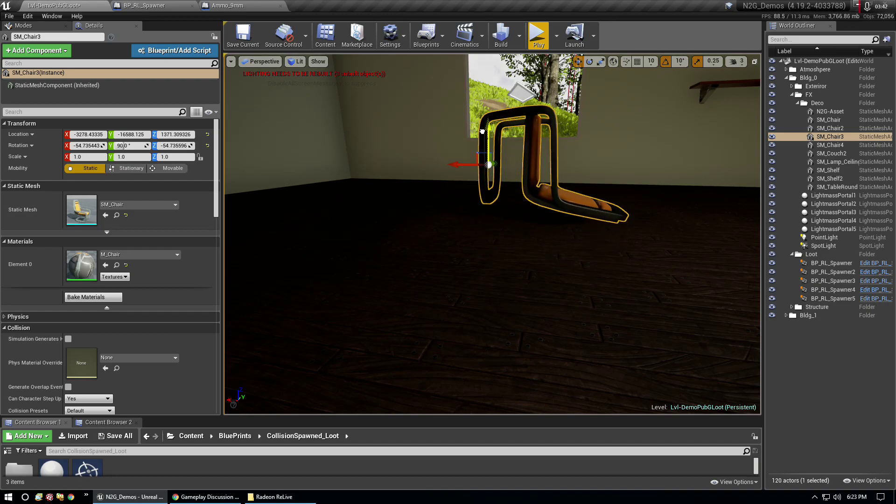
{"action": "left_click", "coordinate": [589, 61]}
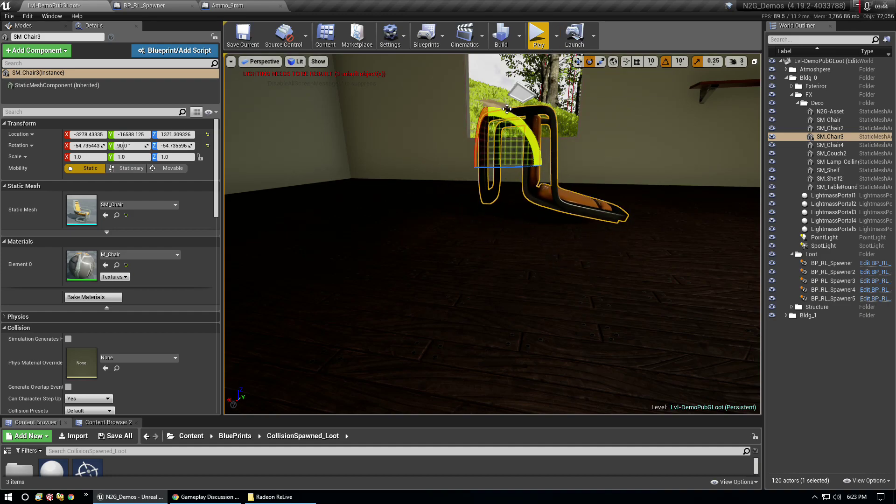
{"action": "mouse_move", "coordinate": [510, 118]}
{"action": "left_mouse_down"}
{"action": "mouse_move", "coordinate": [504, 125]}
{"action": "mouse_move", "coordinate": [572, 139]}
{"action": "left_mouse_up"}
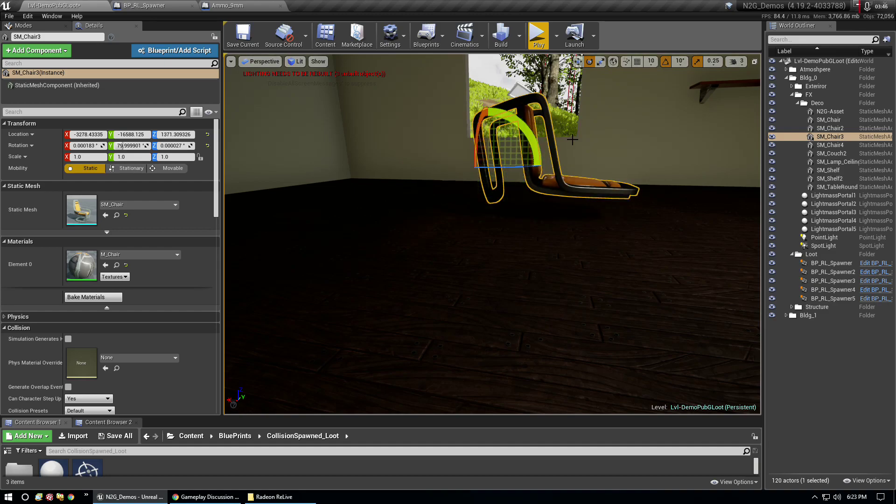
{"action": "left_click", "coordinate": [577, 62]}
{"action": "mouse_move", "coordinate": [490, 122]}
{"action": "left_mouse_down"}
{"action": "mouse_move", "coordinate": [485, 152]}
{"action": "mouse_move", "coordinate": [487, 143]}
{"action": "left_mouse_up"}
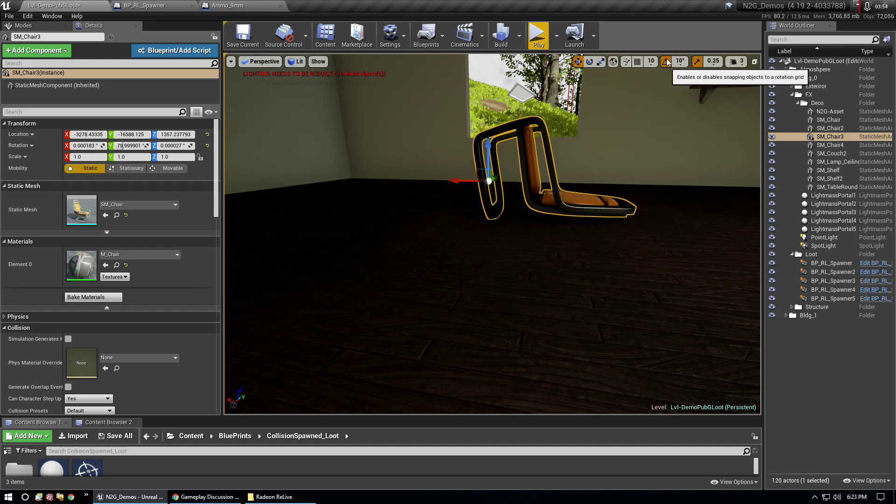
With rotation snapping off, fine-tune the tilt to about 84° so the chair lies on the floor
{"action": "left_click", "coordinate": [590, 63]}
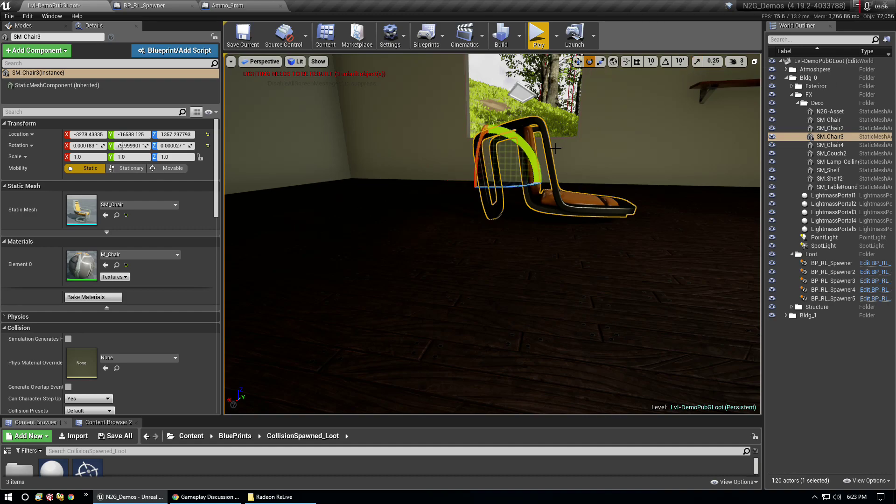
{"action": "left_click_drag", "start_coordinate": [518, 158], "coordinate": [522, 166]}
{"action": "mouse_move", "coordinate": [521, 166]}
{"action": "right_mouse_down"}
{"action": "mouse_move", "coordinate": [521, 196]}
{"action": "mouse_move", "coordinate": [521, 178]}
{"action": "right_mouse_up"}
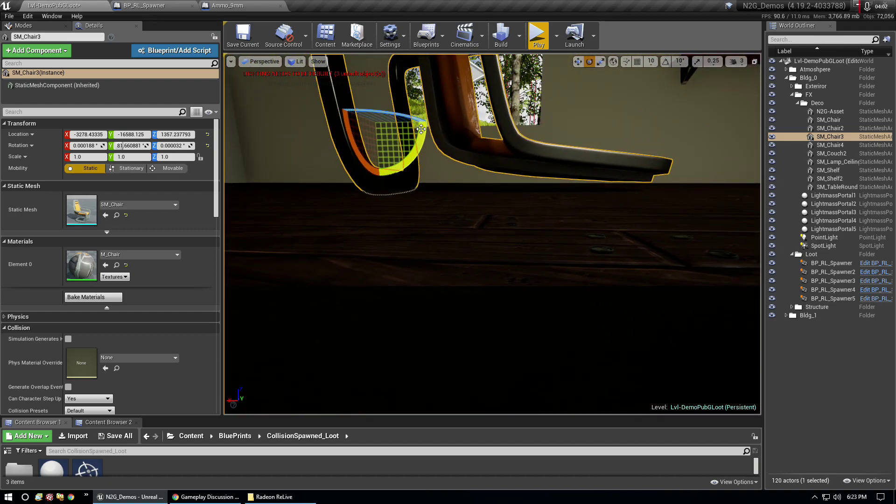
{"action": "left_click_drag", "start_coordinate": [421, 129], "coordinate": [422, 145]}
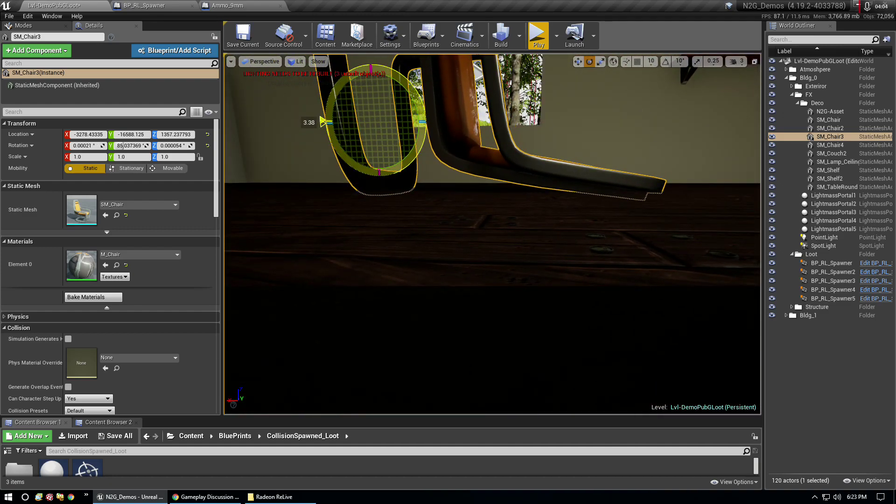
{"action": "left_click_drag", "start_coordinate": [422, 145], "coordinate": [422, 139]}
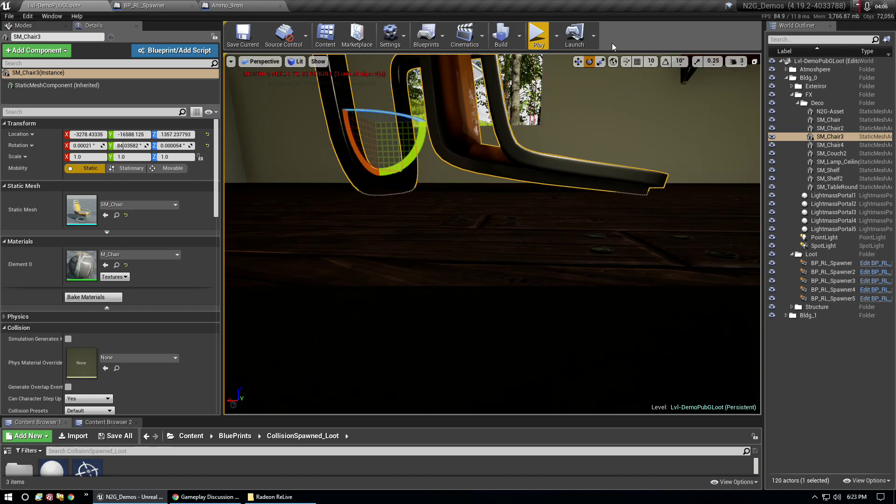
Pull the view back to see the room and clear the chair selection
{"action": "left_click", "coordinate": [578, 62]}
{"action": "right_click_drag", "start_coordinate": [523, 99], "coordinate": [524, 140]}
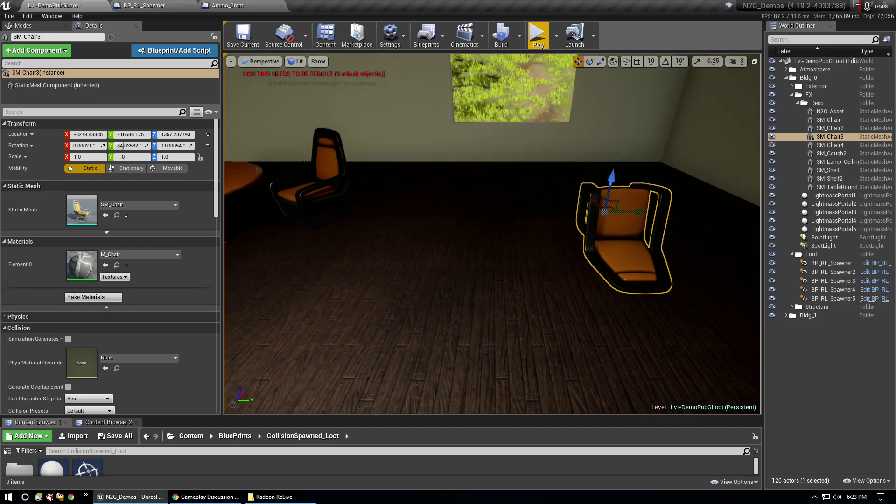
{"action": "right_click_drag", "start_coordinate": [416, 108], "coordinate": [417, 108]}
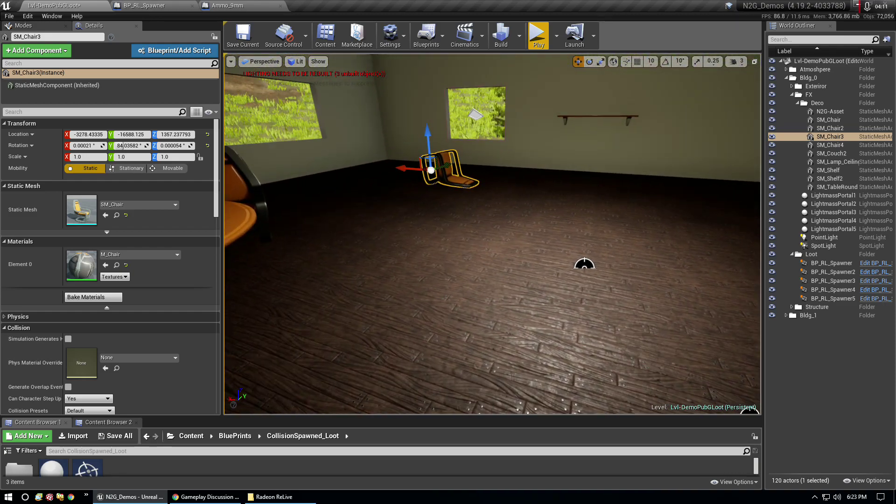
{"action": "right_click_drag", "start_coordinate": [584, 264], "coordinate": [406, 334]}
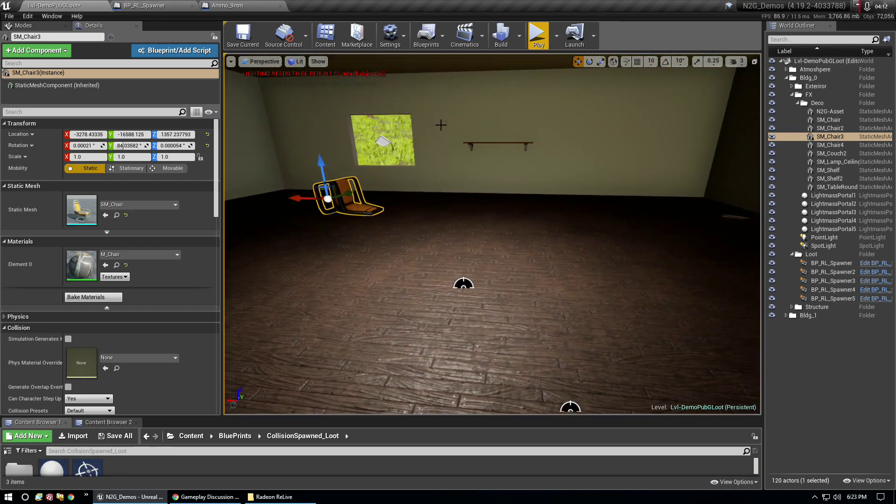
{"action": "key", "text": "Escape"}
{"action": "right_click_drag", "start_coordinate": [453, 284], "coordinate": [540, 411]}
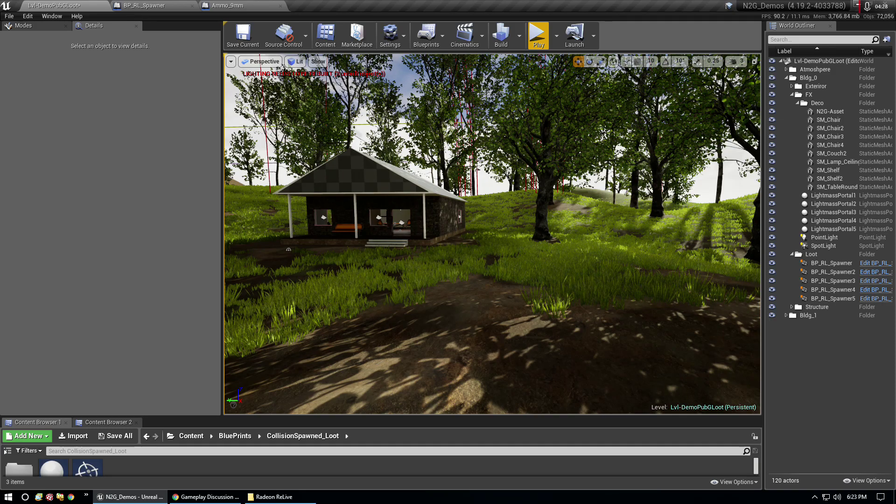
Fly out to the house porch and select loot spawner BP_RL_Spawner8 in front of it
{"action": "right_click_drag", "start_coordinate": [523, 249], "coordinate": [466, 280]}
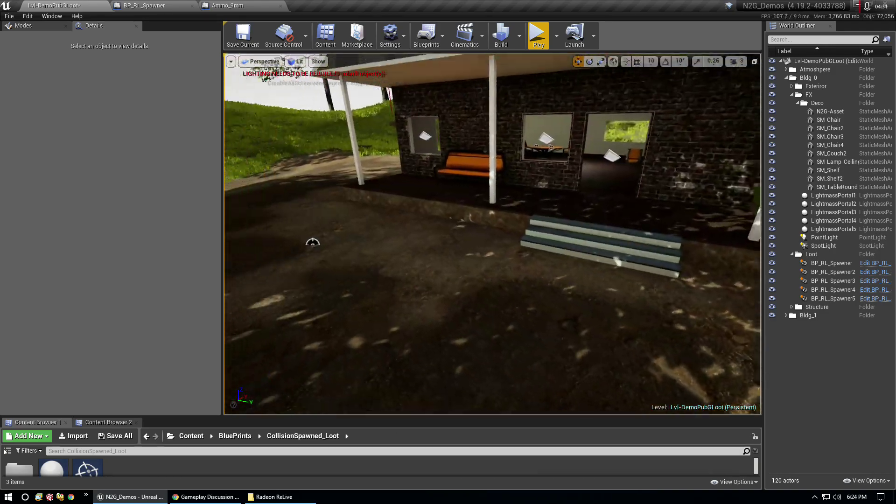
{"action": "mouse_move", "coordinate": [312, 242]}
{"action": "right_mouse_down"}
{"action": "mouse_move", "coordinate": [416, 250]}
{"action": "mouse_move", "coordinate": [275, 263]}
{"action": "mouse_move", "coordinate": [382, 263]}
{"action": "right_mouse_up"}
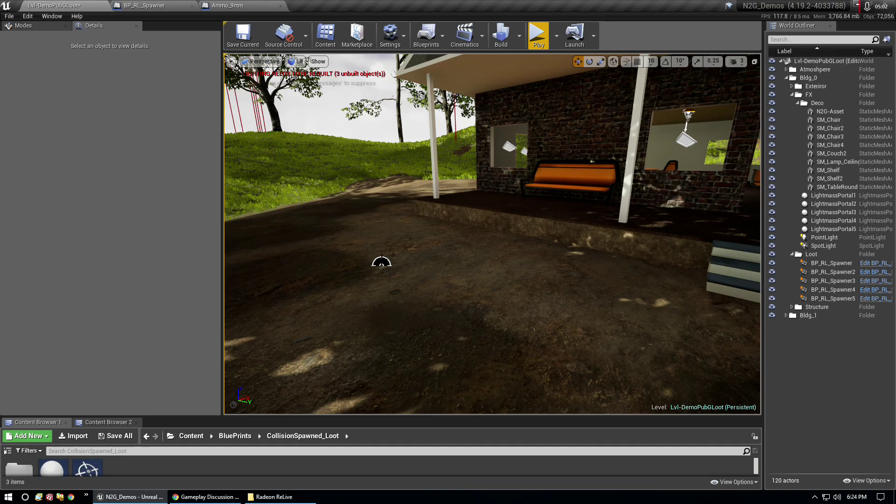
{"action": "left_click", "coordinate": [382, 261]}
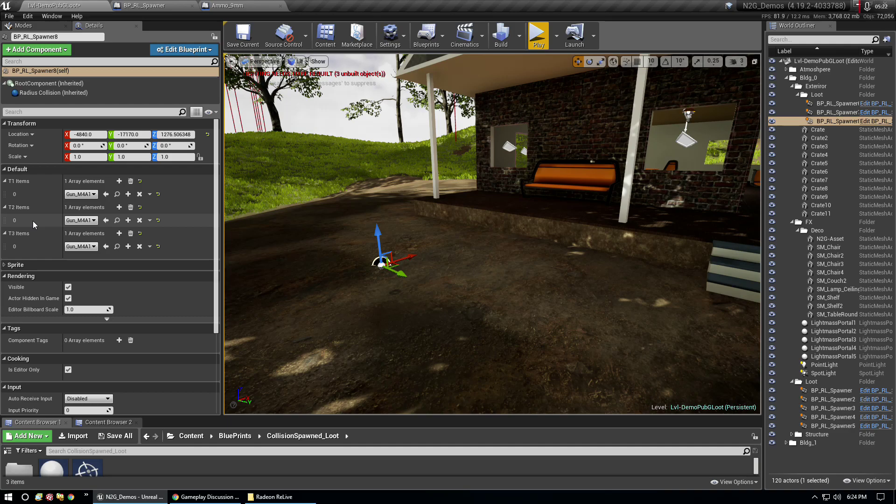
Add four entries to T1 Items, setting element 1 to Health_1 and element 2 to Ammo_762
{"action": "left_click", "coordinate": [117, 183]}
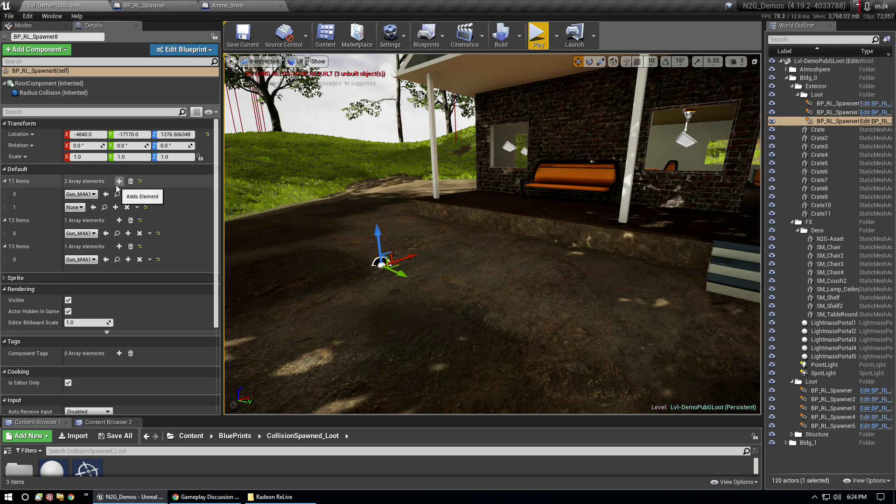
{"action": "left_click", "coordinate": [118, 183]}
{"action": "left_click", "coordinate": [118, 183]}
{"action": "left_click", "coordinate": [117, 183]}
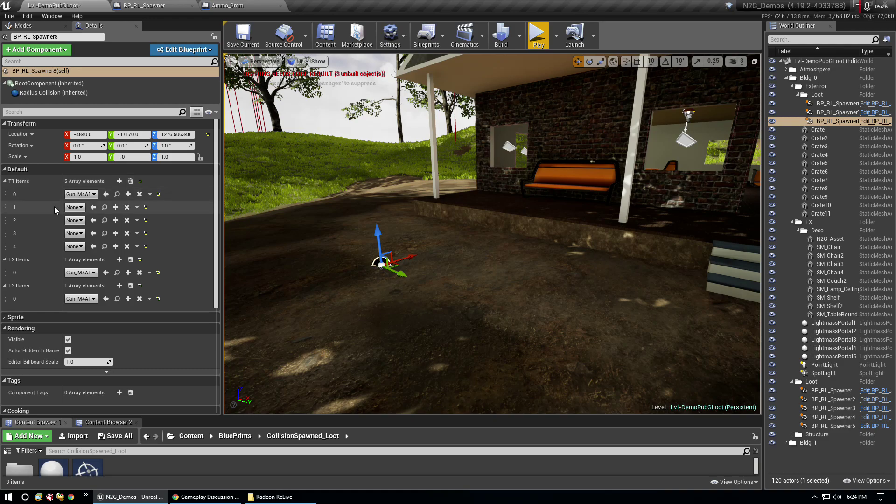
{"action": "left_click", "coordinate": [75, 207]}
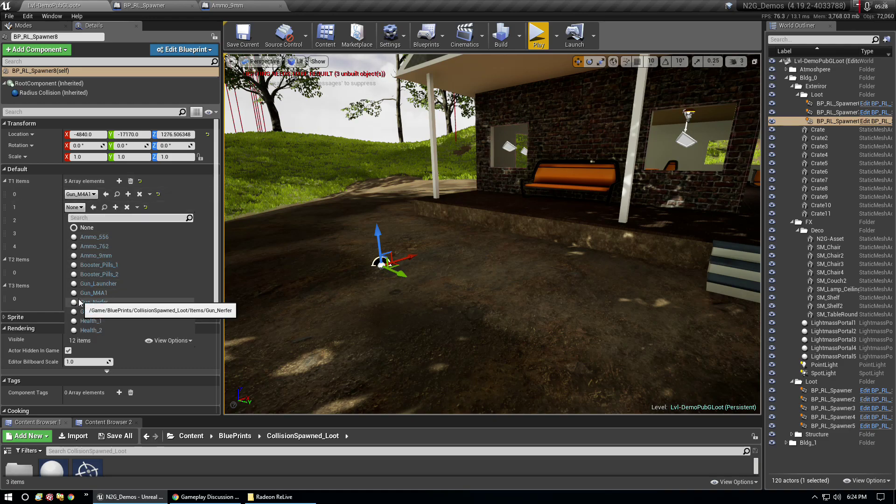
{"action": "left_click", "coordinate": [90, 321]}
{"action": "left_click", "coordinate": [75, 221]}
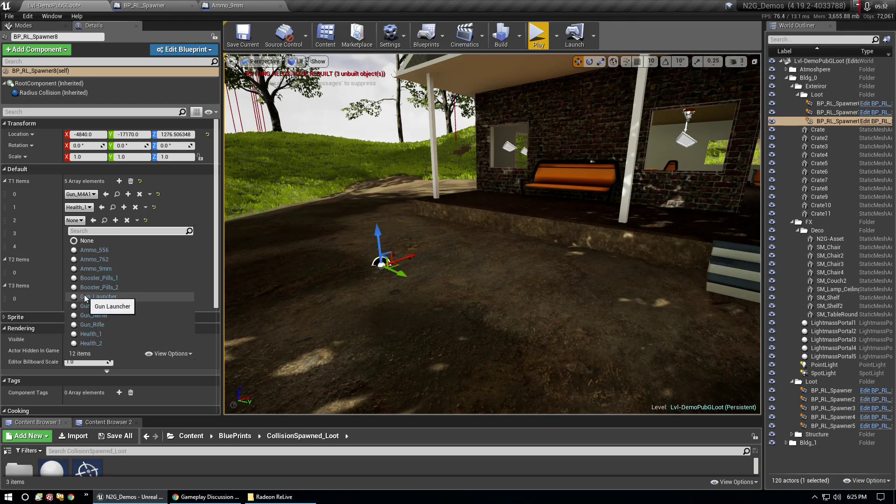
{"action": "left_click", "coordinate": [87, 261]}
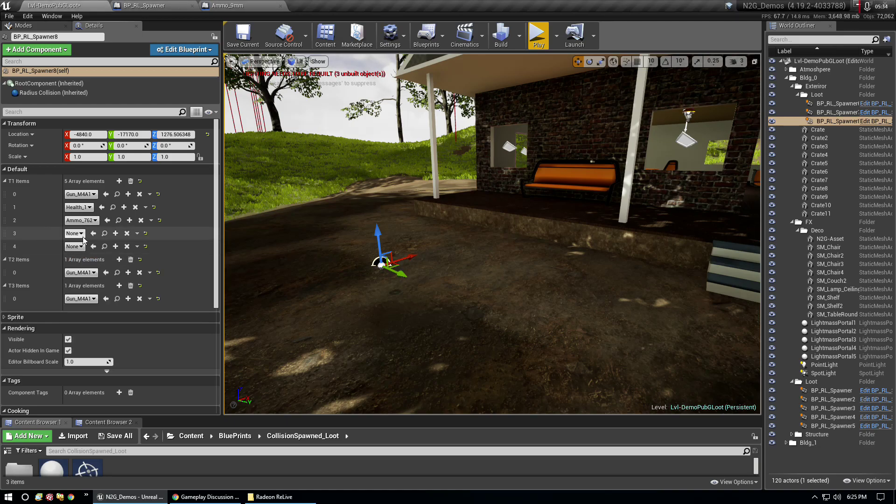
Set element 4 to Gun_M4A1 and element 3 to Ammo_9mm instead of Booster_Pills_2
{"action": "left_click", "coordinate": [77, 234]}
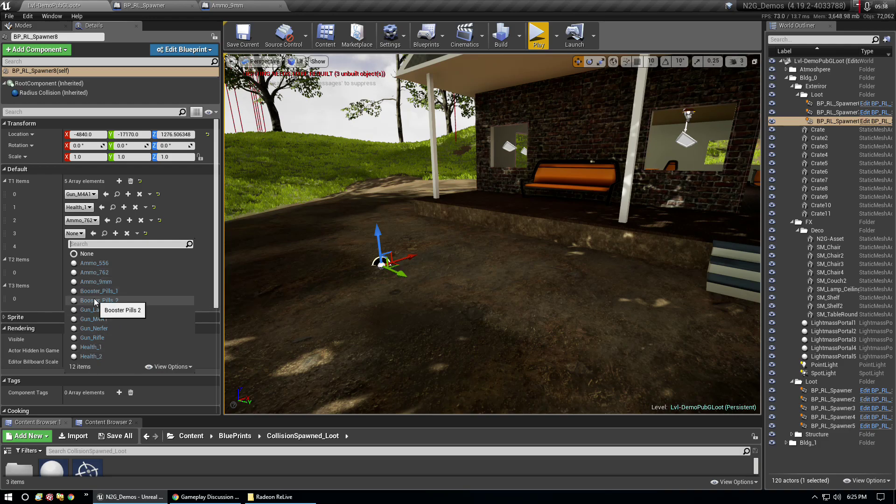
{"action": "left_click", "coordinate": [98, 300]}
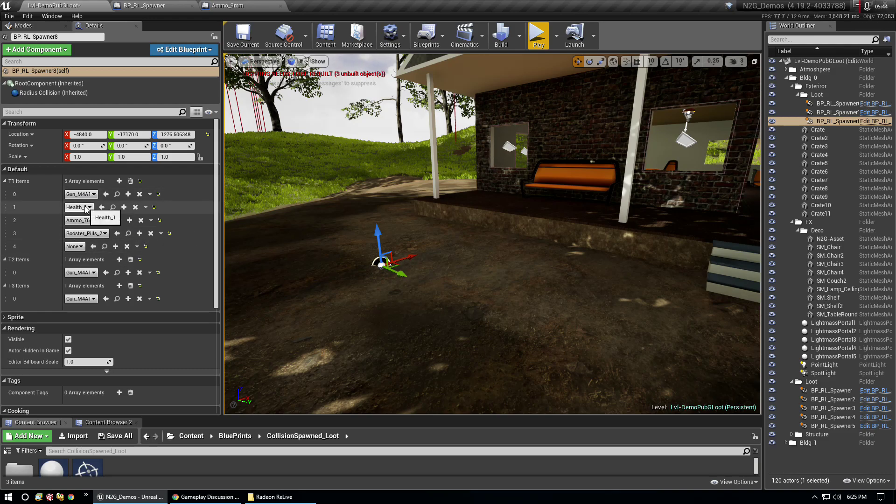
{"action": "left_click", "coordinate": [76, 246]}
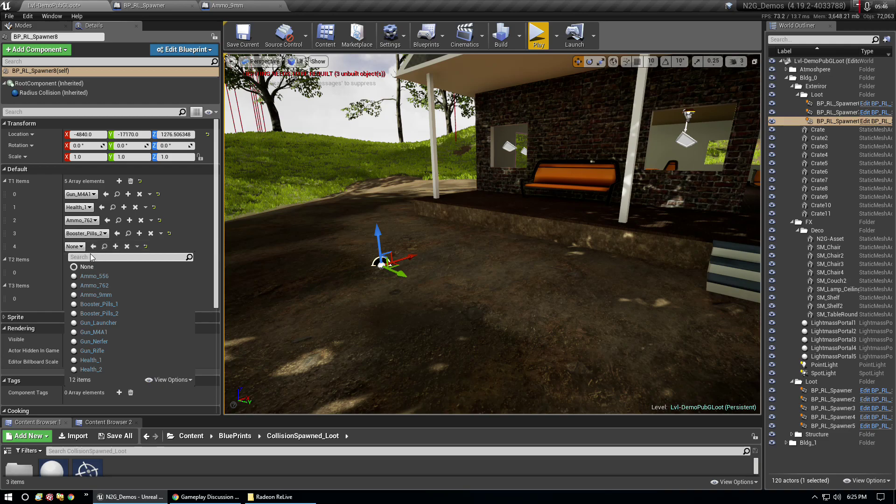
{"action": "left_click", "coordinate": [99, 332]}
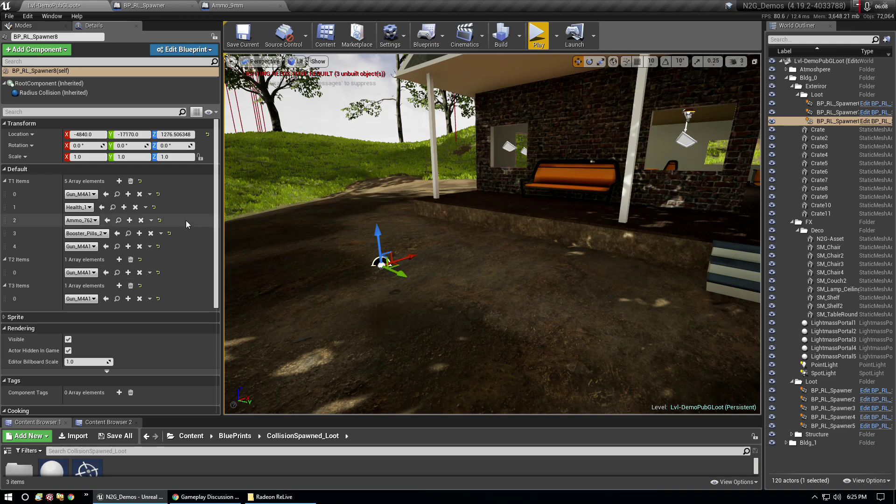
{"action": "left_click", "coordinate": [83, 235]}
{"action": "left_click", "coordinate": [96, 282]}
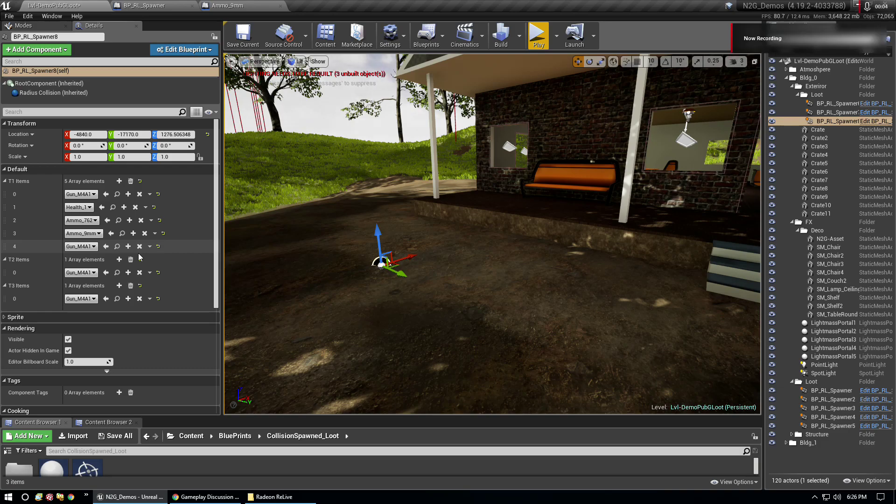
Fly to the second house's porch at higher camera speed and select BP_RL_Spawner16
{"action": "mouse_move", "coordinate": [420, 234]}
{"action": "right_mouse_down"}
{"action": "mouse_move", "coordinate": [327, 234]}
{"action": "mouse_move", "coordinate": [443, 233]}
{"action": "mouse_move", "coordinate": [350, 233]}
{"action": "right_mouse_up"}
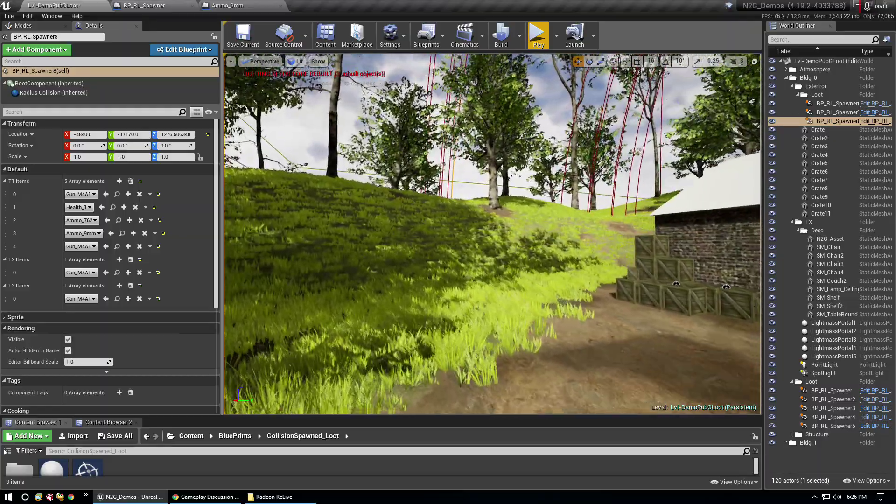
{"action": "right_click_drag", "start_coordinate": [350, 233], "coordinate": [280, 233]}
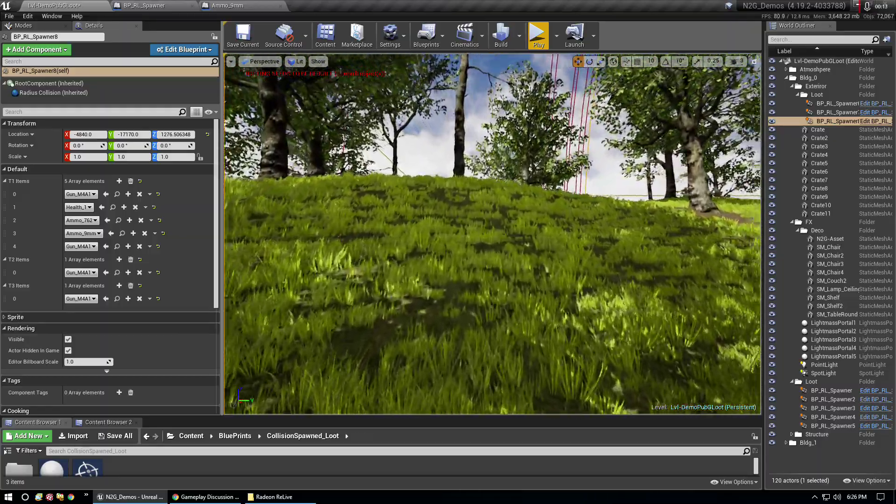
{"action": "mouse_move", "coordinate": [349, 233]}
{"action": "right_mouse_down"}
{"action": "mouse_move", "coordinate": [420, 233]}
{"action": "mouse_move", "coordinate": [327, 233]}
{"action": "right_mouse_up"}
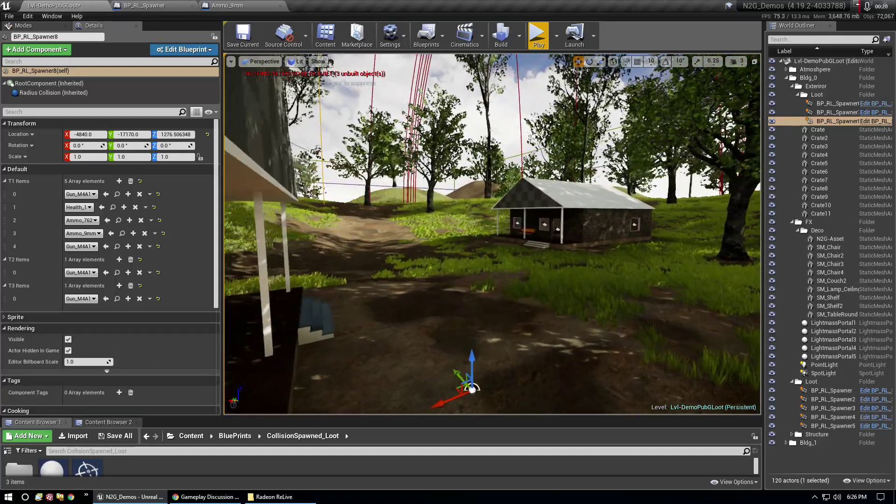
{"action": "left_click", "coordinate": [737, 61]}
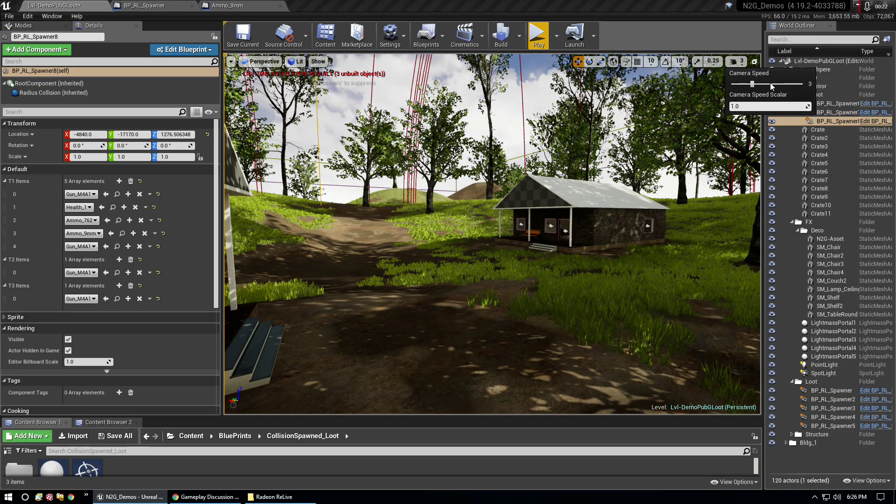
{"action": "right_click_drag", "start_coordinate": [689, 129], "coordinate": [526, 289]}
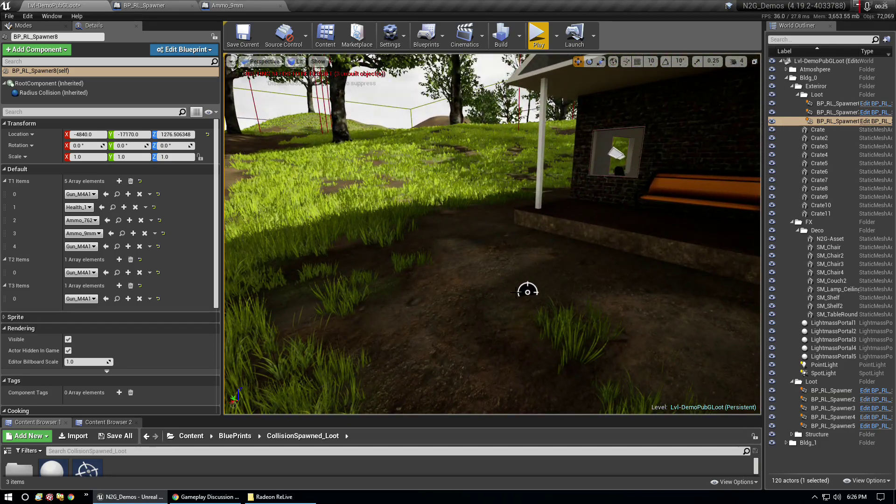
{"action": "left_click", "coordinate": [526, 288]}
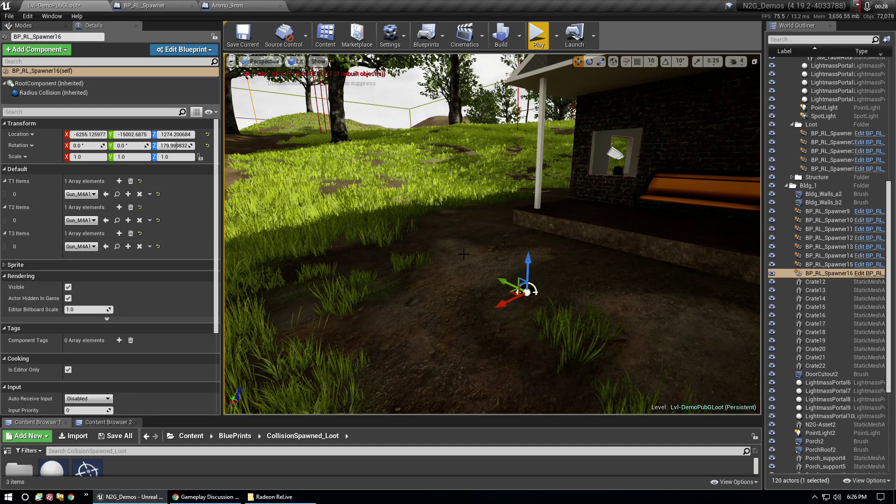
Duplicate BP_RL_Spawner16 into a new spawner beside it, rotated to about 77°
{"action": "key", "text": "ctrl+w"}
{"action": "left_click_drag", "start_coordinate": [499, 280], "coordinate": [502, 280]}
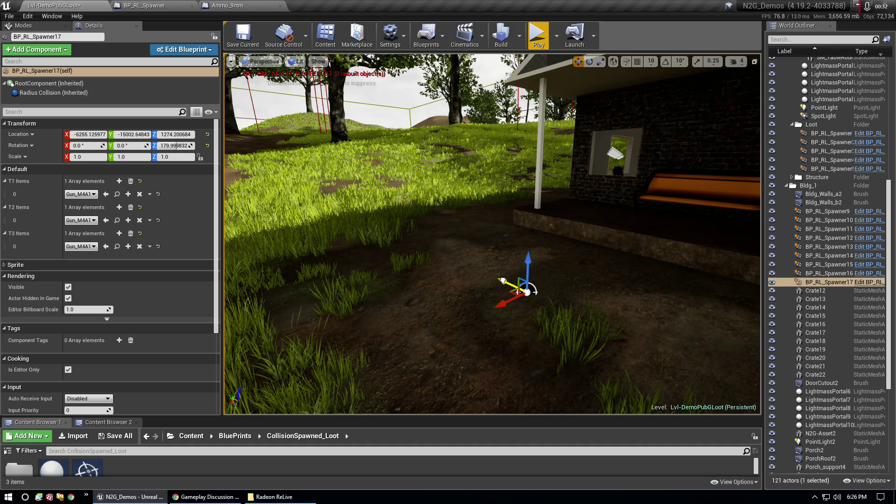
{"action": "left_click", "coordinate": [589, 61]}
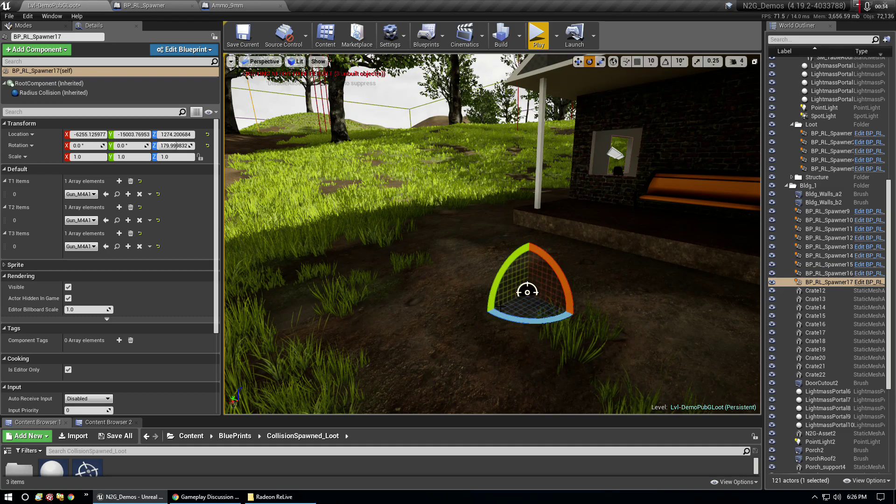
{"action": "left_click_drag", "start_coordinate": [526, 309], "coordinate": [527, 291]}
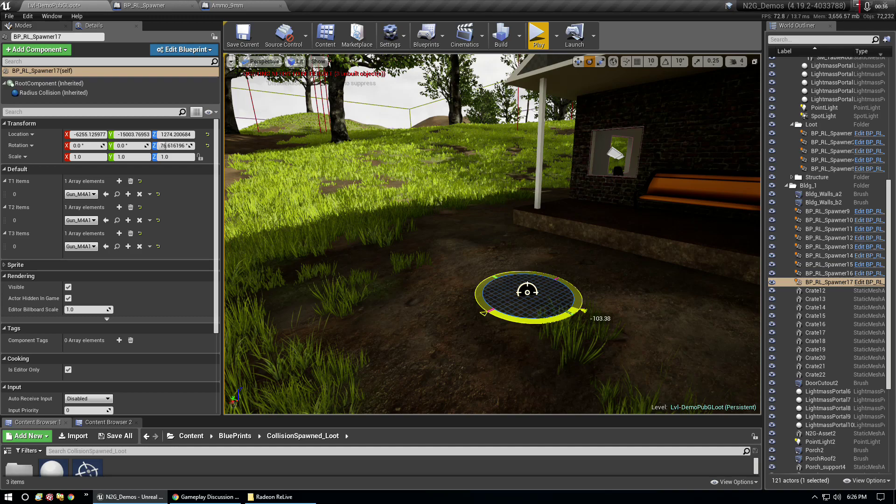
{"action": "left_click_drag", "start_coordinate": [509, 322], "coordinate": [459, 349]}
{"action": "left_click", "coordinate": [578, 61]}
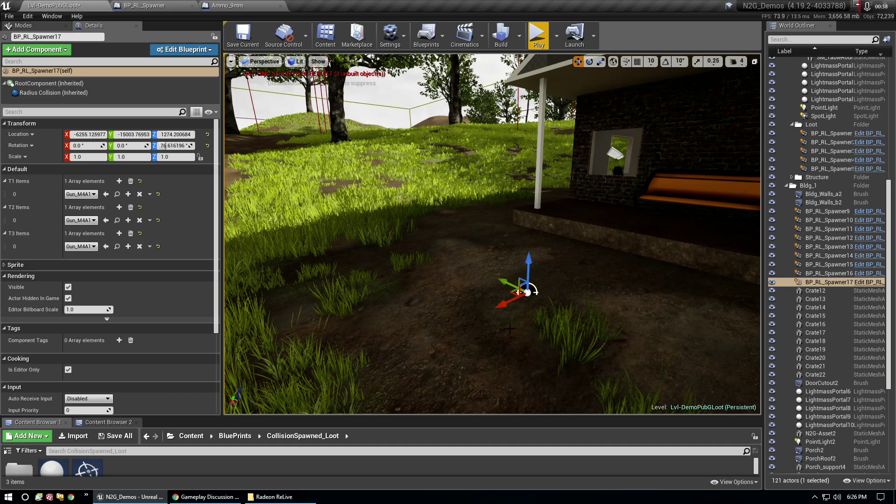
Lower the new spawner toward the ground and reselect BP_RL_Spawner16, viewing it over the dirt
{"action": "scroll", "coordinate": [534, 336], "scroll_direction": "up", "scroll_amount": 4}
{"action": "right_click_drag", "start_coordinate": [534, 336], "coordinate": [496, 228]}
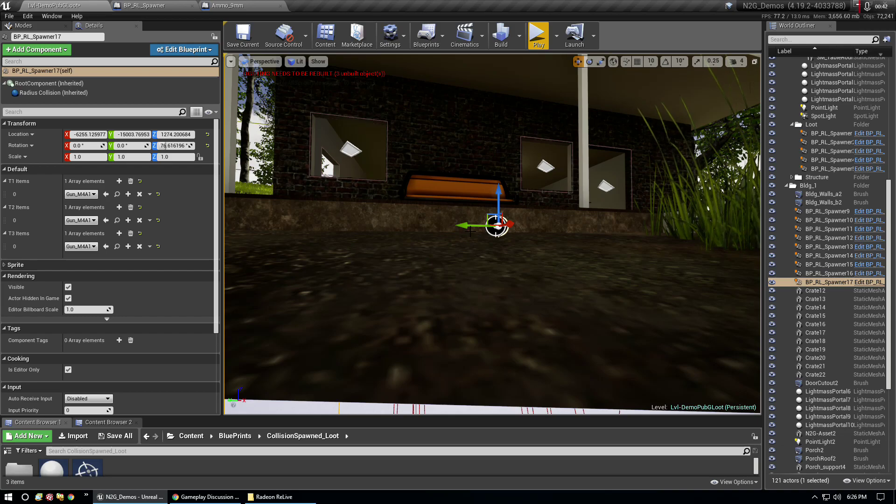
{"action": "mouse_move", "coordinate": [468, 226]}
{"action": "left_mouse_down"}
{"action": "mouse_move", "coordinate": [456, 226]}
{"action": "mouse_move", "coordinate": [467, 226]}
{"action": "left_mouse_up"}
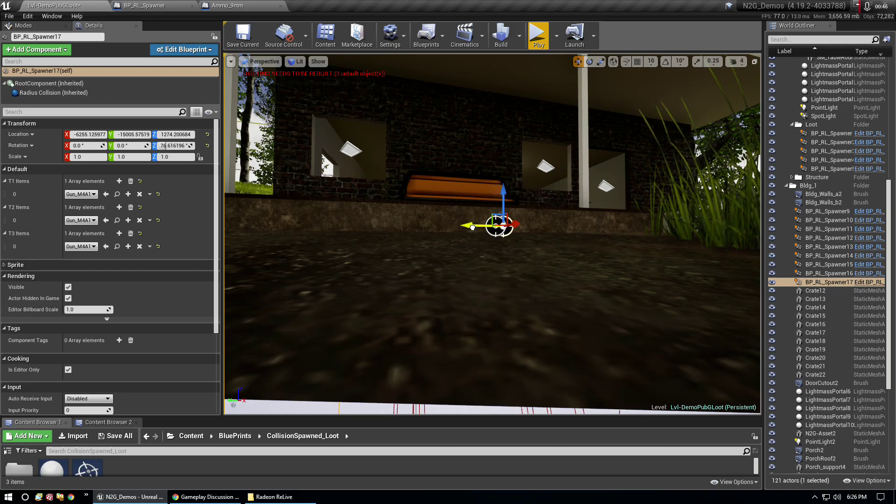
{"action": "right_click_drag", "start_coordinate": [486, 249], "coordinate": [486, 249]}
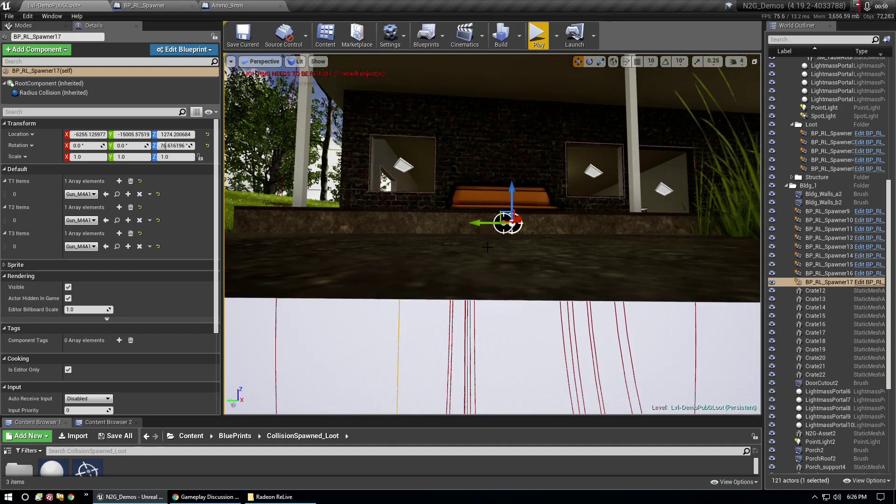
{"action": "left_click_drag", "start_coordinate": [514, 195], "coordinate": [511, 205]}
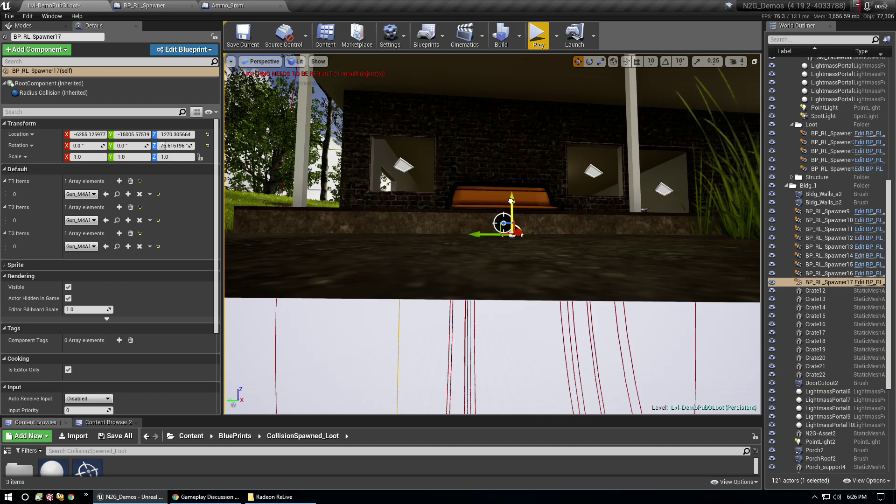
{"action": "left_click", "coordinate": [505, 230]}
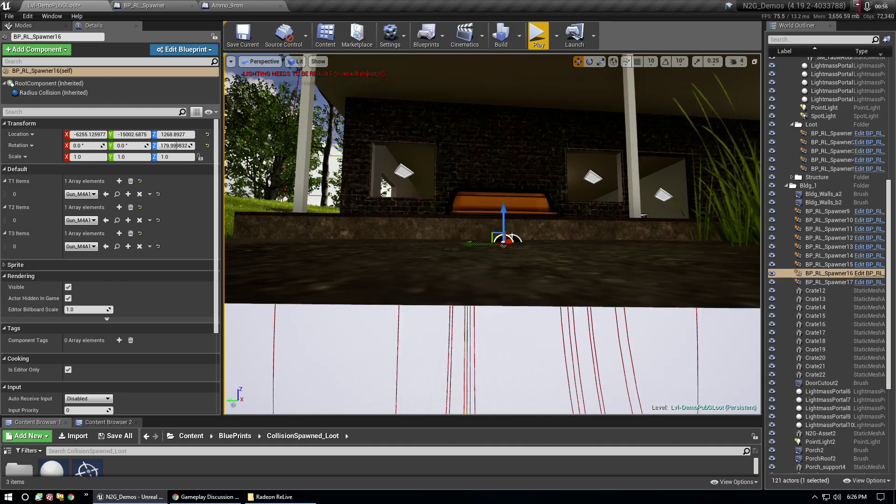
{"action": "right_click_drag", "start_coordinate": [501, 209], "coordinate": [501, 209]}
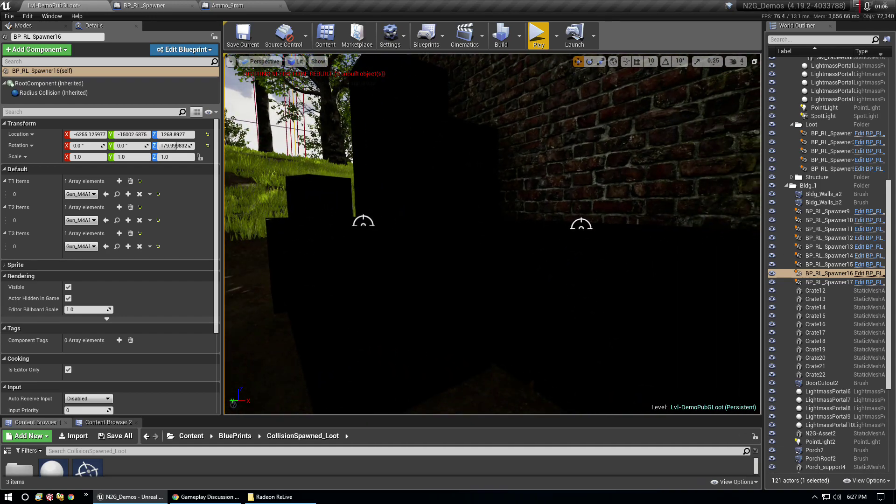
{"action": "right_click_drag", "start_coordinate": [501, 209], "coordinate": [501, 209]}
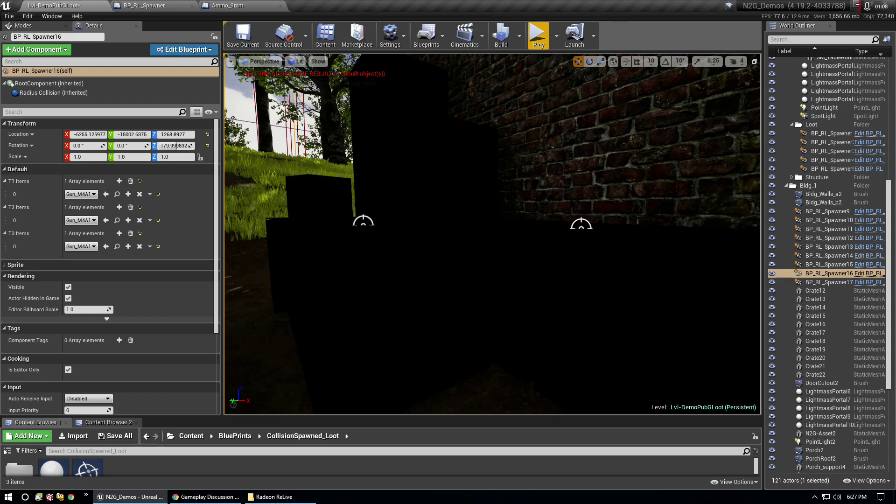
{"action": "right_click_drag", "start_coordinate": [501, 209], "coordinate": [501, 210]}
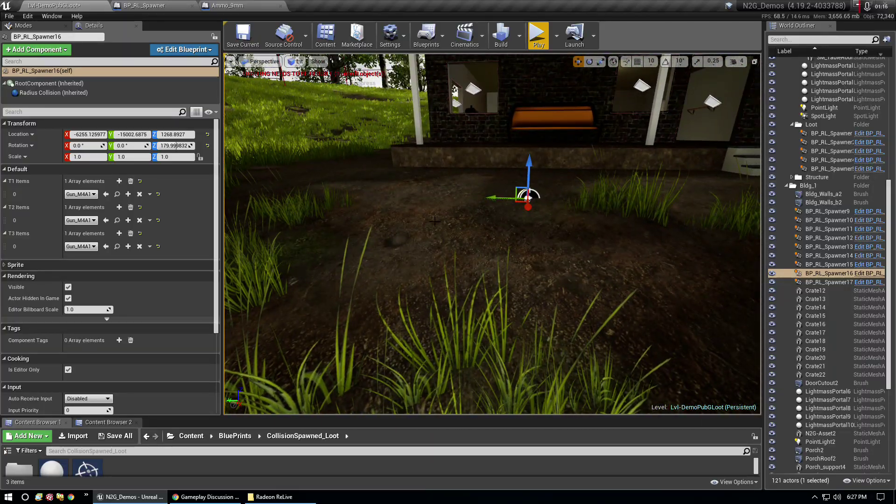
{"action": "right_click_drag", "start_coordinate": [501, 210], "coordinate": [501, 210]}
Start a play test and walk the player up to the spawned blue rifle
{"action": "left_click", "coordinate": [531, 26]}
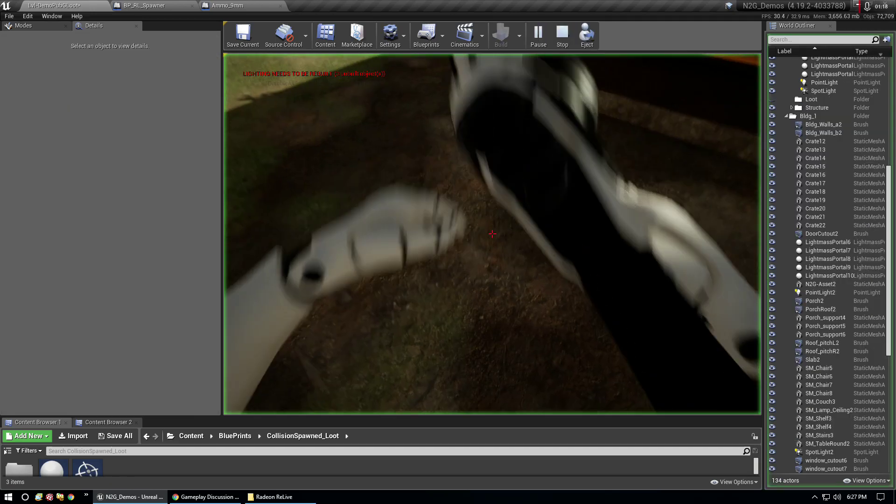
{"action": "key", "text": "w"}
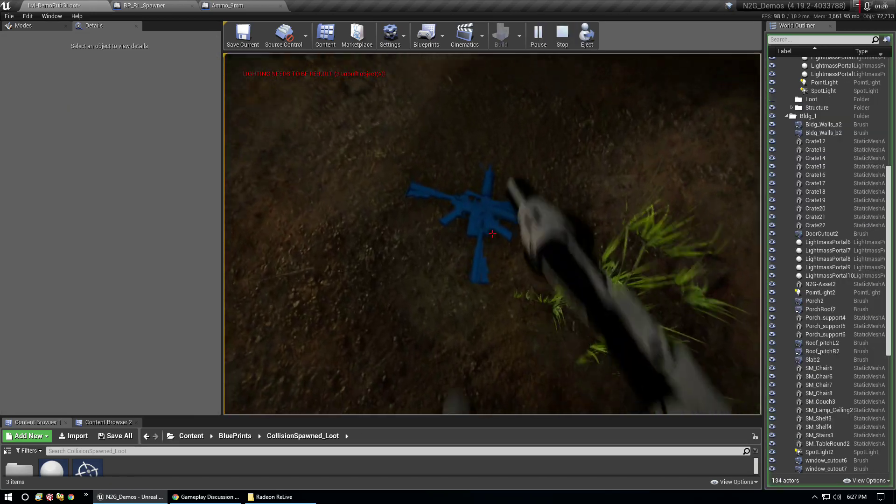
{"action": "key", "text": "w"}
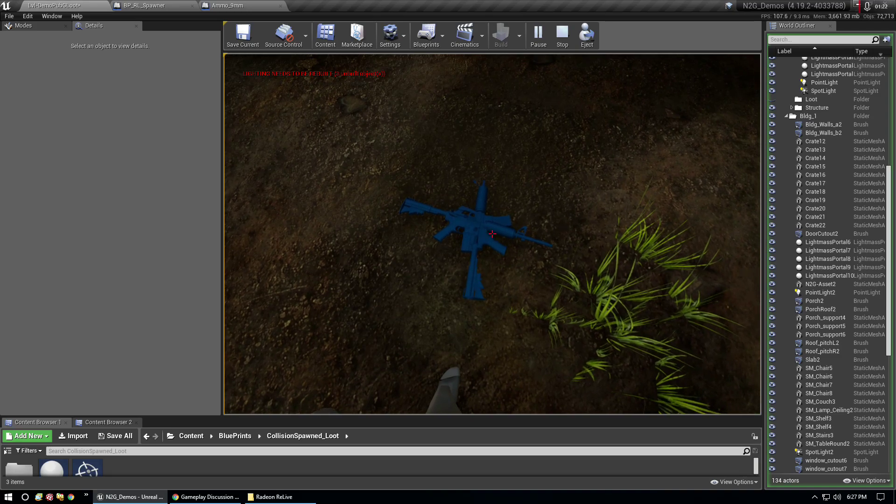
{"action": "left_click", "coordinate": [492, 234]}
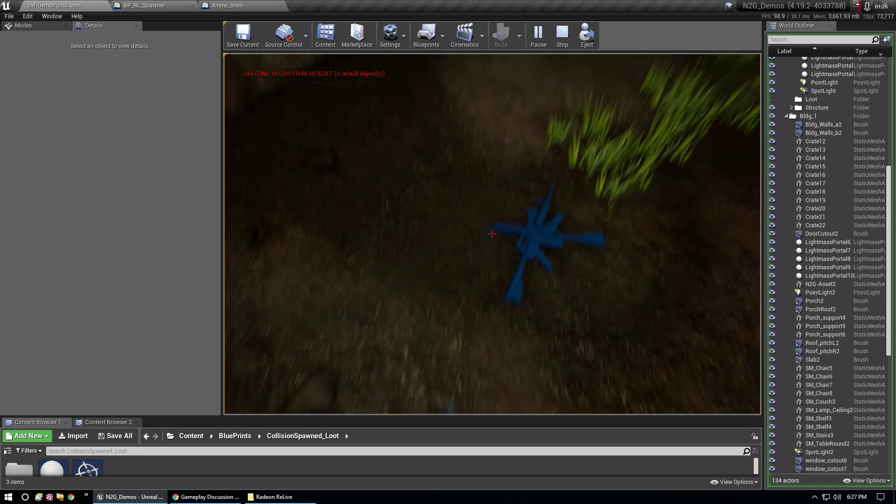
Pause and eject from the player to inspect the rifle by the porch up close
{"action": "left_click", "coordinate": [538, 33]}
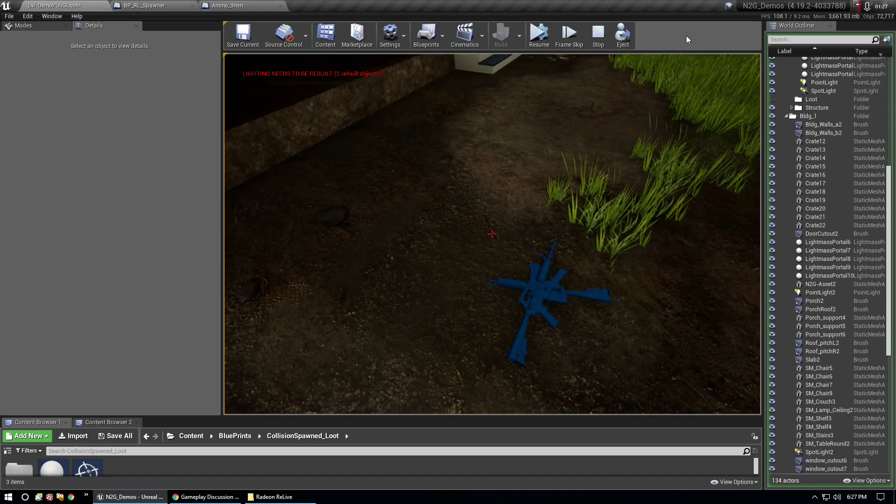
{"action": "left_click", "coordinate": [624, 33]}
{"action": "right_click_drag", "start_coordinate": [492, 234], "coordinate": [492, 233]}
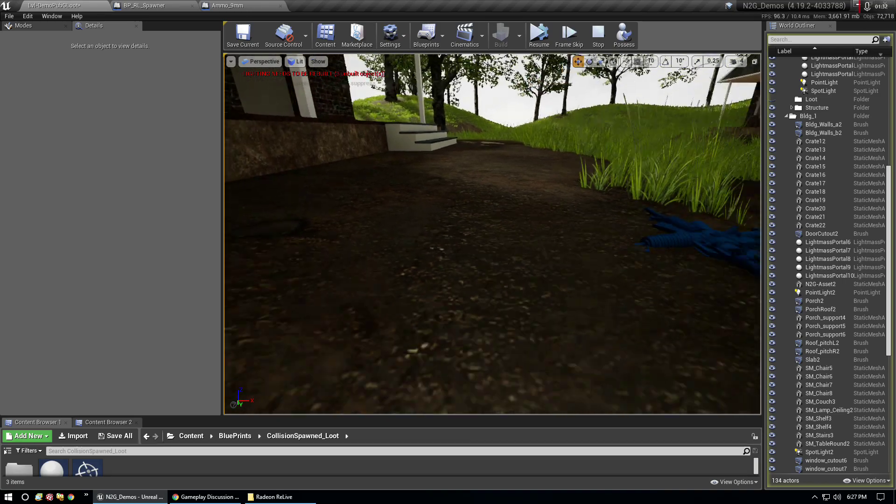
{"action": "right_click_drag", "start_coordinate": [584, 169], "coordinate": [584, 169]}
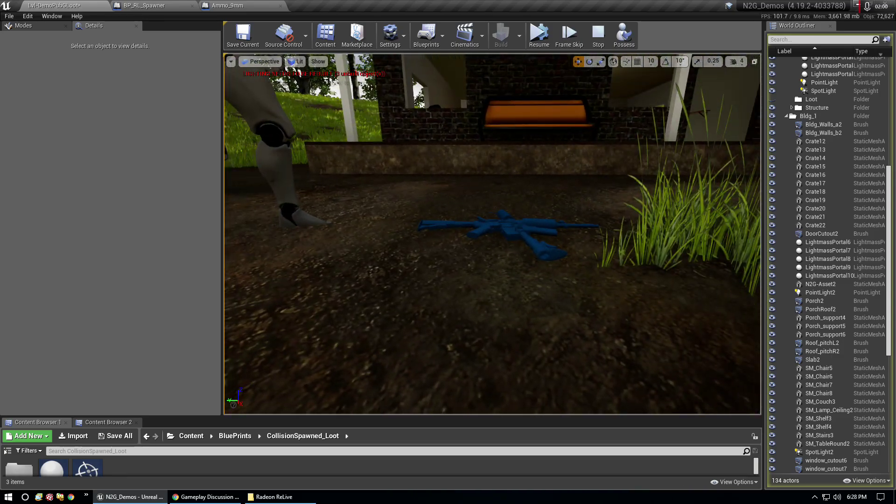
{"action": "key", "text": "shift+F1"}
End the play test, select BP_RL_Spawner17 and 16, and set camera speed to 3
{"action": "left_click", "coordinate": [598, 34]}
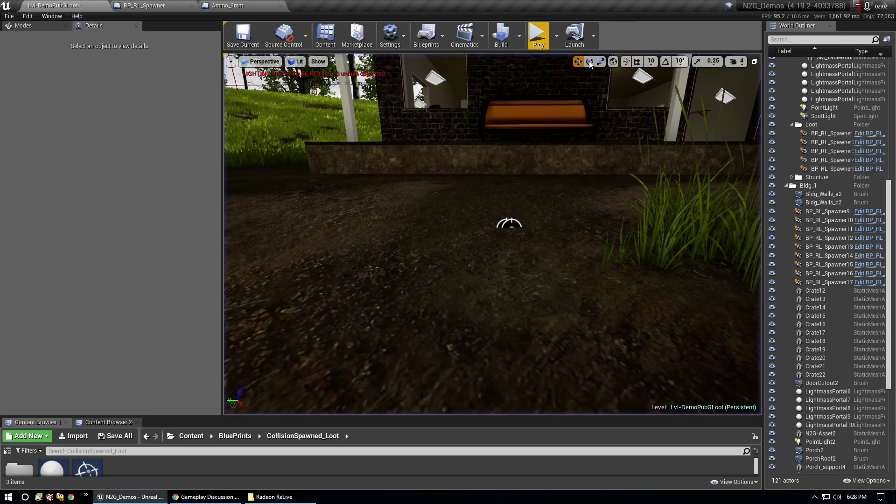
{"action": "left_click", "coordinate": [506, 224]}
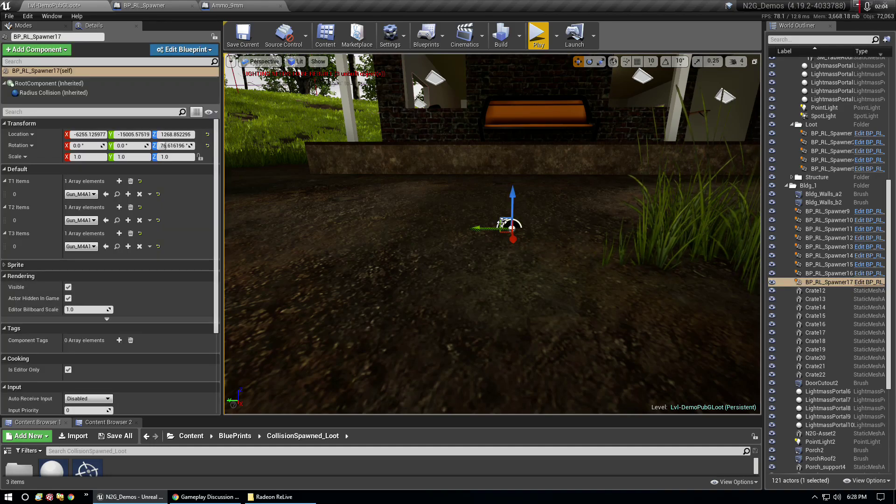
{"action": "left_click", "coordinate": [500, 224], "text": "ctrl"}
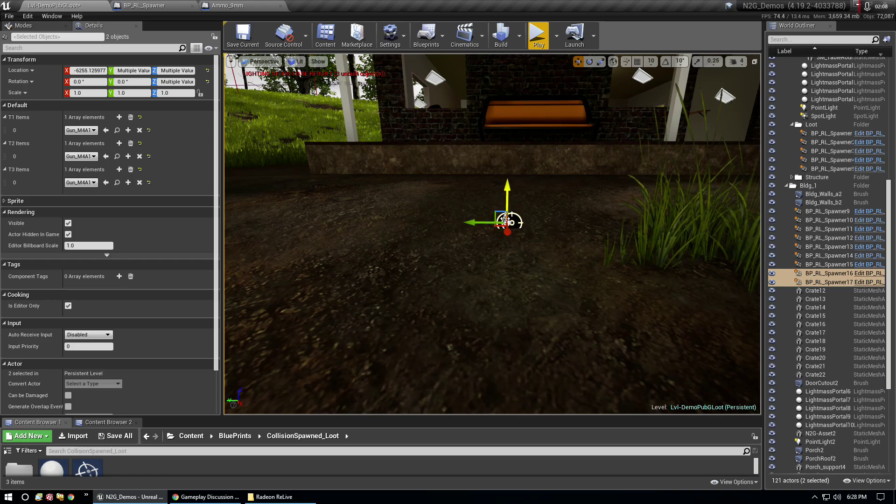
{"action": "mouse_move", "coordinate": [508, 208]}
{"action": "right_mouse_down"}
{"action": "mouse_move", "coordinate": [495, 195]}
{"action": "mouse_move", "coordinate": [727, 68]}
{"action": "right_mouse_up"}
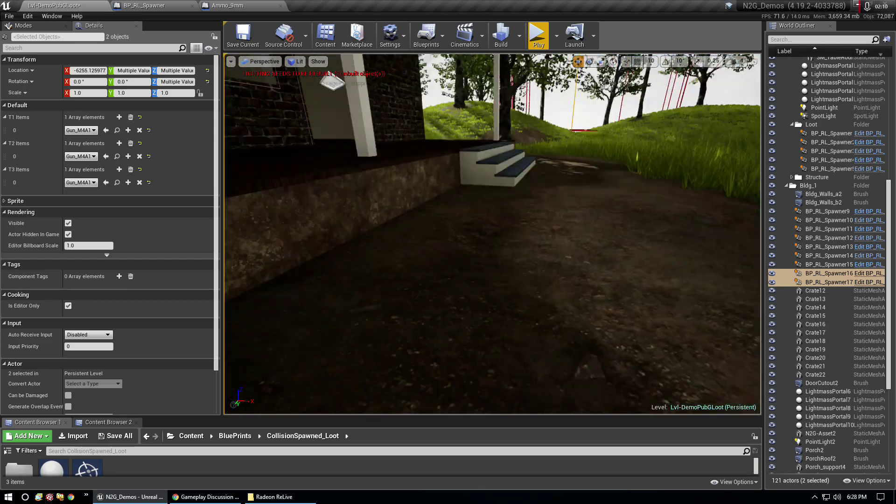
{"action": "left_click", "coordinate": [741, 64]}
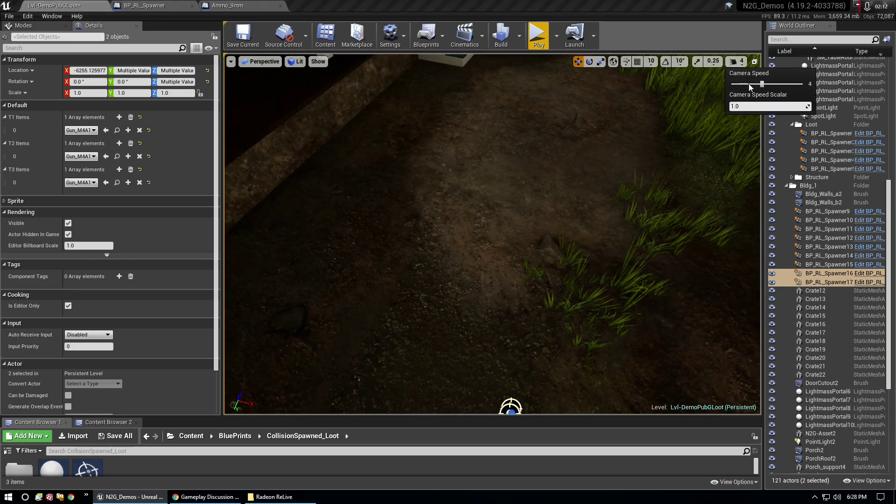
{"action": "left_click", "coordinate": [748, 83]}
{"action": "right_click_drag", "start_coordinate": [570, 168], "coordinate": [570, 168]}
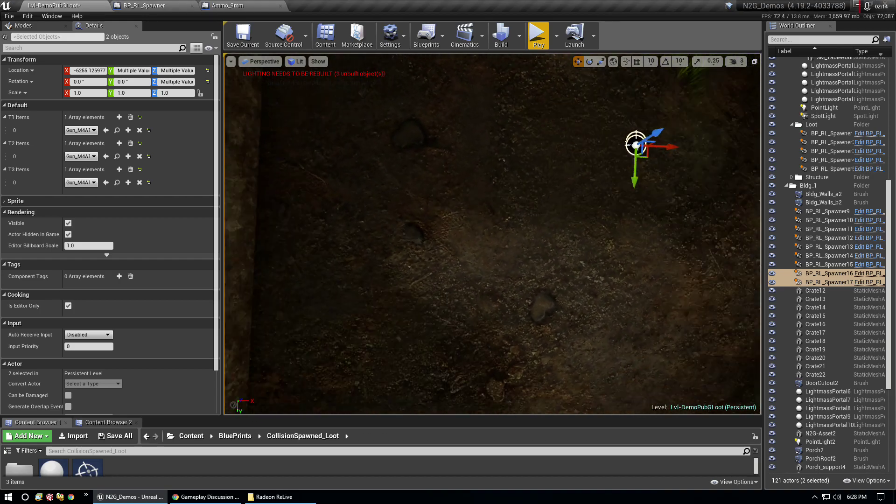
Slide both spawners along X and Y in front of the porch, then shift Spawner16 further along Y
{"action": "left_click_drag", "start_coordinate": [517, 172], "coordinate": [299, 150]}
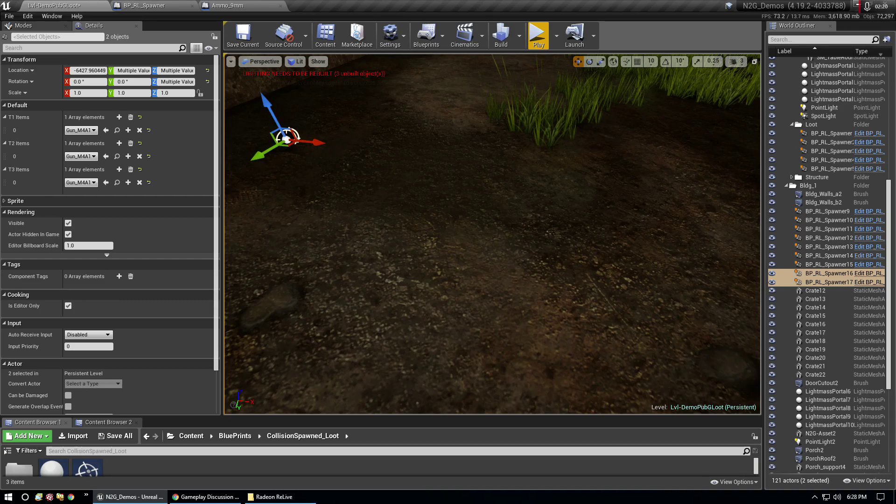
{"action": "key", "text": "f"}
{"action": "right_click_drag", "start_coordinate": [492, 233], "coordinate": [457, 214]}
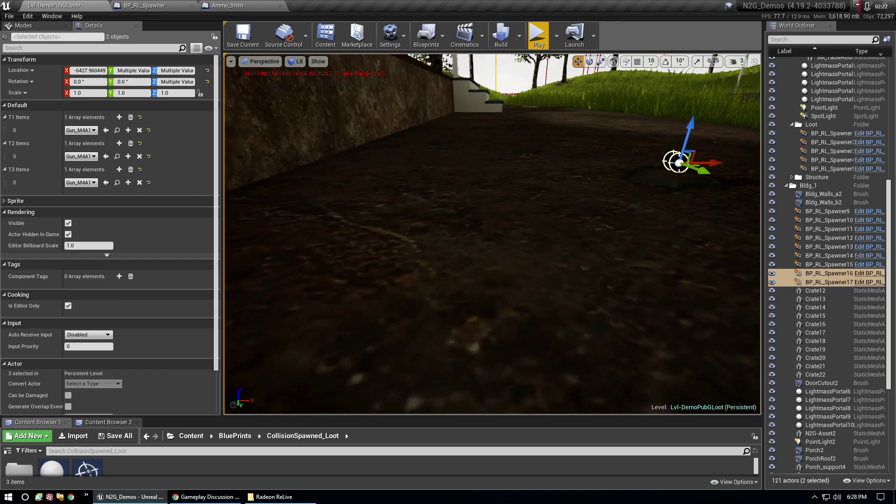
{"action": "right_click_drag", "start_coordinate": [408, 153], "coordinate": [407, 153]}
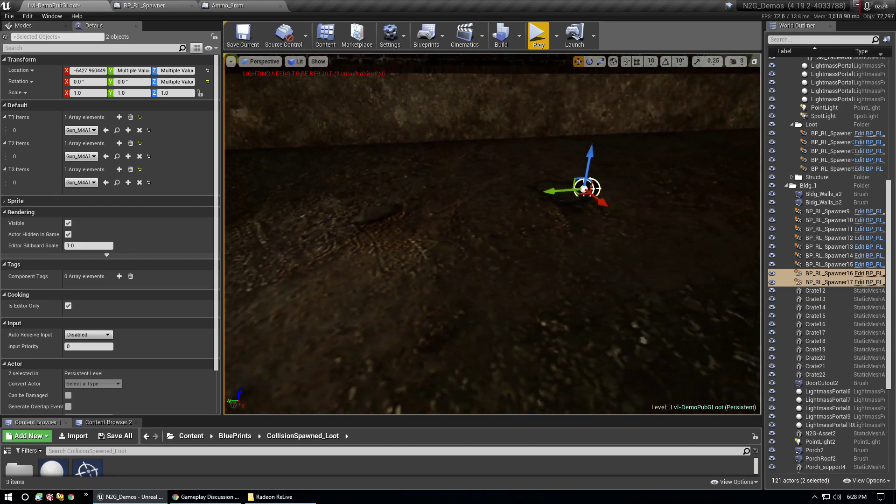
{"action": "left_click_drag", "start_coordinate": [490, 206], "coordinate": [436, 203]}
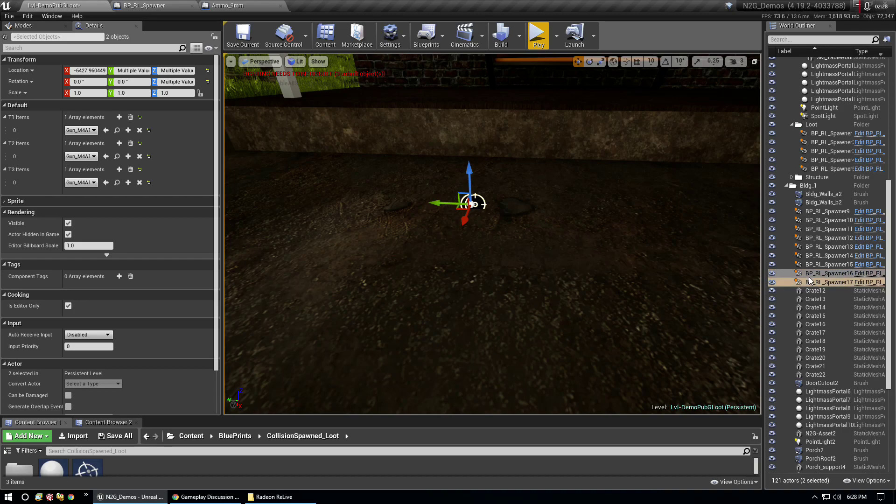
{"action": "left_click", "coordinate": [828, 274]}
{"action": "mouse_move", "coordinate": [455, 203]}
{"action": "left_mouse_down"}
{"action": "mouse_move", "coordinate": [413, 203]}
{"action": "mouse_move", "coordinate": [613, 209]}
{"action": "left_mouse_up"}
Lower BP_RL_Spawner17 to Z 1276.124512 and BP_RL_Spawner16 to Z 1275.986084
{"action": "left_click", "coordinate": [462, 206]}
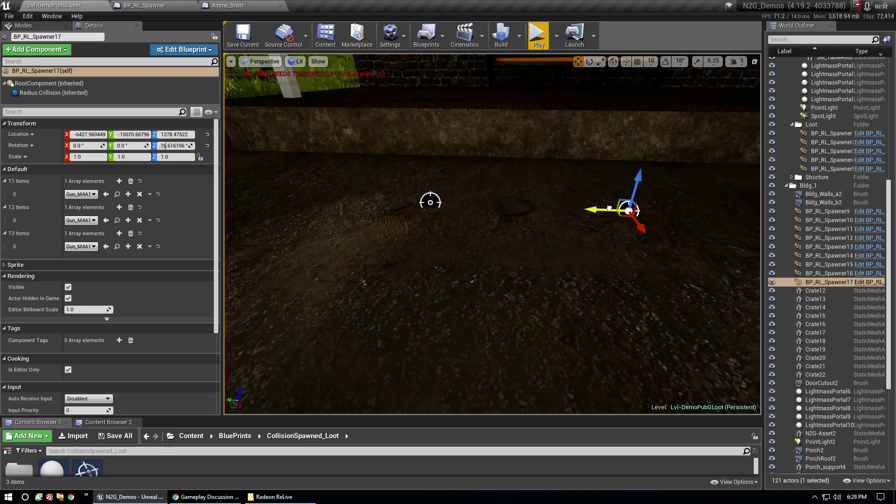
{"action": "mouse_move", "coordinate": [470, 220]}
{"action": "right_mouse_down"}
{"action": "mouse_move", "coordinate": [467, 200]}
{"action": "mouse_move", "coordinate": [439, 201]}
{"action": "right_mouse_up"}
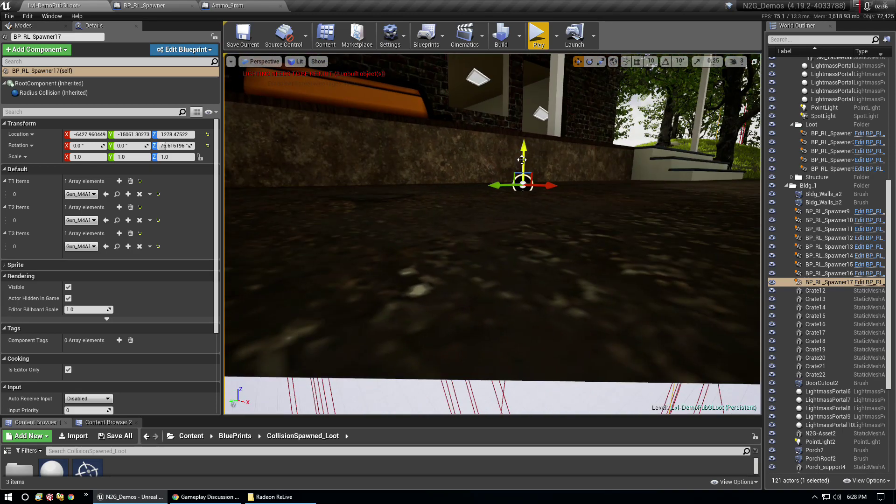
{"action": "left_click_drag", "start_coordinate": [523, 154], "coordinate": [521, 160]}
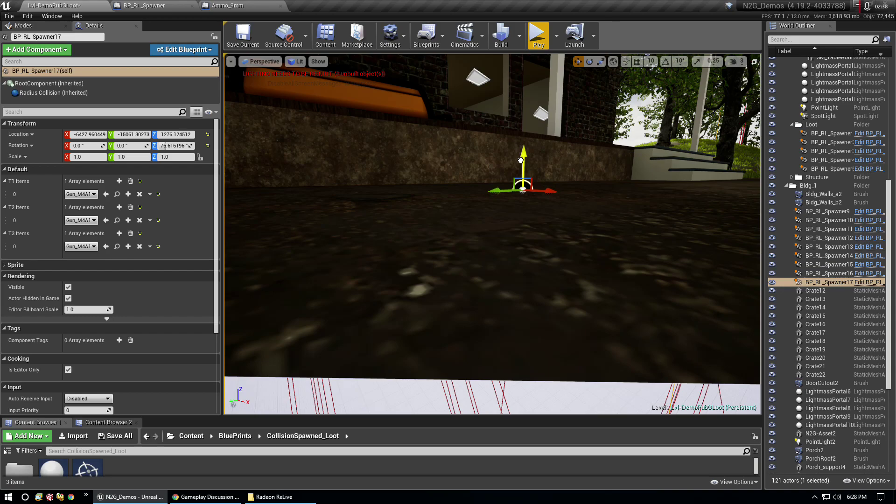
{"action": "right_click_drag", "start_coordinate": [521, 160], "coordinate": [439, 167]}
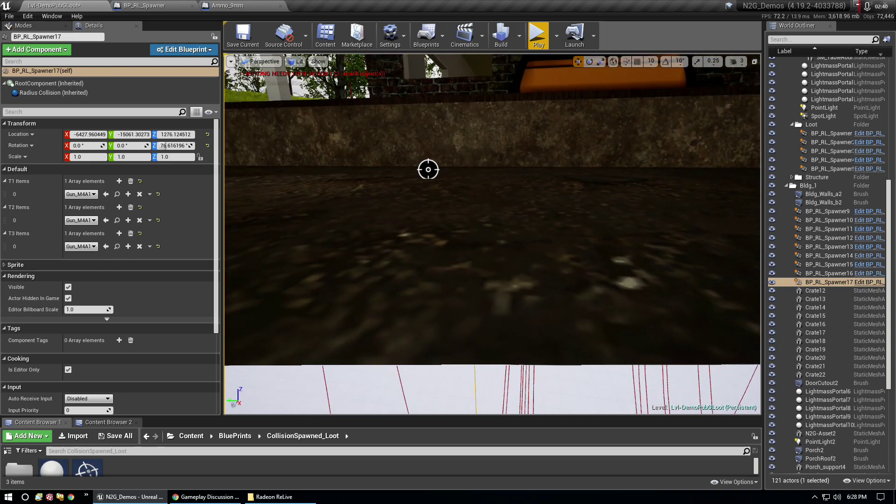
{"action": "left_click", "coordinate": [436, 168]}
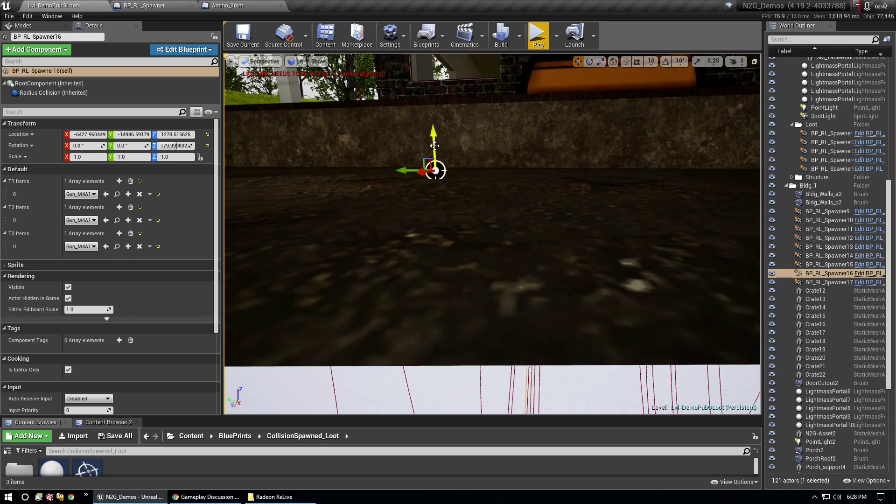
{"action": "left_click_drag", "start_coordinate": [433, 147], "coordinate": [433, 153]}
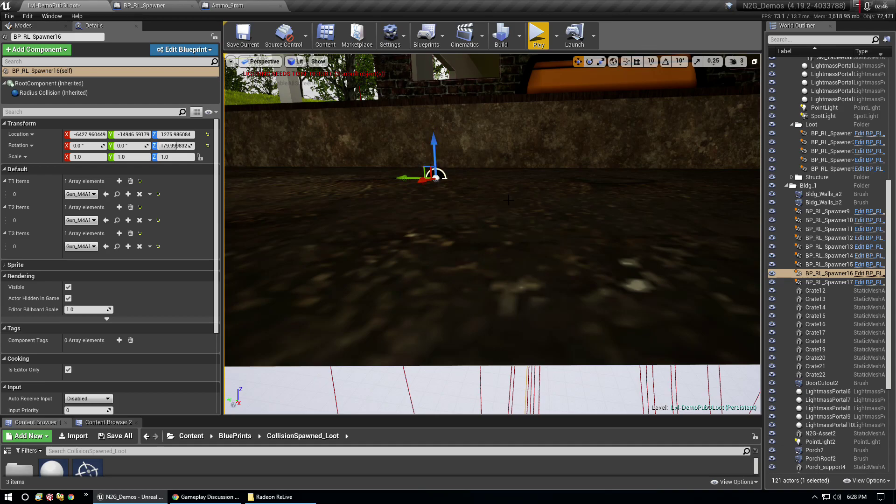
Frame the spawner in front of the porch bench and start a play-test of the level
{"action": "key", "text": "f"}
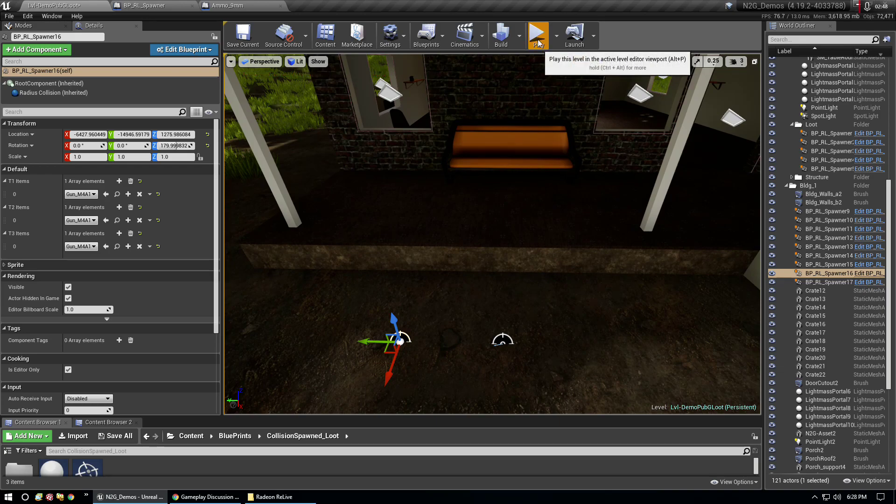
{"action": "left_click", "coordinate": [538, 43]}
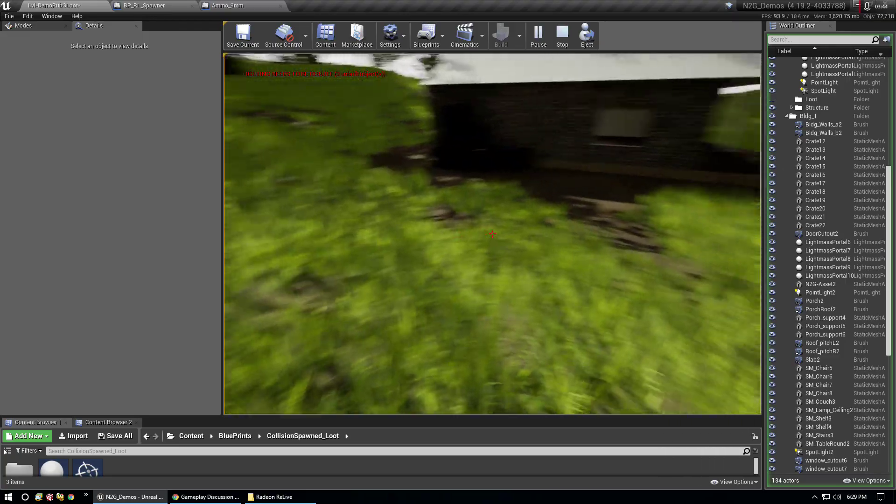
Walk through the tall grass to the porch, passing the two blue rifles spawned on the dirt
{"action": "key", "text": "w"}
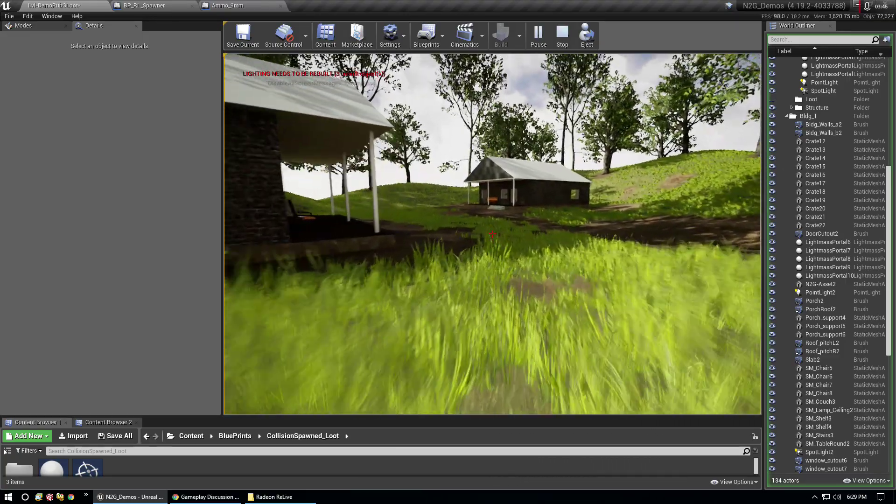
{"action": "key", "text": "w"}
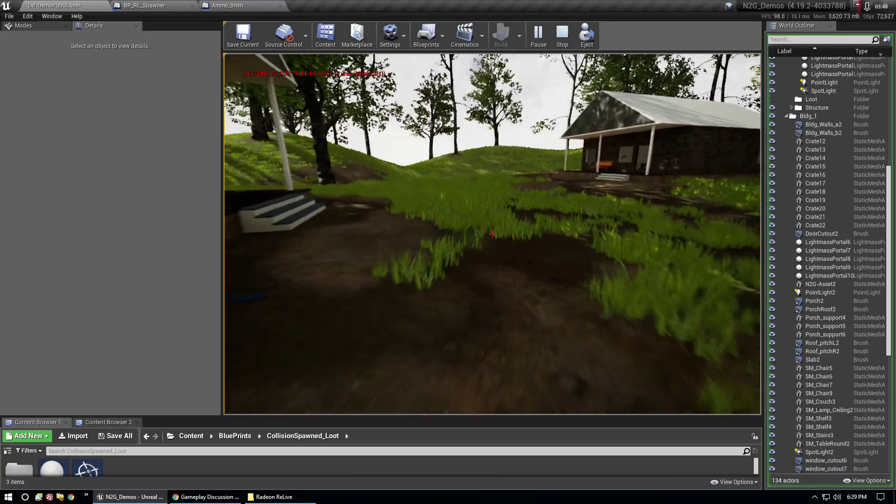
{"action": "mouse_move", "coordinate": [492, 234]}
{"action": "key", "text": "d"}
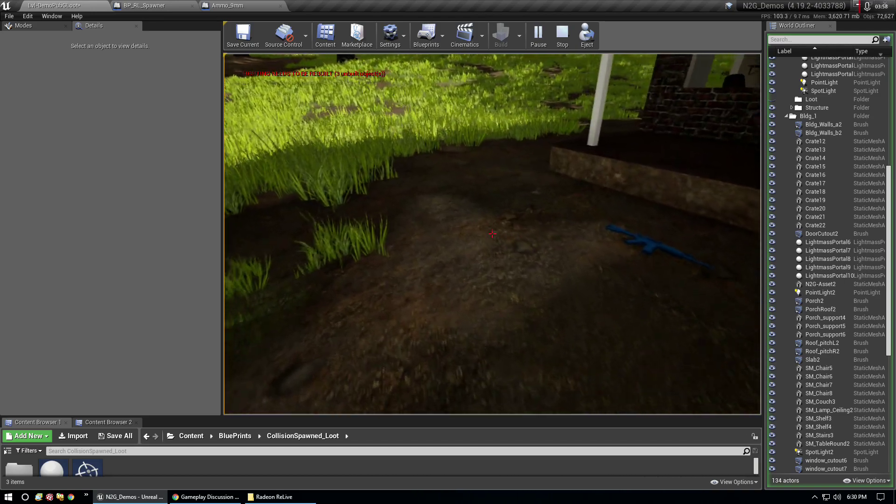
{"action": "key", "text": "w"}
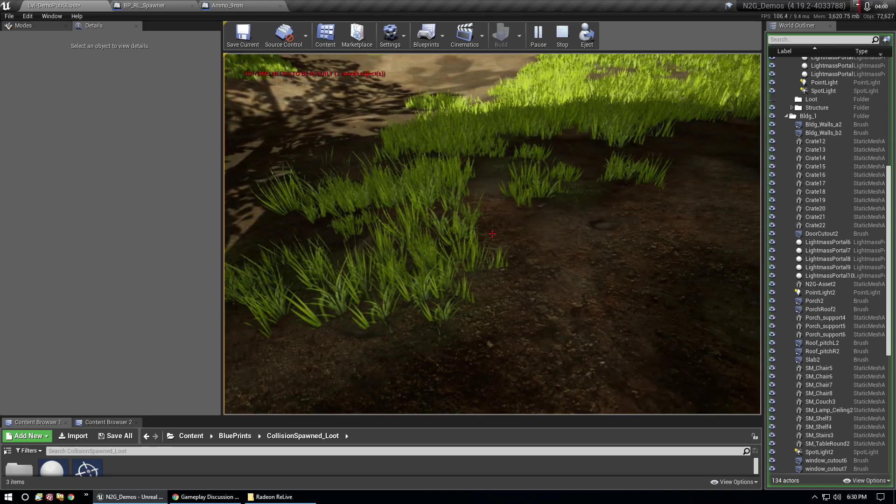
{"action": "key", "text": "w"}
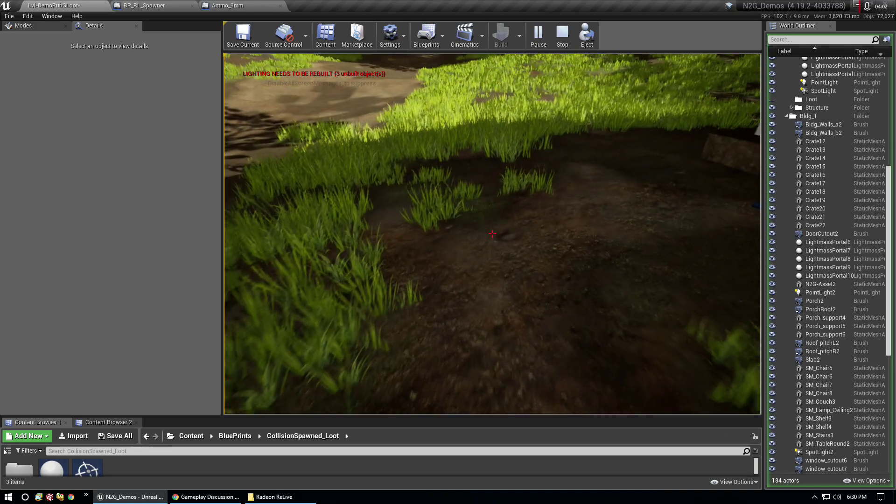
{"action": "key", "text": "w"}
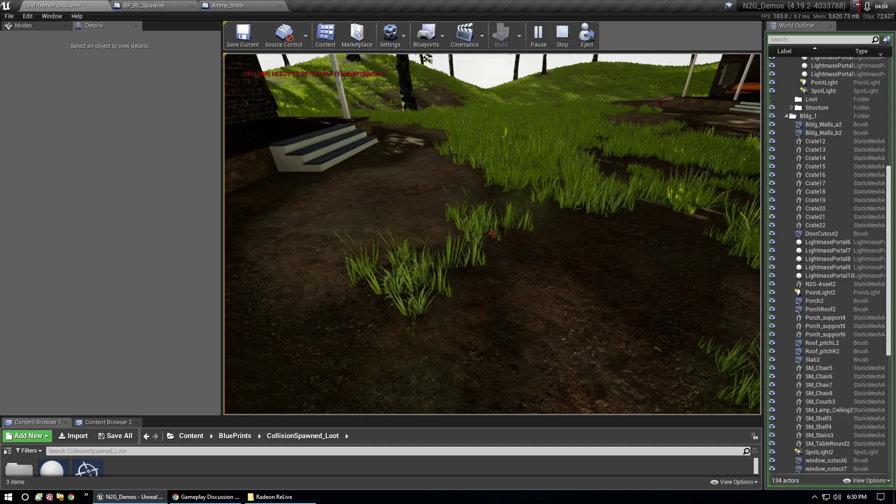
{"action": "key", "text": "w"}
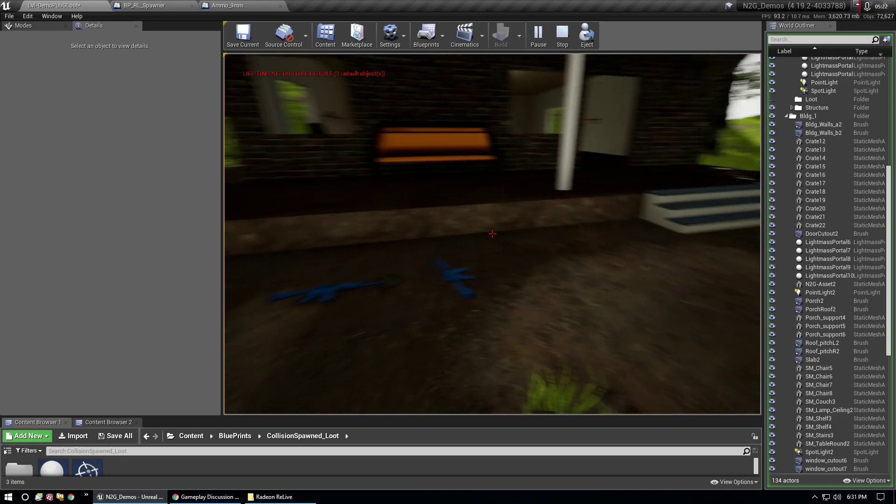
Stop the play-test and collapse the Bldg_1, Loot, Exterior and Bldg_0 folders in the World Outliner
{"action": "key", "text": "Escape"}
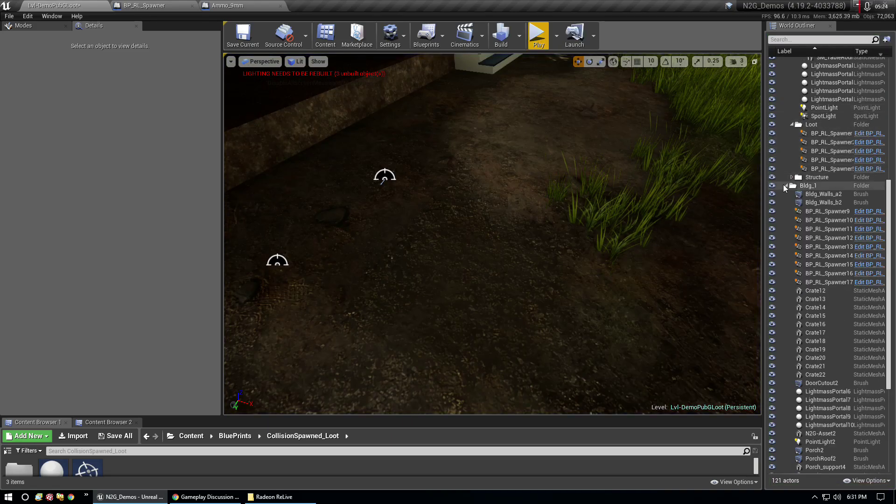
{"action": "left_click", "coordinate": [786, 185]}
{"action": "left_click", "coordinate": [797, 95]}
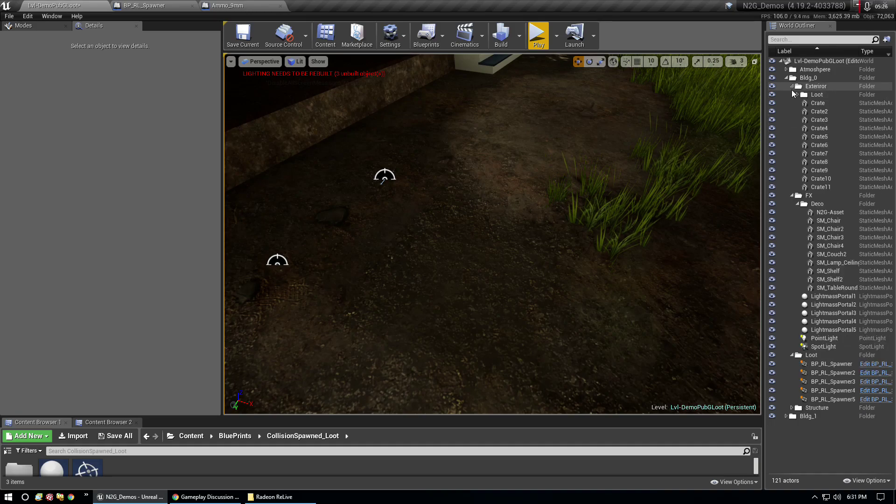
{"action": "left_click", "coordinate": [791, 87]}
{"action": "left_click", "coordinate": [786, 78]}
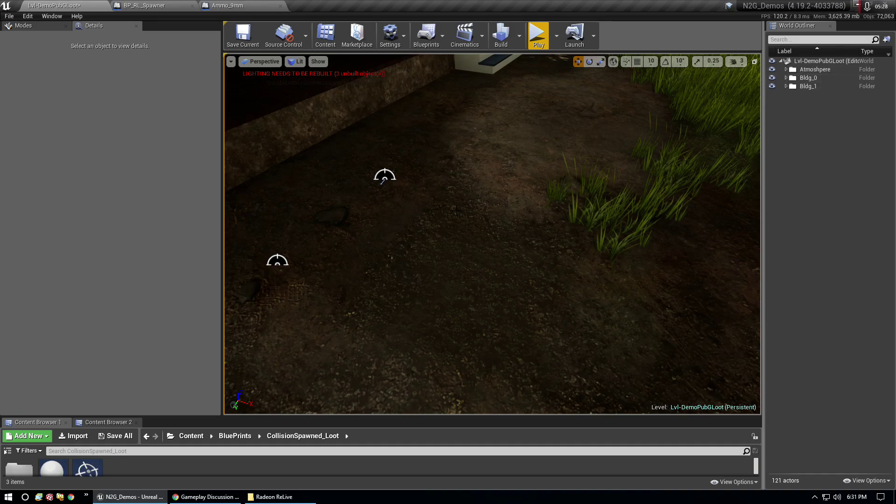
{"action": "mouse_move", "coordinate": [607, 234]}
{"action": "right_mouse_down"}
{"action": "mouse_move", "coordinate": [583, 224]}
{"action": "mouse_move", "coordinate": [476, 233]}
{"action": "right_mouse_up"}
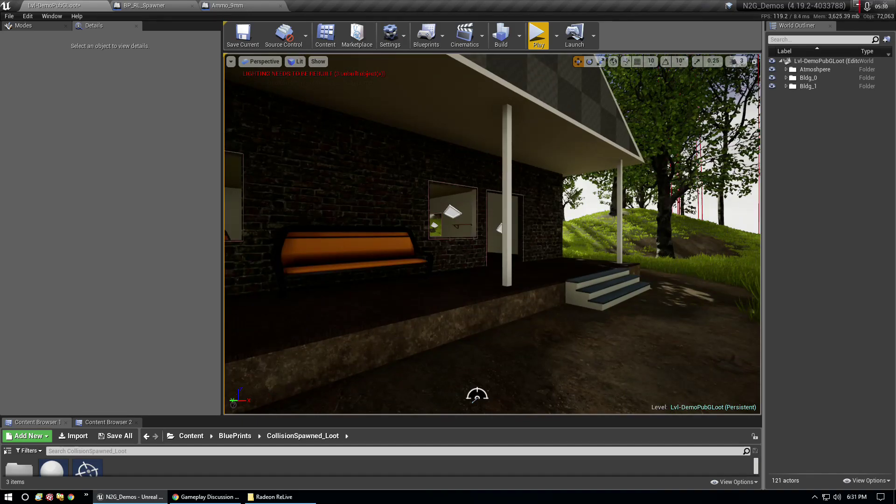